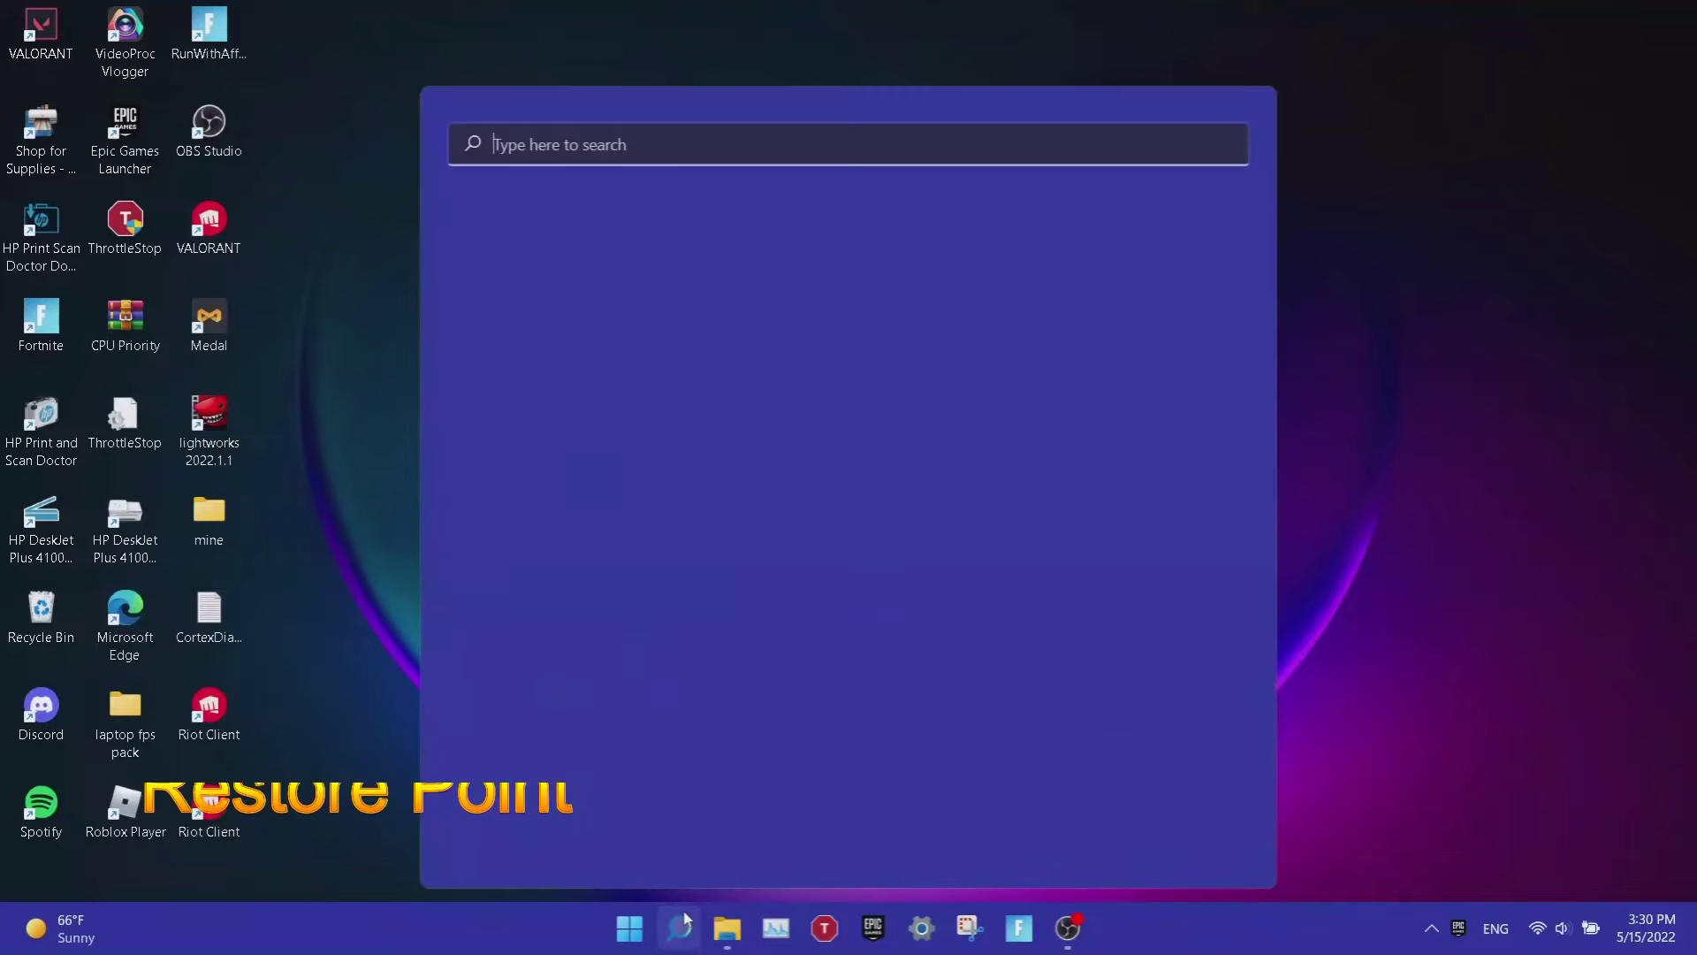
Find the restore point settings and turn on system protection for Local Disk (C:).
{"action": "type", "text": "restore point"}
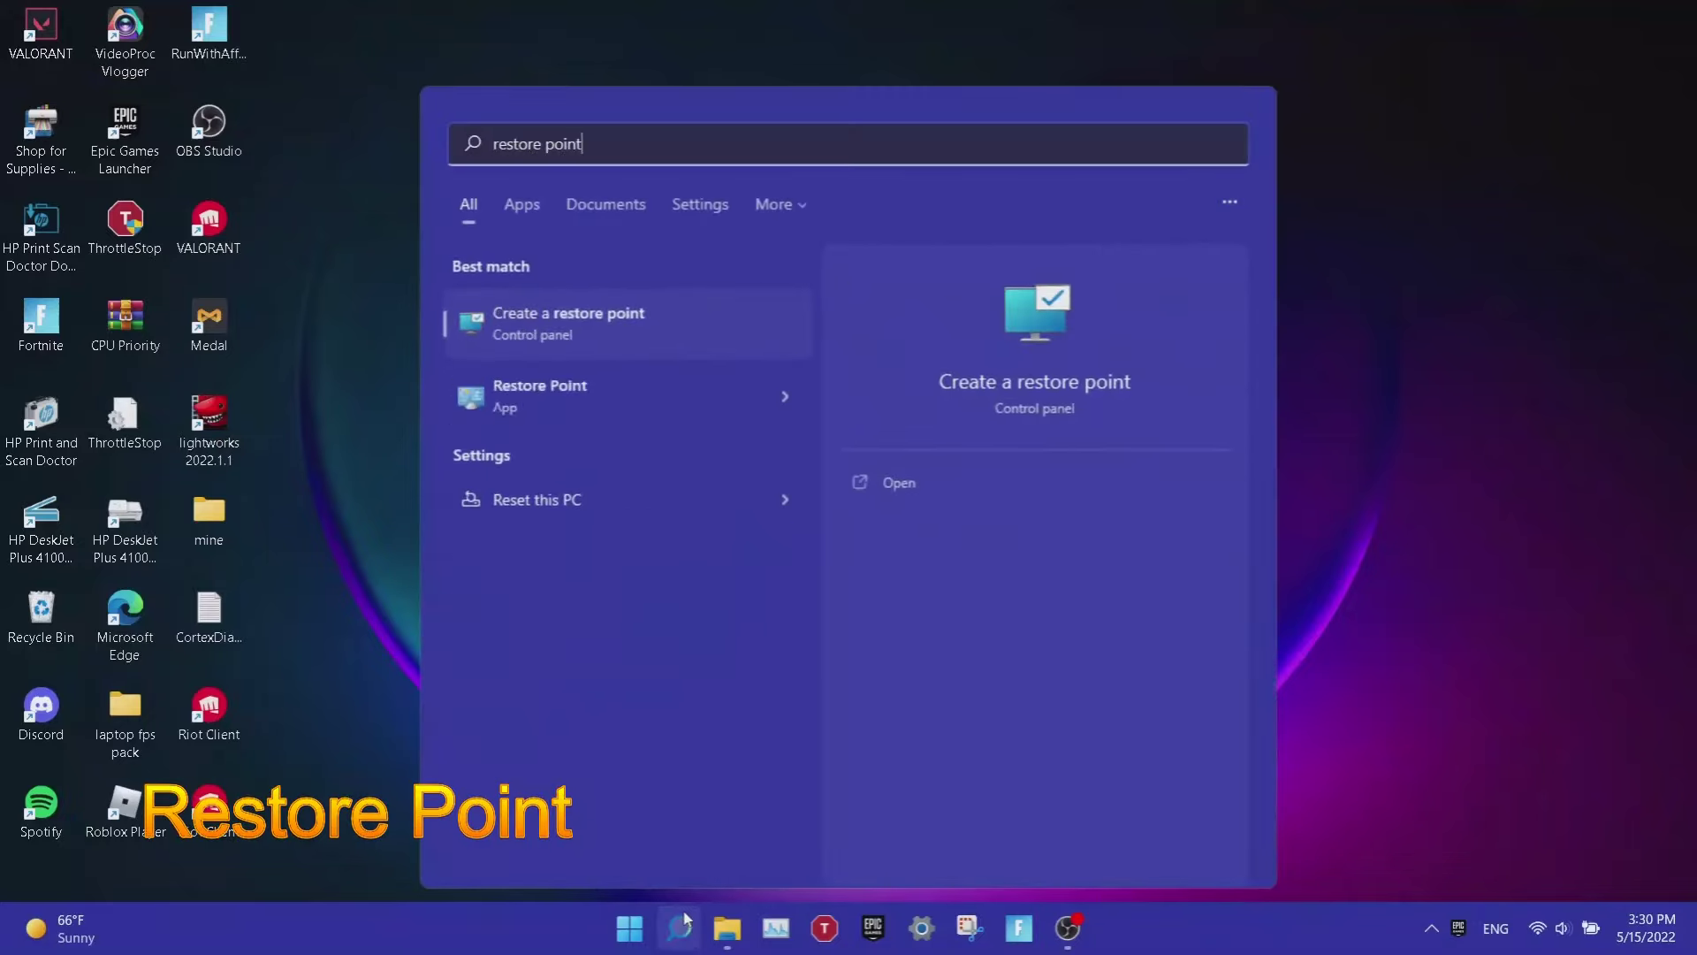
{"action": "key", "text": "Return"}
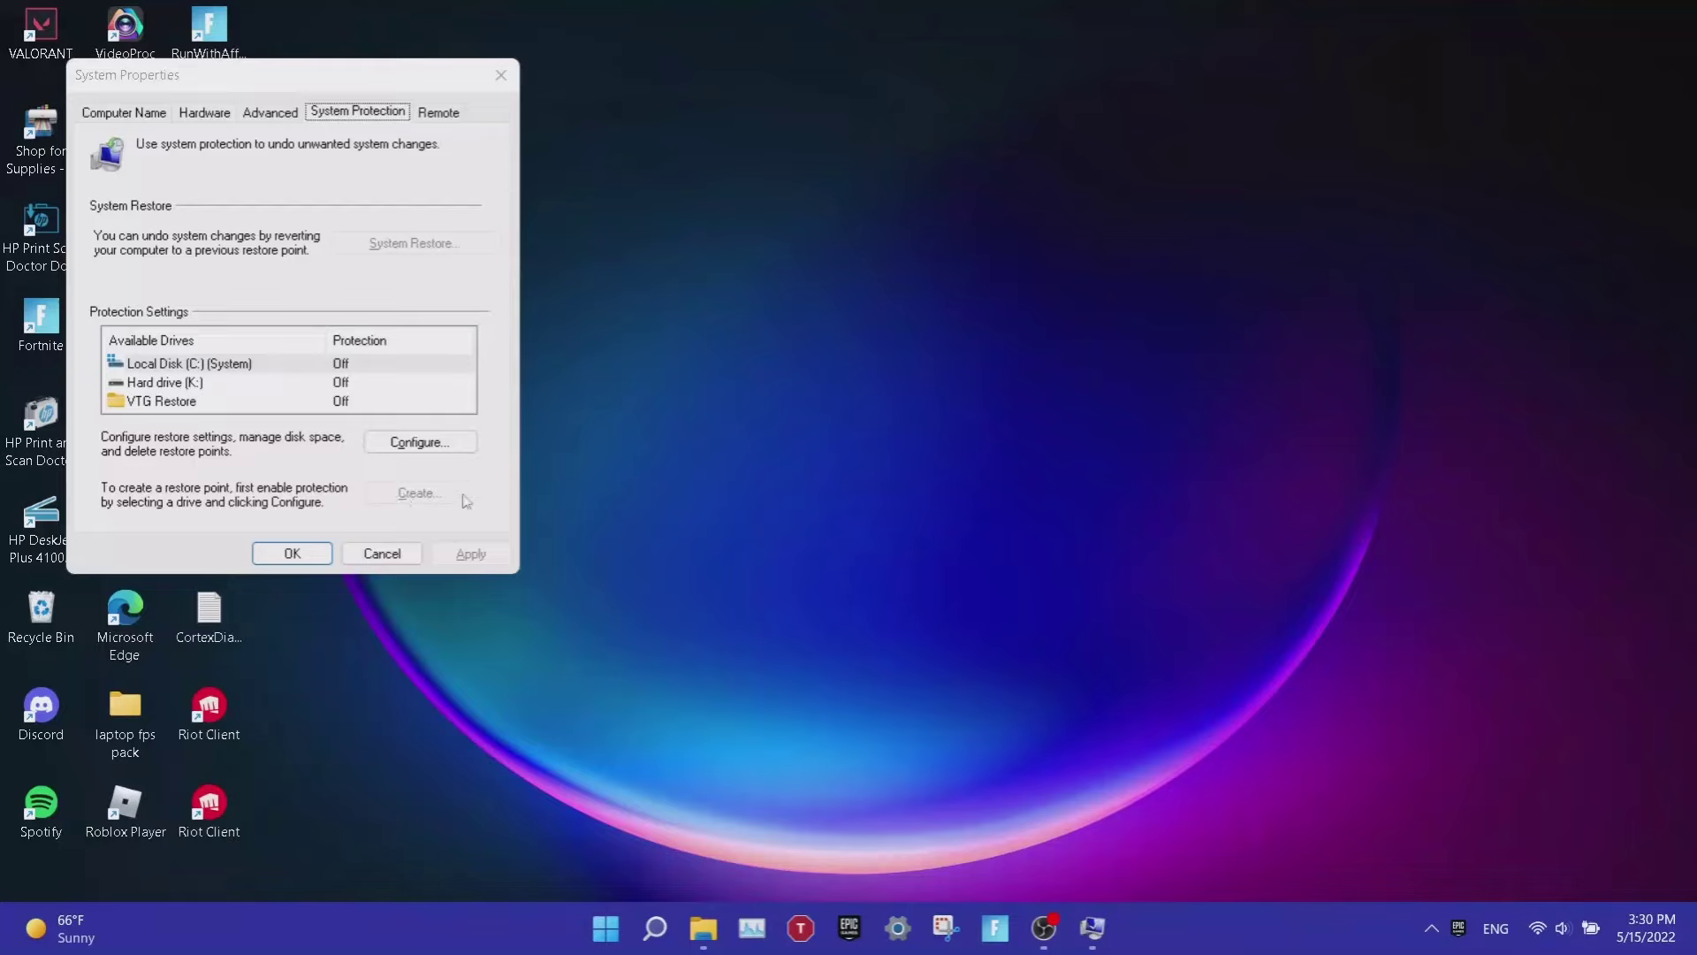
{"action": "left_click", "coordinate": [405, 441]}
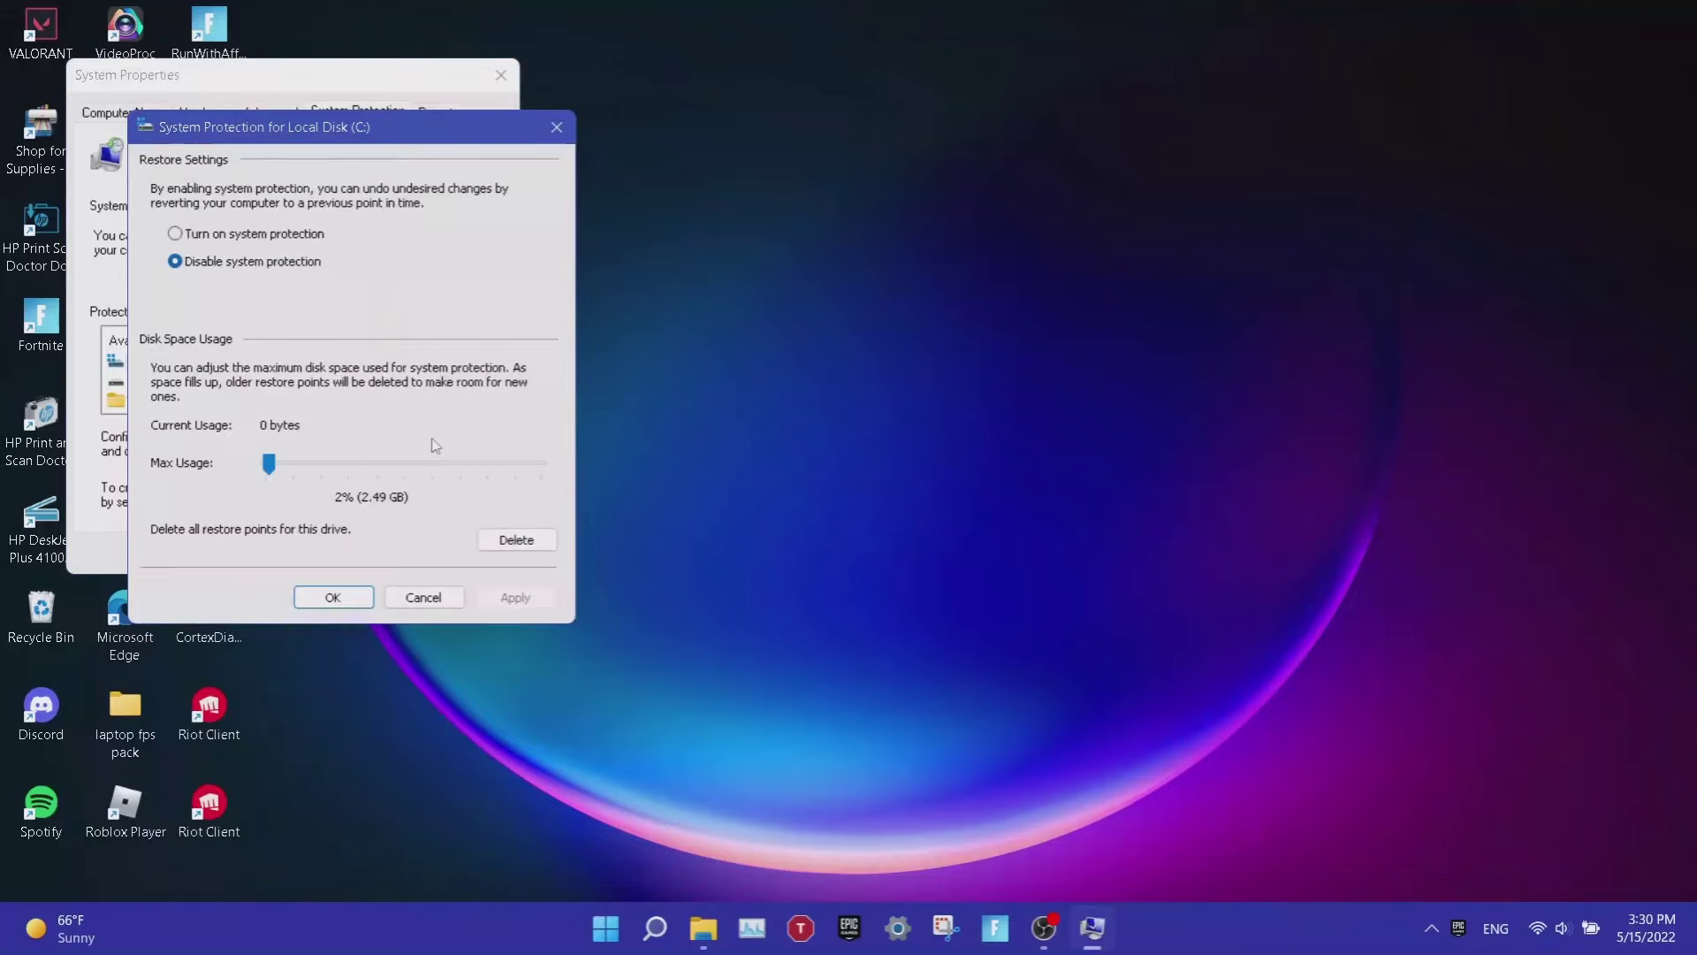
{"action": "left_click", "coordinate": [289, 237]}
{"action": "left_click", "coordinate": [513, 600]}
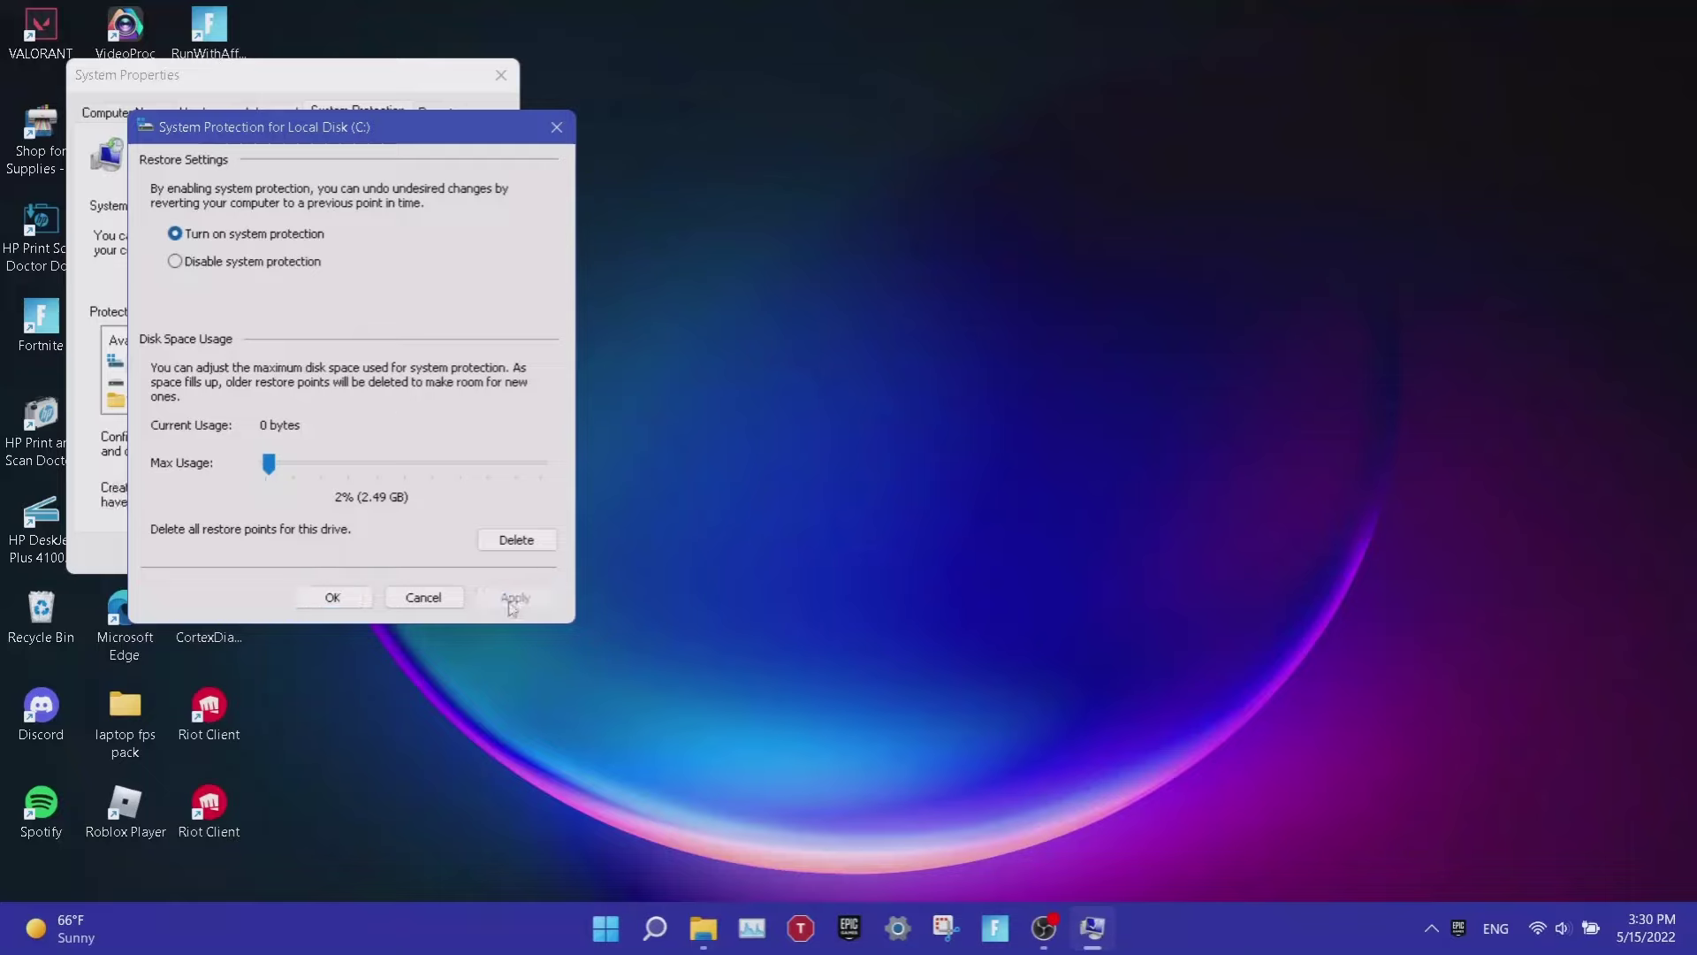
{"action": "left_click", "coordinate": [352, 590]}
Create a system restore point with the description "just in case".
{"action": "left_click", "coordinate": [420, 493]}
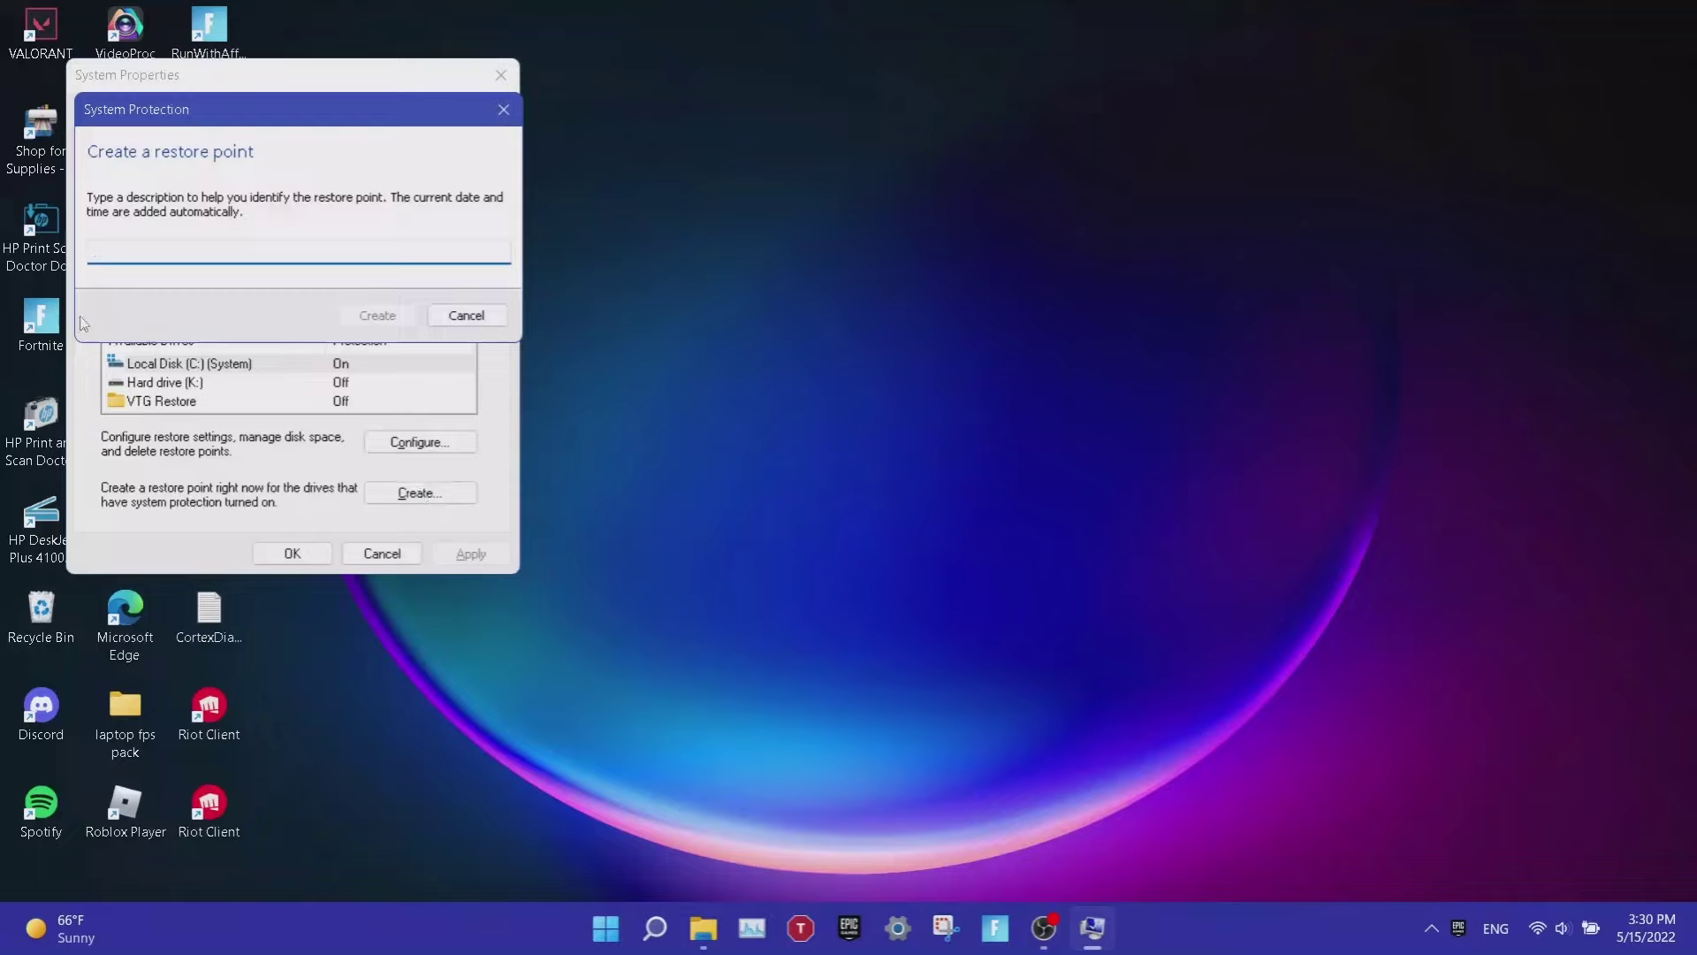
{"action": "type", "text": "r"}
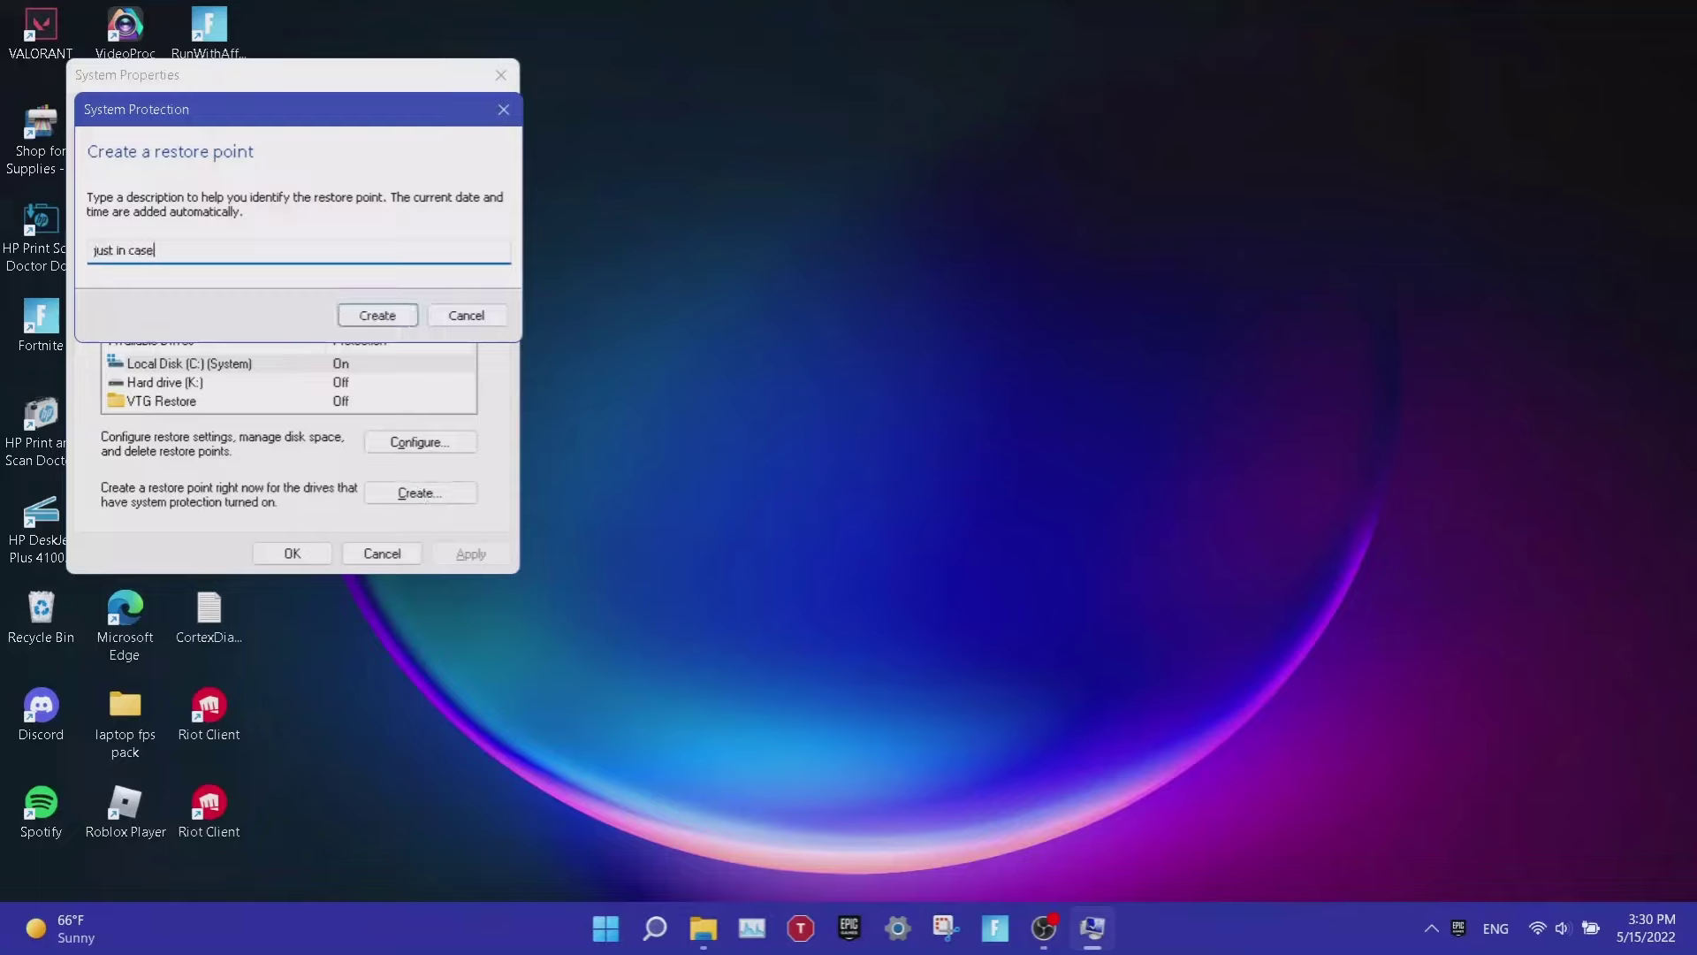
{"action": "type", "text": "ust in case"}
{"action": "left_click", "coordinate": [378, 318]}
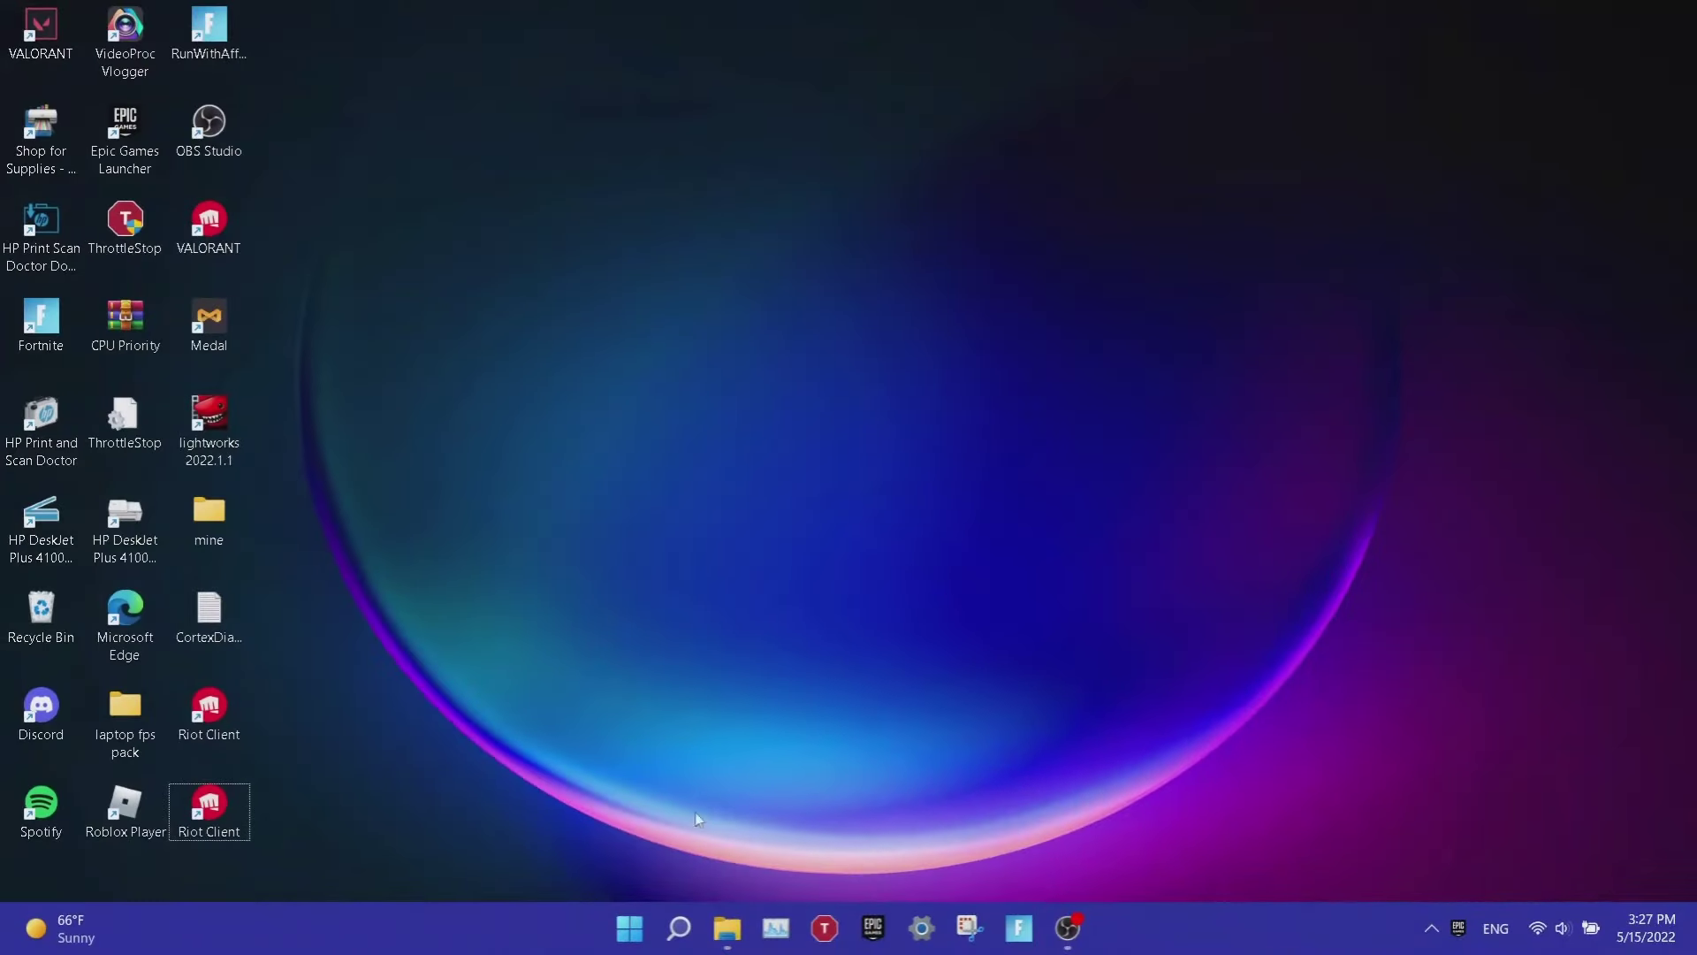
Find the Xbox Game Bar settings and turn off opening Game Bar with the controller button.
{"action": "left_click", "coordinate": [678, 928]}
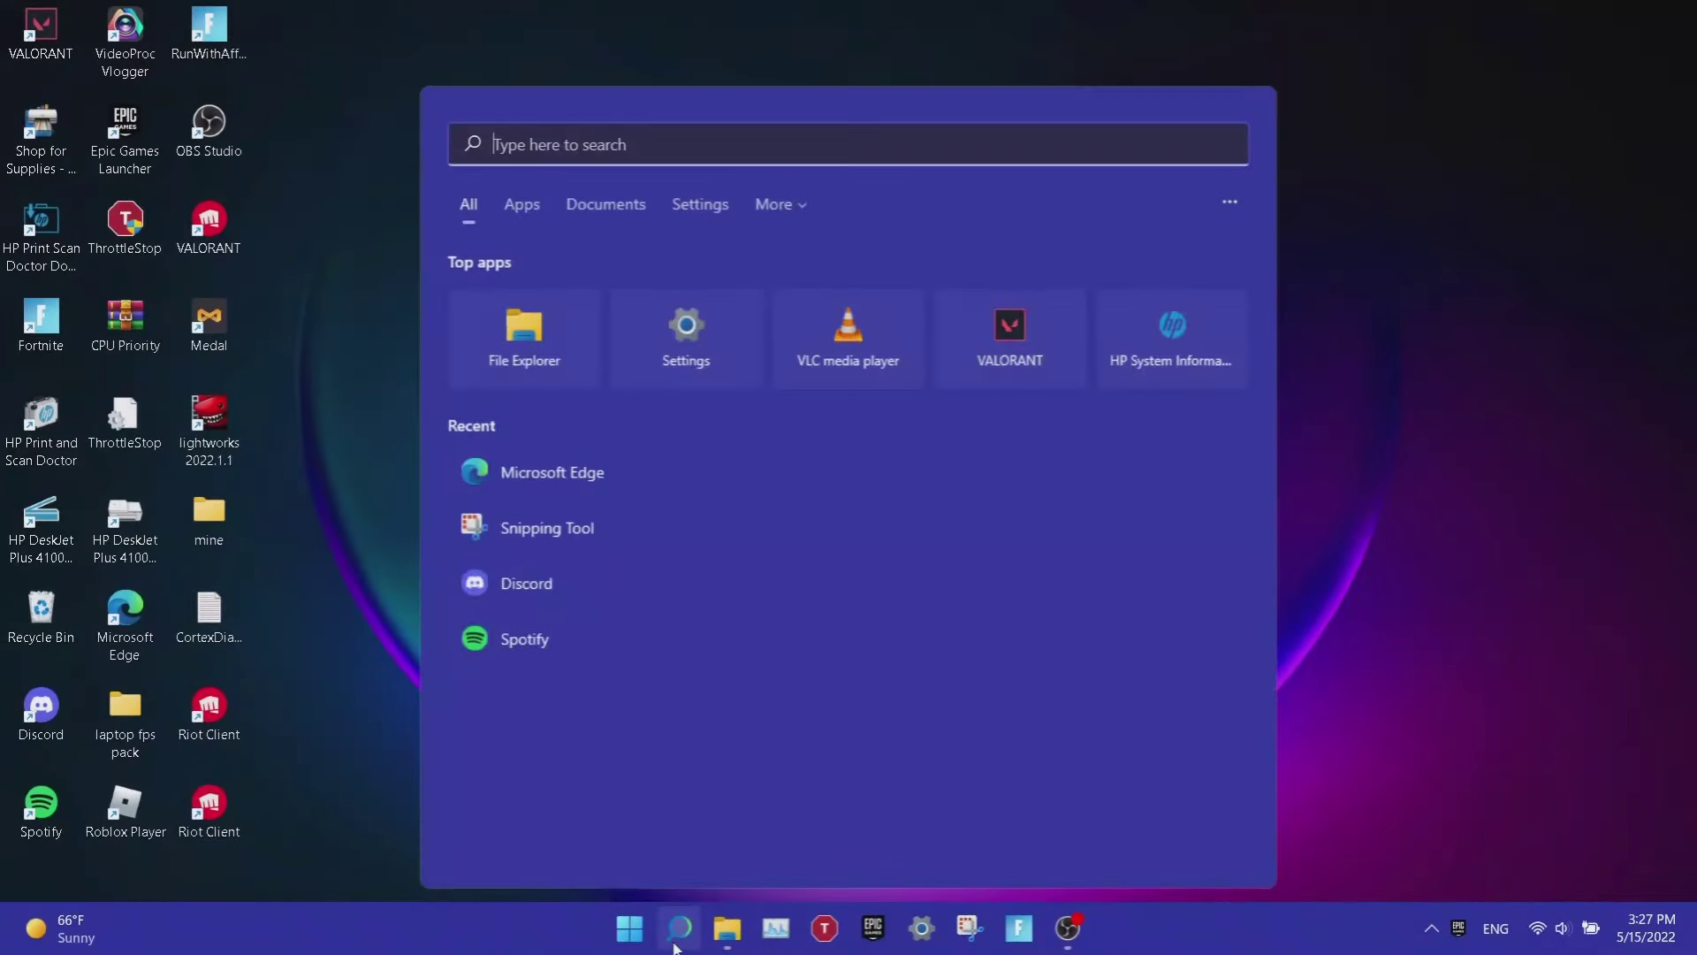
{"action": "type", "text": "game bar"}
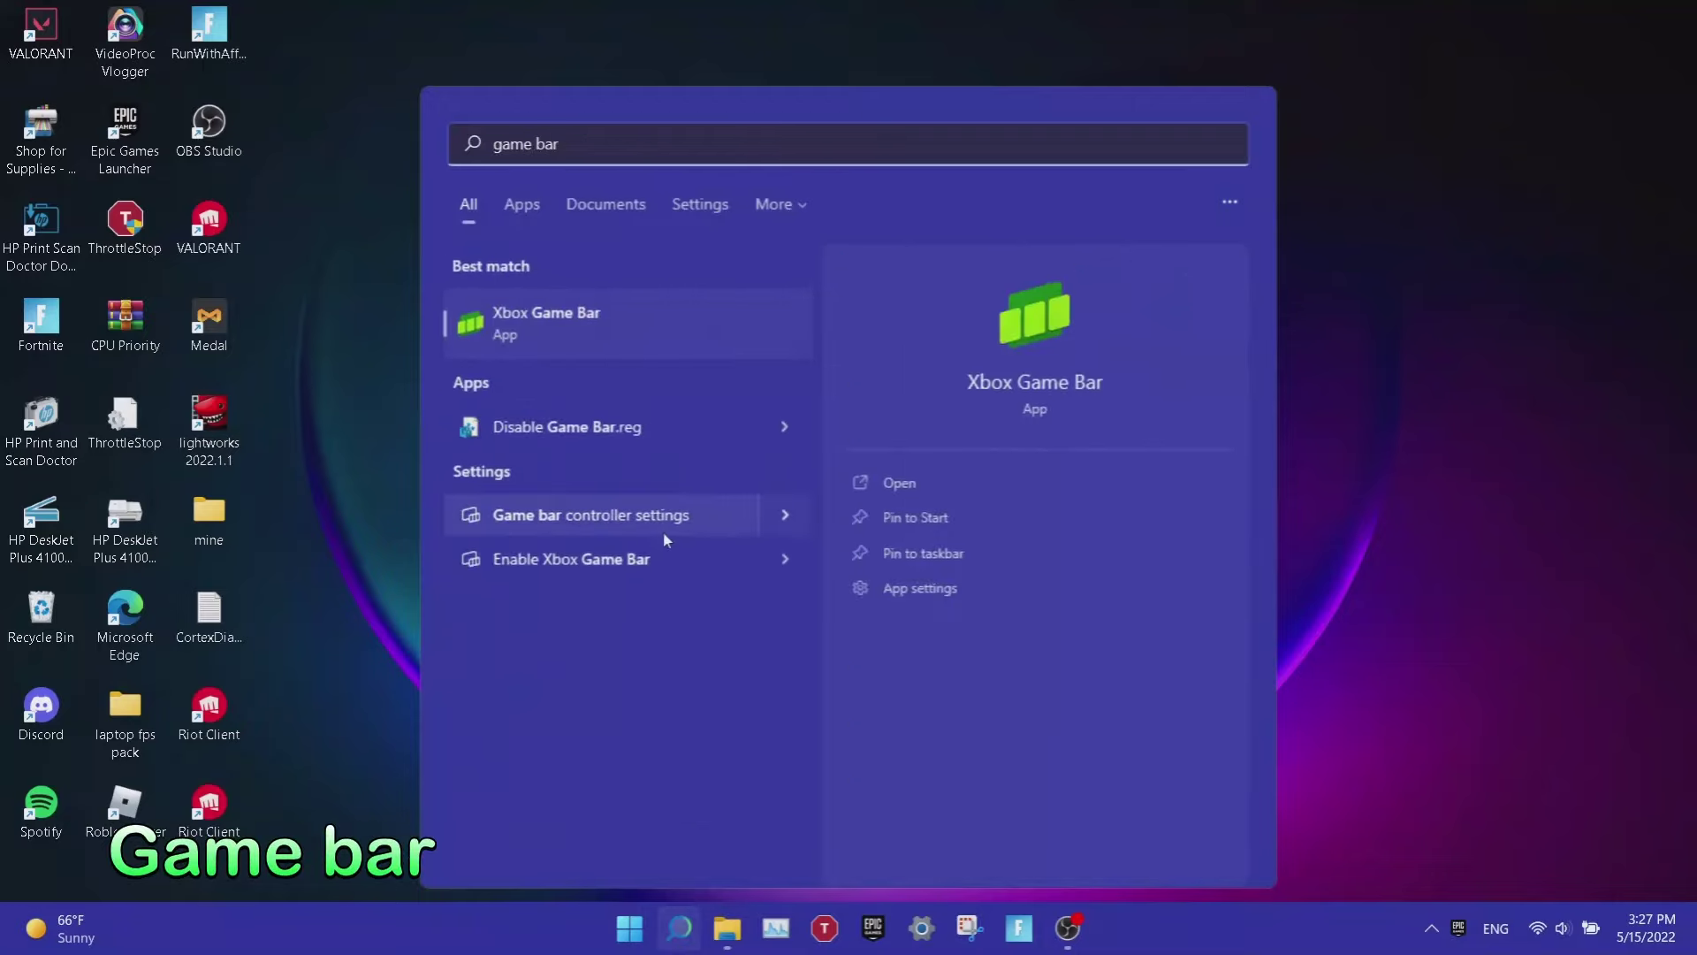
{"action": "left_click", "coordinate": [648, 560]}
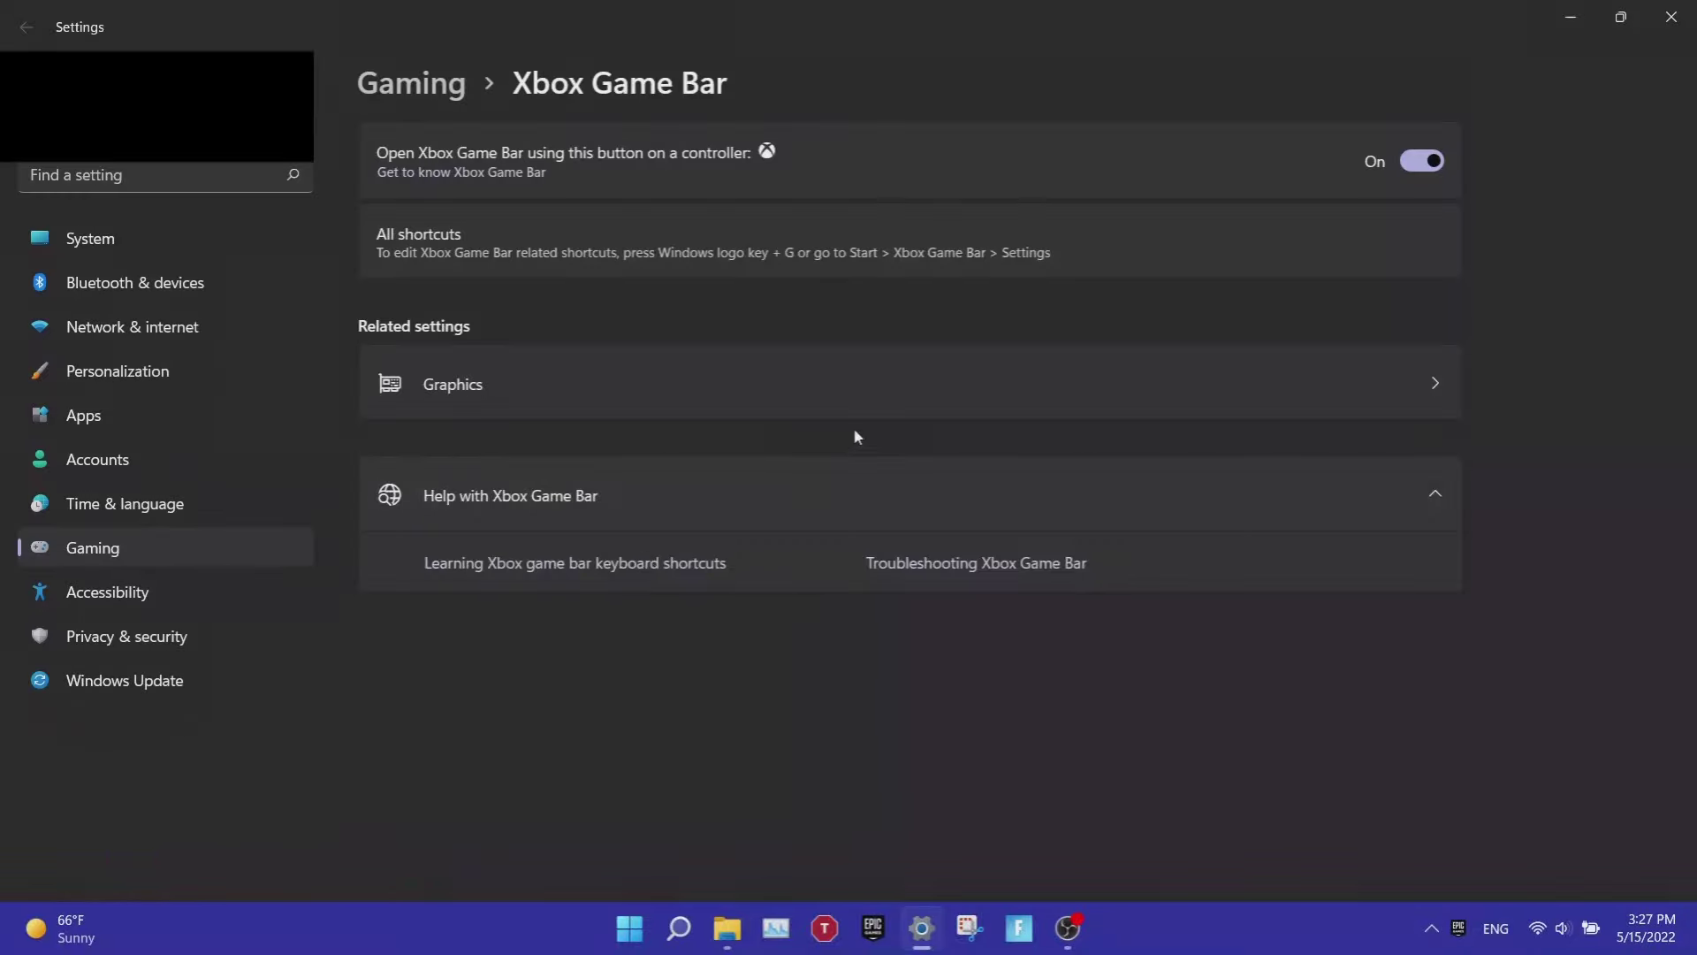
{"action": "left_click", "coordinate": [1414, 165]}
Turn off "Record what happened" in the Captures settings for gaming.
{"action": "left_click", "coordinate": [236, 546]}
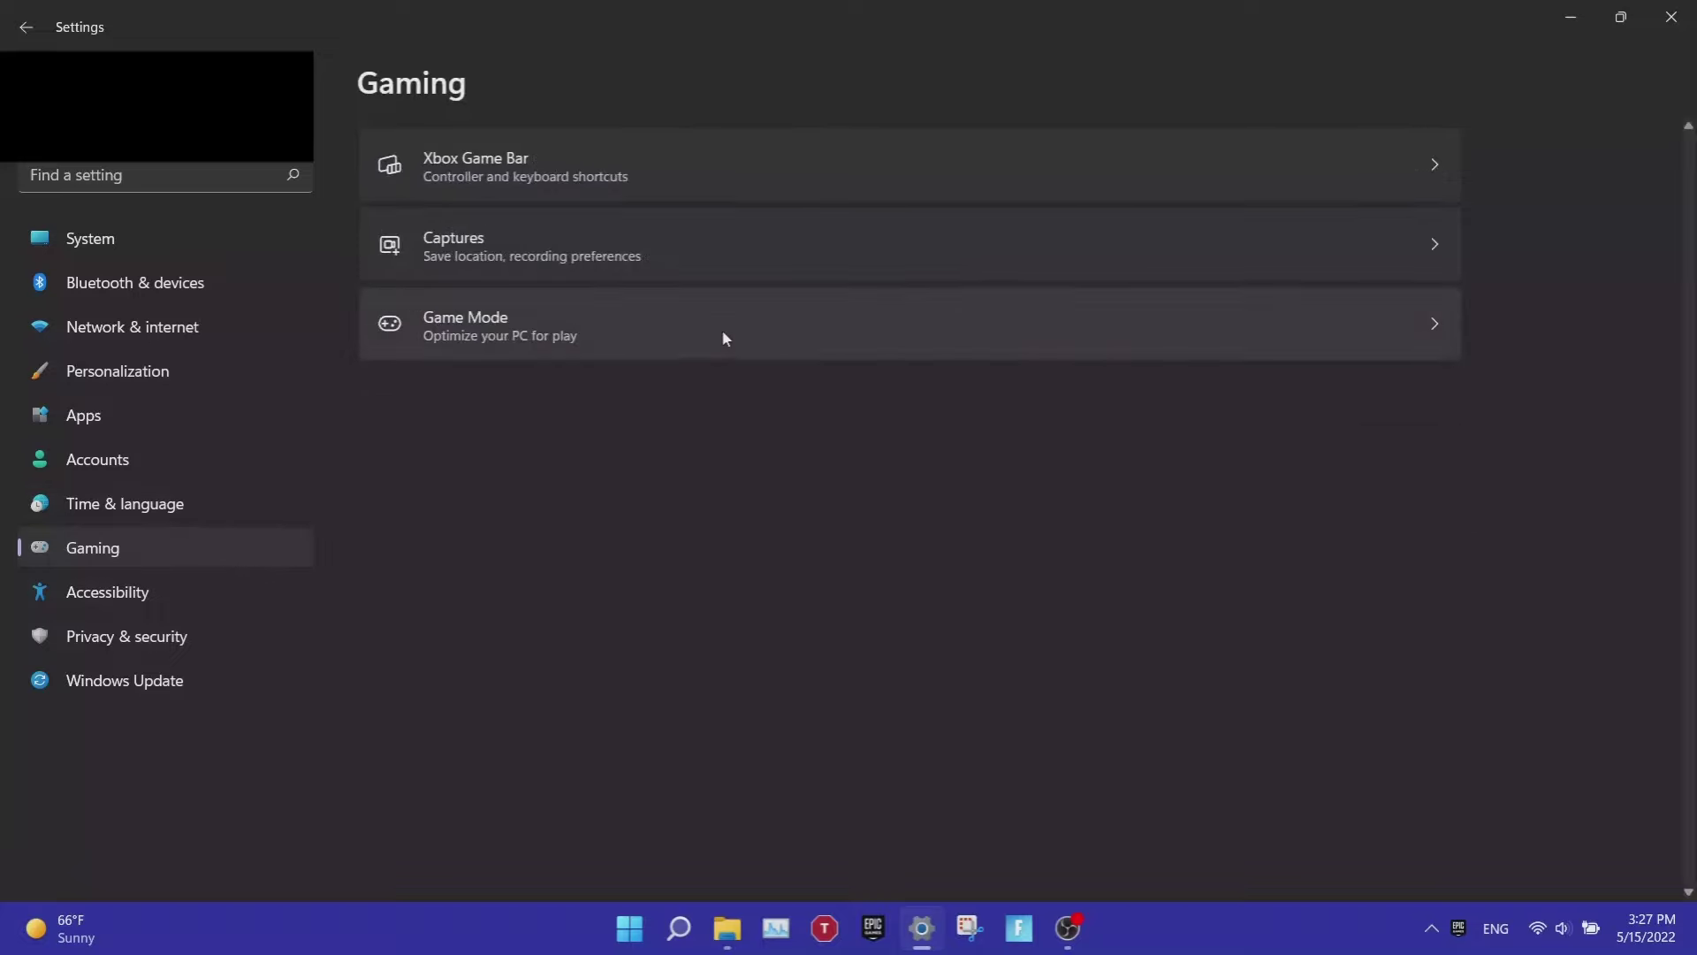
{"action": "left_click", "coordinate": [756, 276]}
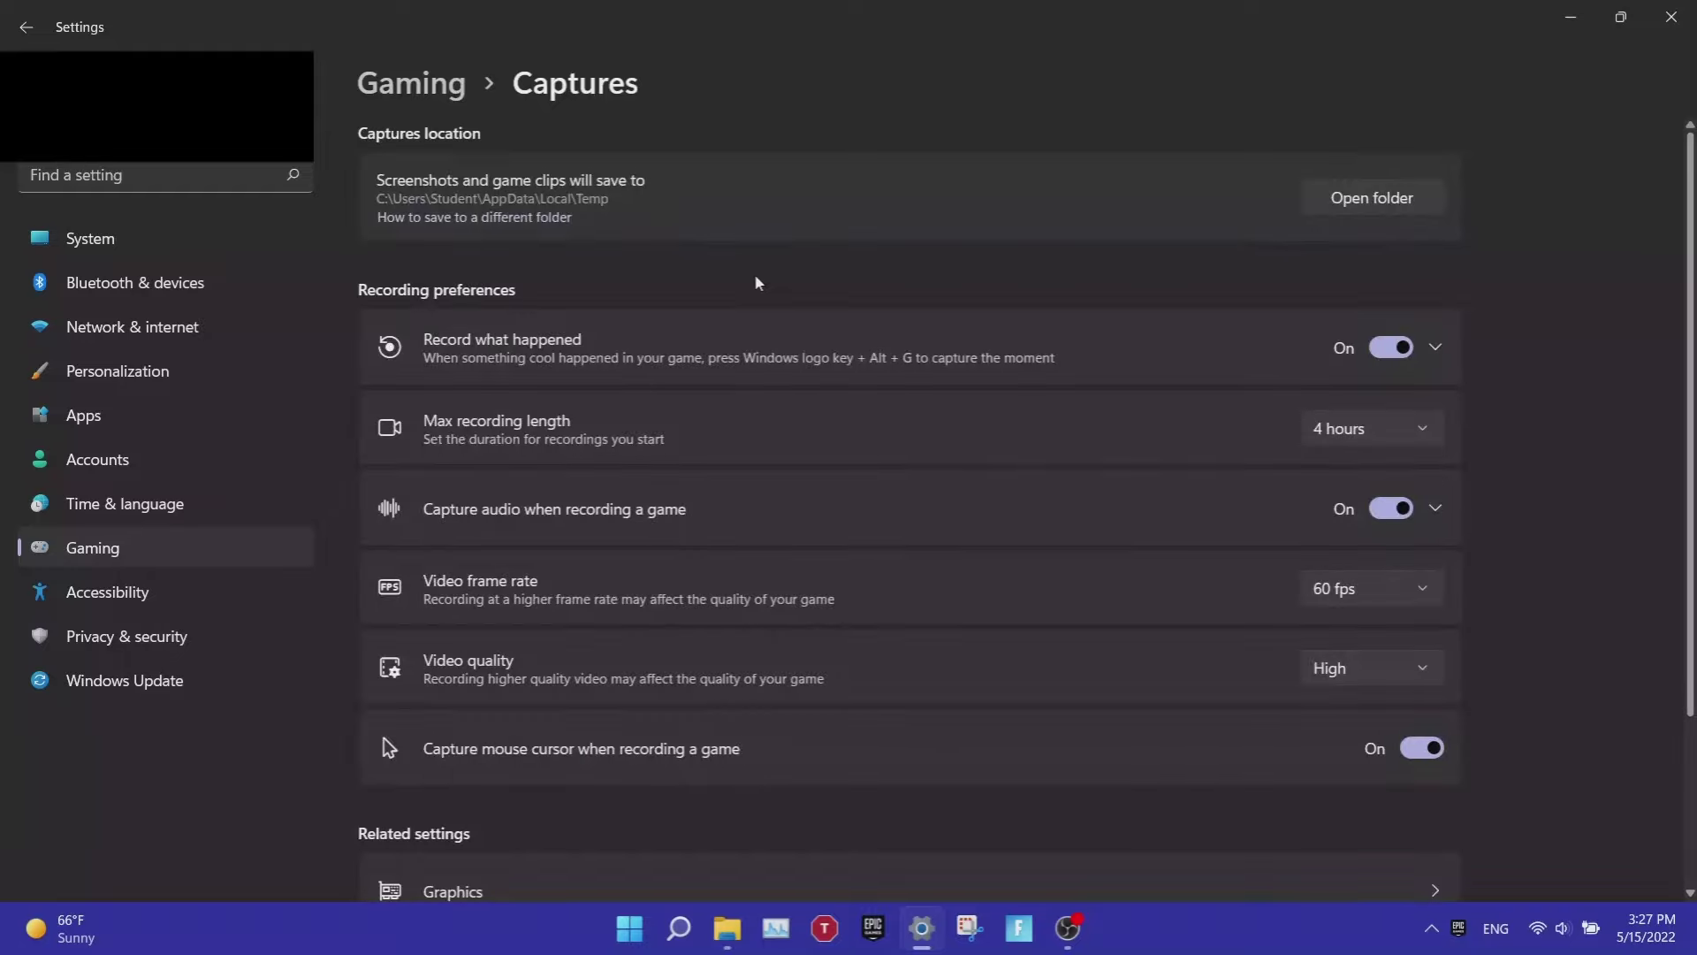
{"action": "left_click", "coordinate": [1391, 349]}
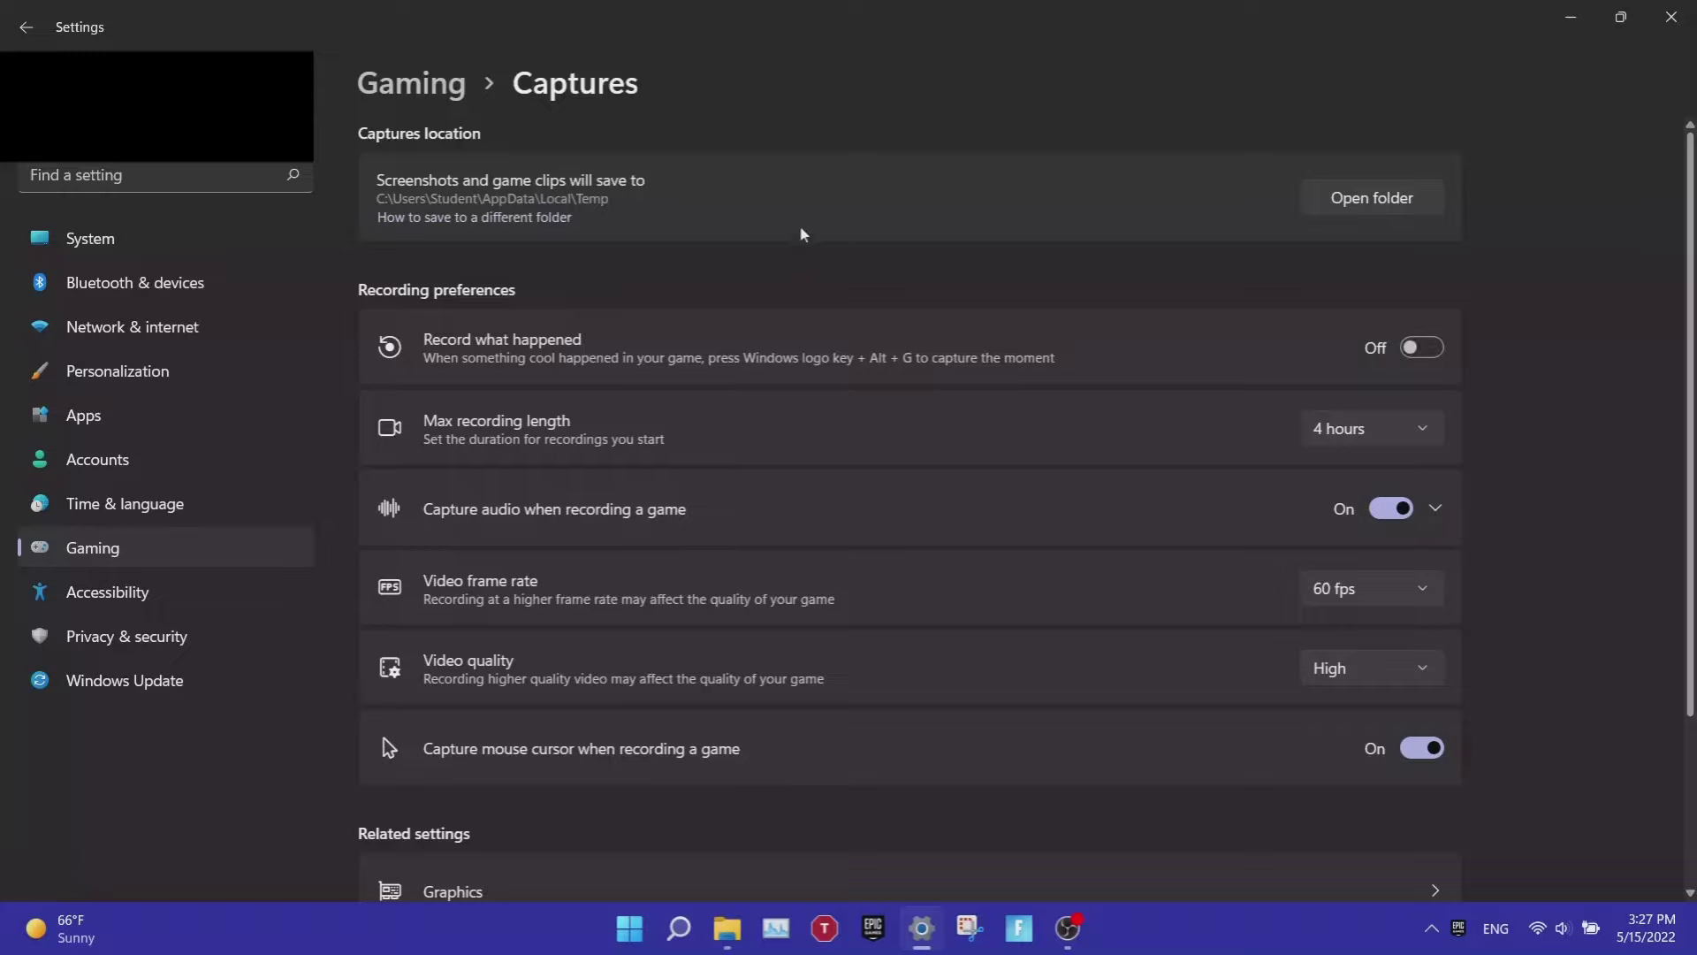
Go to the Game Mode settings and make sure Game Mode is switched on.
{"action": "left_click", "coordinate": [26, 28]}
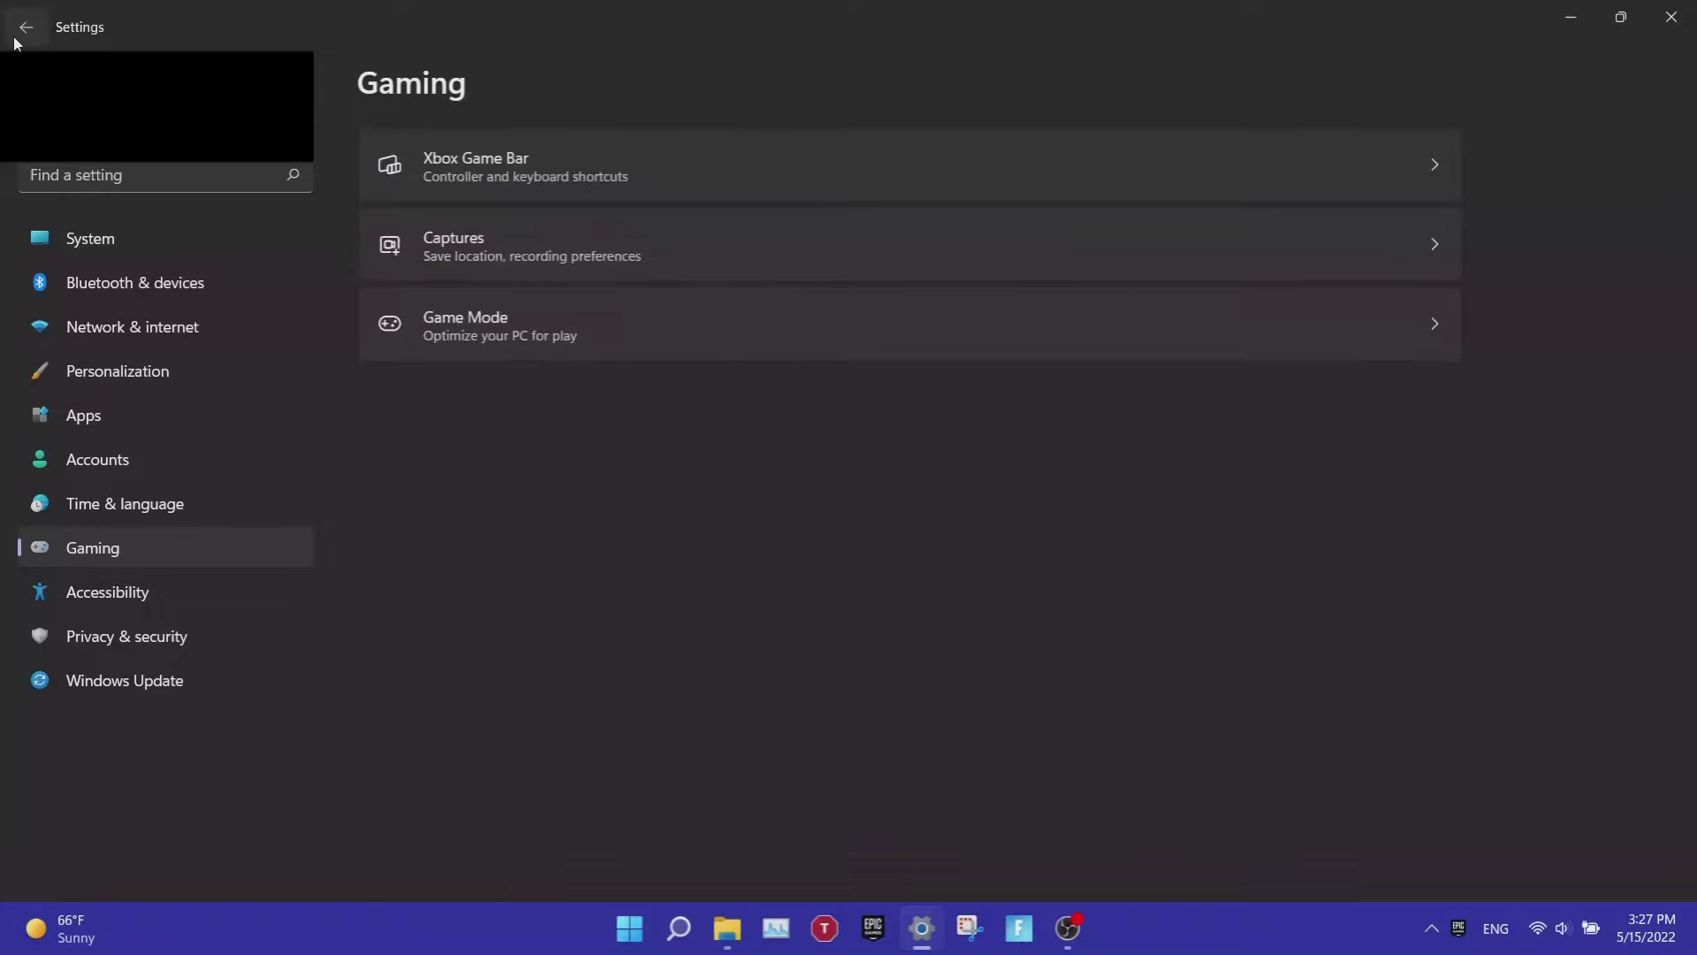
{"action": "left_click", "coordinate": [483, 357]}
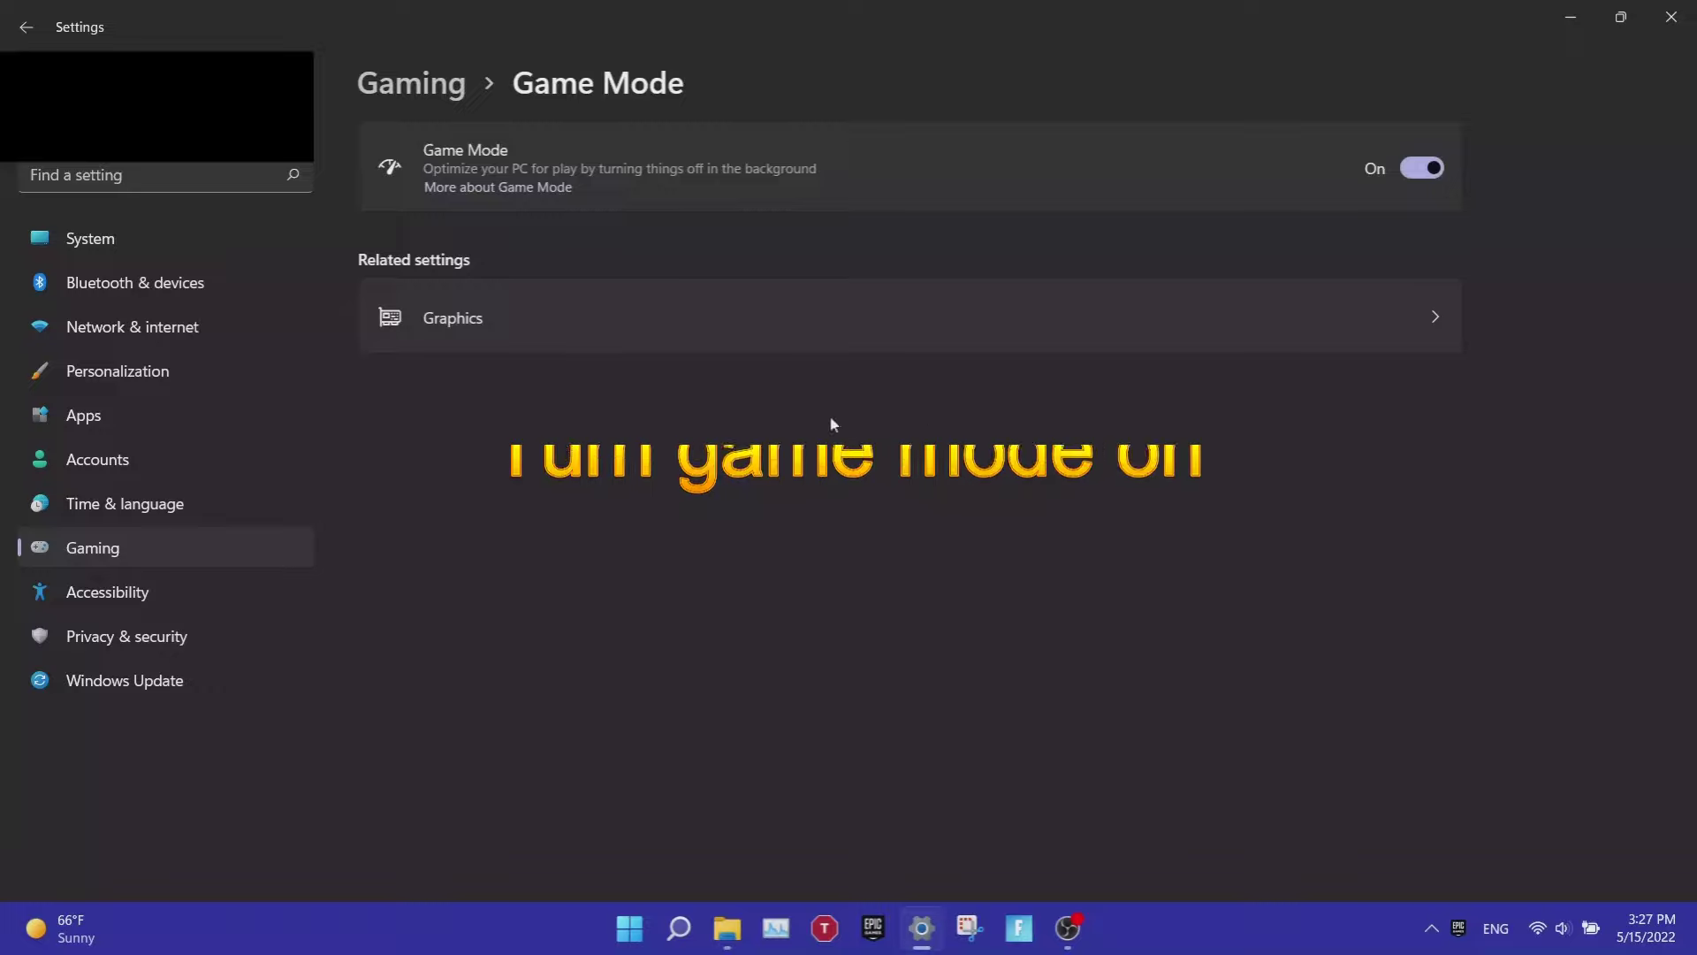
{"action": "left_click", "coordinate": [1422, 172]}
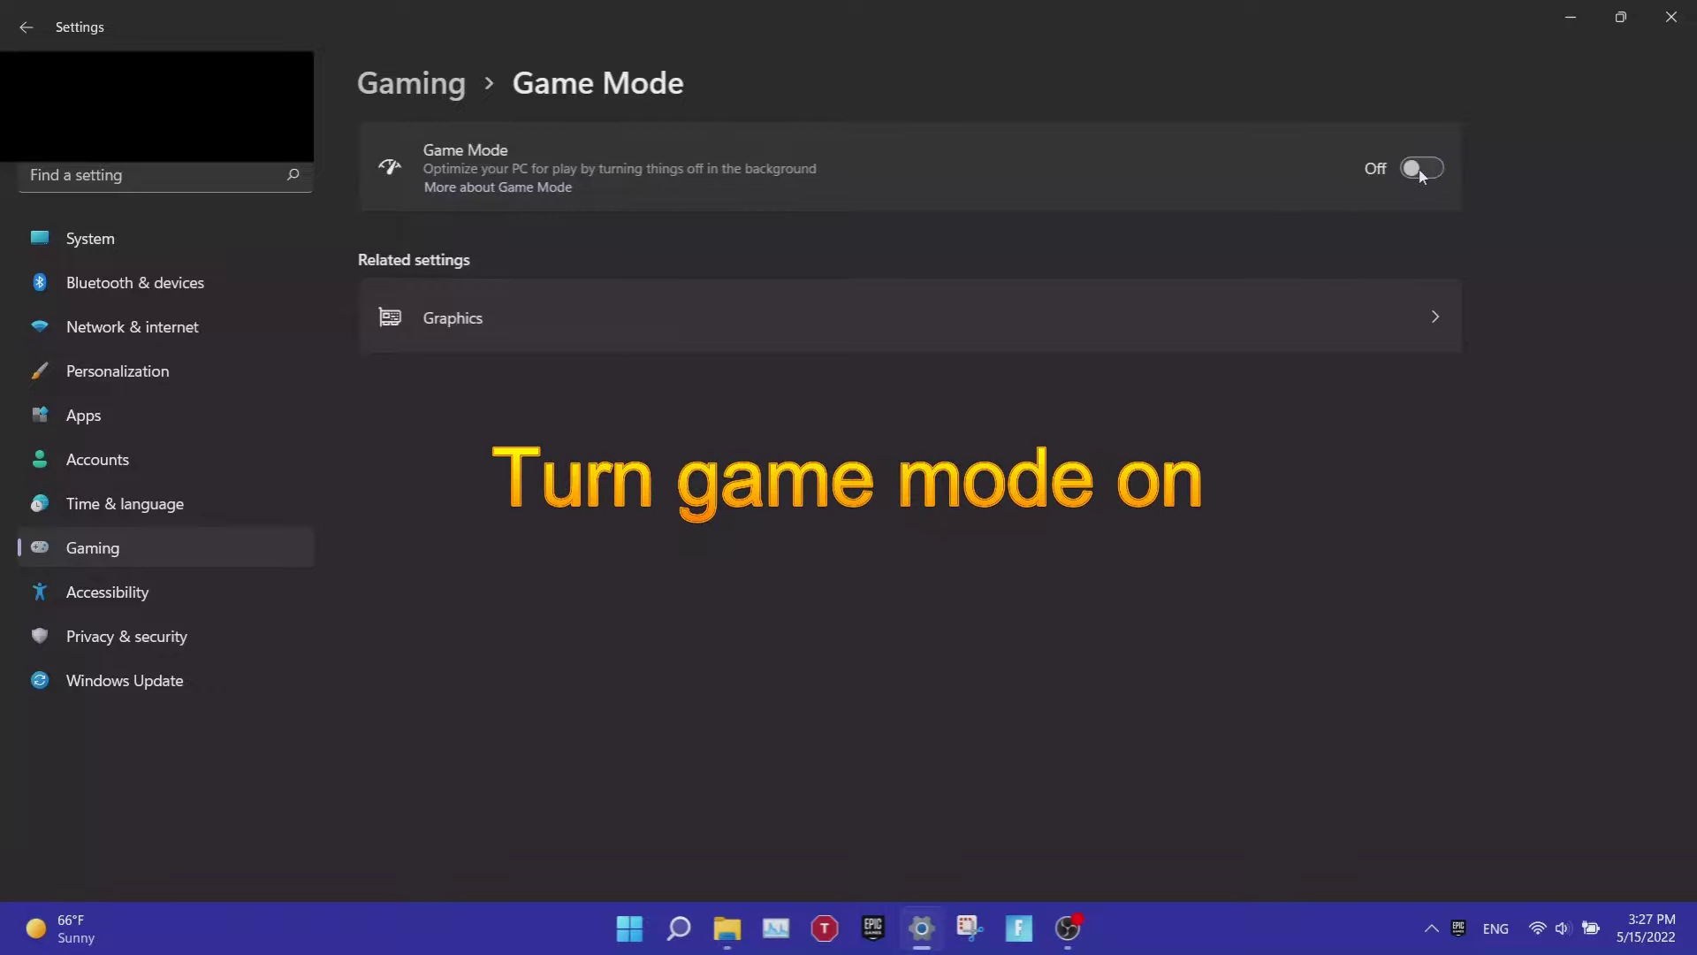
{"action": "left_click", "coordinate": [1423, 174]}
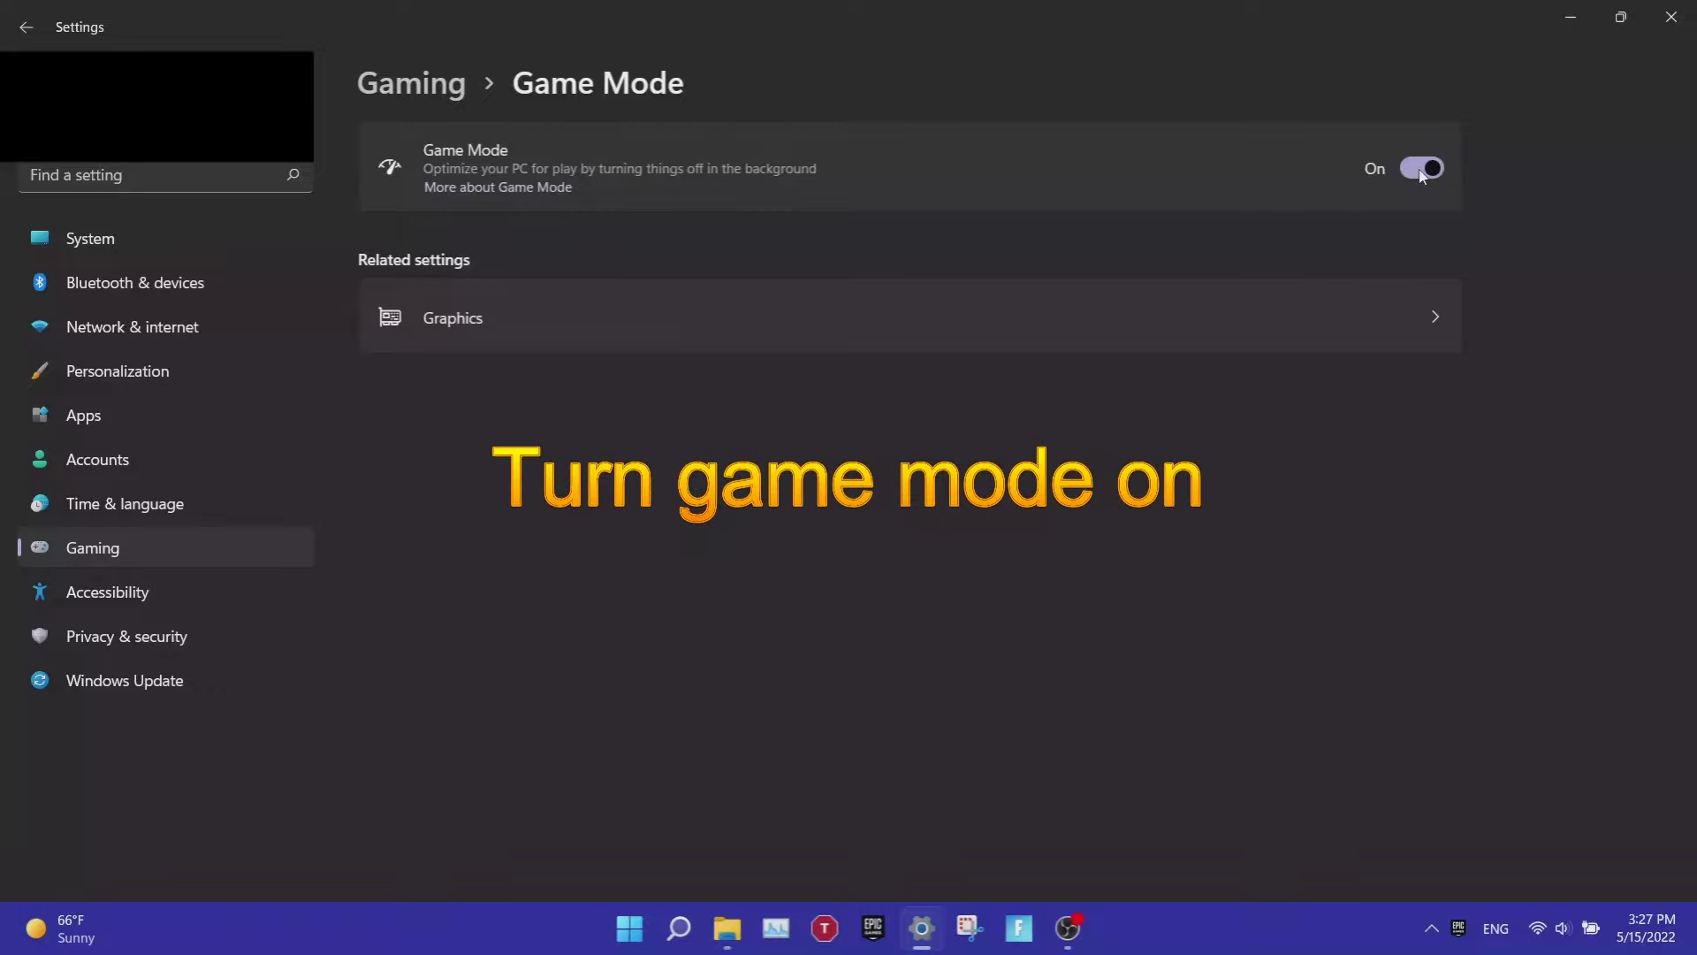
Save High performance as the graphics preference for FortniteClient-Win64-Shipping.exe, and close the settings.
{"action": "left_click", "coordinate": [1429, 341]}
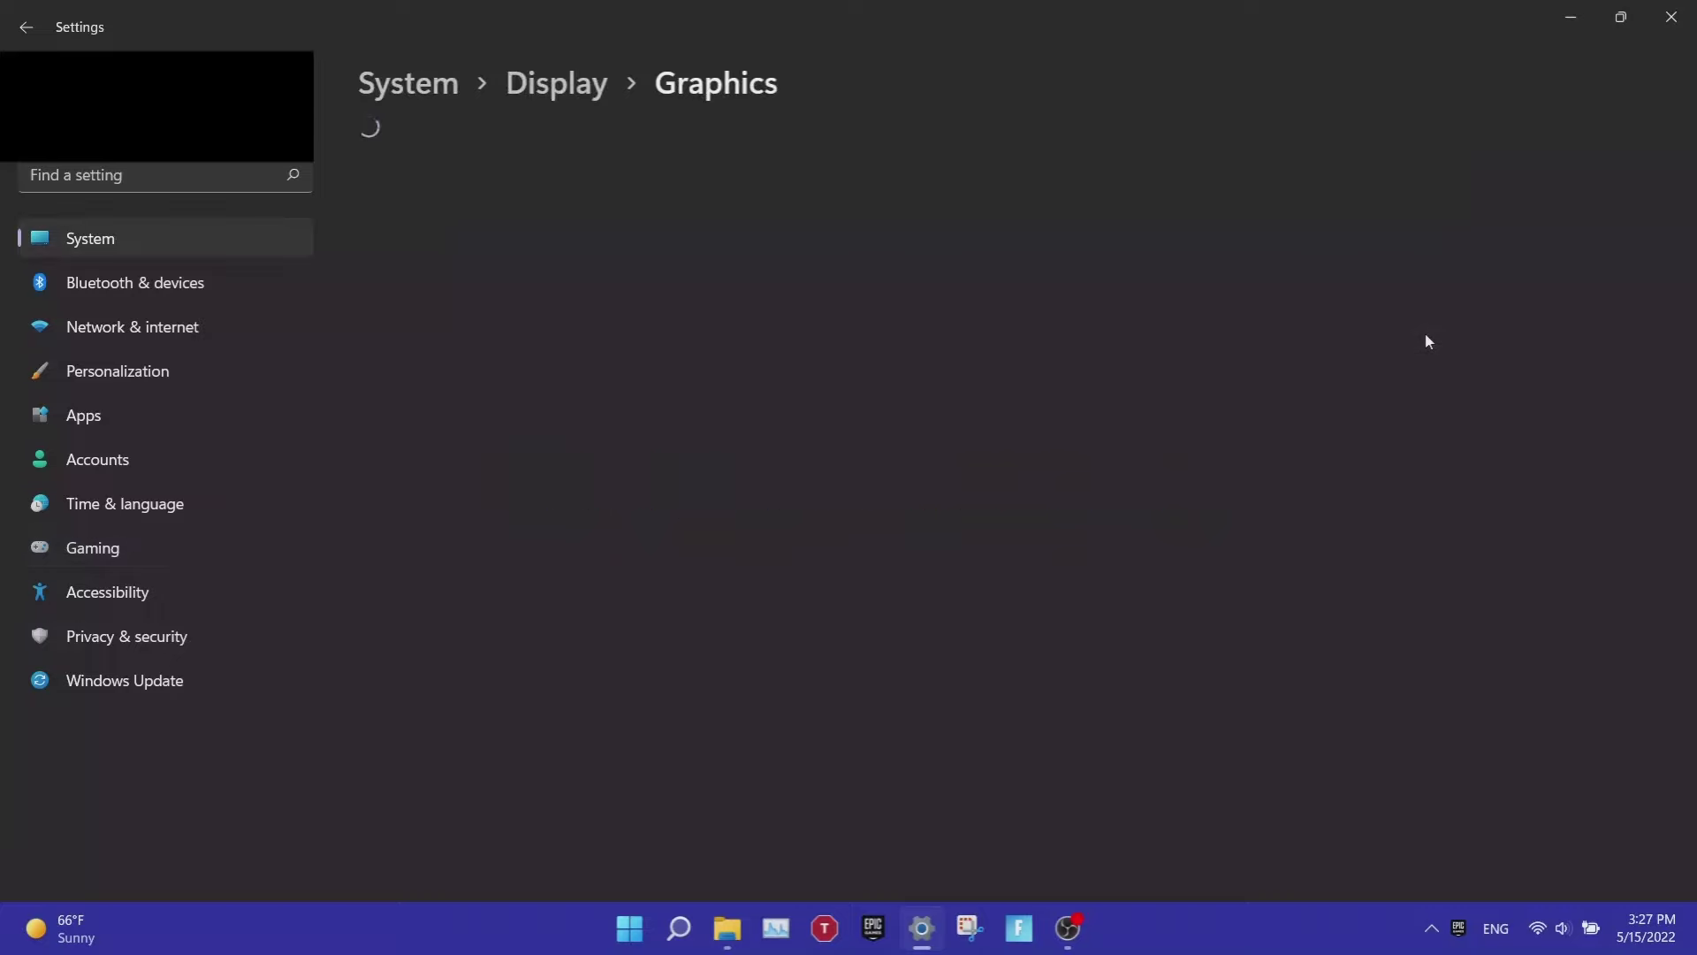
{"action": "scroll", "coordinate": [687, 525], "scroll_direction": "down", "scroll_amount": 3}
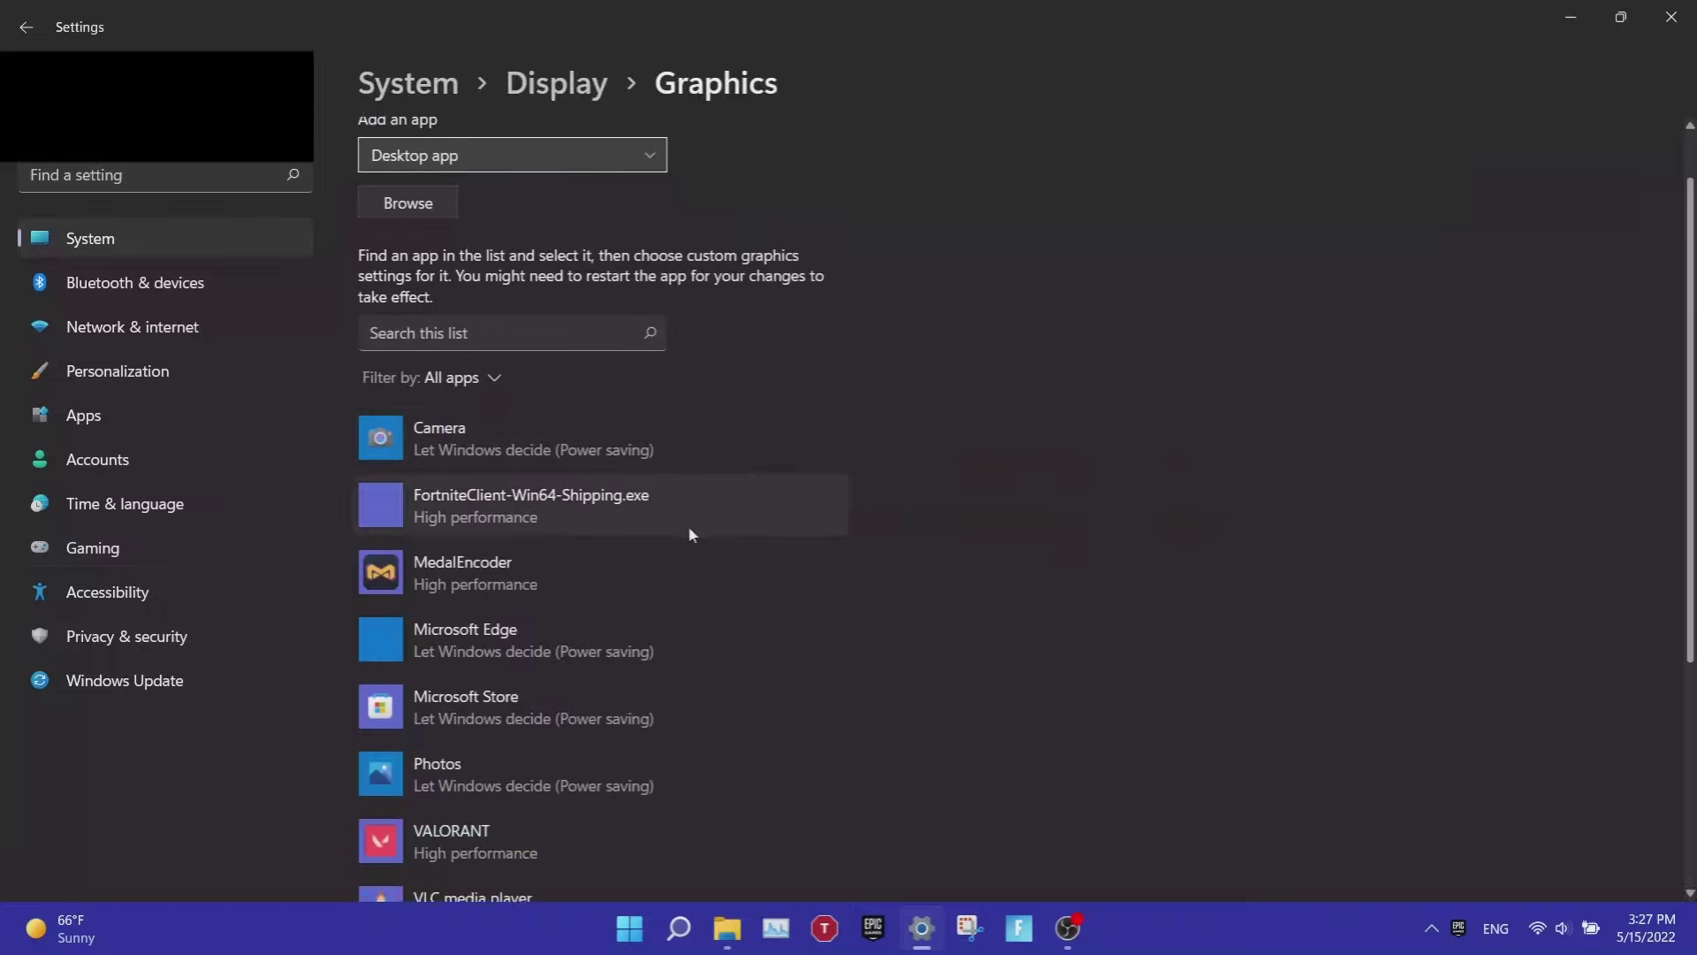
{"action": "left_click", "coordinate": [492, 431]}
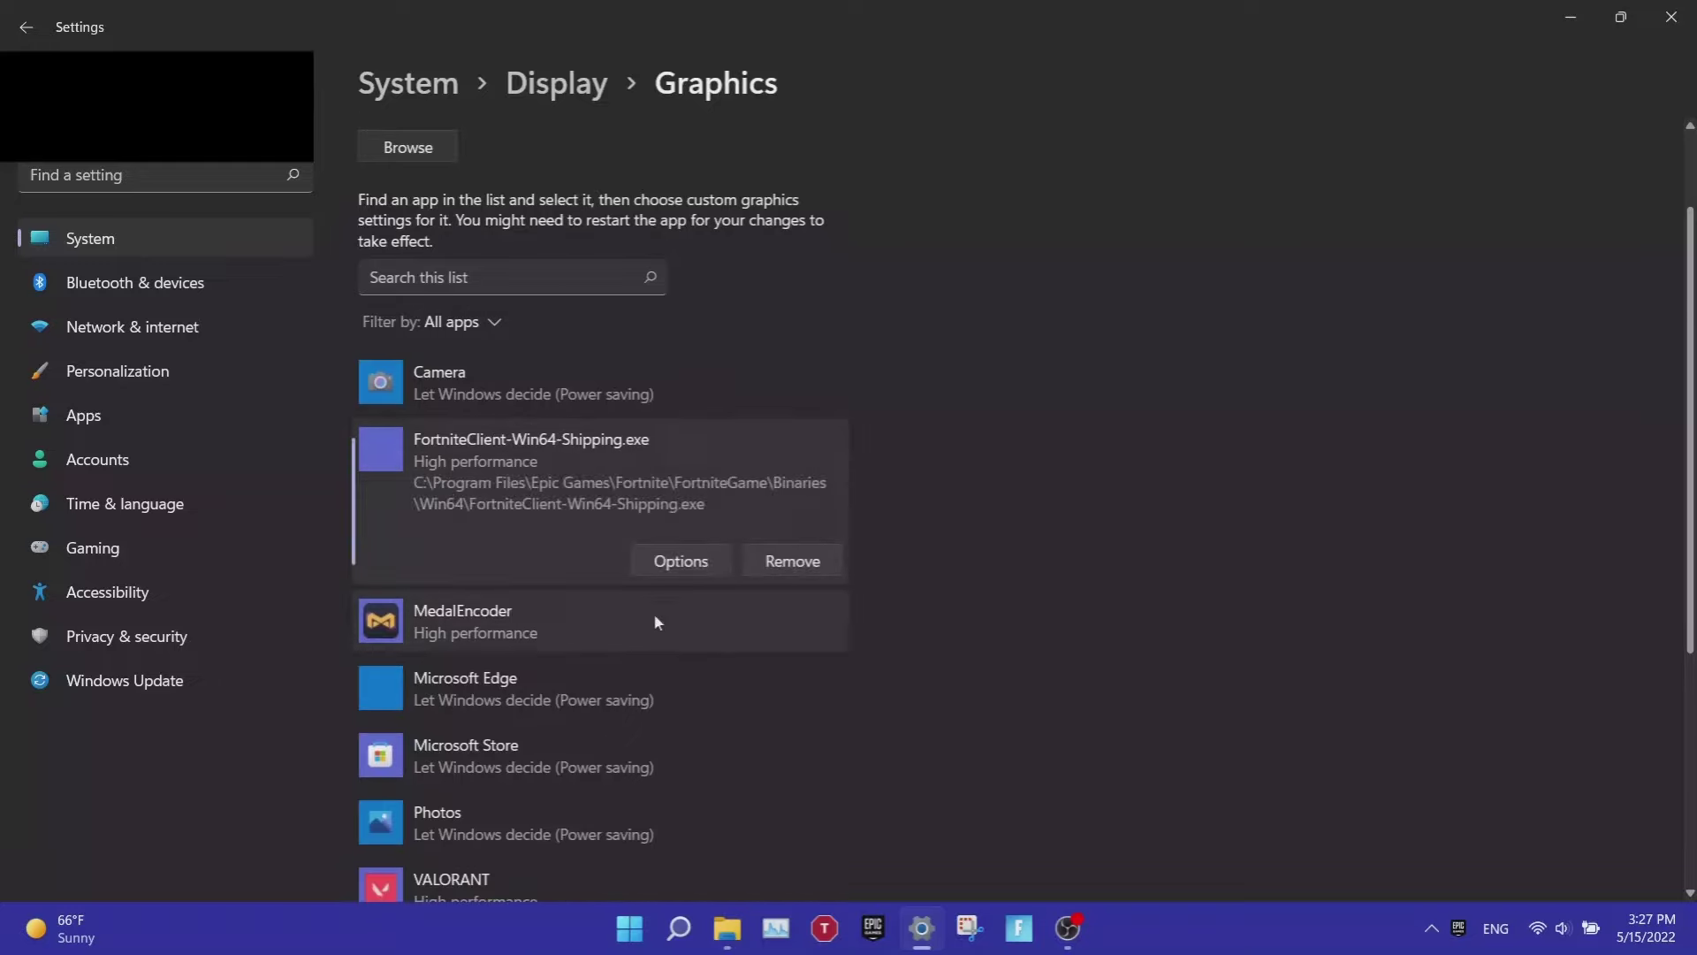
{"action": "left_click", "coordinate": [715, 562]}
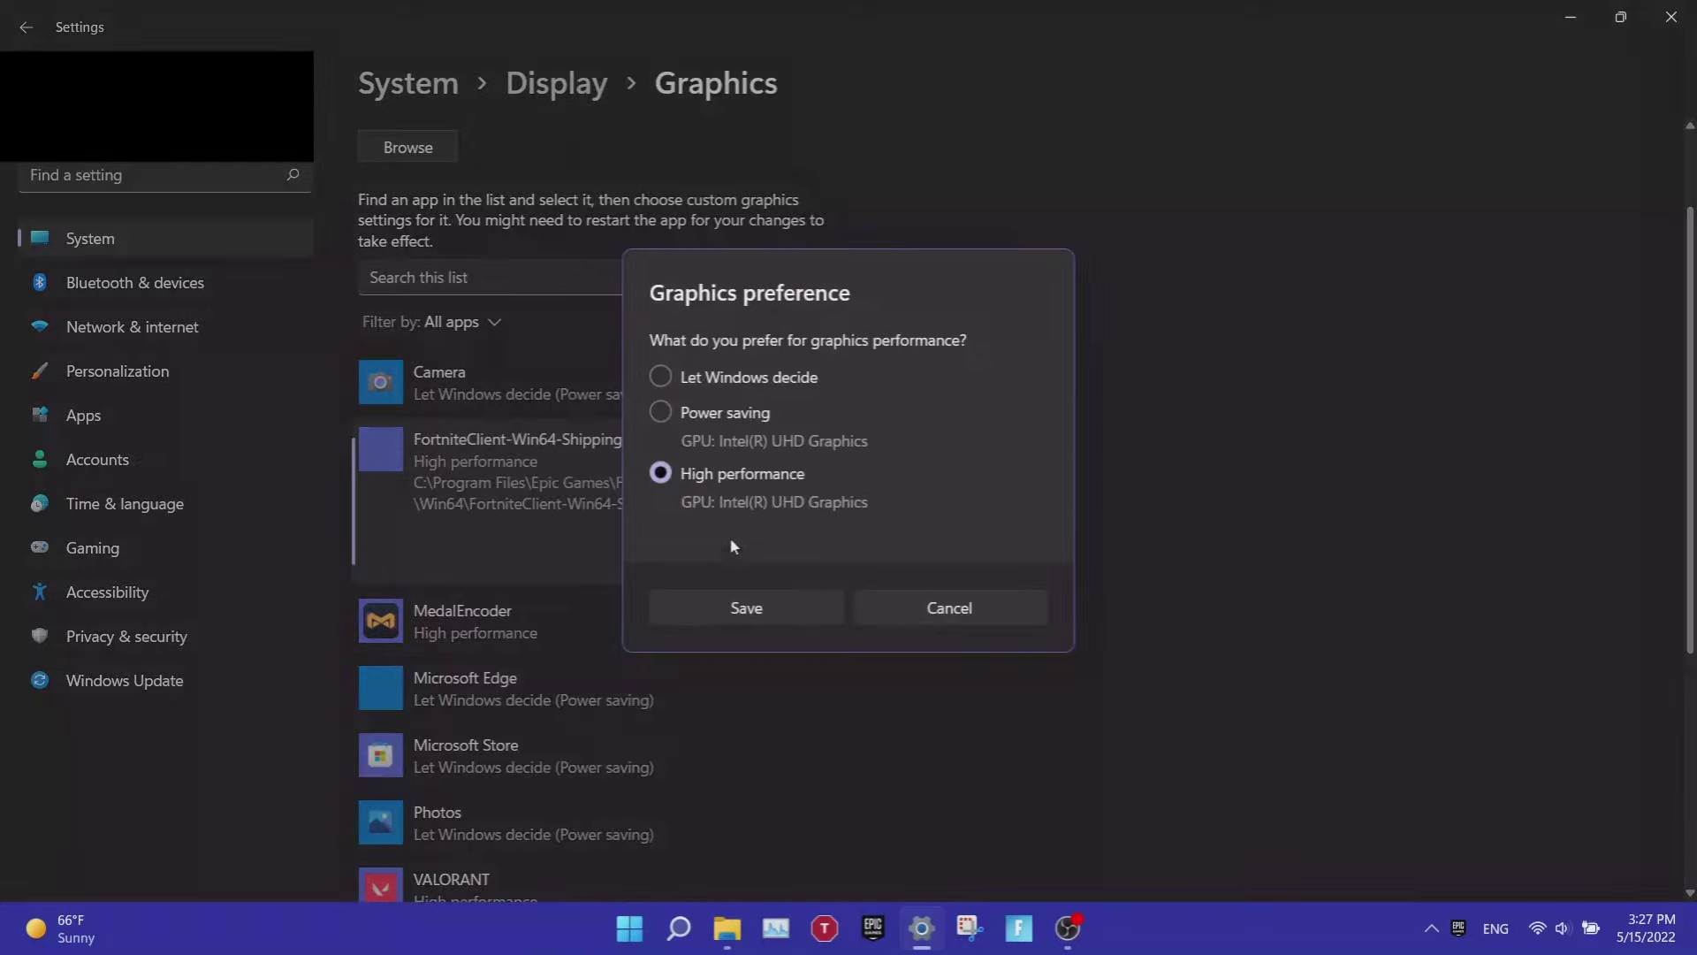
{"action": "left_click", "coordinate": [747, 619]}
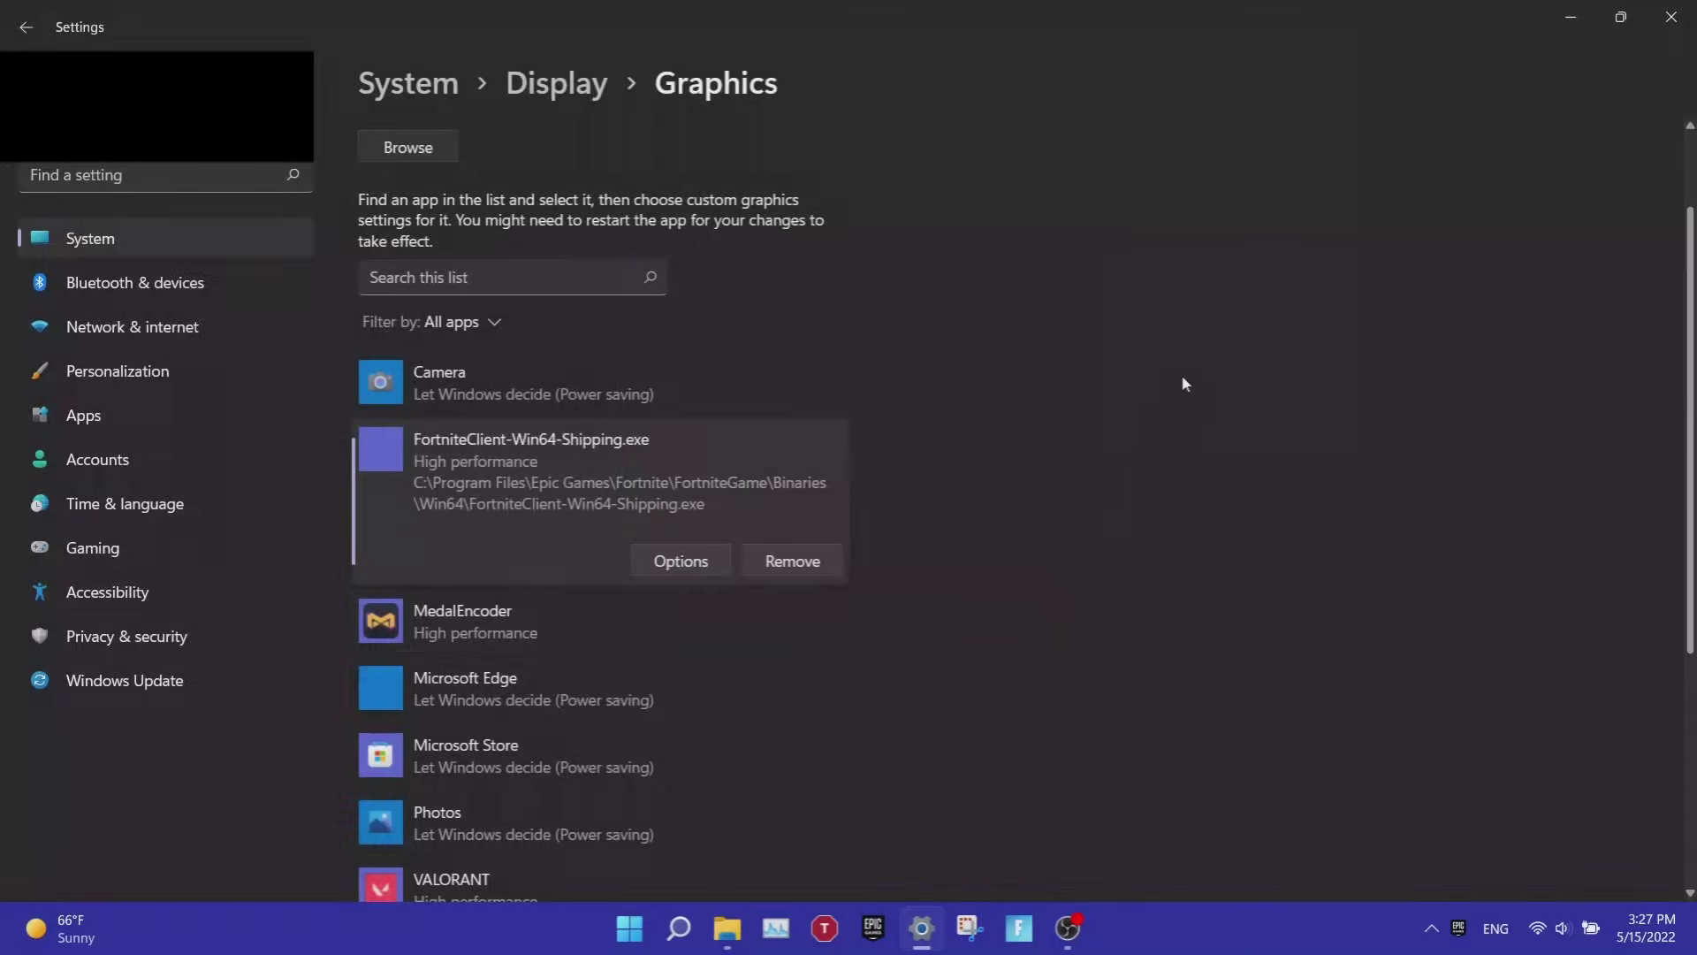
{"action": "left_click", "coordinate": [1670, 17]}
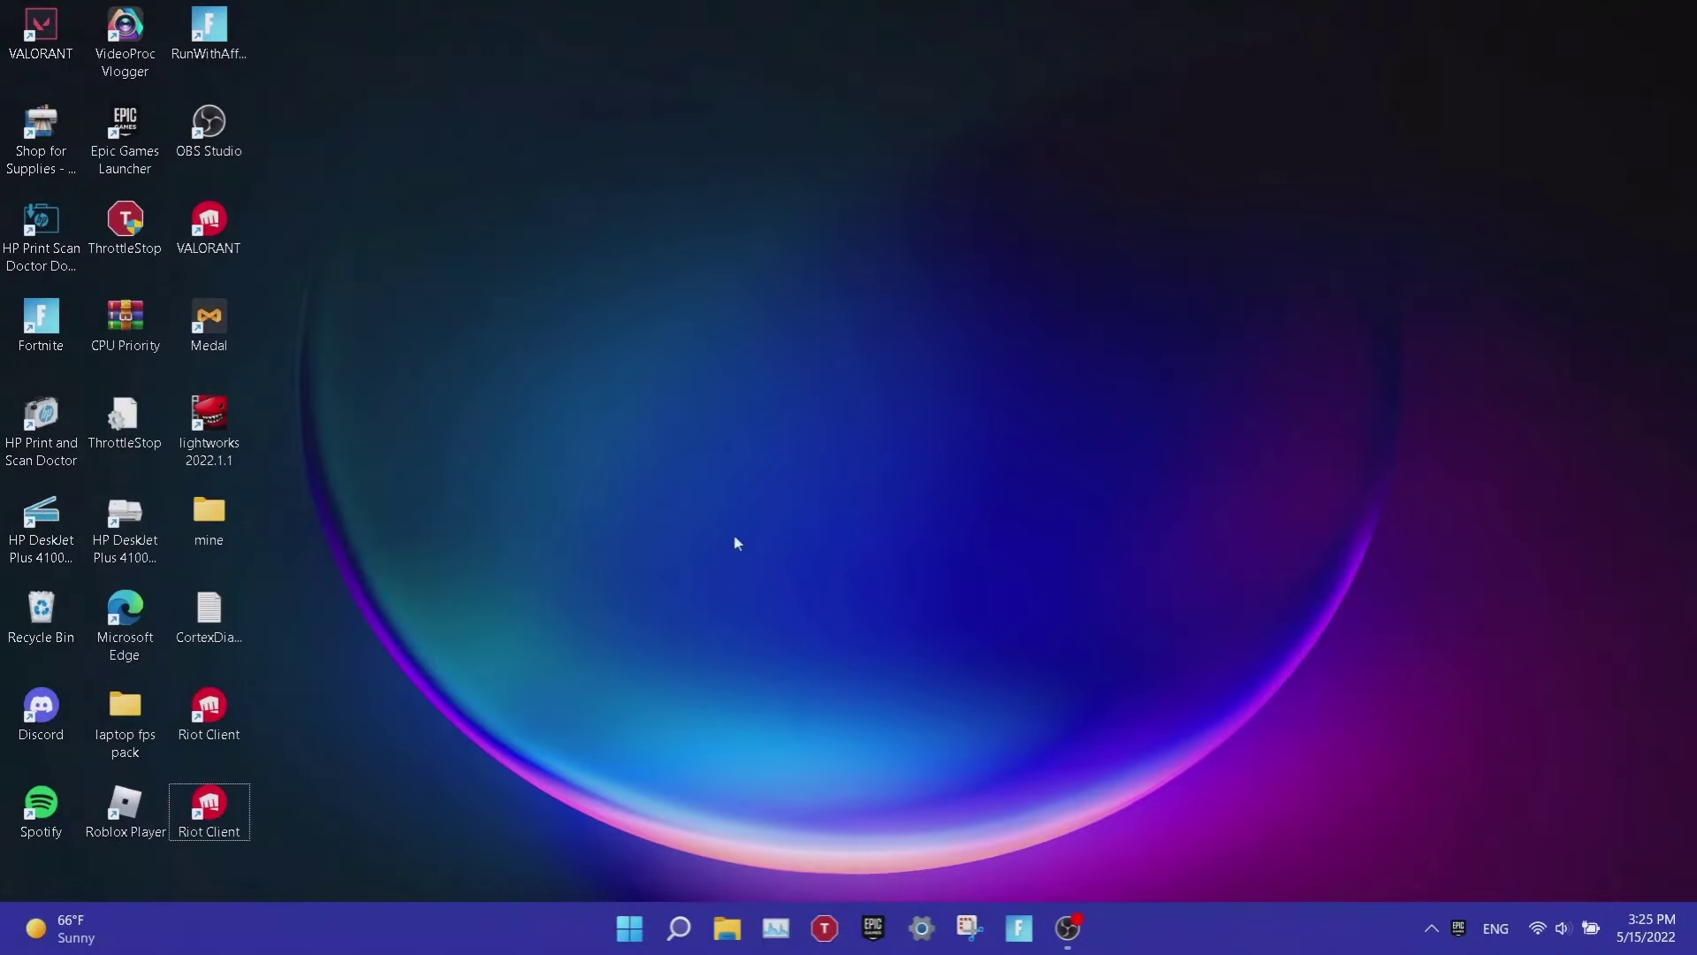
Open the Windows power options and set the power mode to Best performance.
{"action": "right_click", "coordinate": [630, 930]}
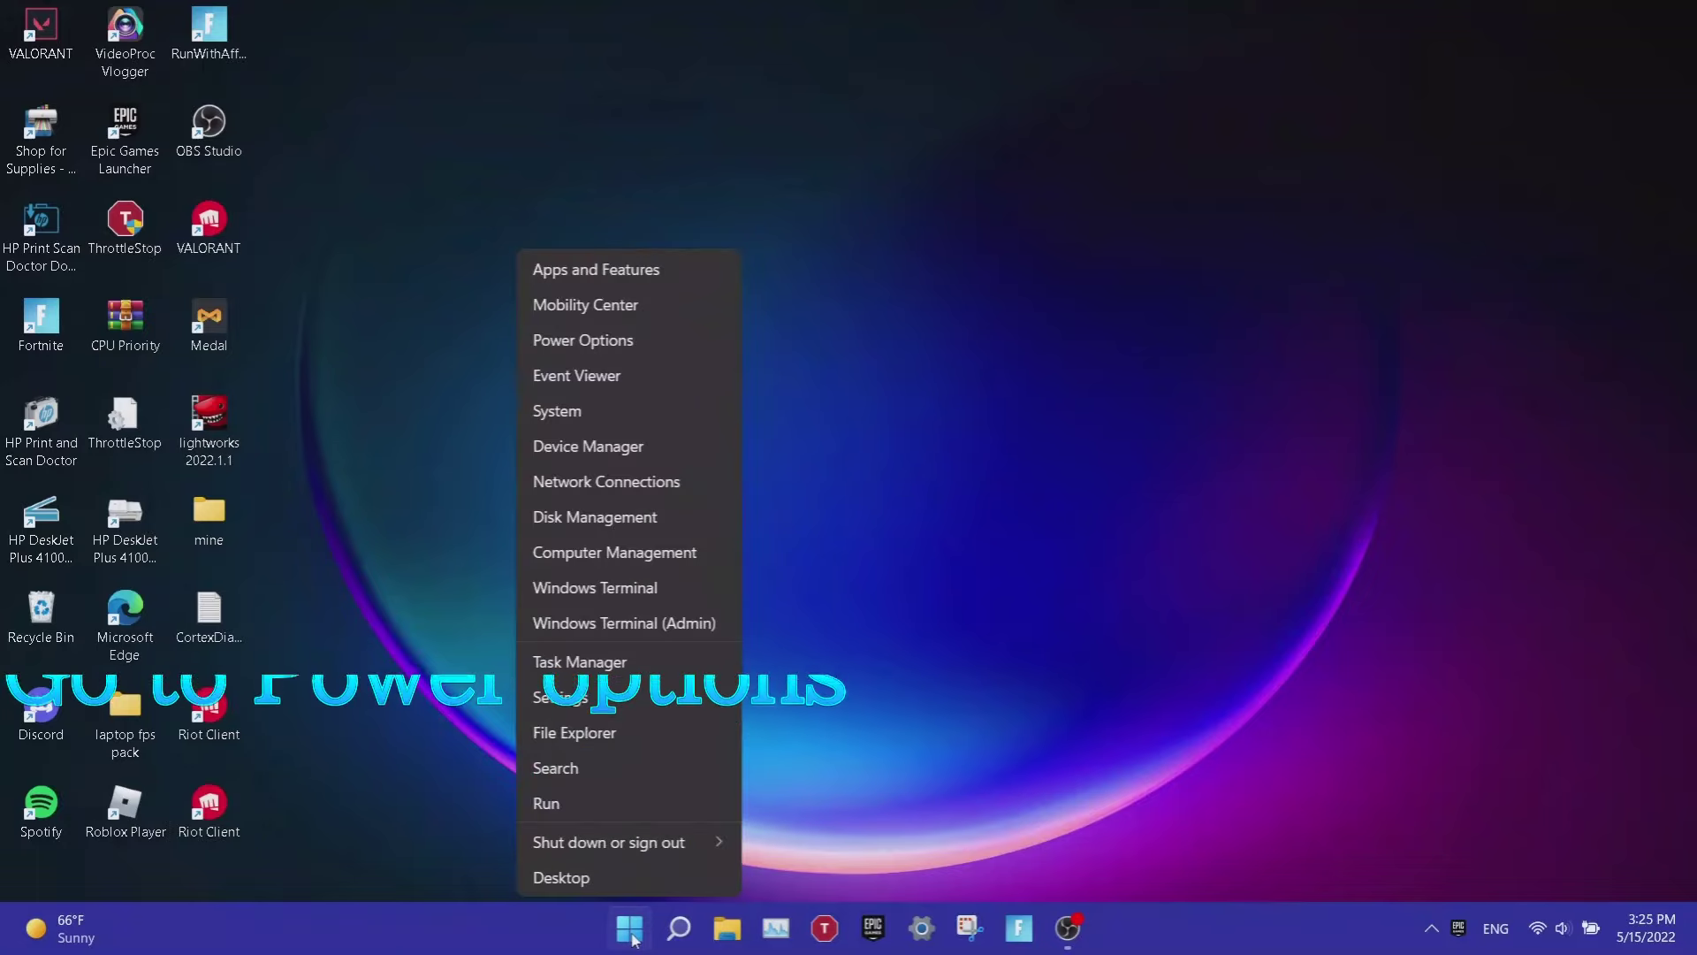
{"action": "left_click", "coordinate": [634, 338]}
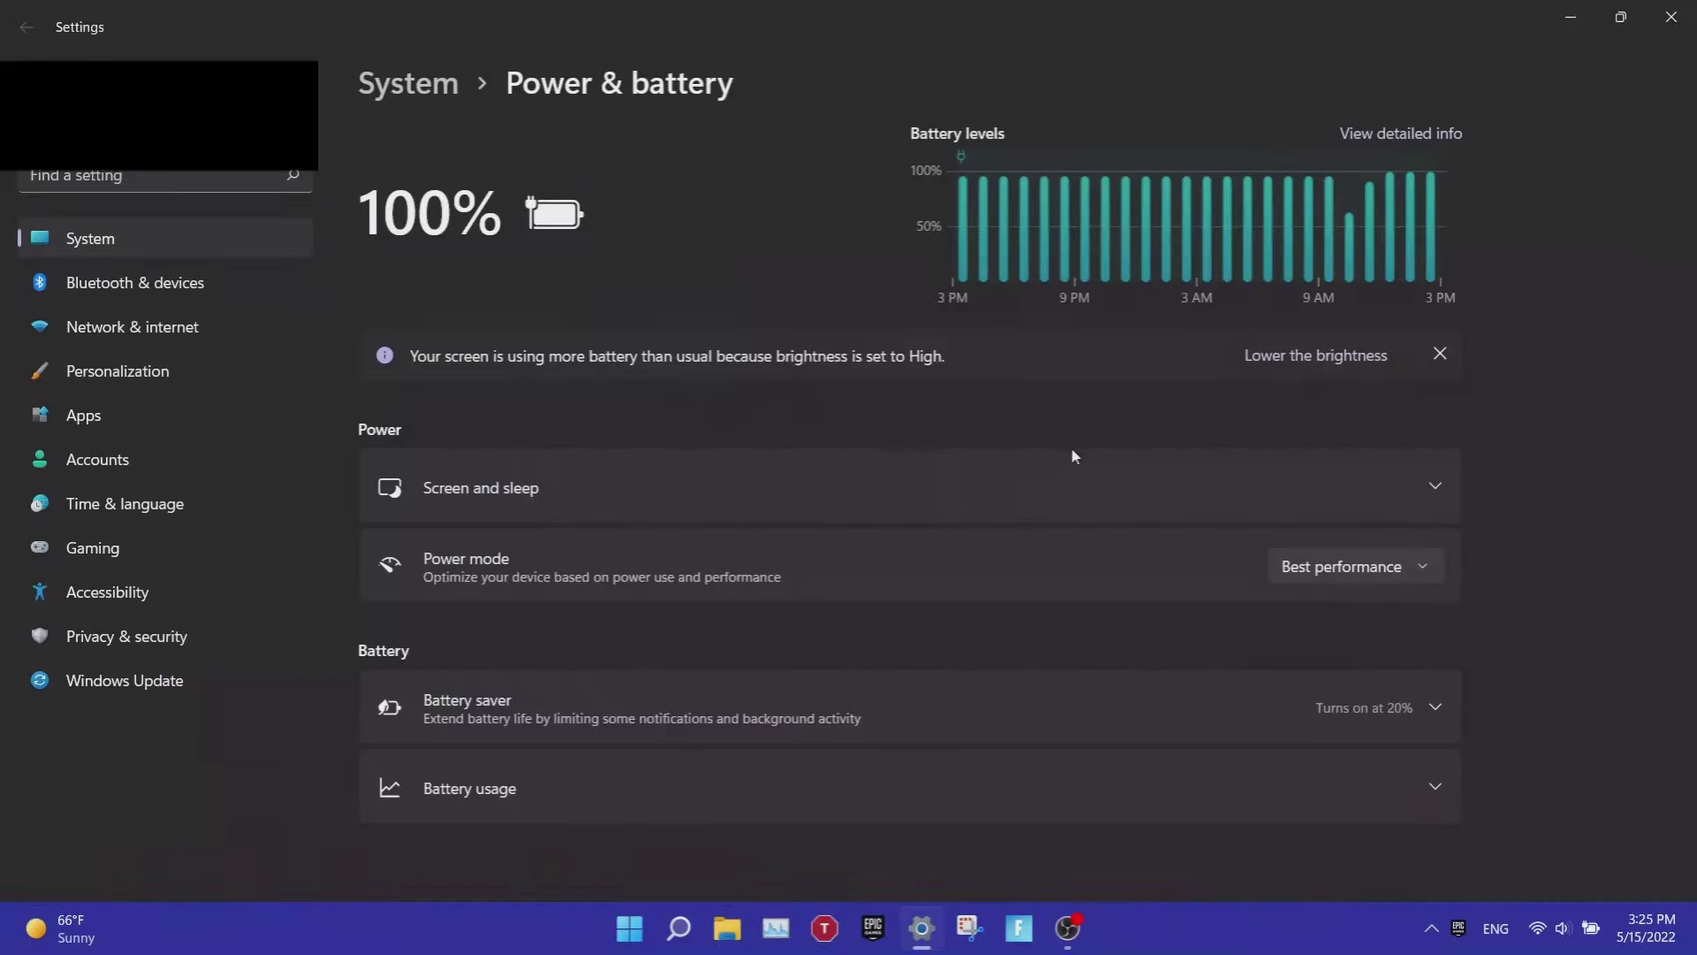
{"action": "left_click", "coordinate": [1308, 579]}
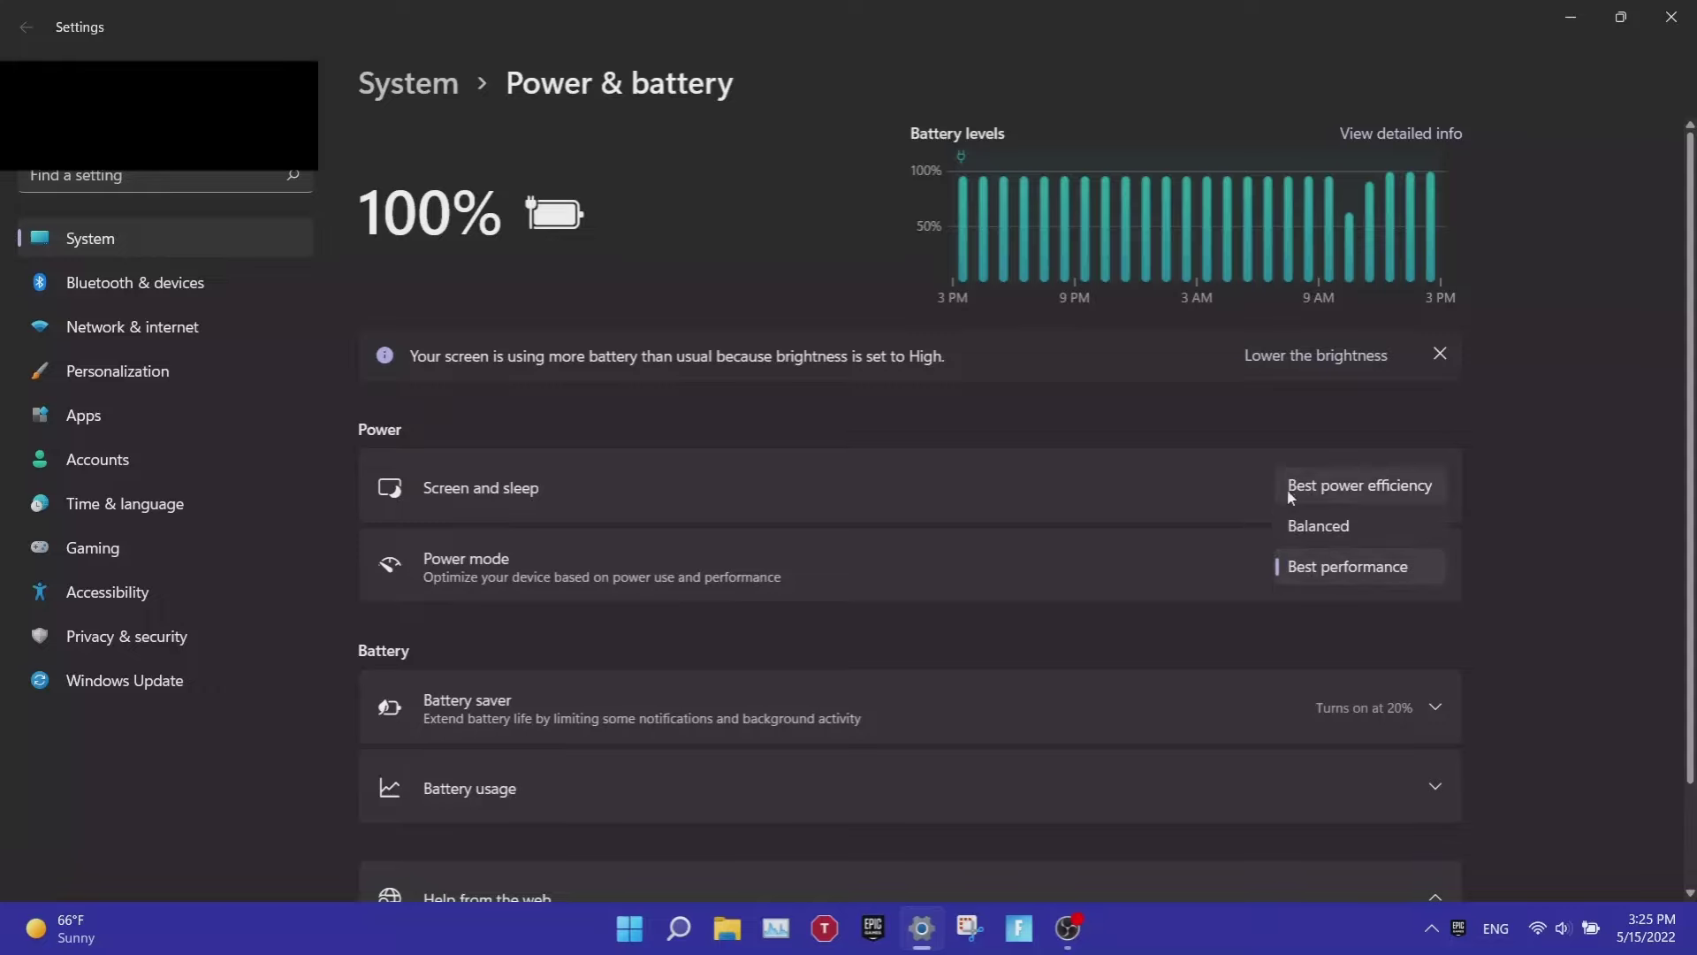
{"action": "left_click", "coordinate": [1354, 570]}
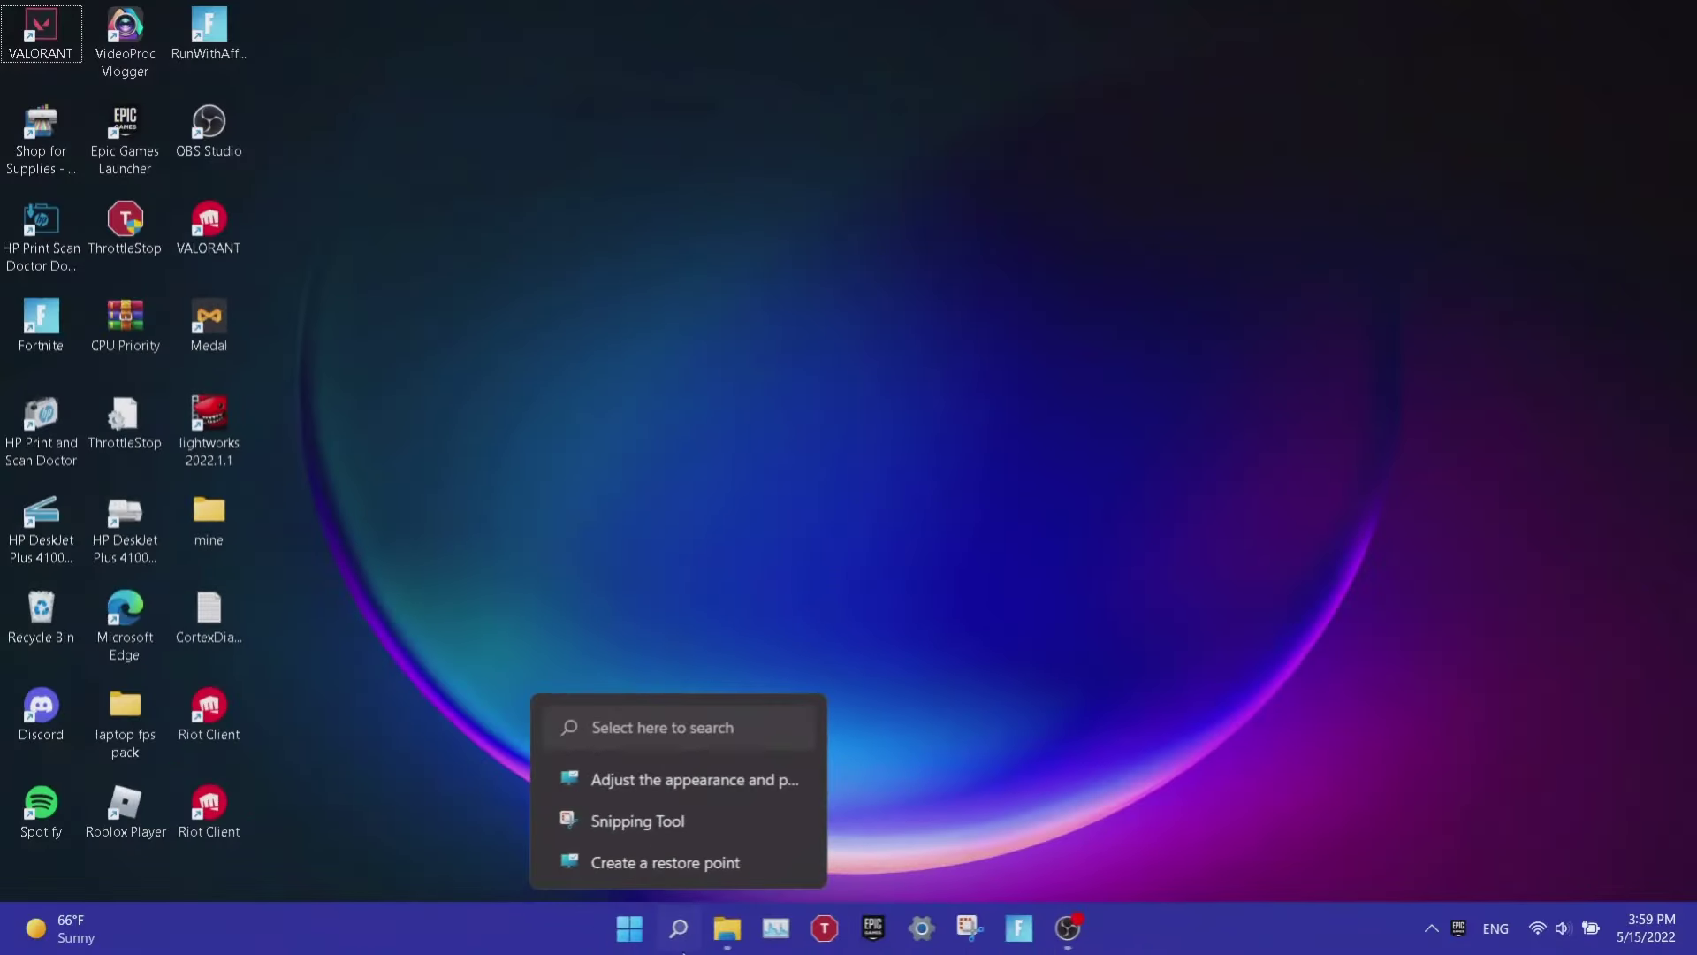
Open the Windows appearance and performance options and apply processor scheduling adjusted for best performance of Programs.
{"action": "left_click", "coordinate": [683, 952]}
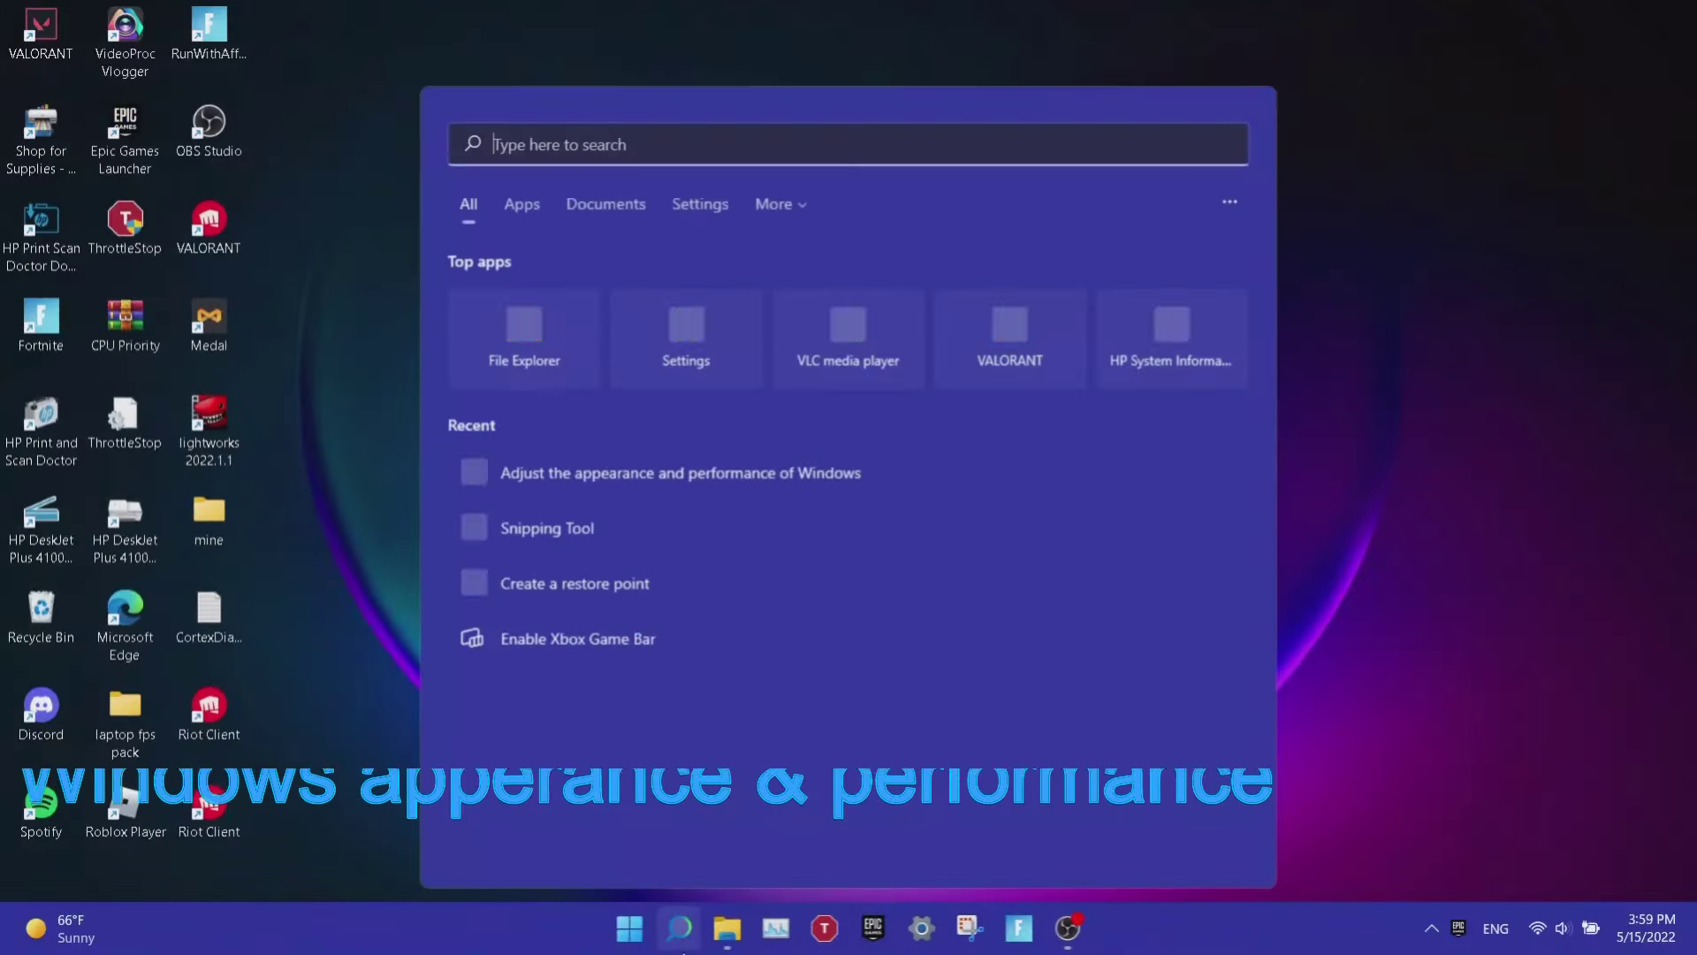
{"action": "type", "text": "perfor"}
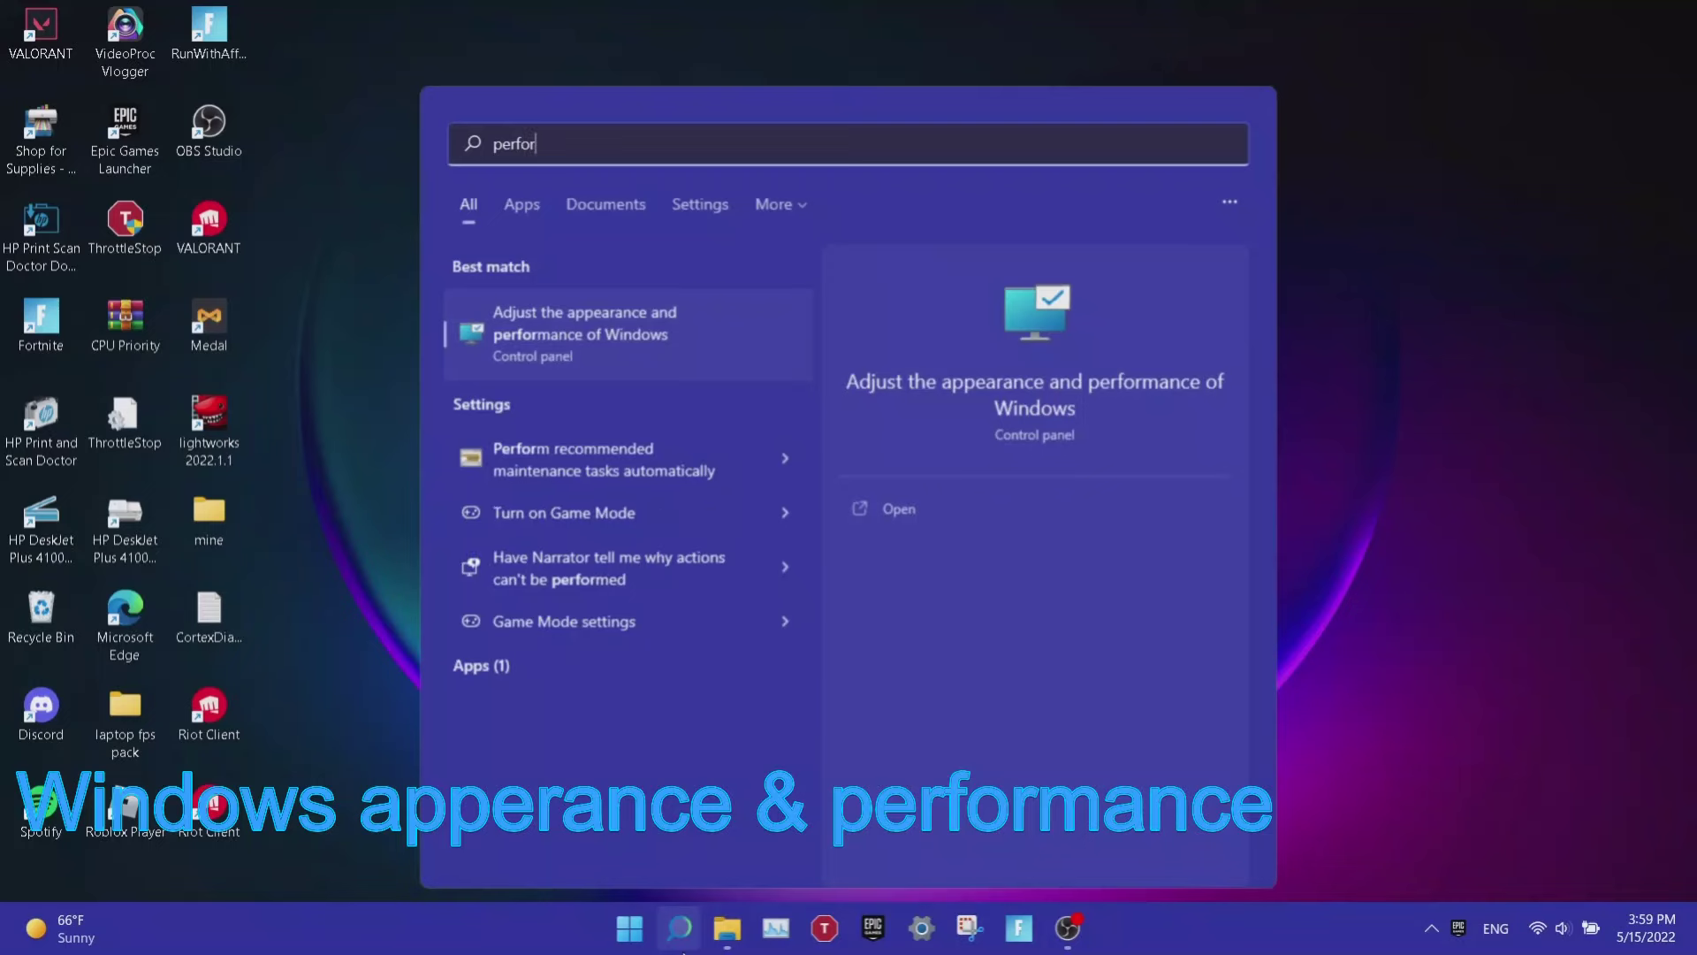
{"action": "key", "text": "Return"}
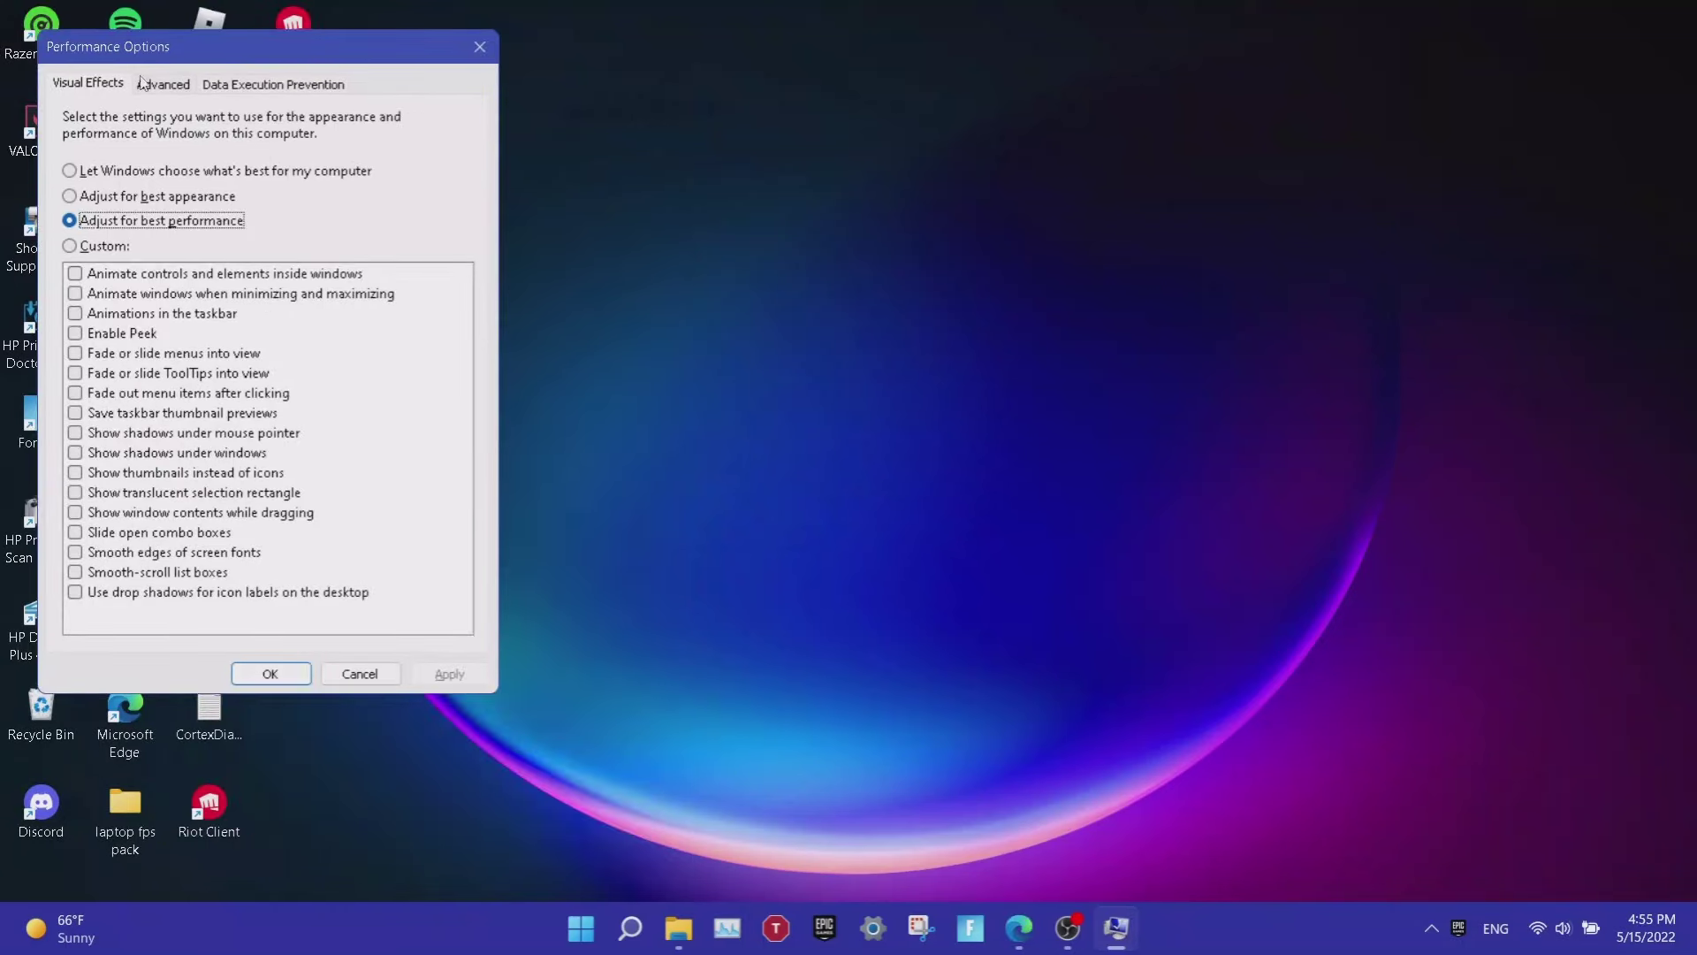
{"action": "left_click_drag", "start_coordinate": [249, 55], "coordinate": [835, 156]}
{"action": "left_click", "coordinate": [742, 188]}
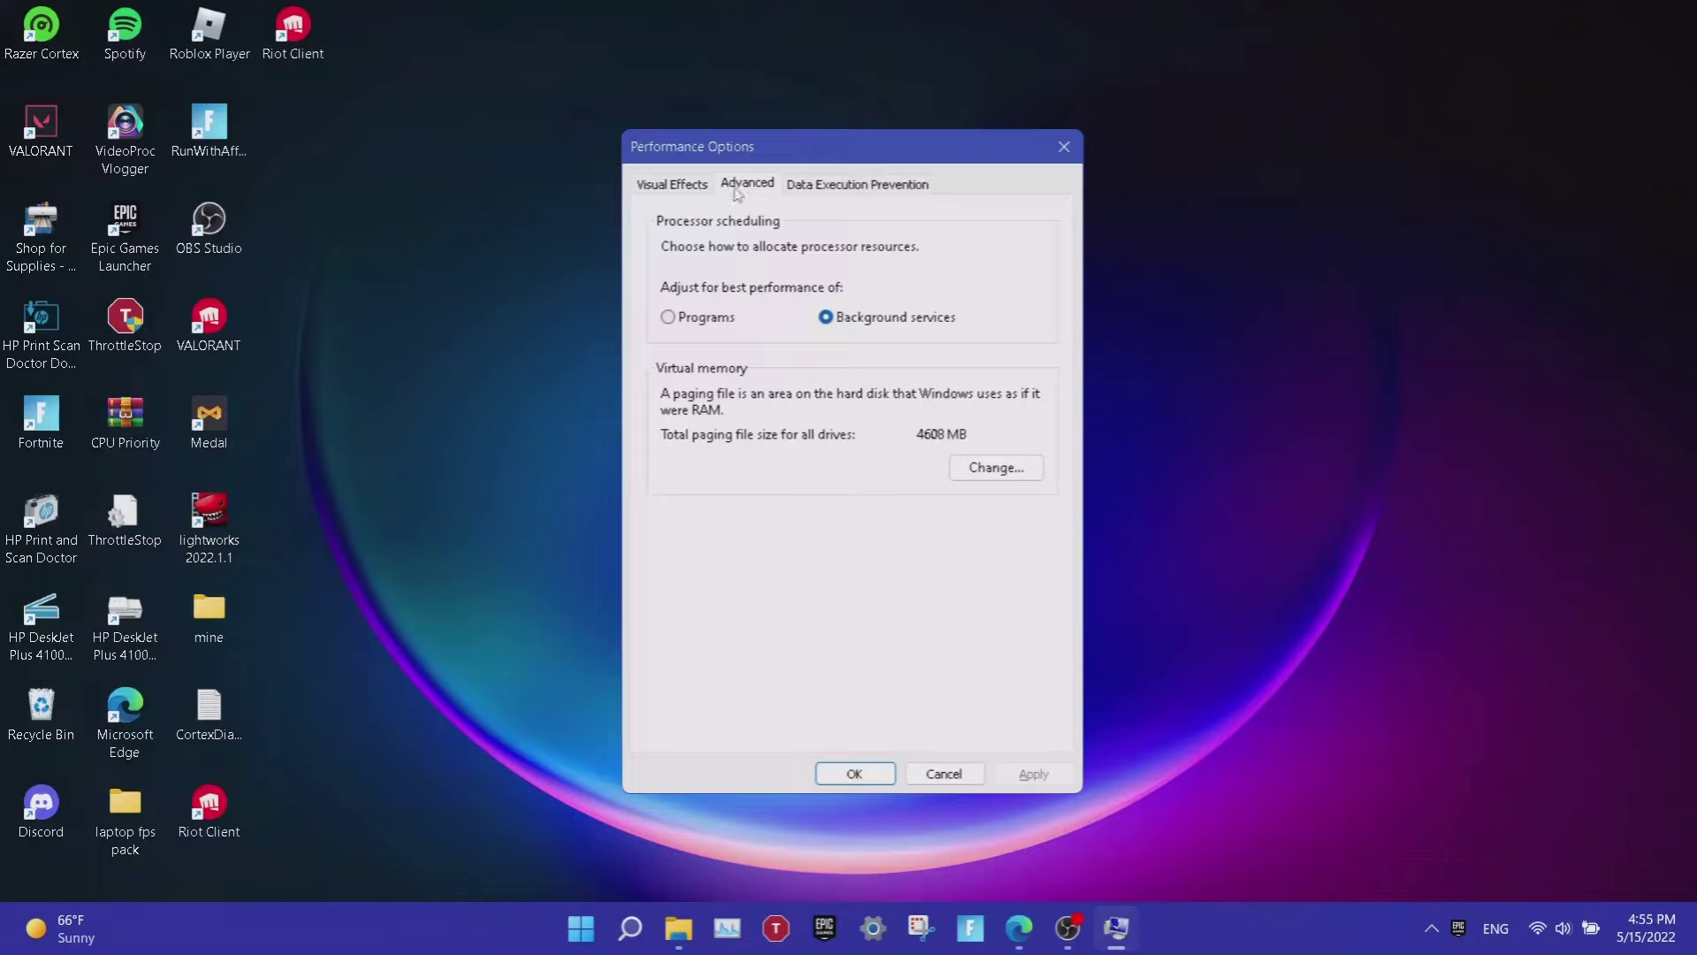
{"action": "left_click", "coordinate": [703, 320]}
{"action": "left_click", "coordinate": [1032, 776]}
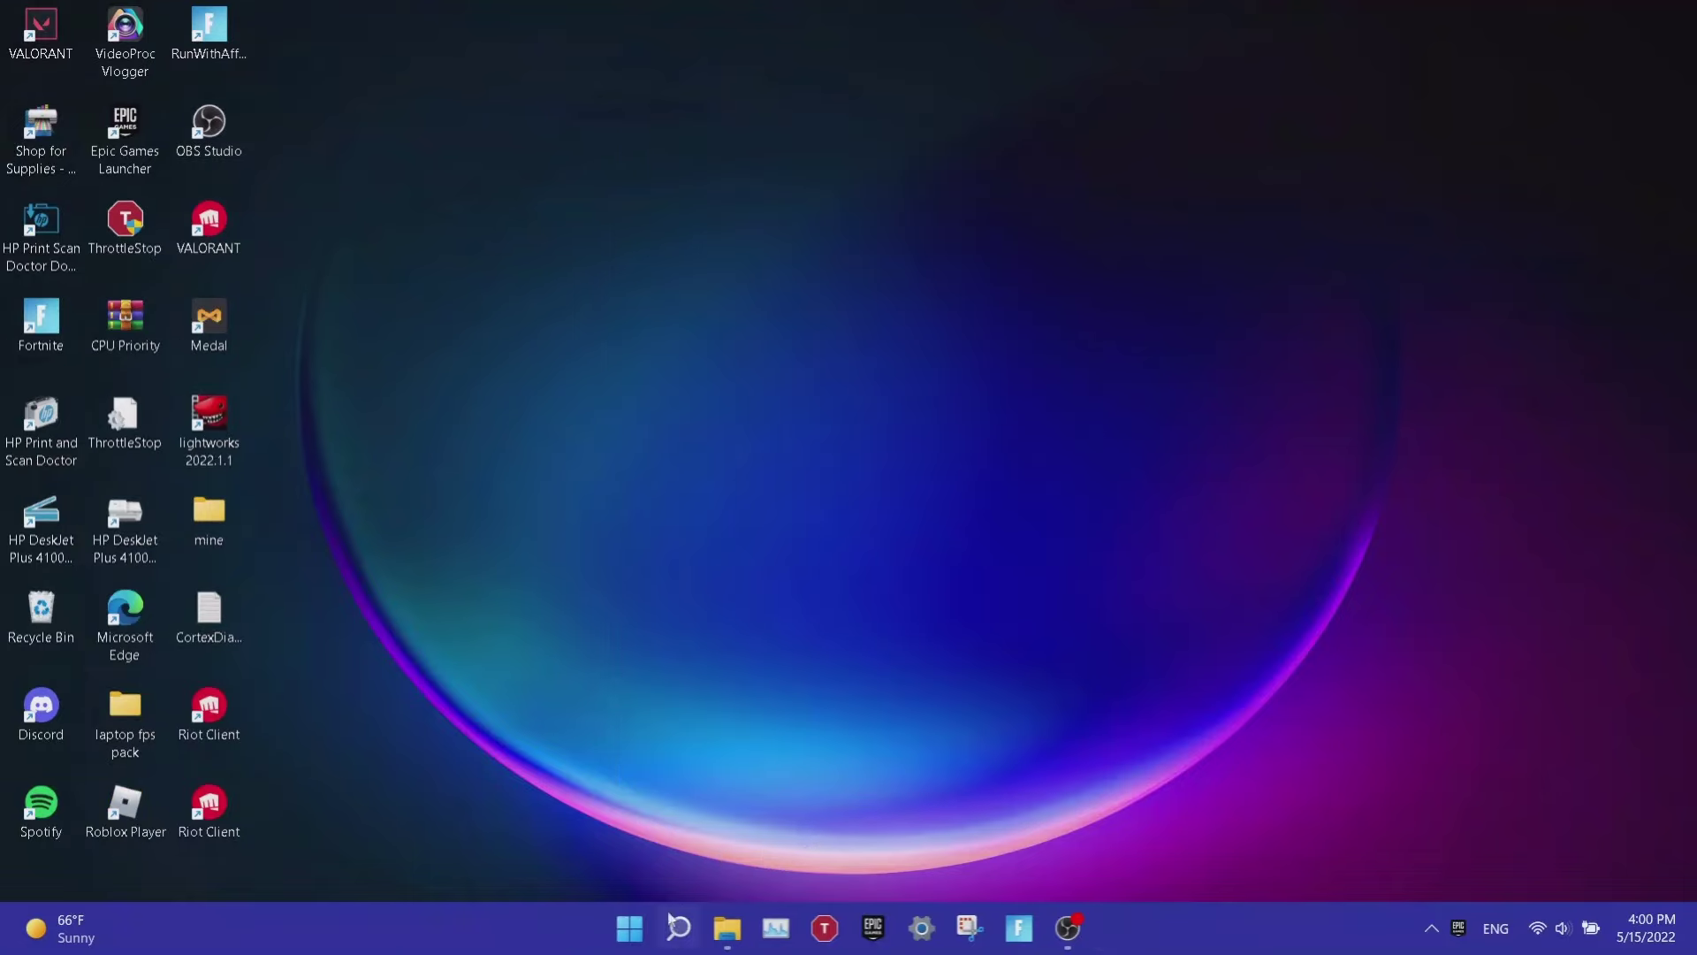
Search for %temp% and open the temporary files folder.
{"action": "left_click", "coordinate": [691, 942]}
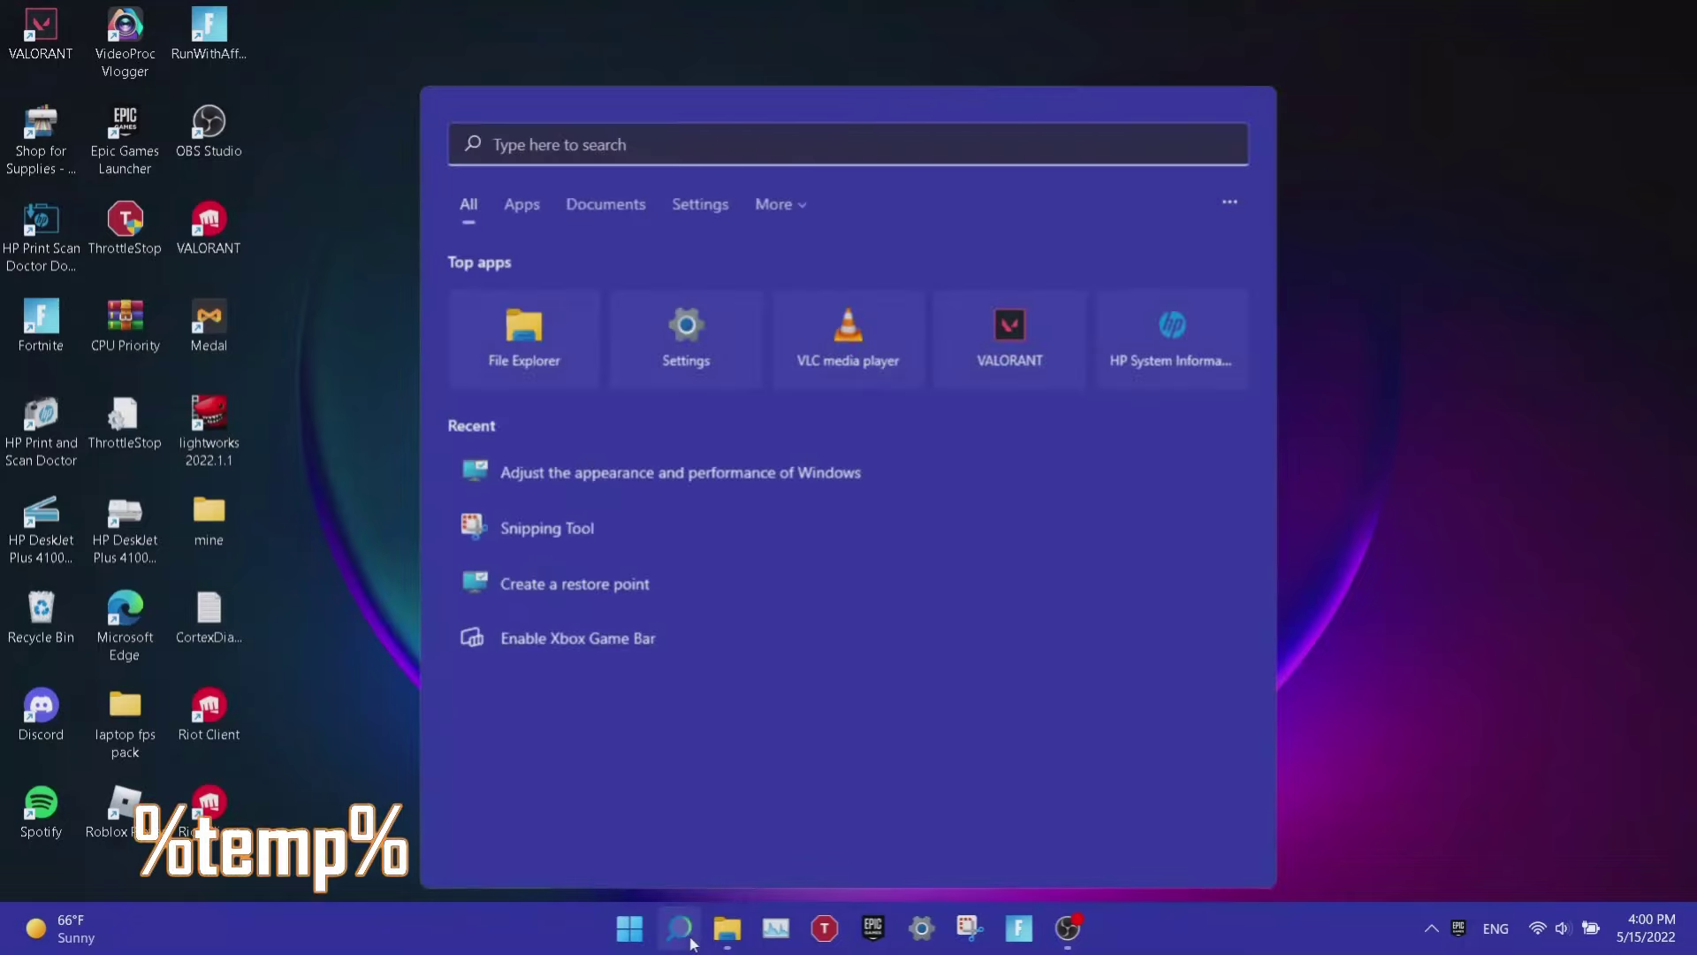
{"action": "type", "text": "%temp%"}
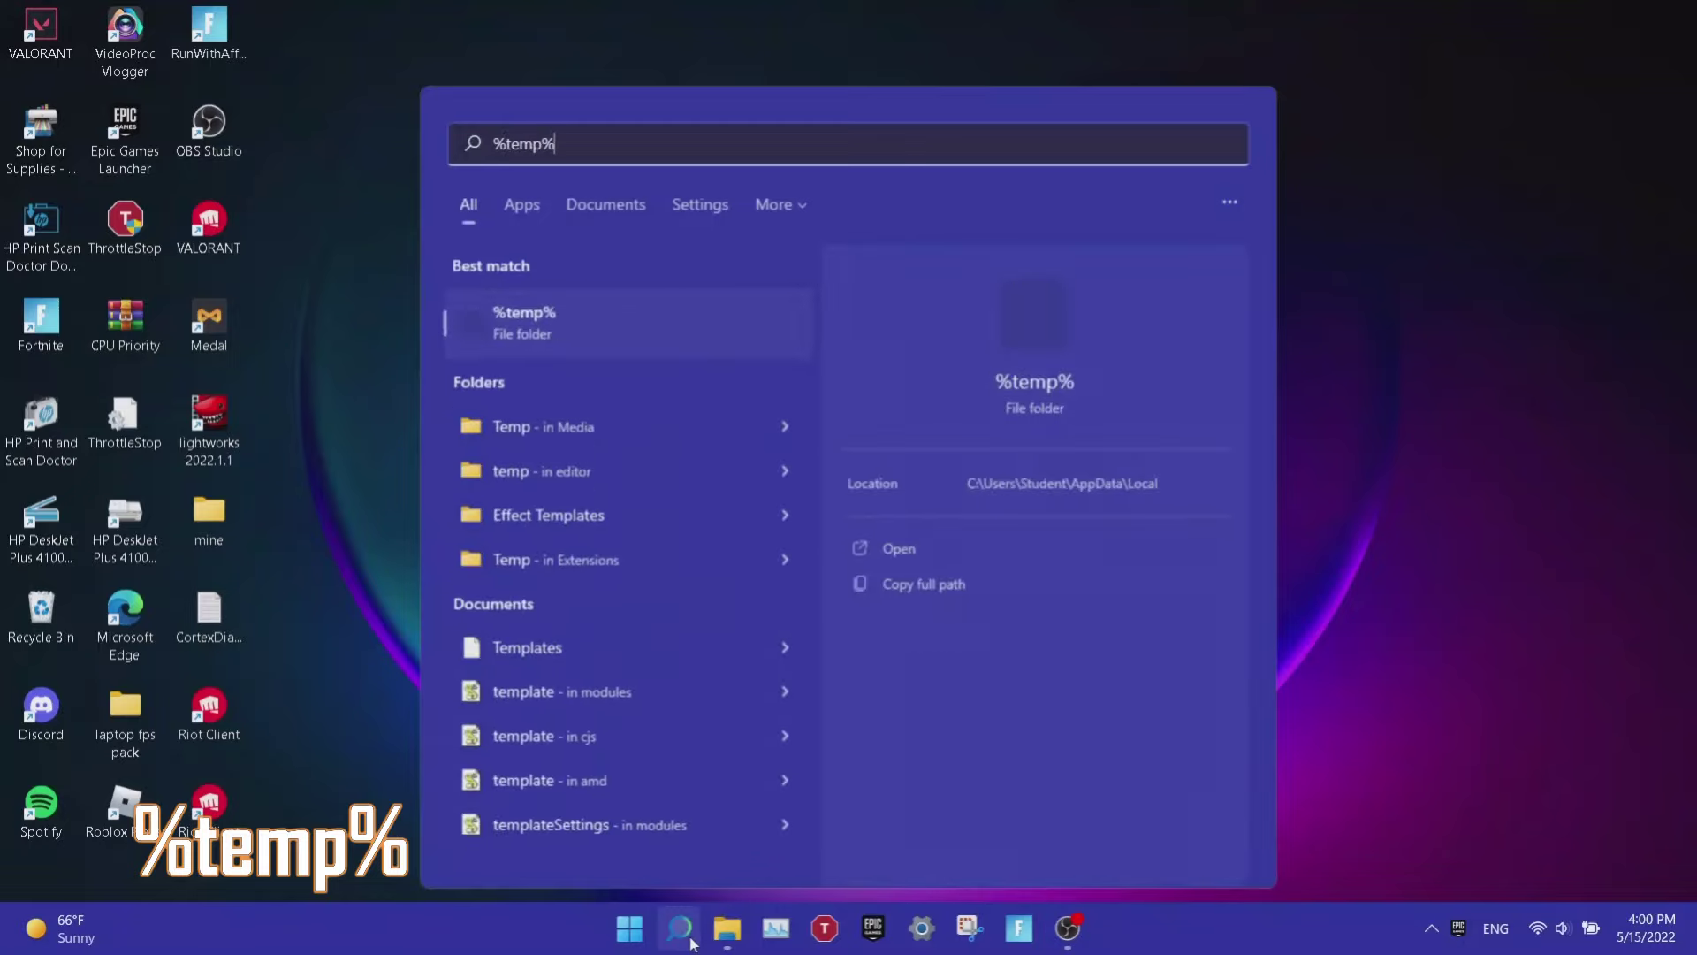
{"action": "key", "text": "Return"}
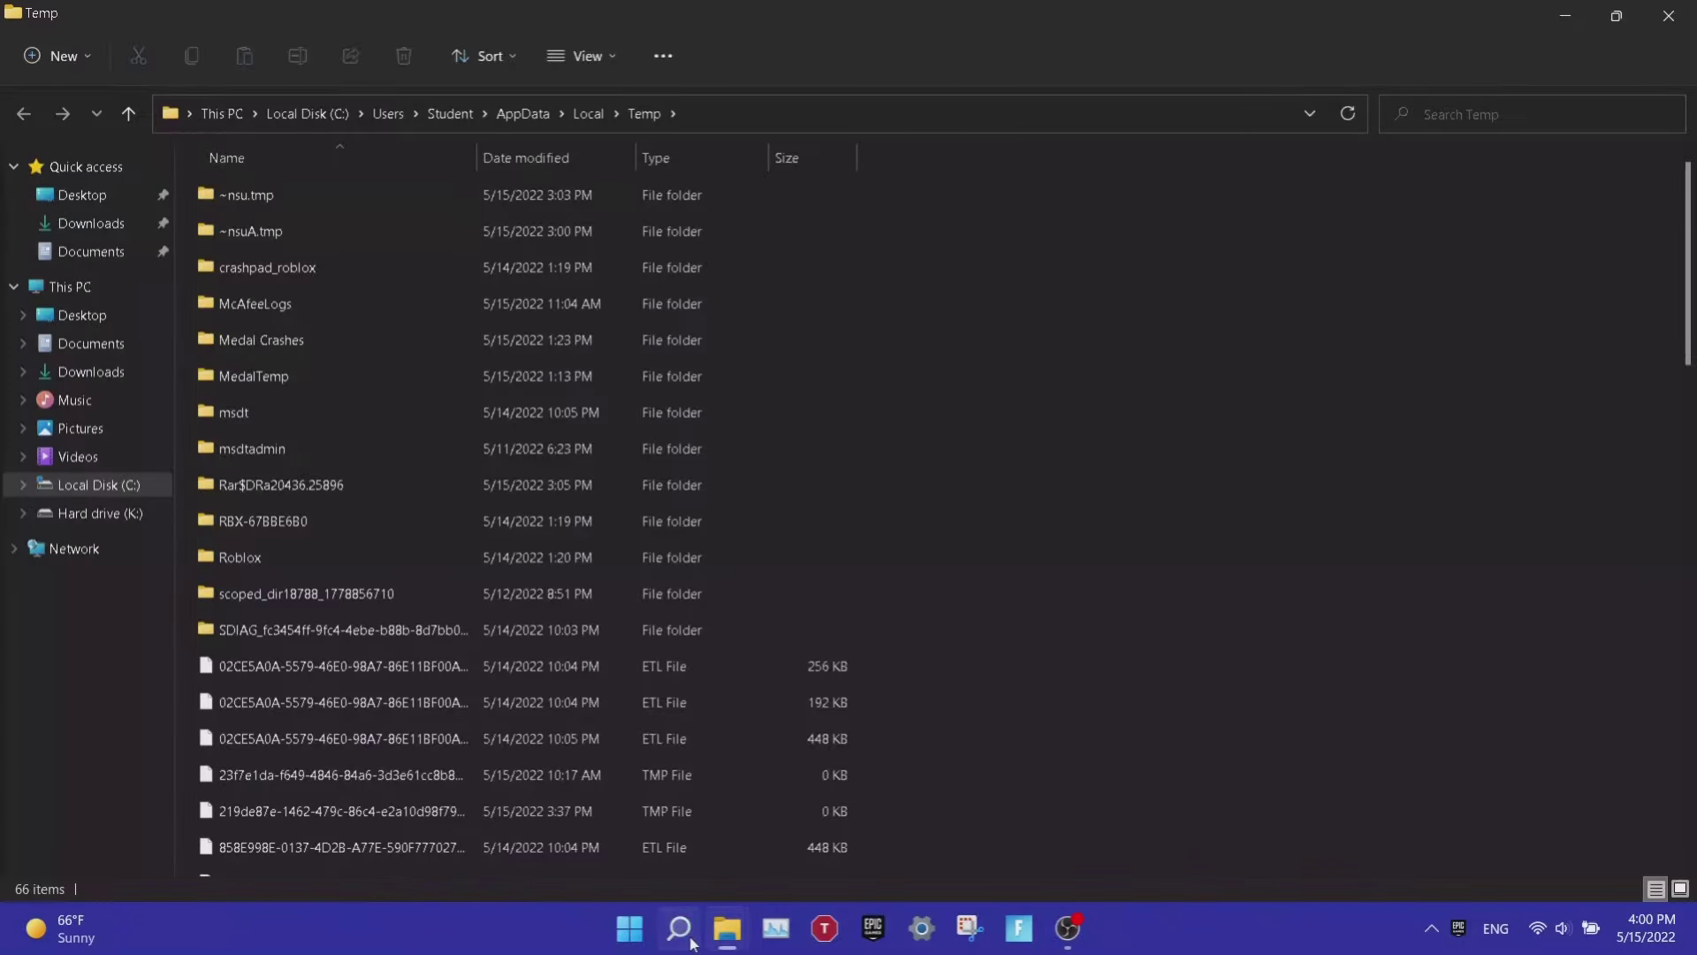
Select all files and folders in the Temp folder and delete them.
{"action": "scroll", "coordinate": [422, 619], "scroll_direction": "down", "scroll_amount": 8}
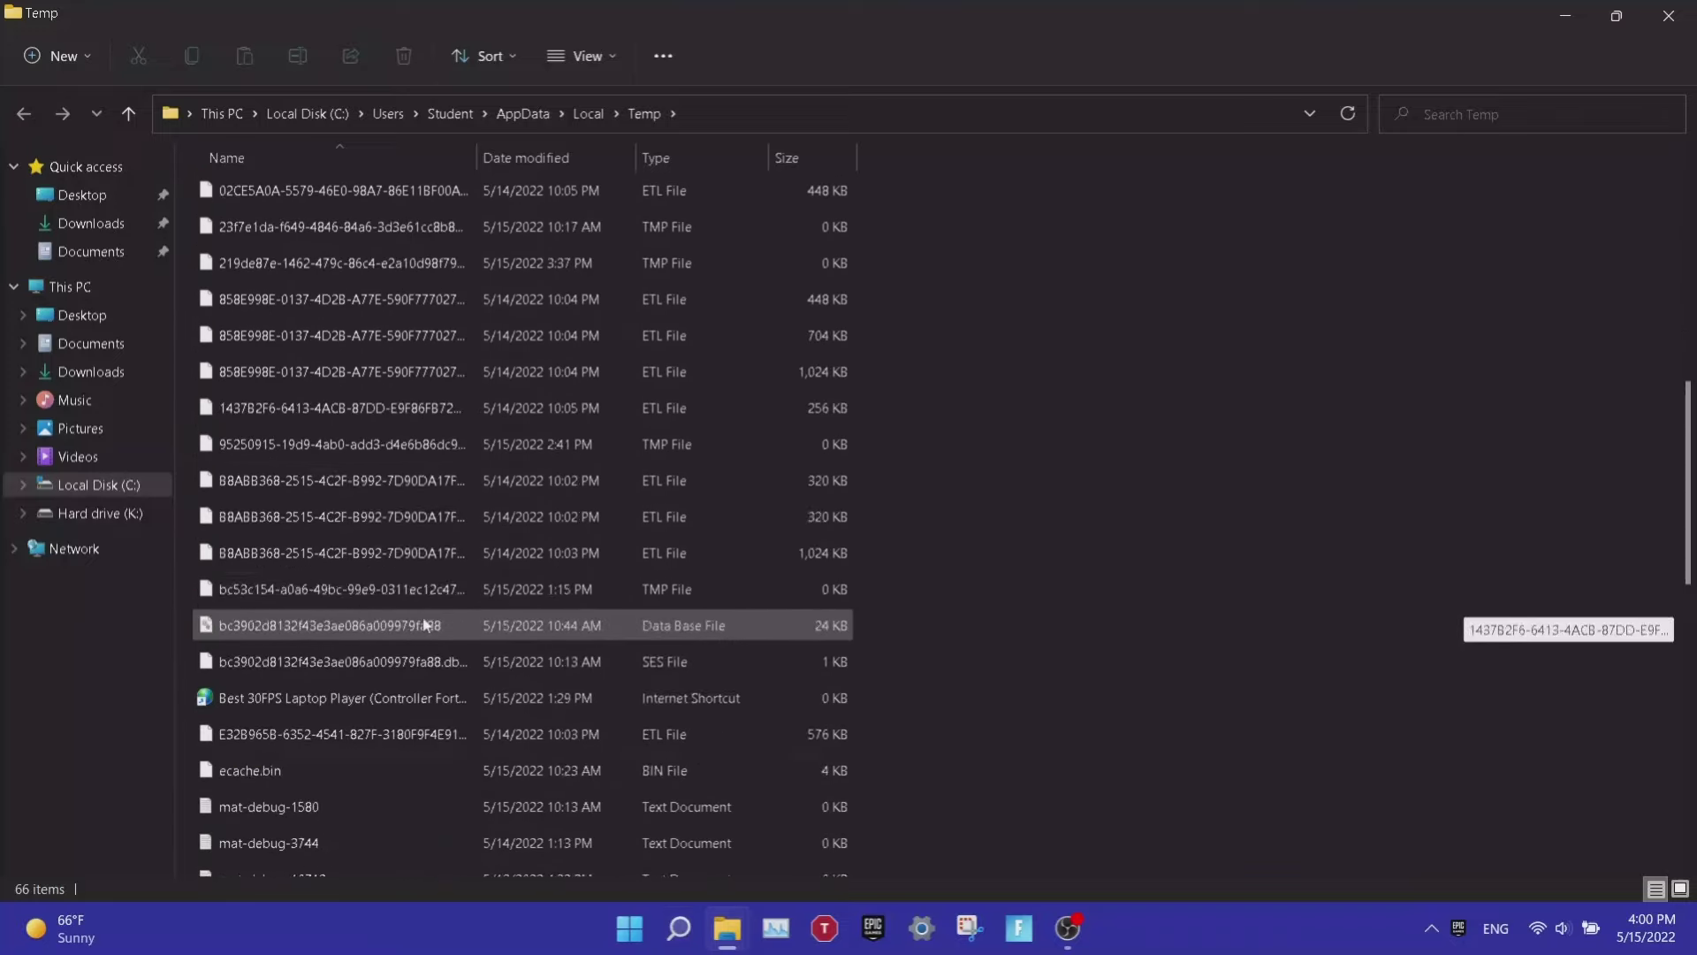
{"action": "scroll", "coordinate": [423, 624], "scroll_direction": "down", "scroll_amount": 6}
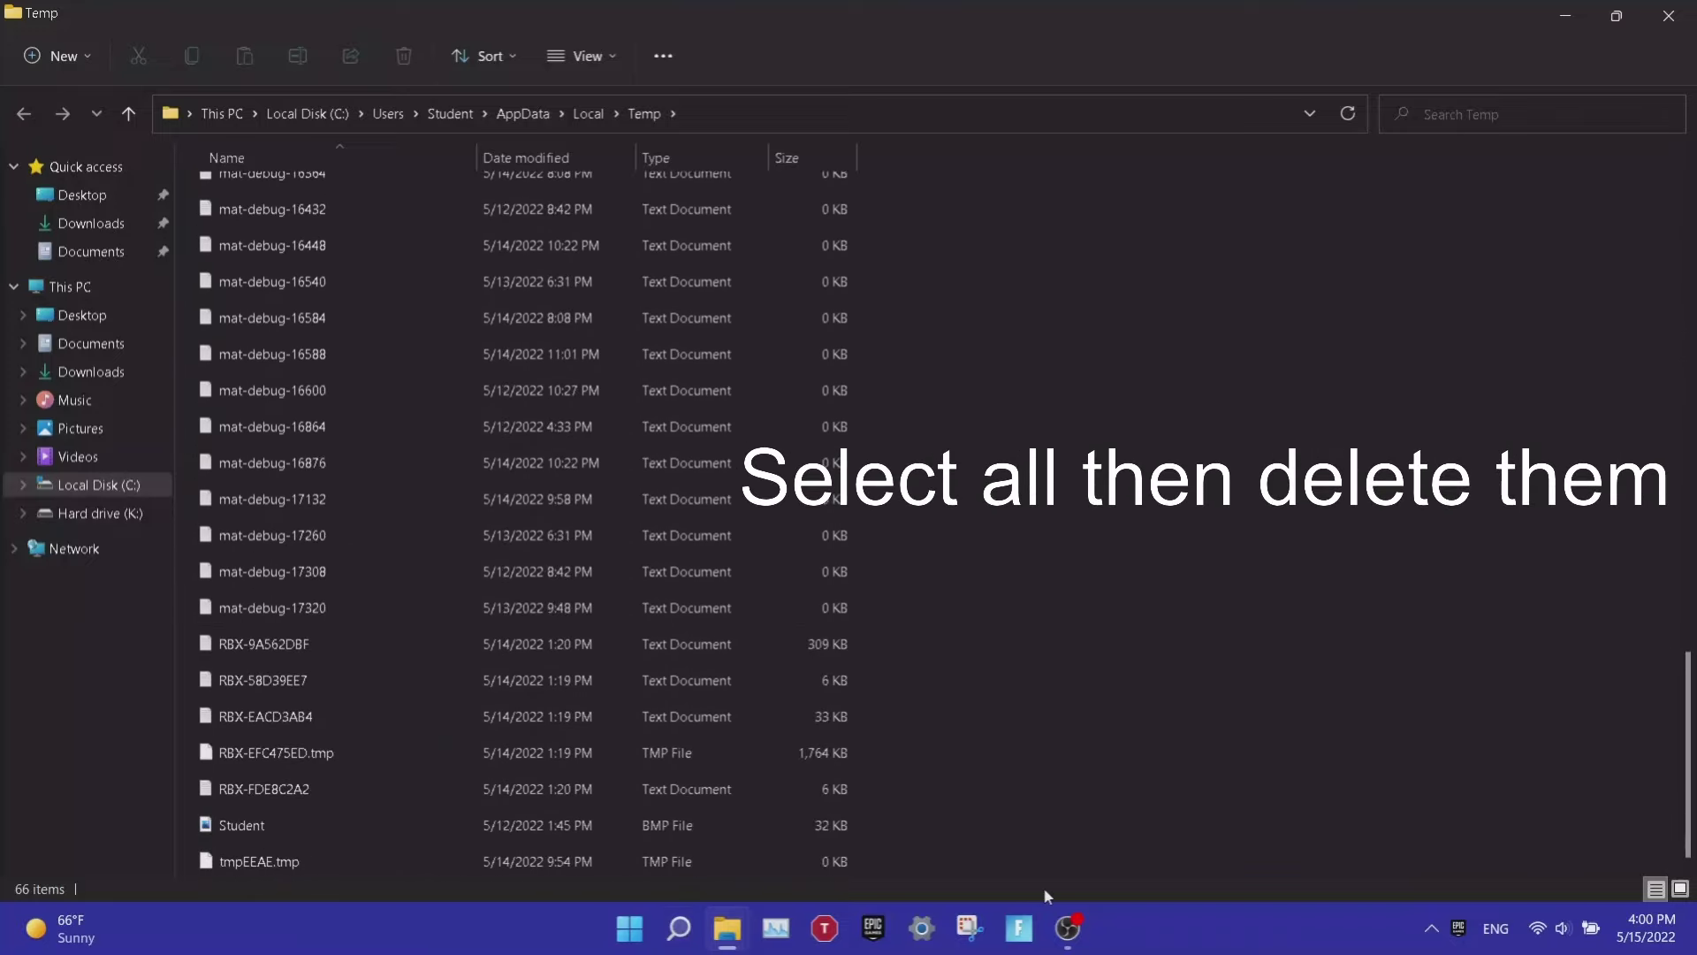
{"action": "left_click_drag", "start_coordinate": [884, 846], "coordinate": [230, 118]}
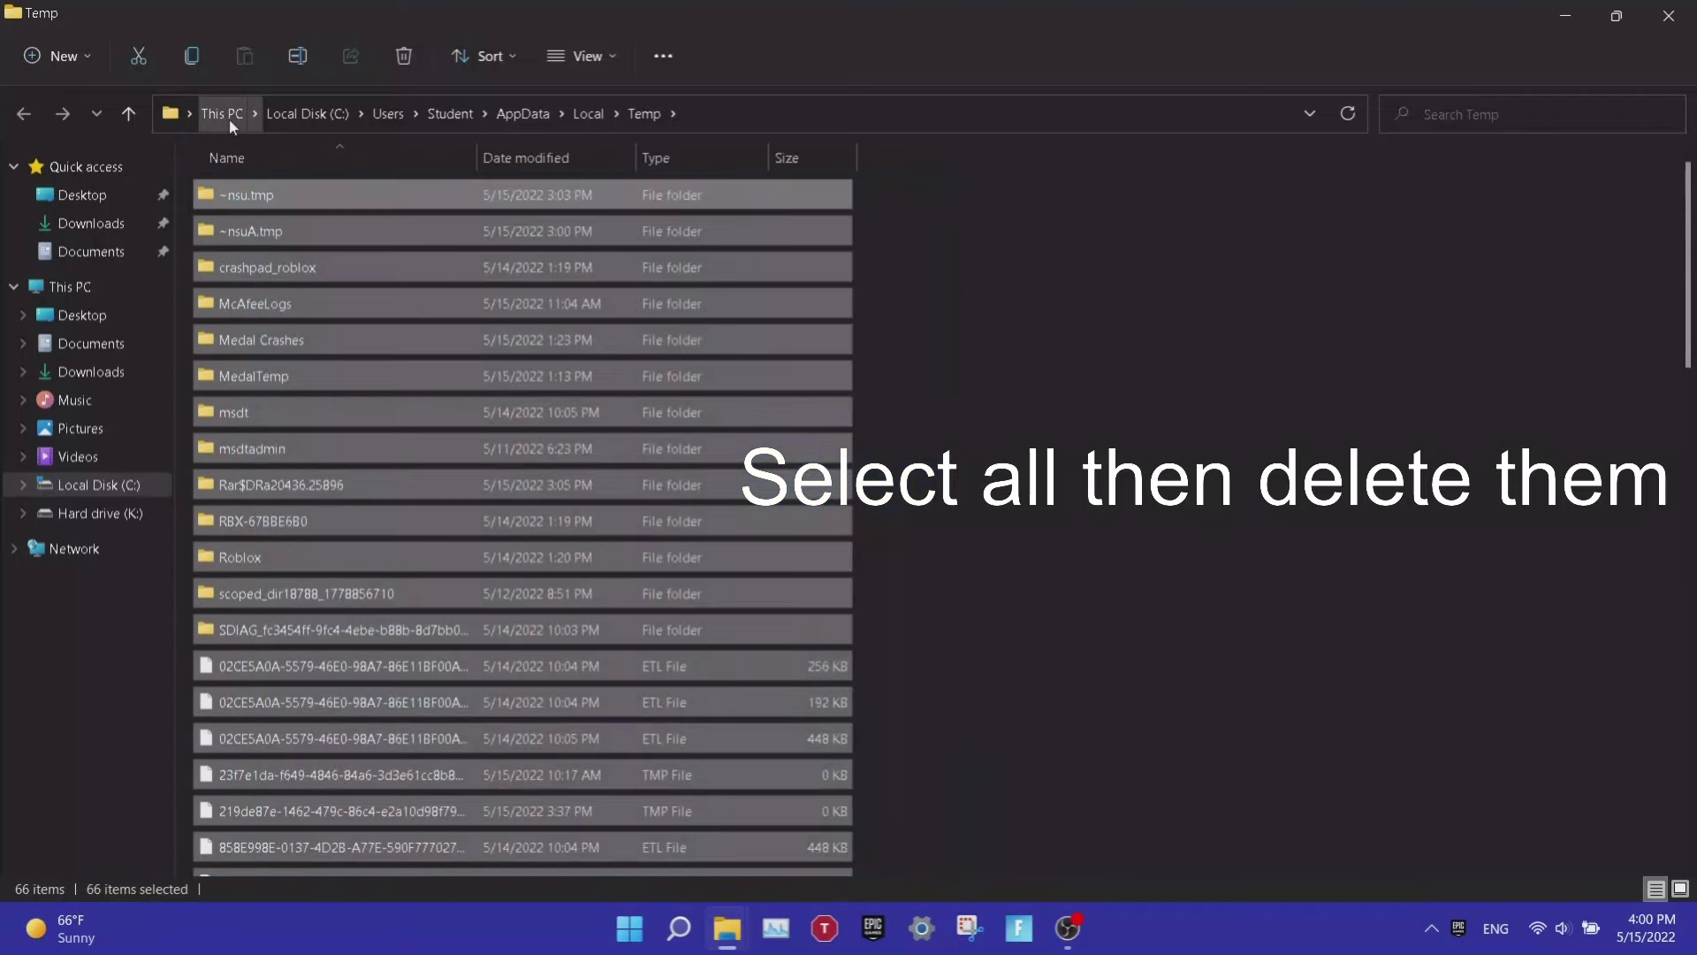
{"action": "right_click", "coordinate": [306, 350]}
{"action": "left_click", "coordinate": [472, 382]}
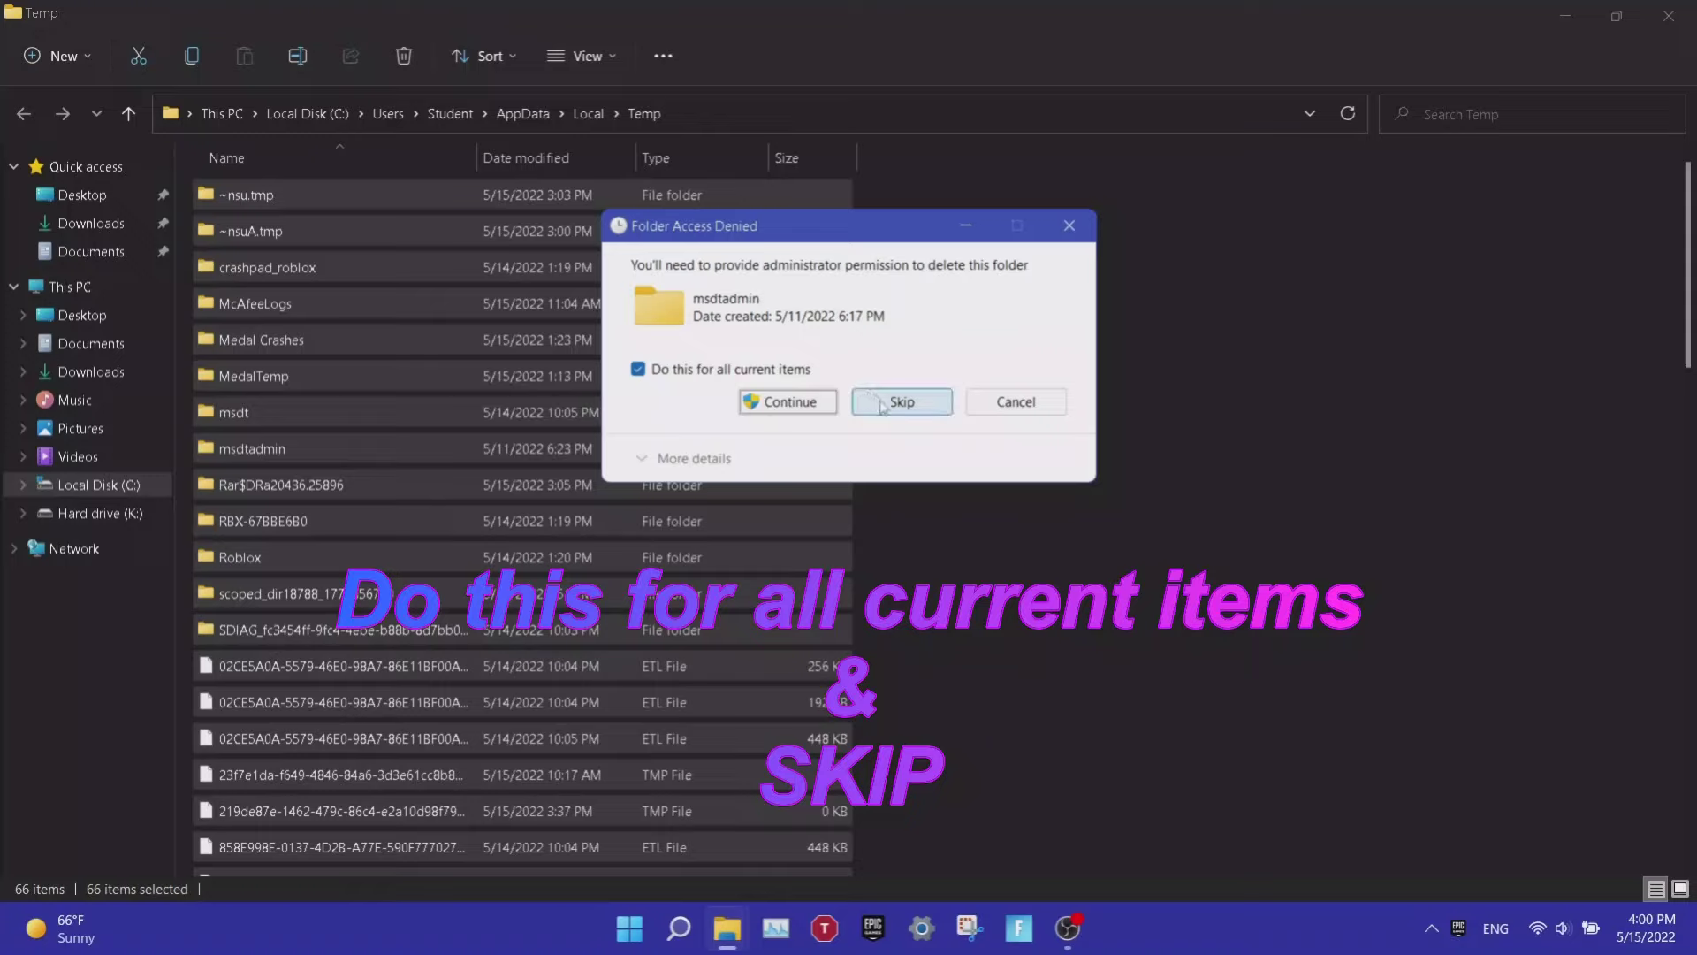
Skip the access-denied and in-use items for all current items during the deletion, and close the Temp folder.
{"action": "left_click", "coordinate": [881, 405]}
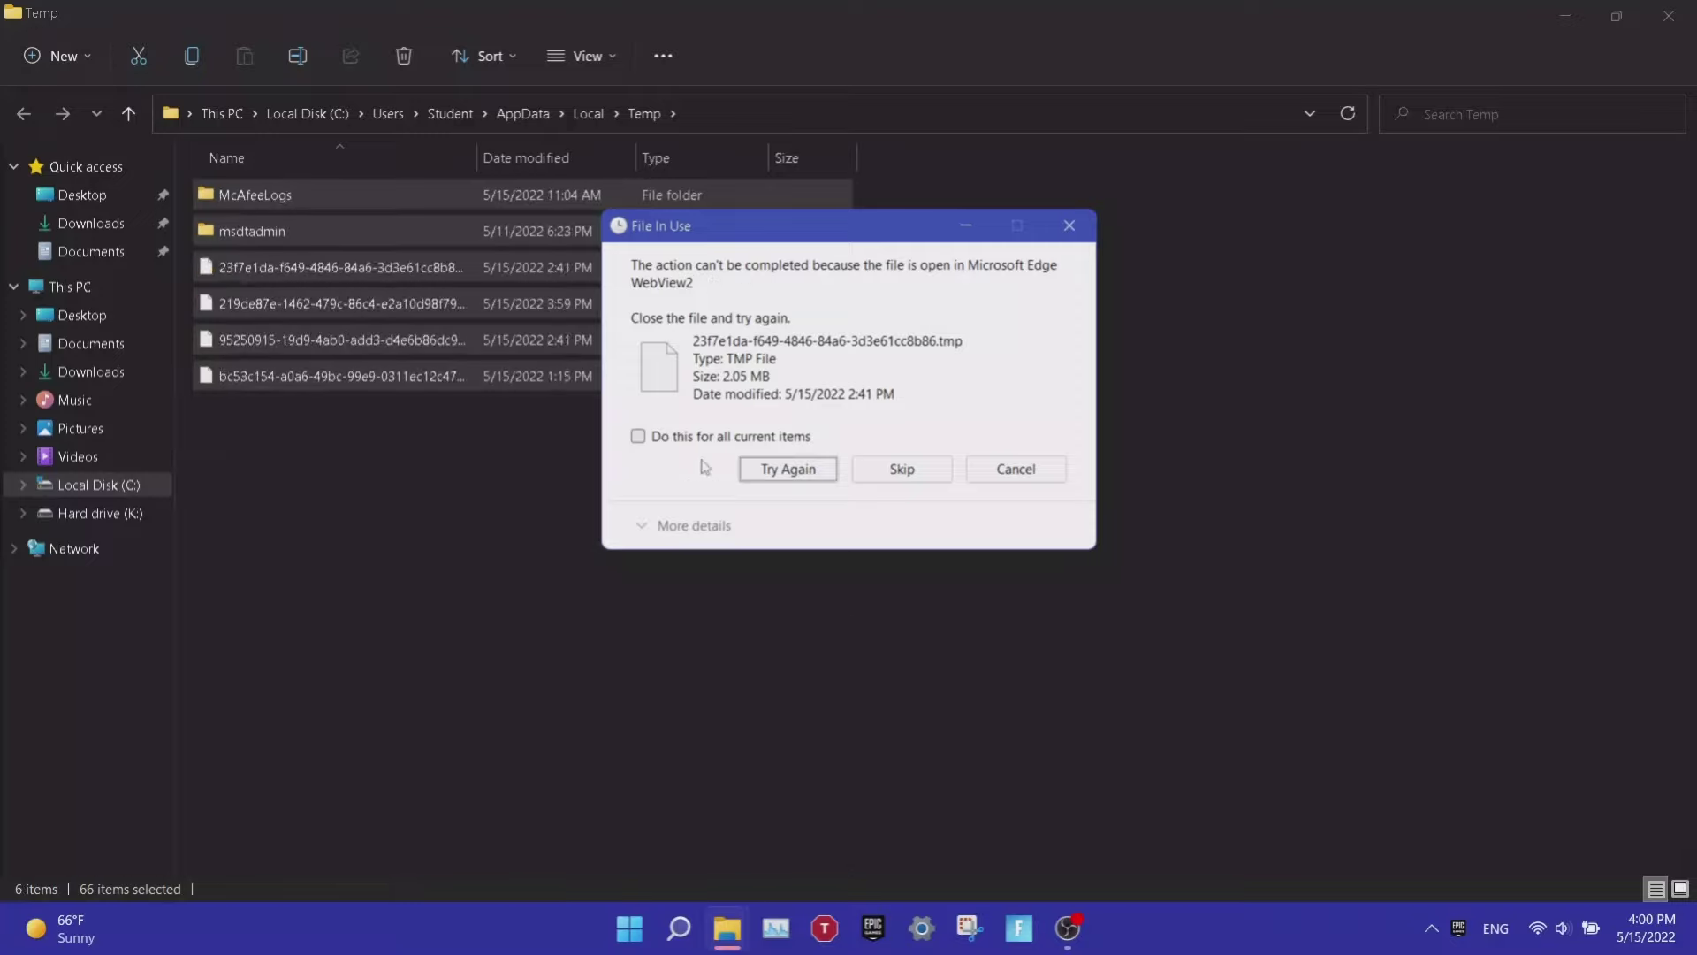
{"action": "left_click", "coordinate": [707, 442]}
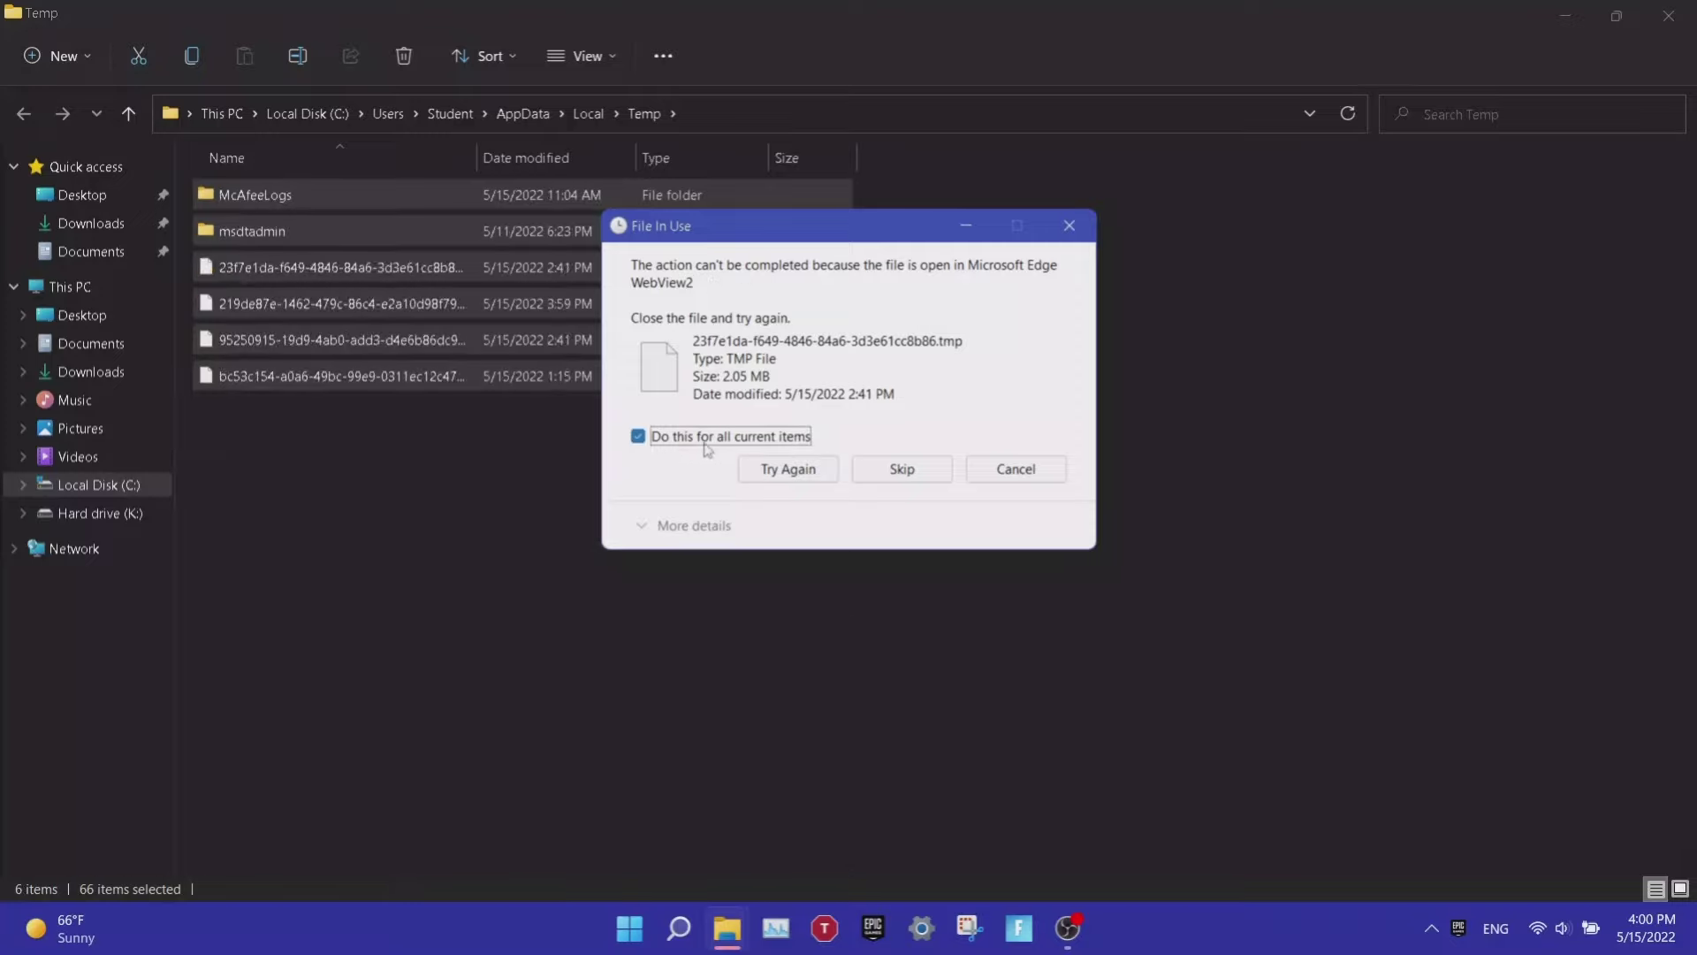
{"action": "left_click", "coordinate": [902, 468]}
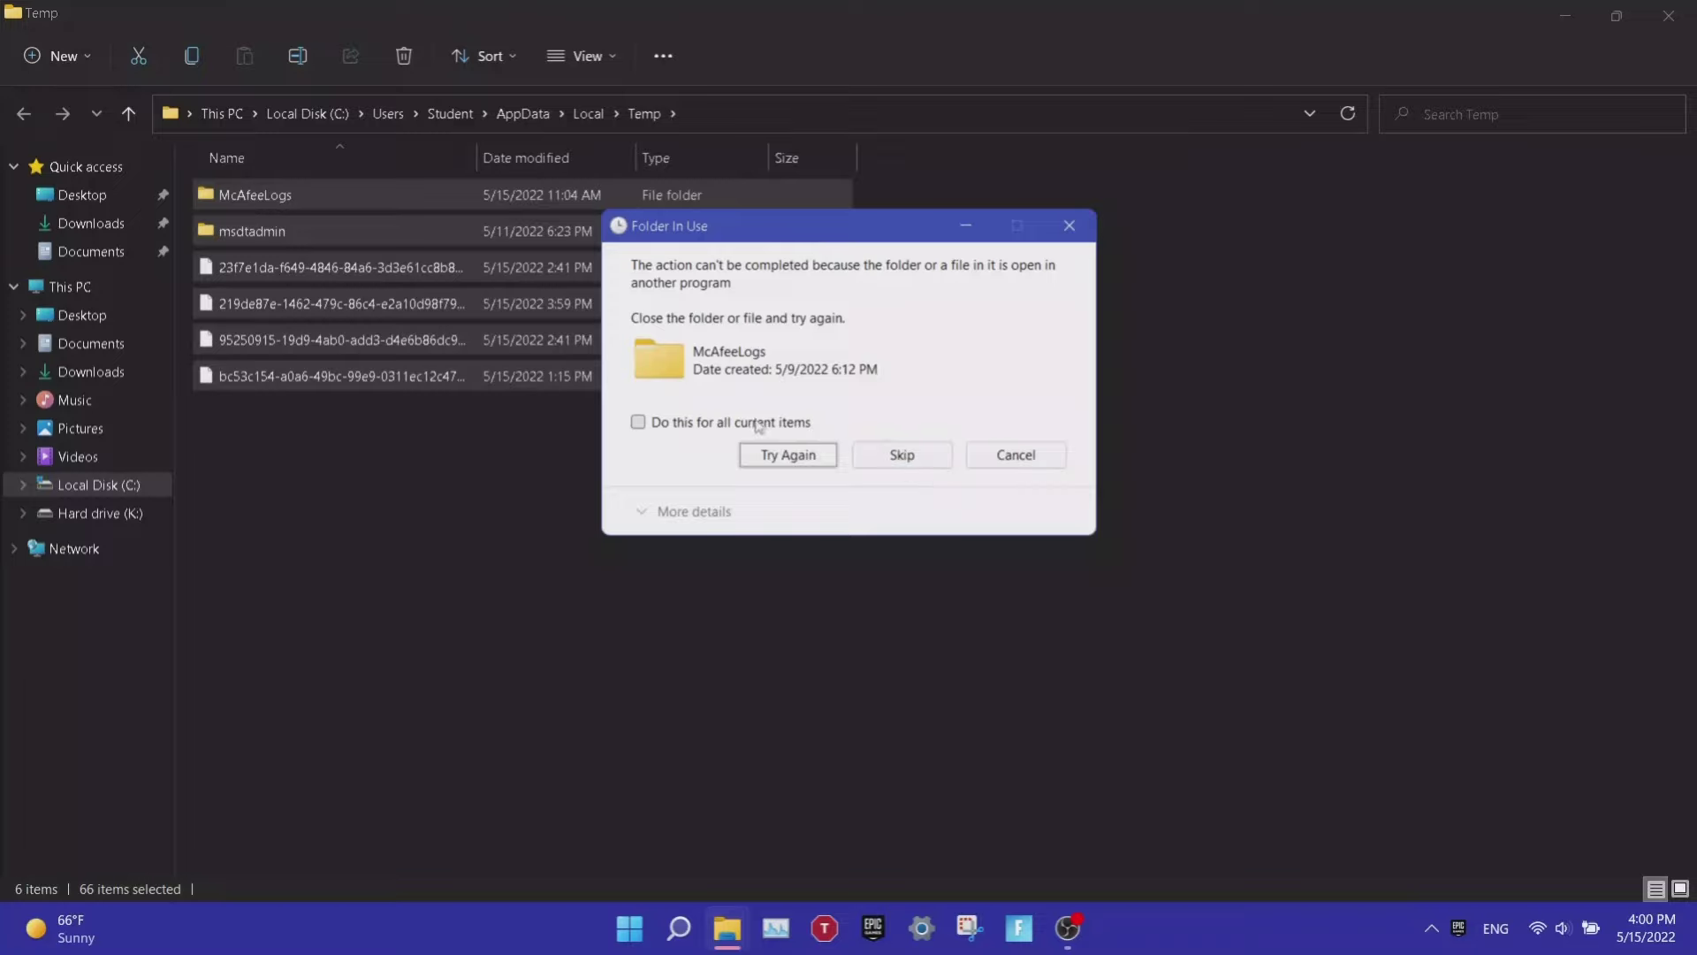
{"action": "left_click", "coordinate": [698, 422]}
{"action": "left_click", "coordinate": [891, 464]}
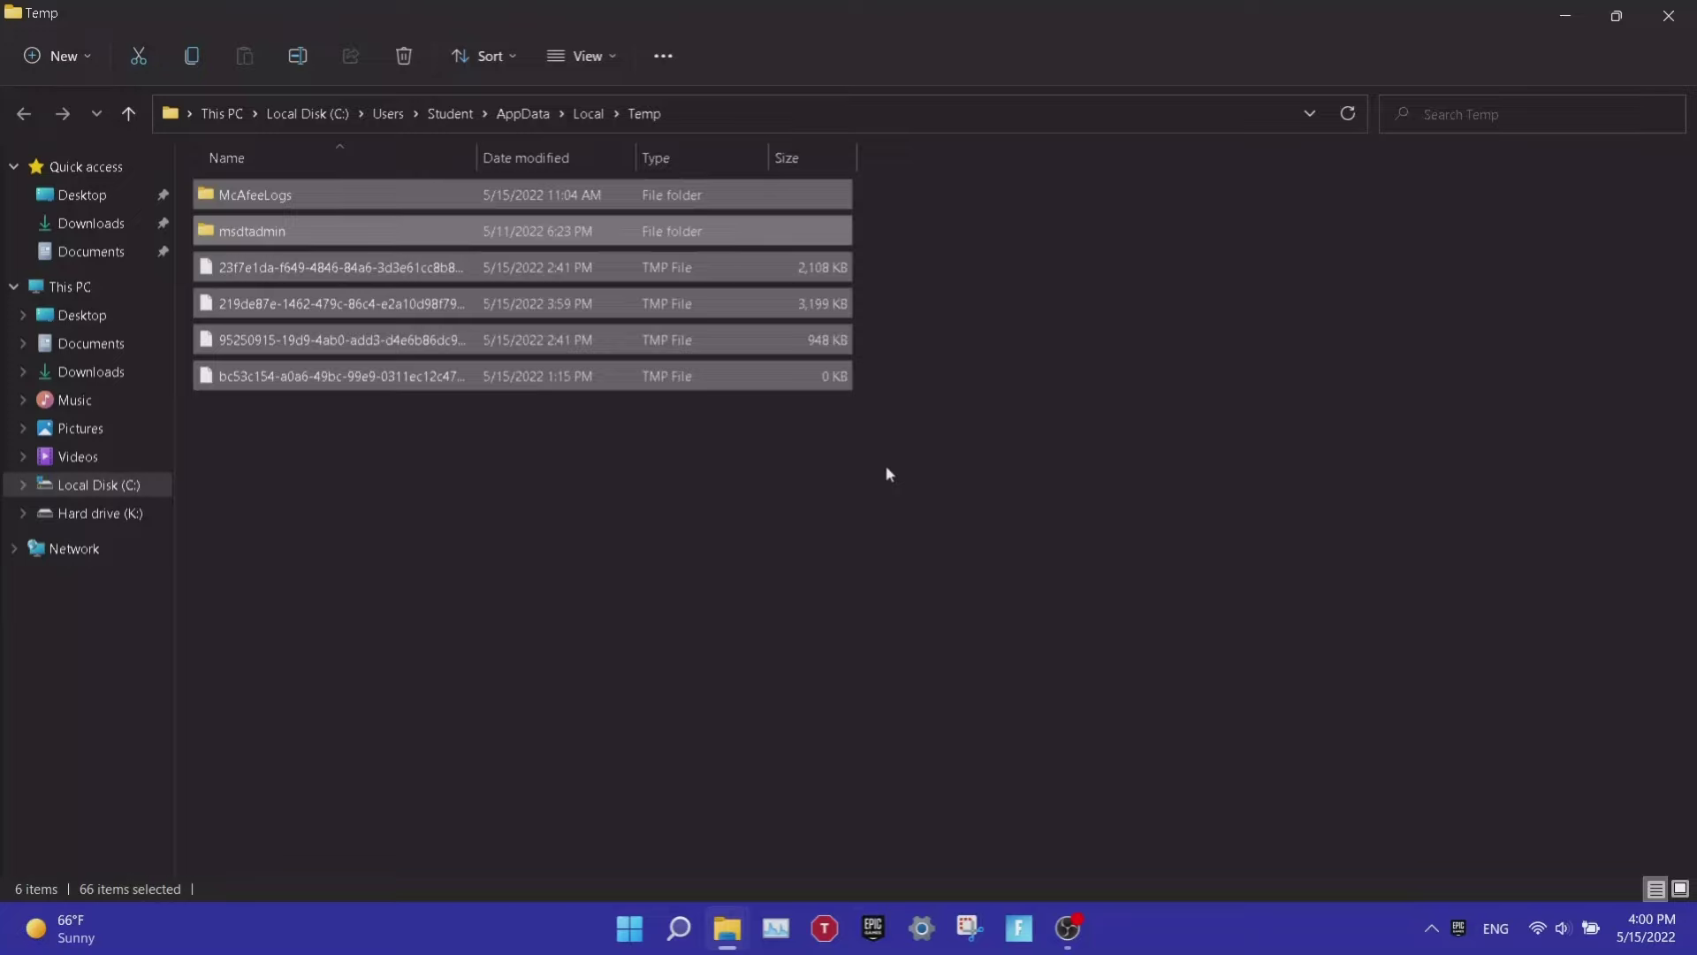
{"action": "left_click", "coordinate": [916, 579]}
{"action": "left_click", "coordinate": [1669, 15]}
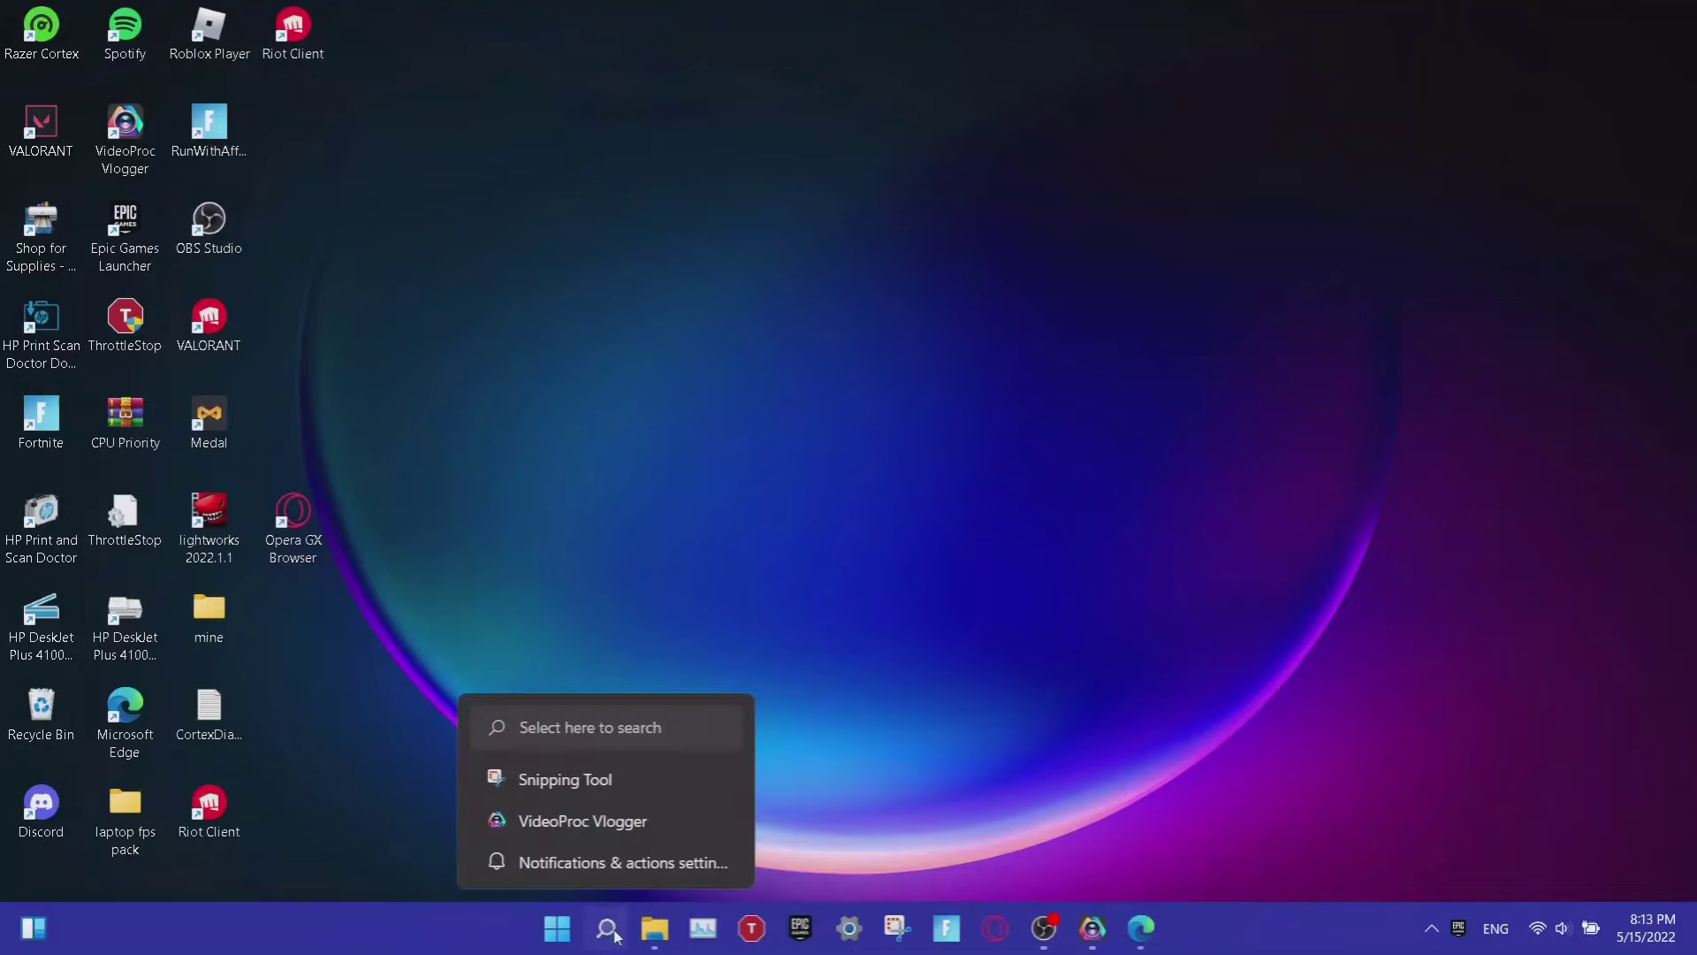
Search for notifications and open the Notifications & actions settings.
{"action": "left_click", "coordinate": [608, 928]}
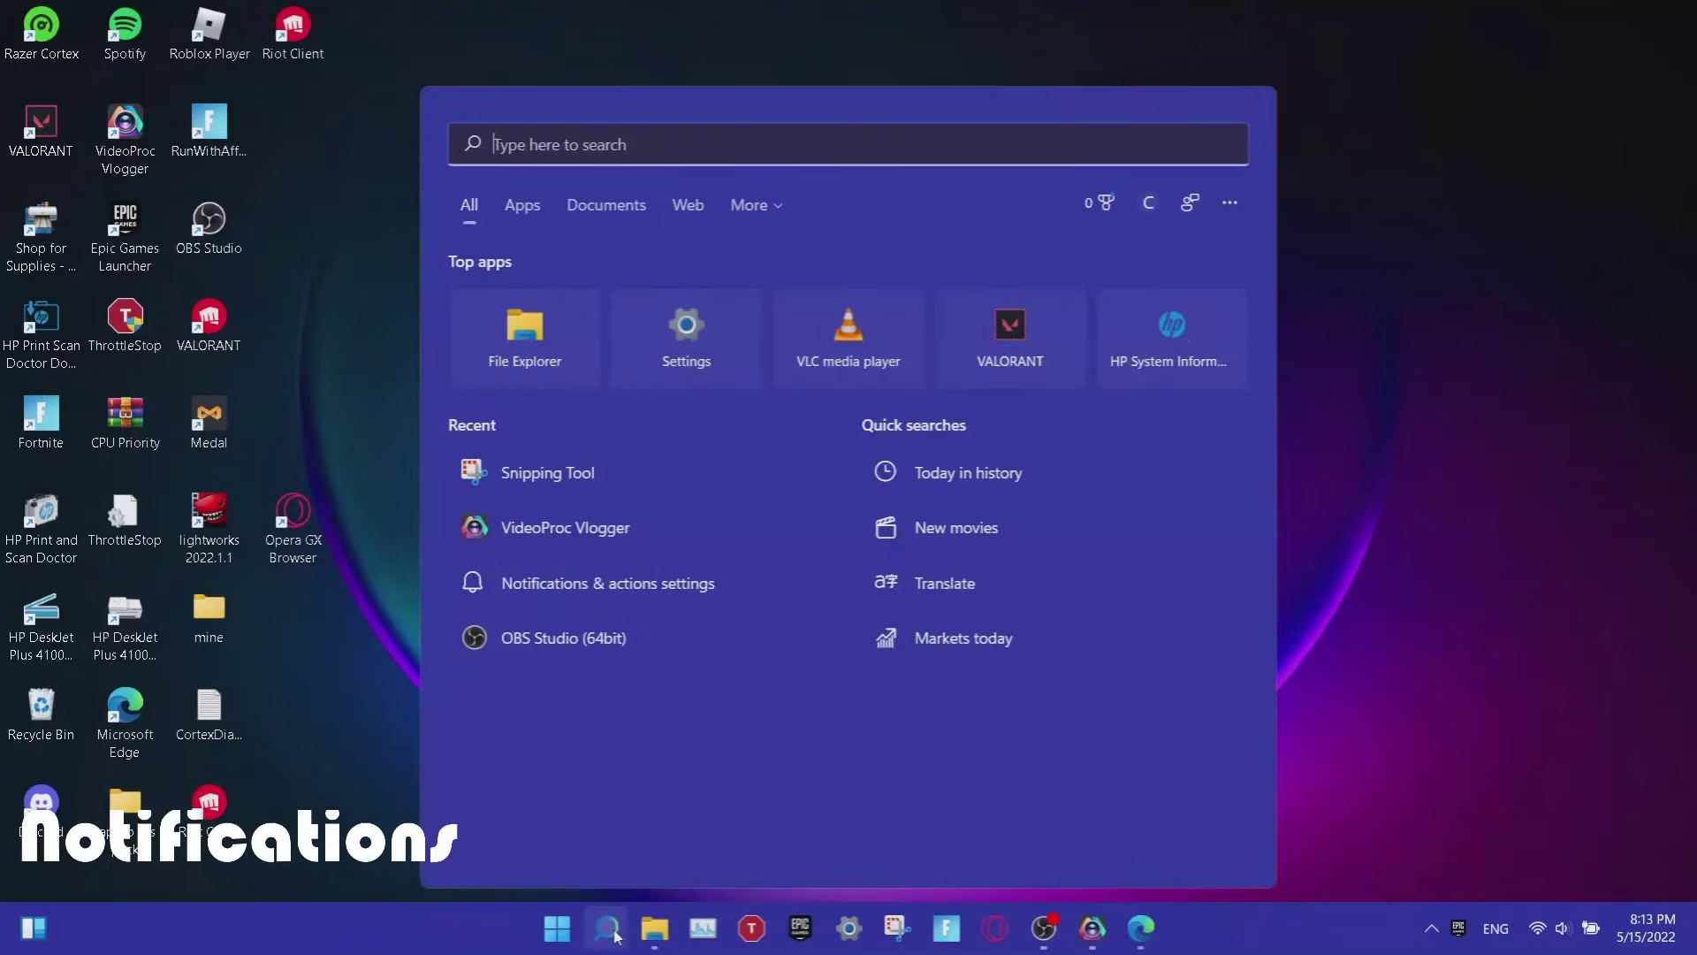
{"action": "type", "text": "notifica"}
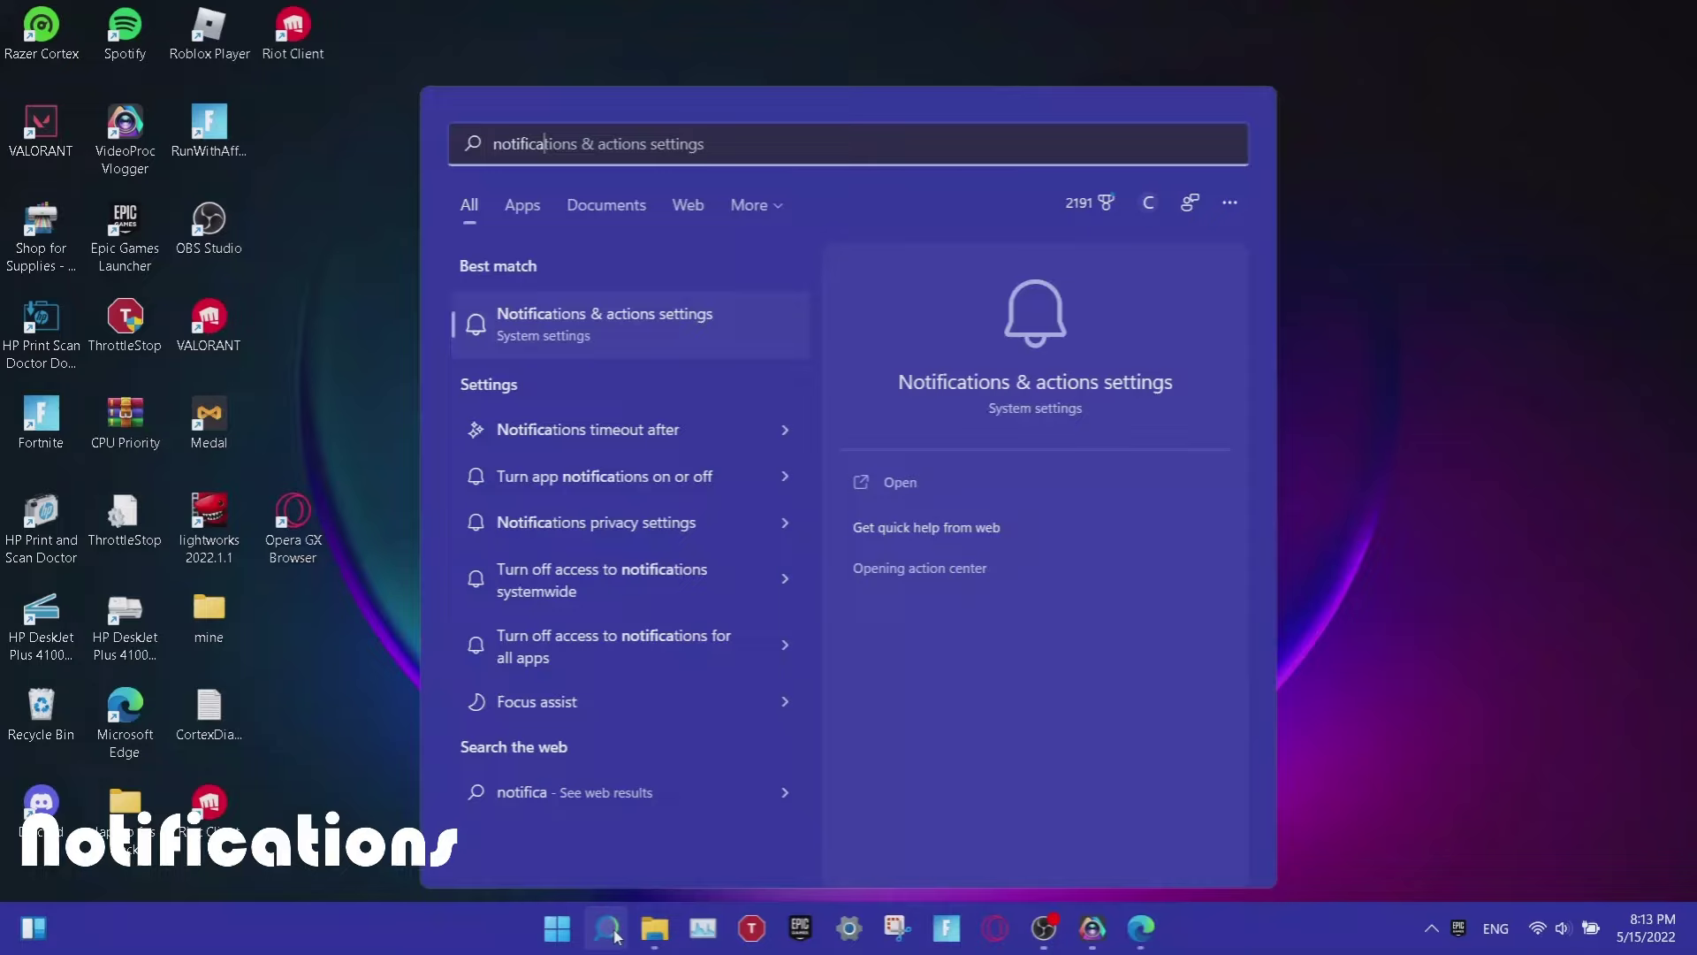
{"action": "type", "text": "tion"}
{"action": "key", "text": "Return"}
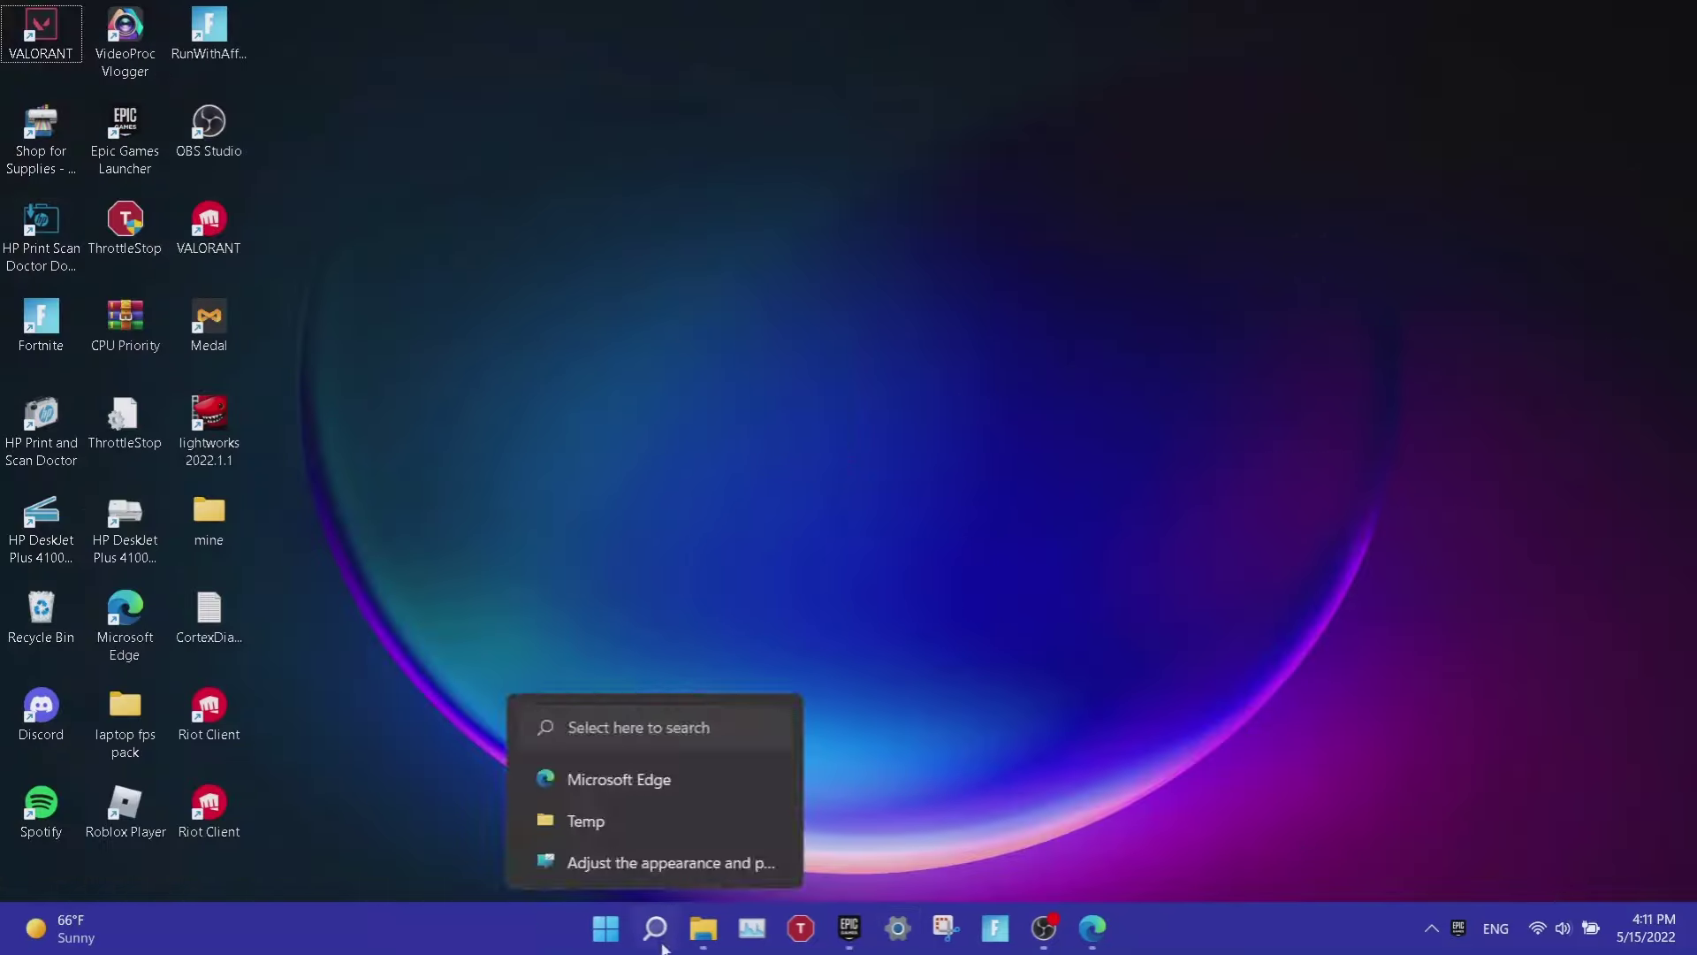
Search for Discord and launch it.
{"action": "left_click", "coordinate": [658, 939]}
{"action": "left_click", "coordinate": [661, 942]}
{"action": "left_click", "coordinate": [655, 929]}
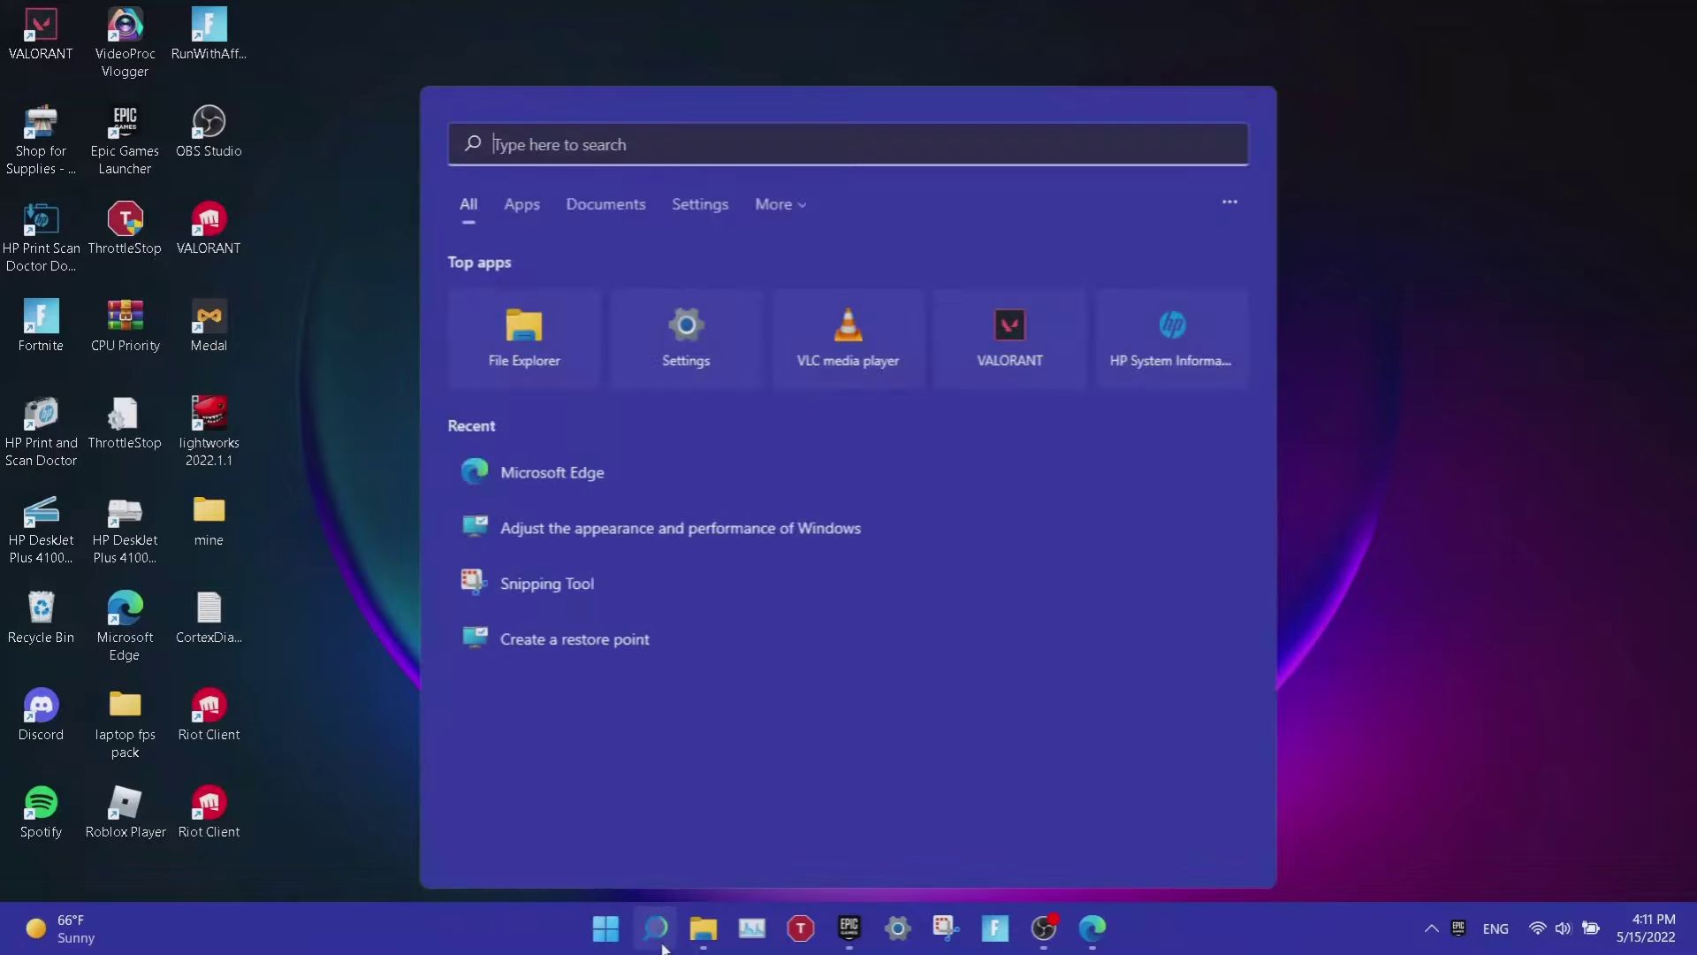
{"action": "type", "text": "discord"}
{"action": "key", "text": "Return"}
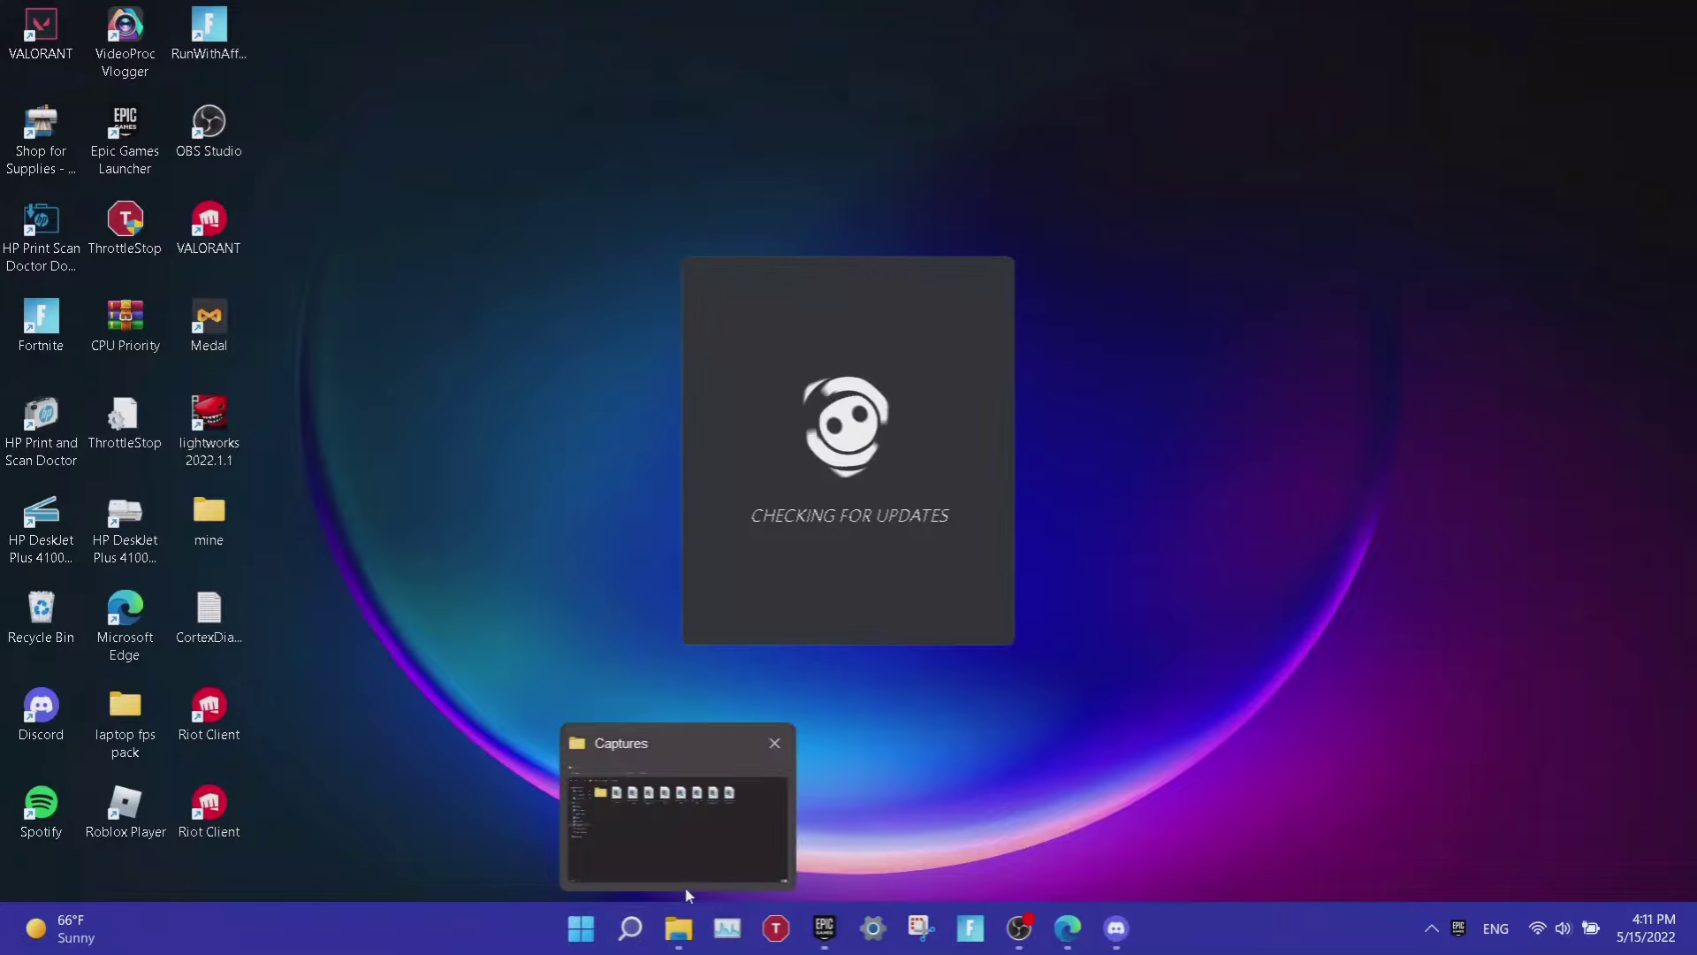
{"action": "key", "text": "XF86AudioMute"}
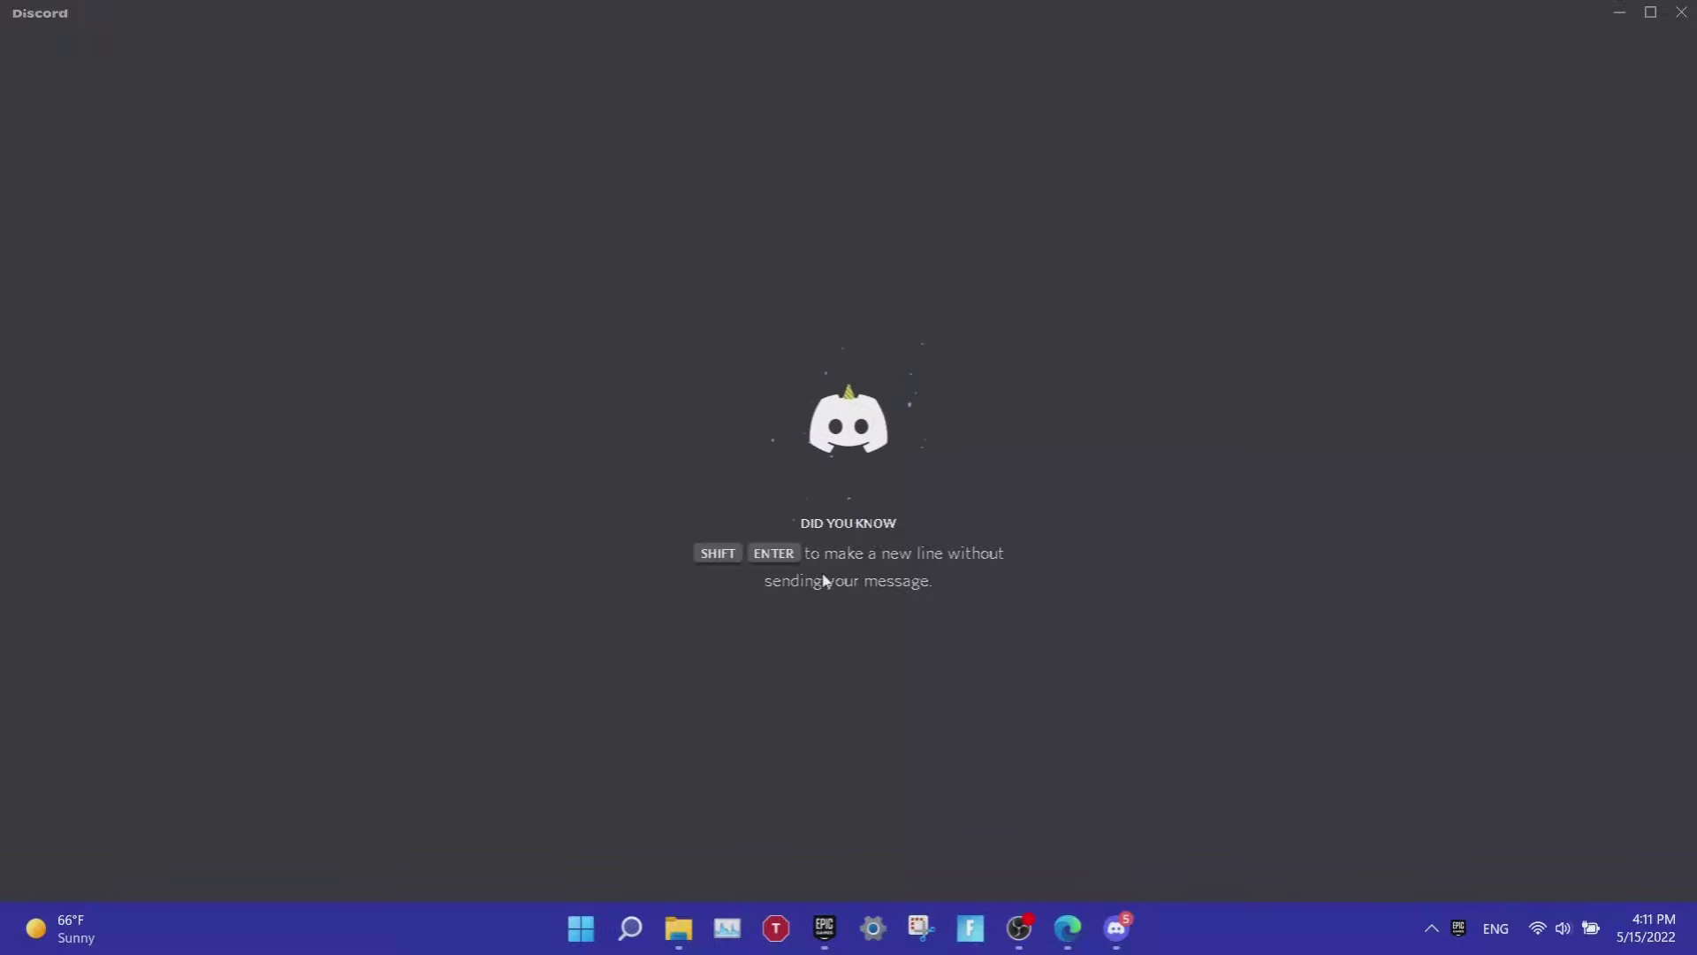
{"action": "key", "text": "XF86AudioMute"}
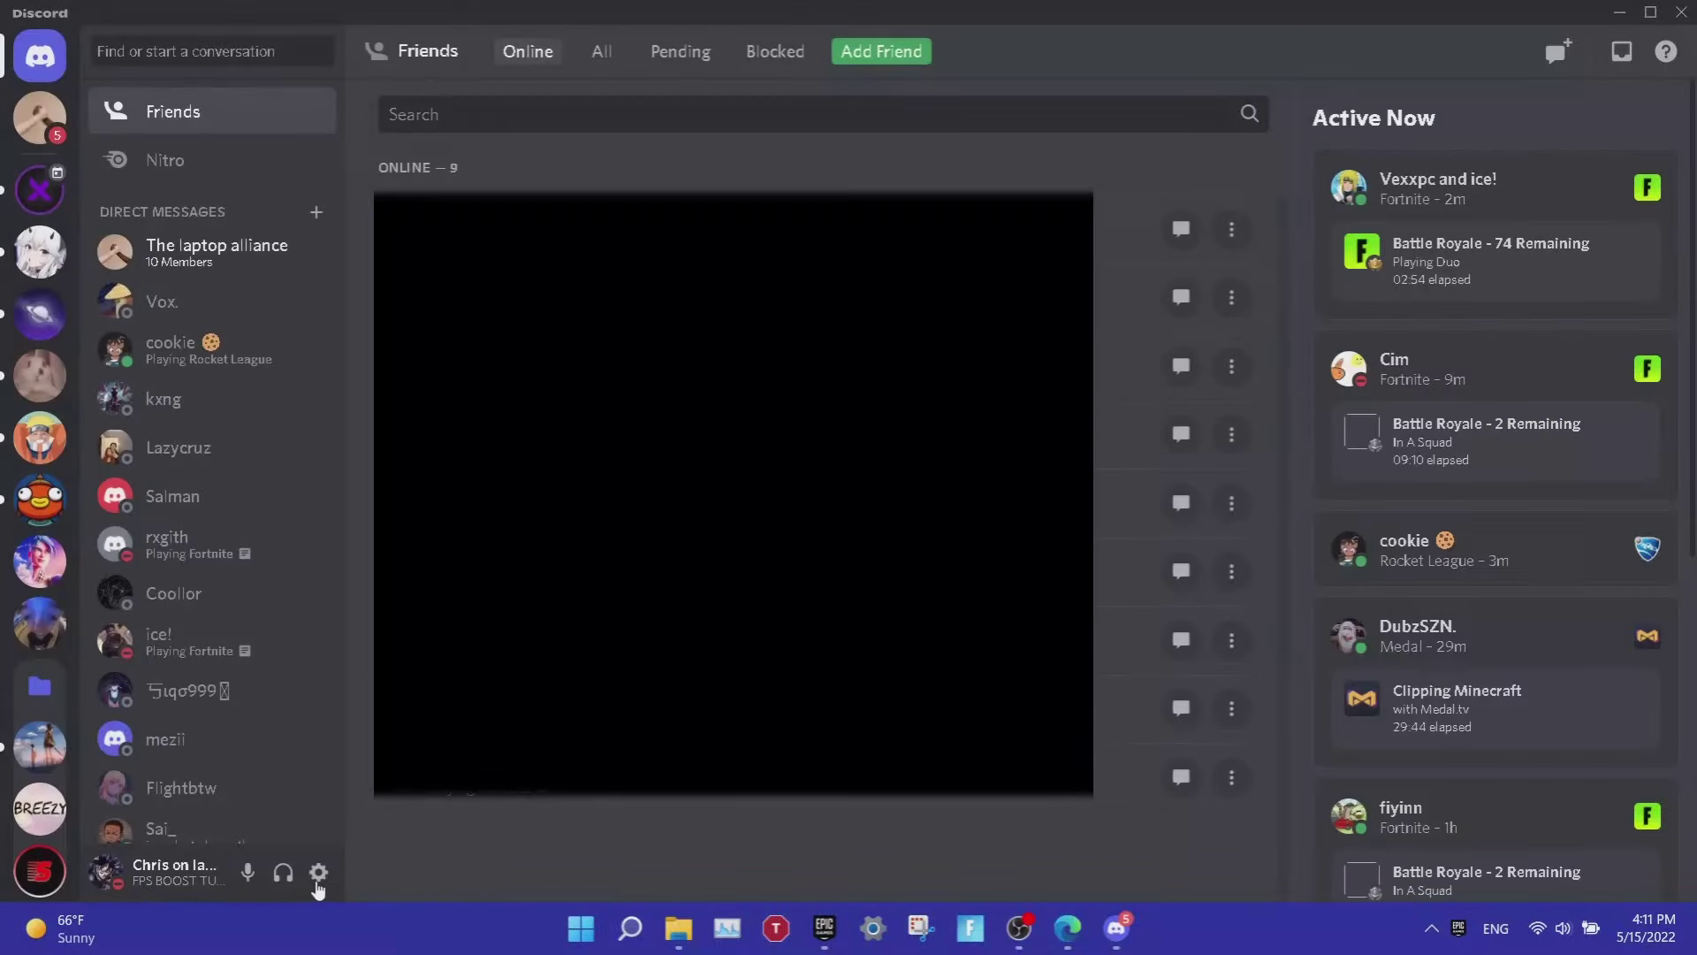
Turn off Hardware Acceleration in Discord's Advanced user settings and confirm the change.
{"action": "left_click", "coordinate": [319, 873]}
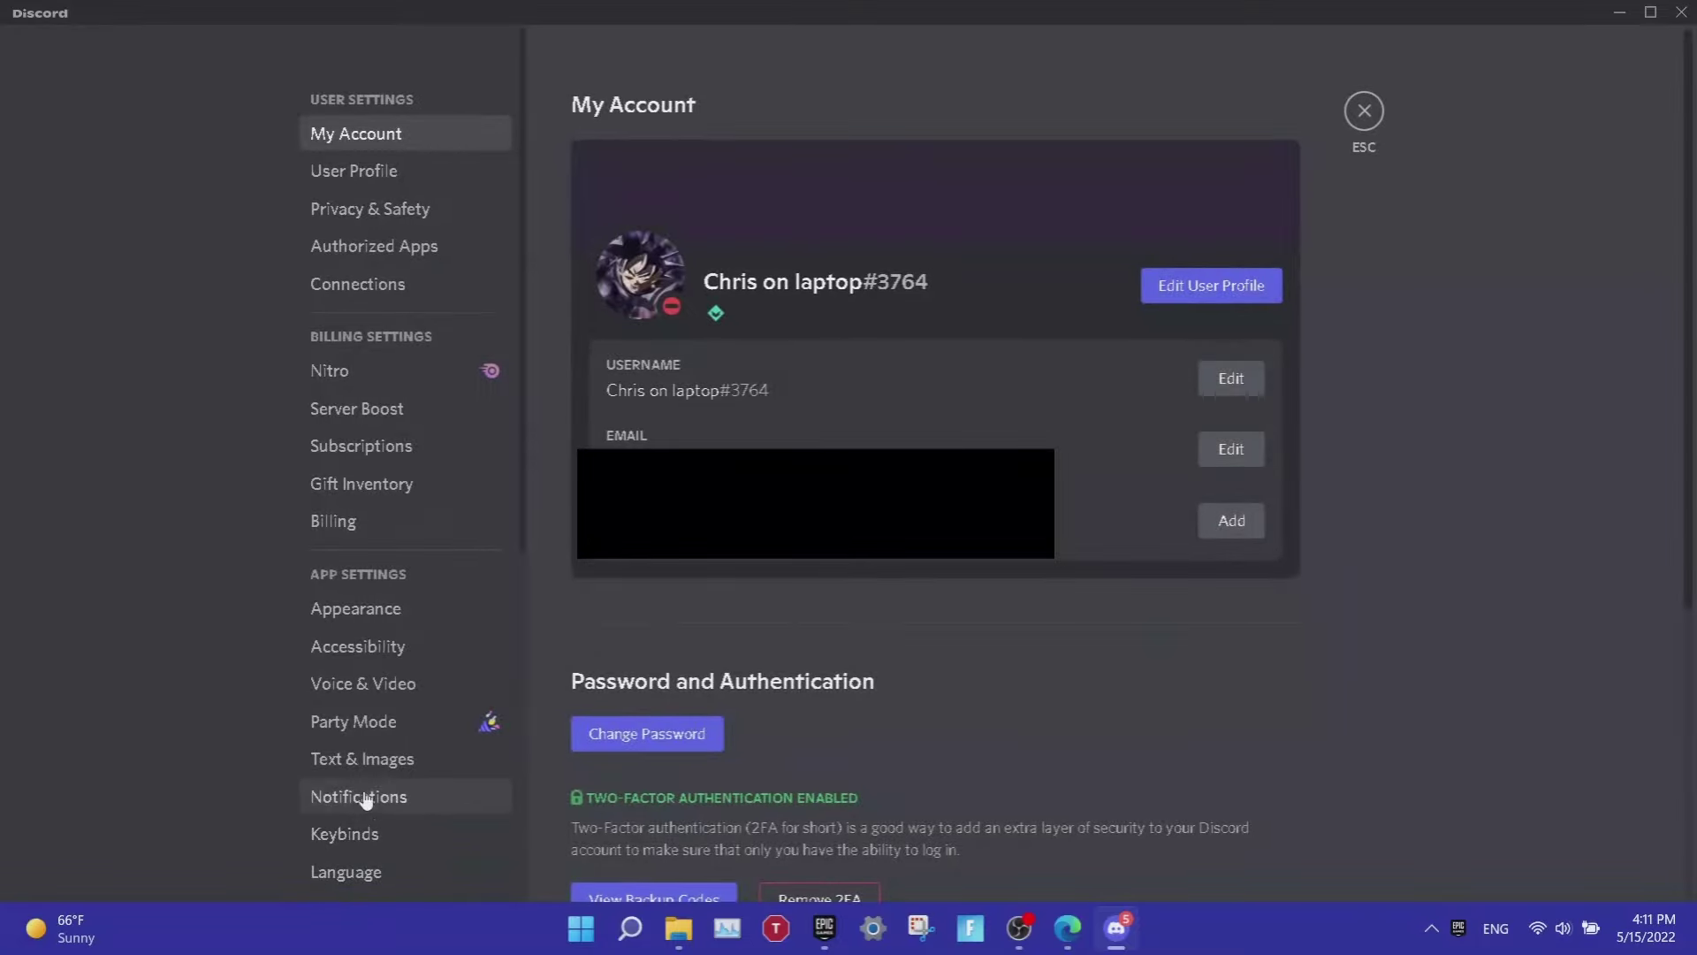
{"action": "scroll", "coordinate": [378, 720], "scroll_direction": "down", "scroll_amount": 1}
{"action": "scroll", "coordinate": [376, 722], "scroll_direction": "down", "scroll_amount": 3}
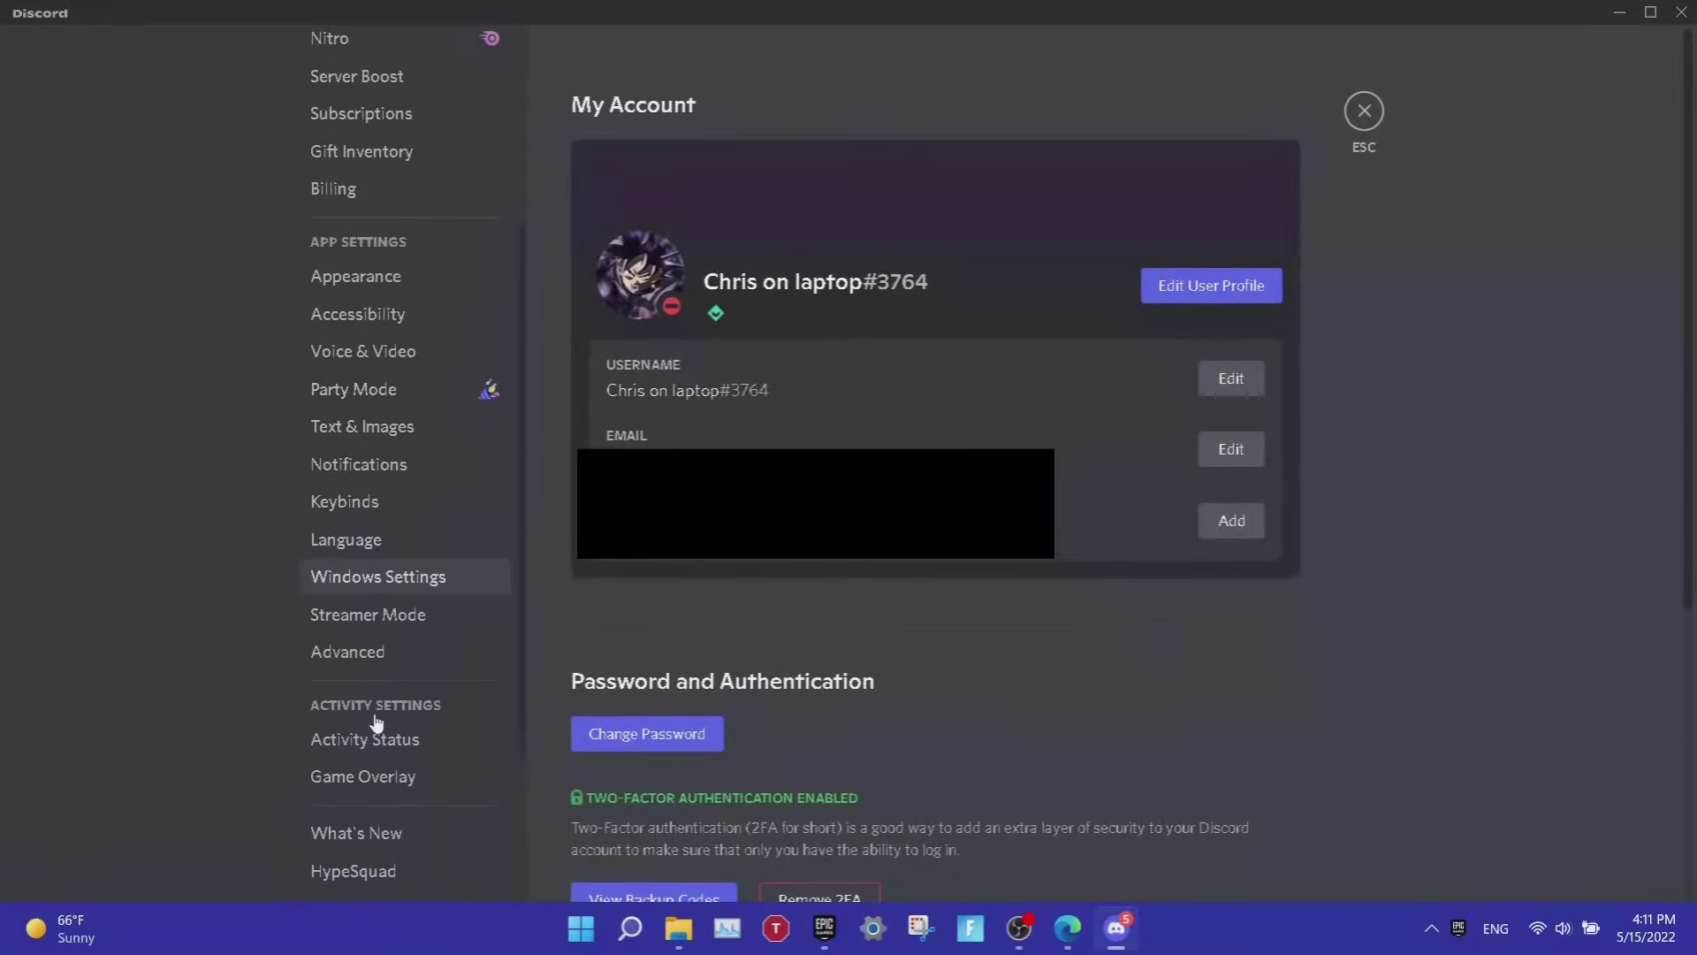
{"action": "left_click", "coordinate": [368, 591]}
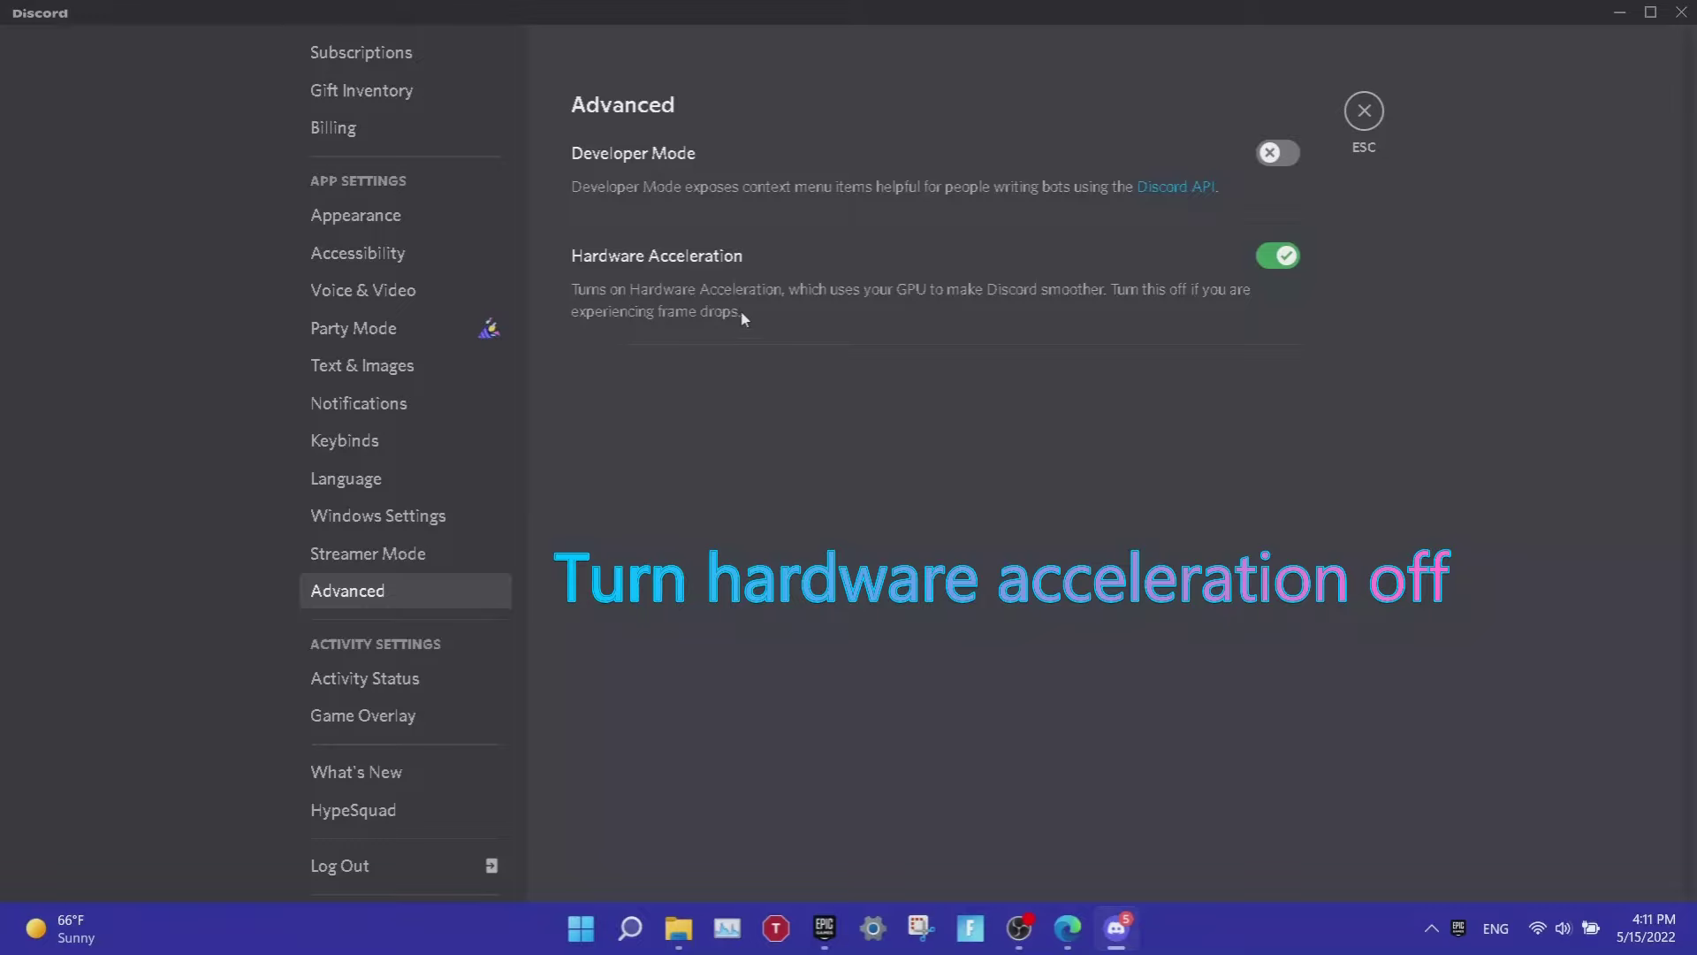
{"action": "left_click", "coordinate": [1293, 257]}
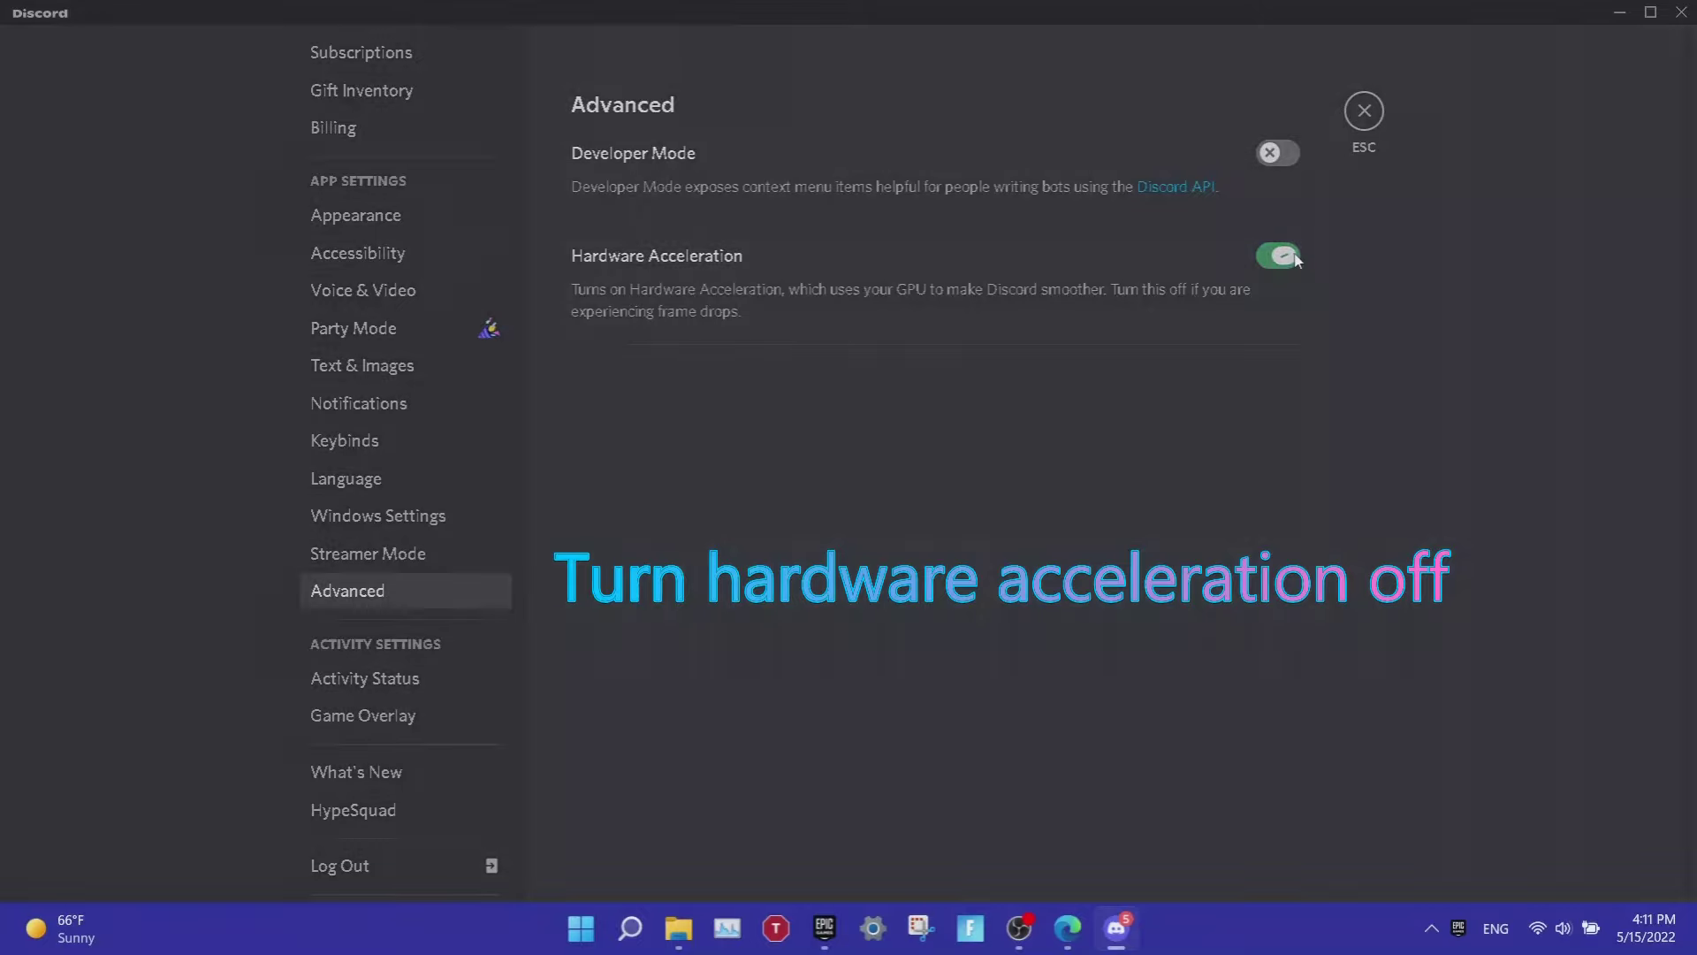
{"action": "left_click", "coordinate": [1023, 528]}
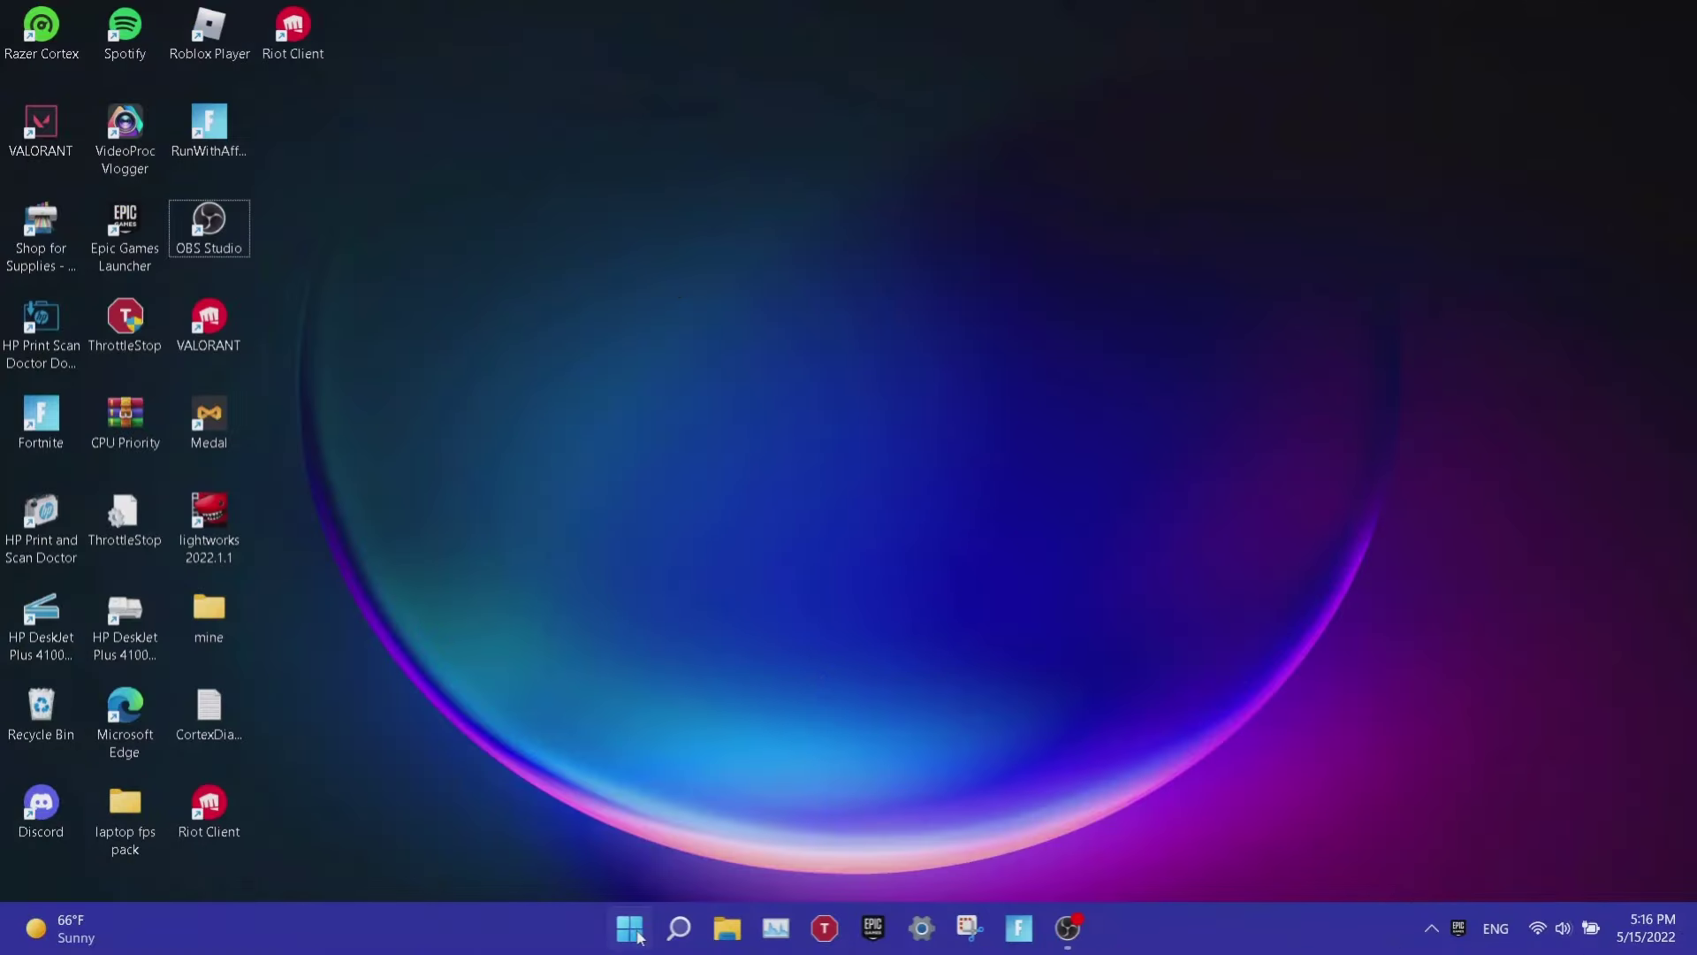
Open Device Manager and disable the High precision event timer under System devices.
{"action": "right_click", "coordinate": [637, 934]}
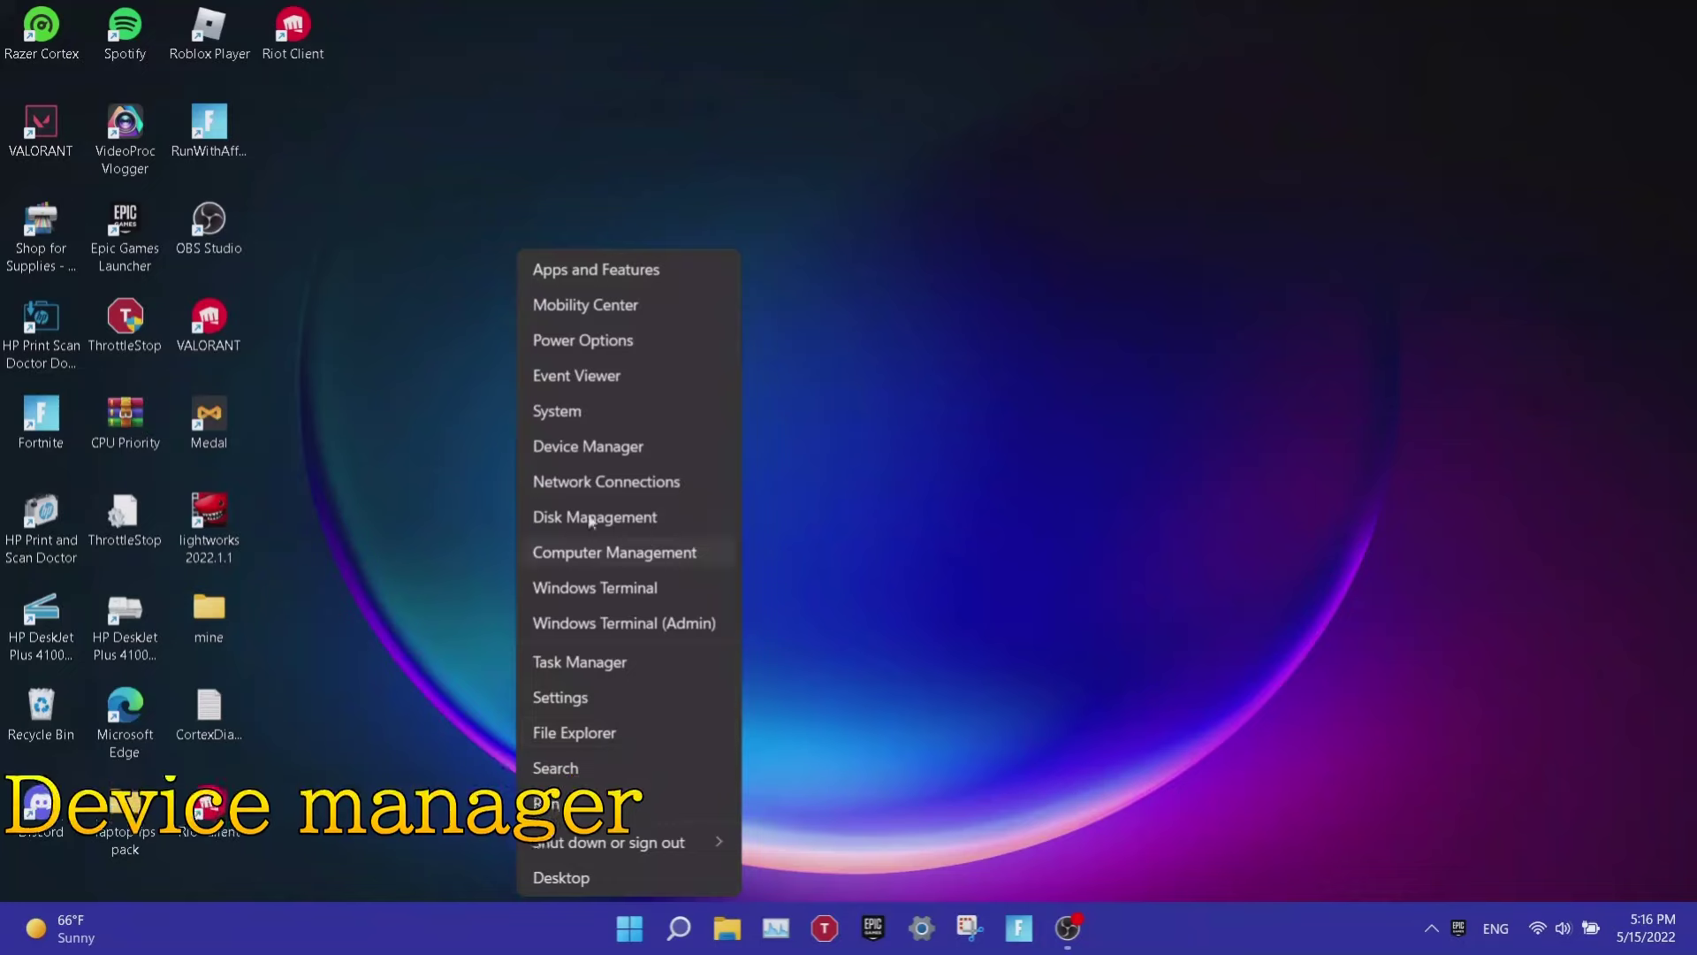
{"action": "left_click", "coordinate": [588, 445]}
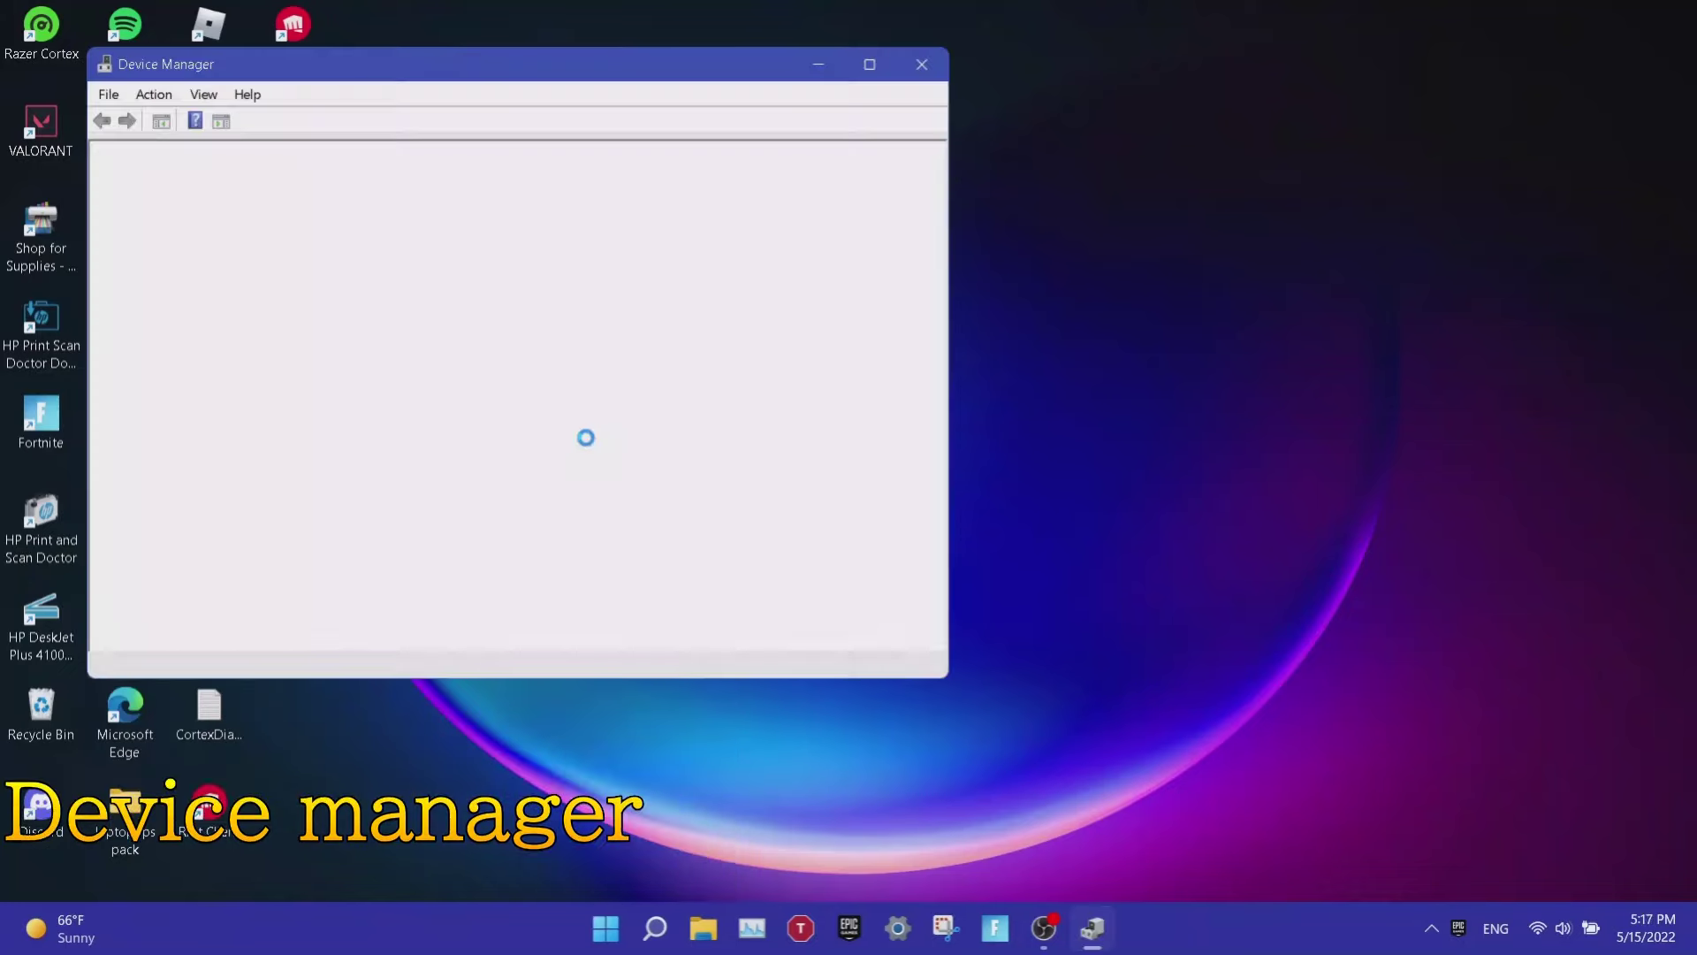
{"action": "scroll", "coordinate": [270, 469], "scroll_direction": "down", "scroll_amount": 1}
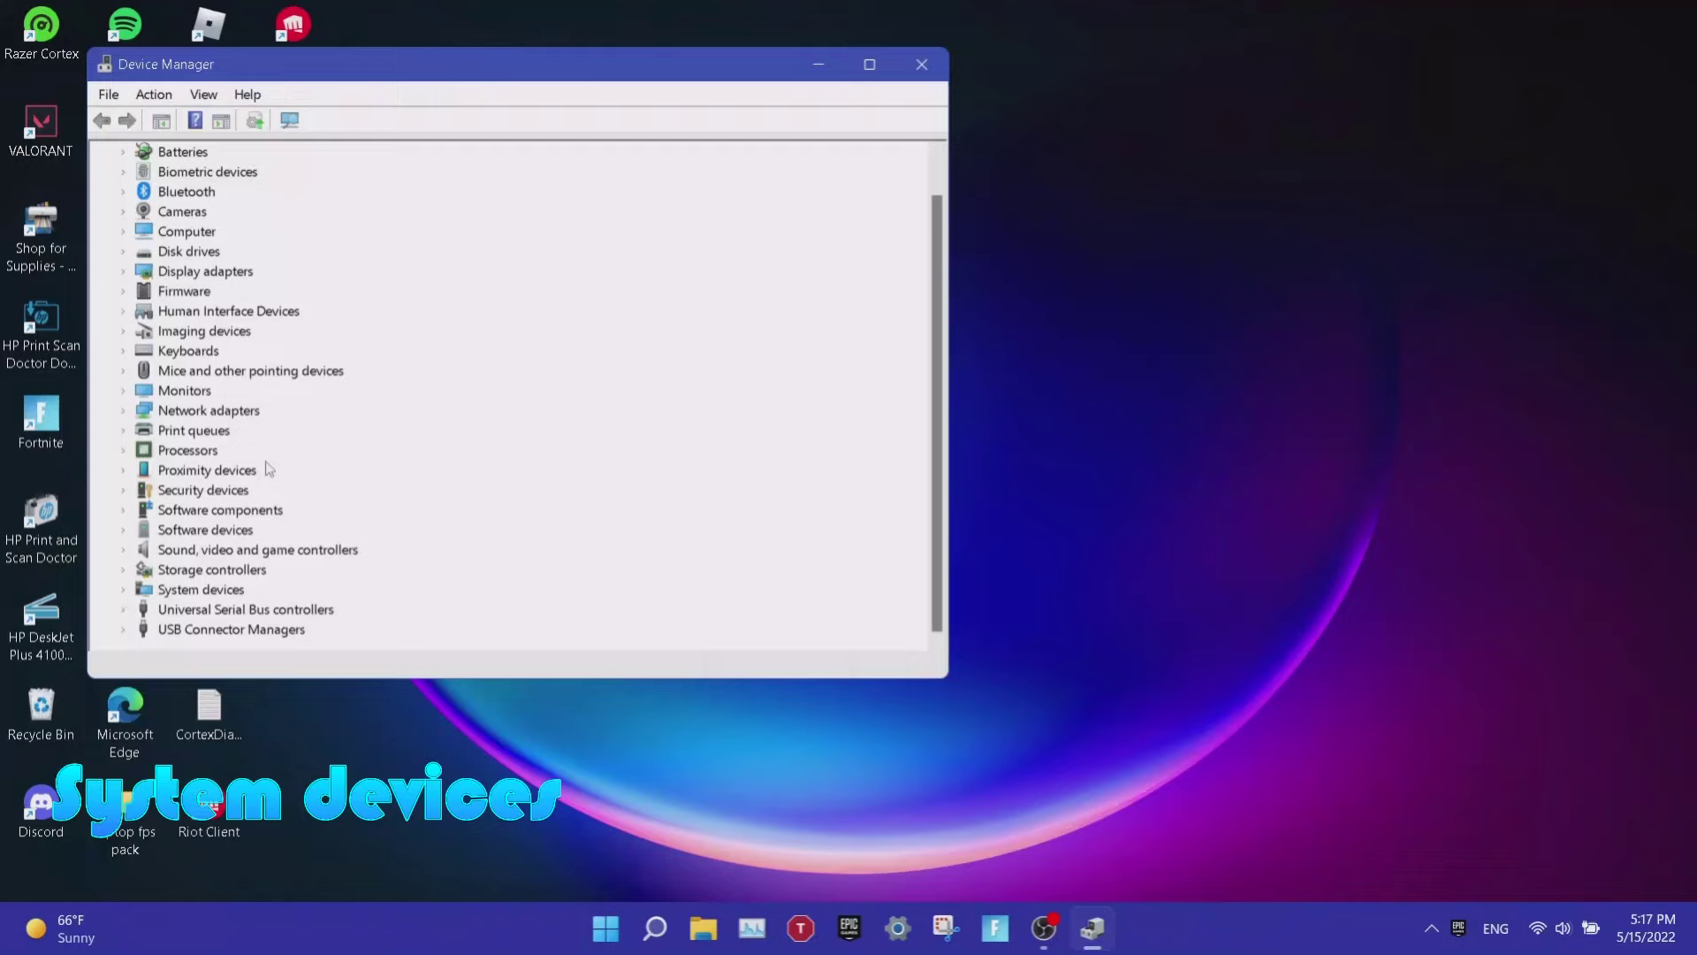
{"action": "left_click", "coordinate": [122, 591]}
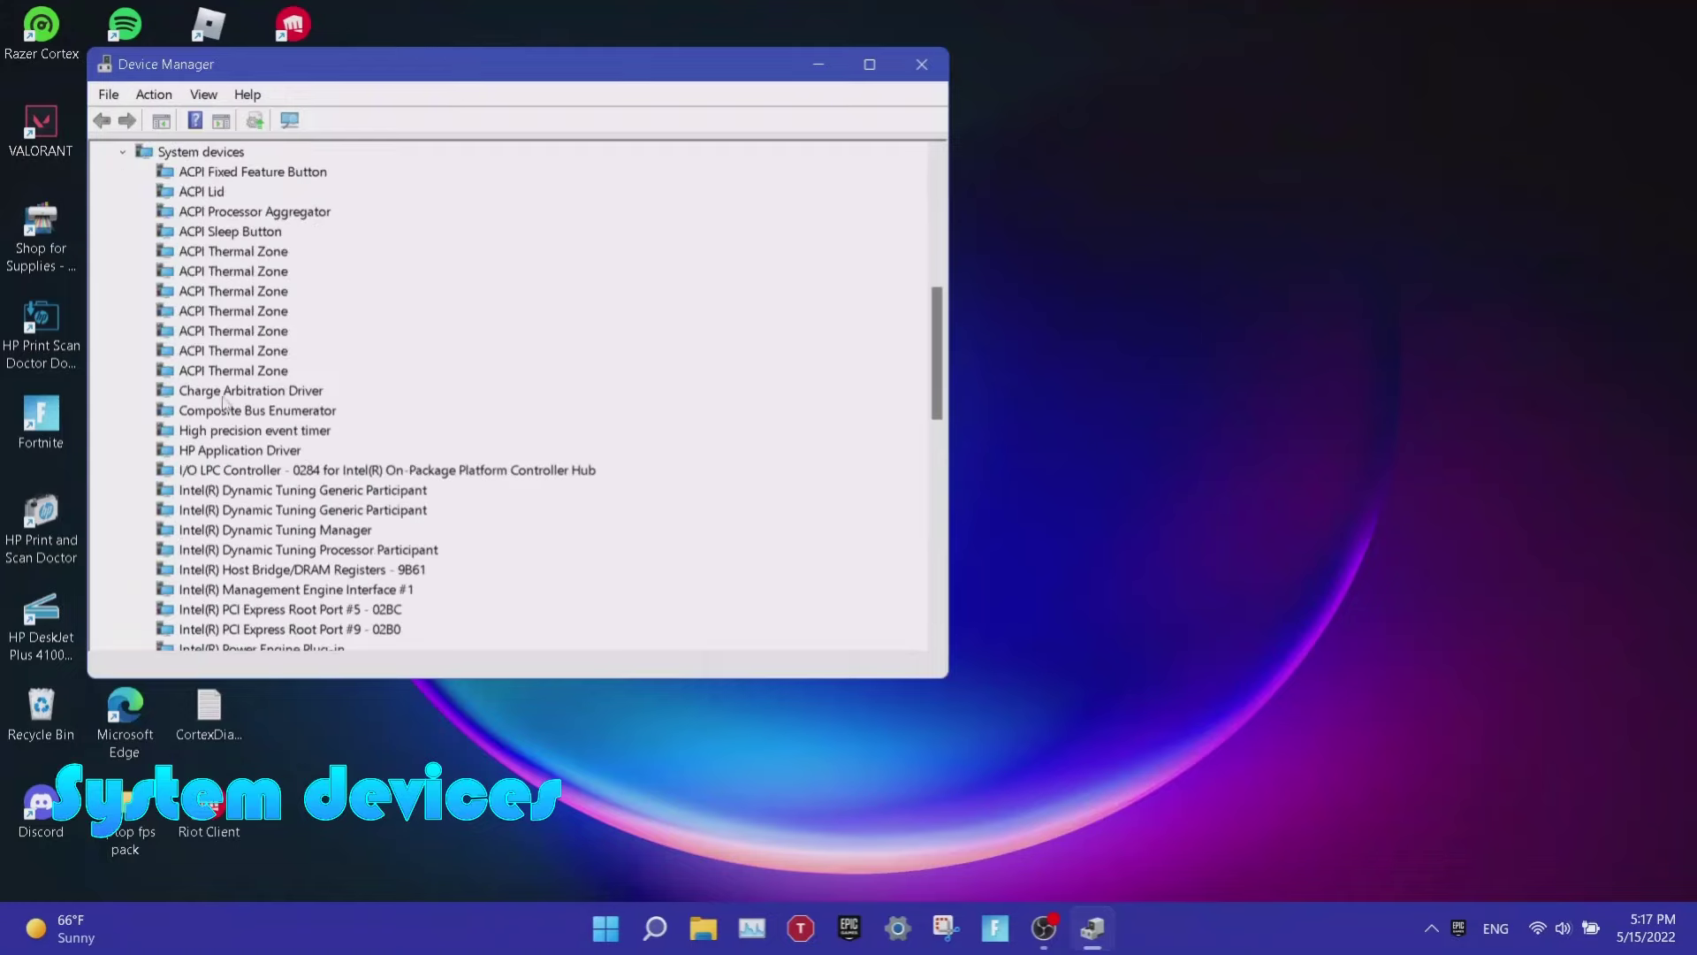
{"action": "left_click", "coordinate": [231, 432]}
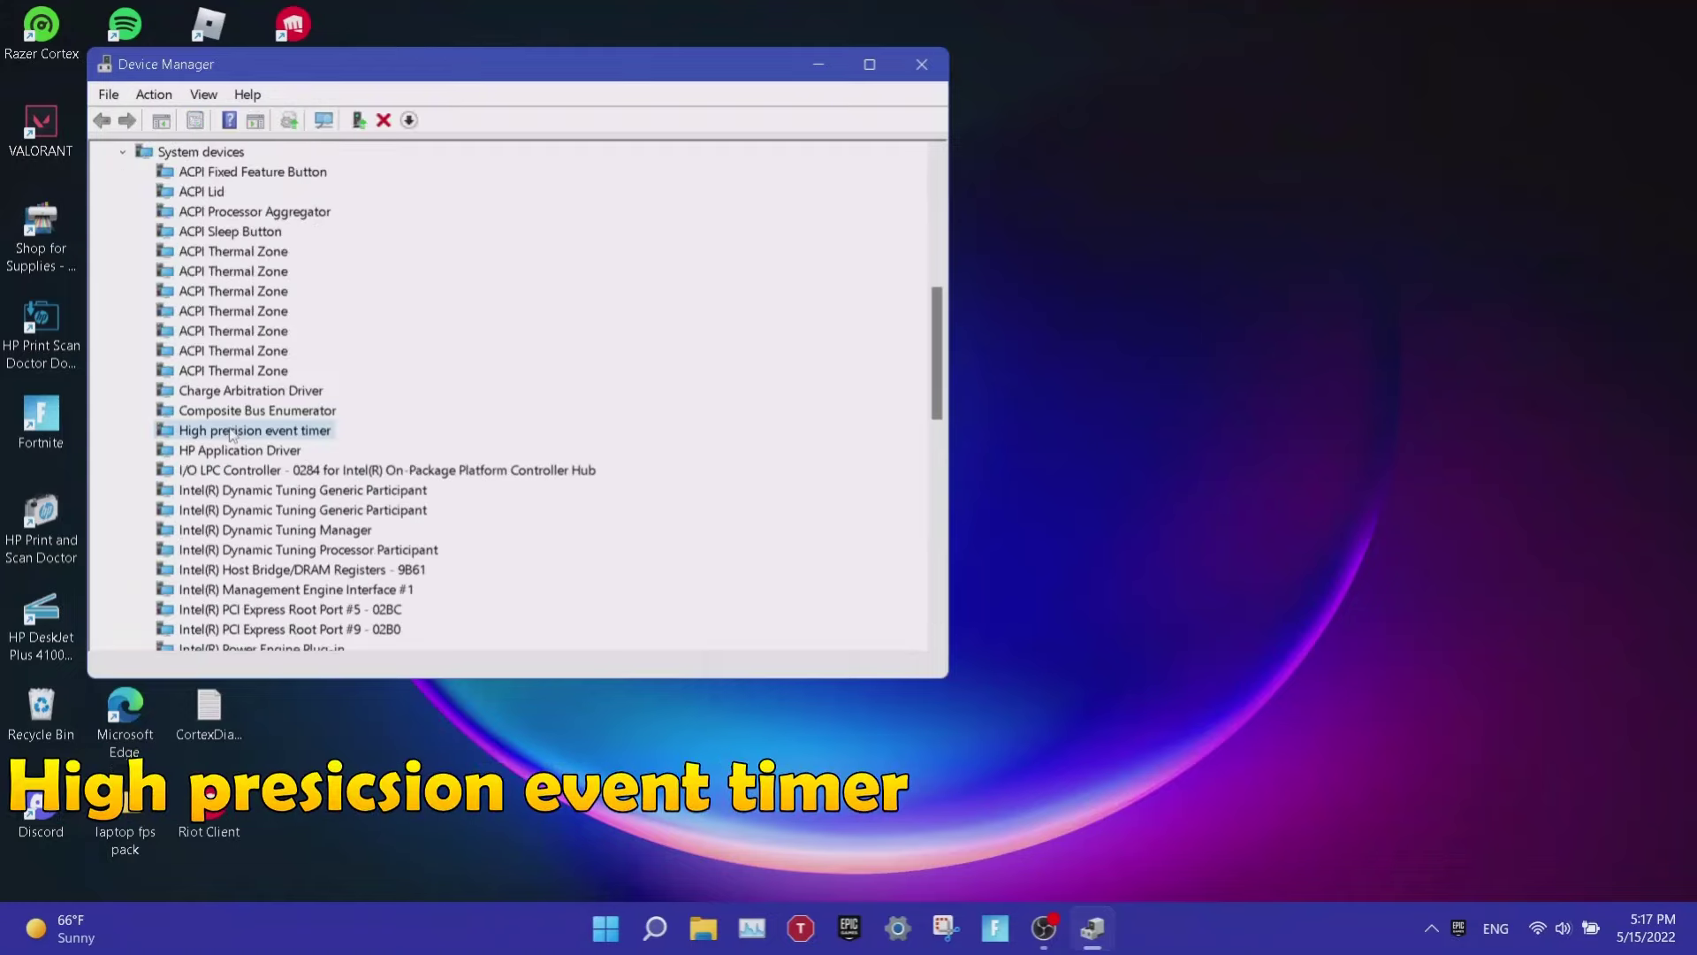
{"action": "right_click", "coordinate": [246, 435]}
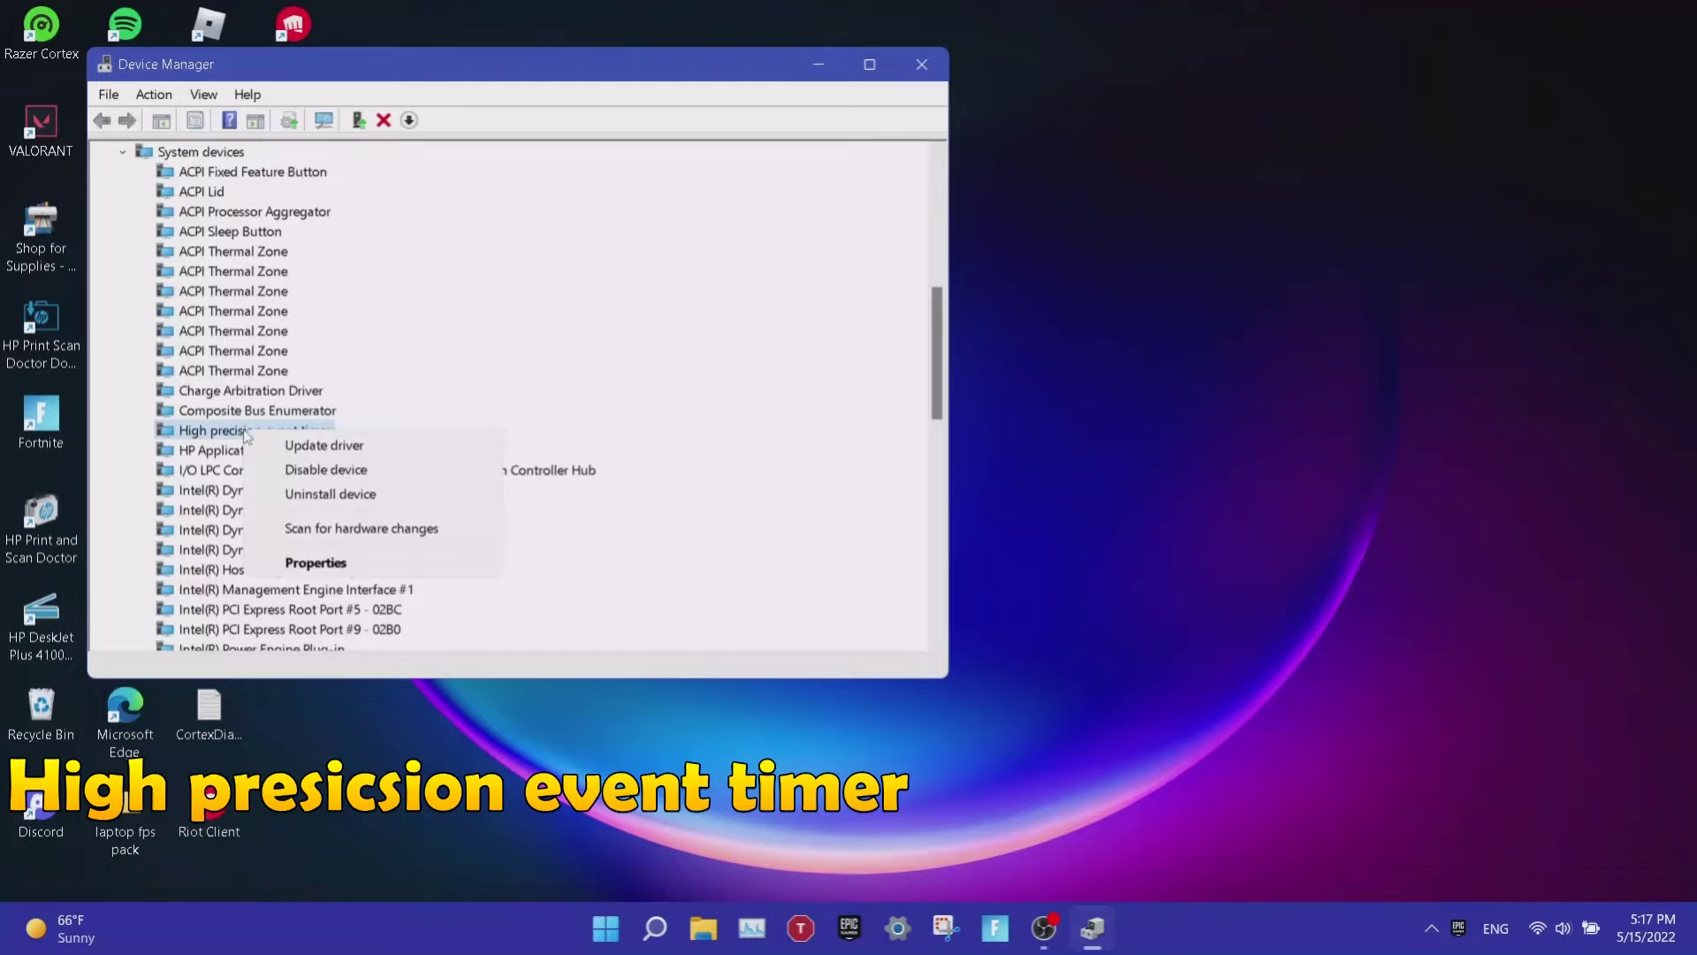
{"action": "left_click", "coordinate": [344, 471]}
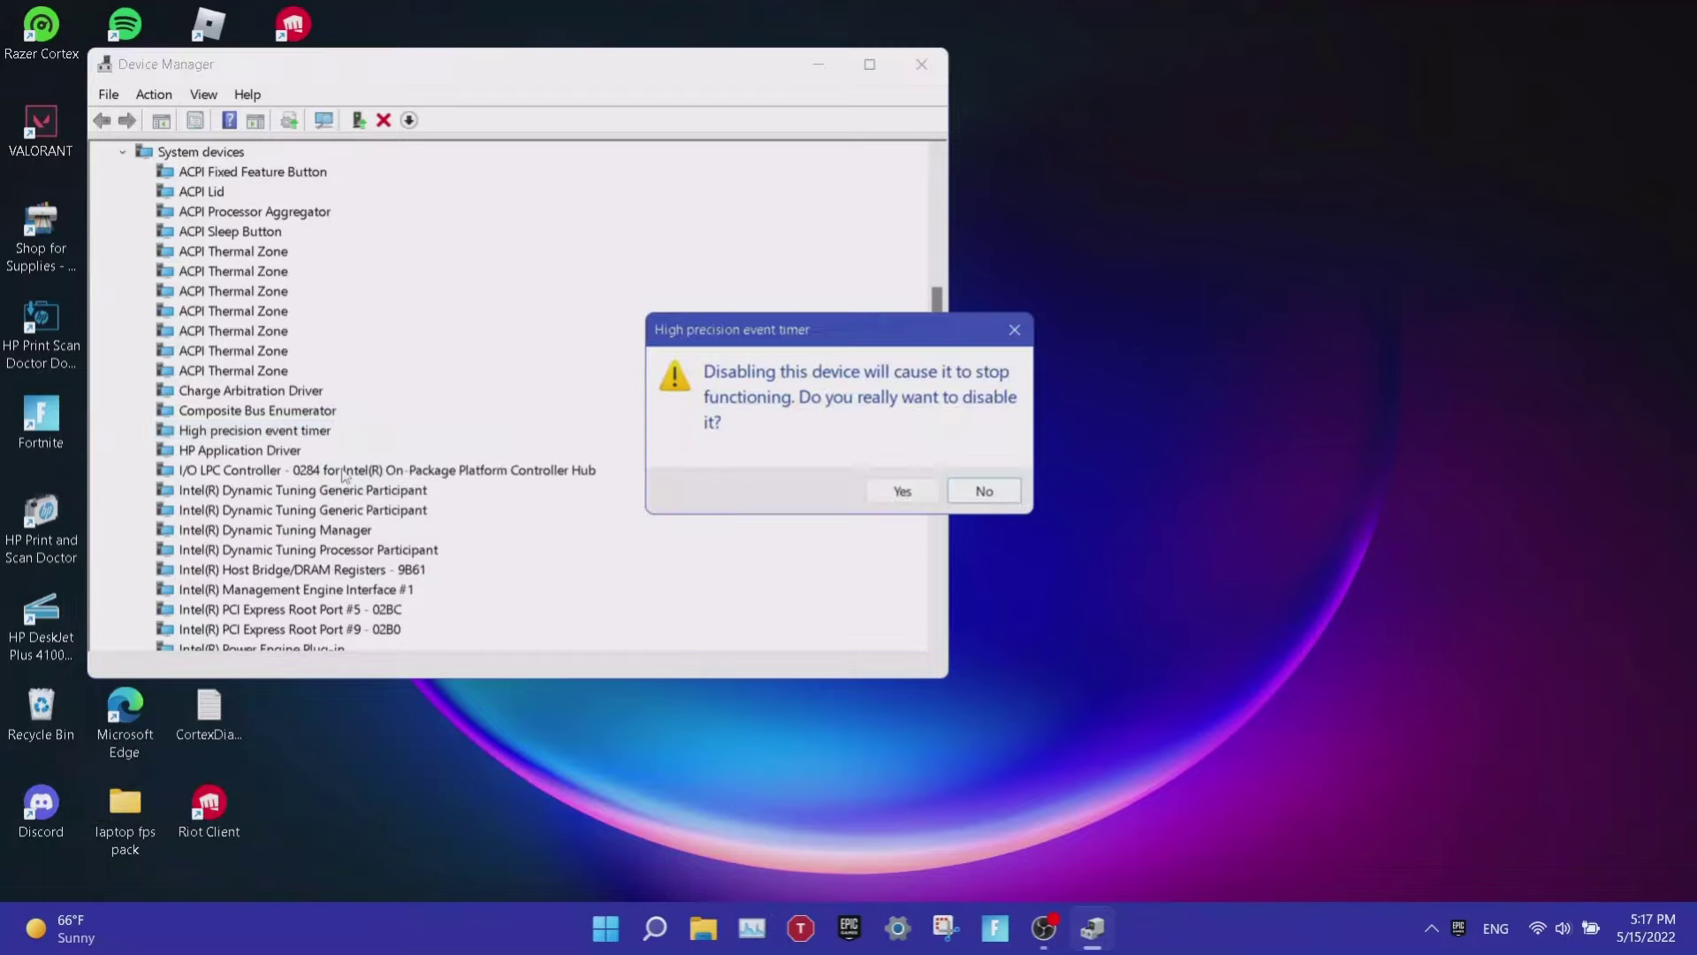
{"action": "left_click", "coordinate": [902, 491]}
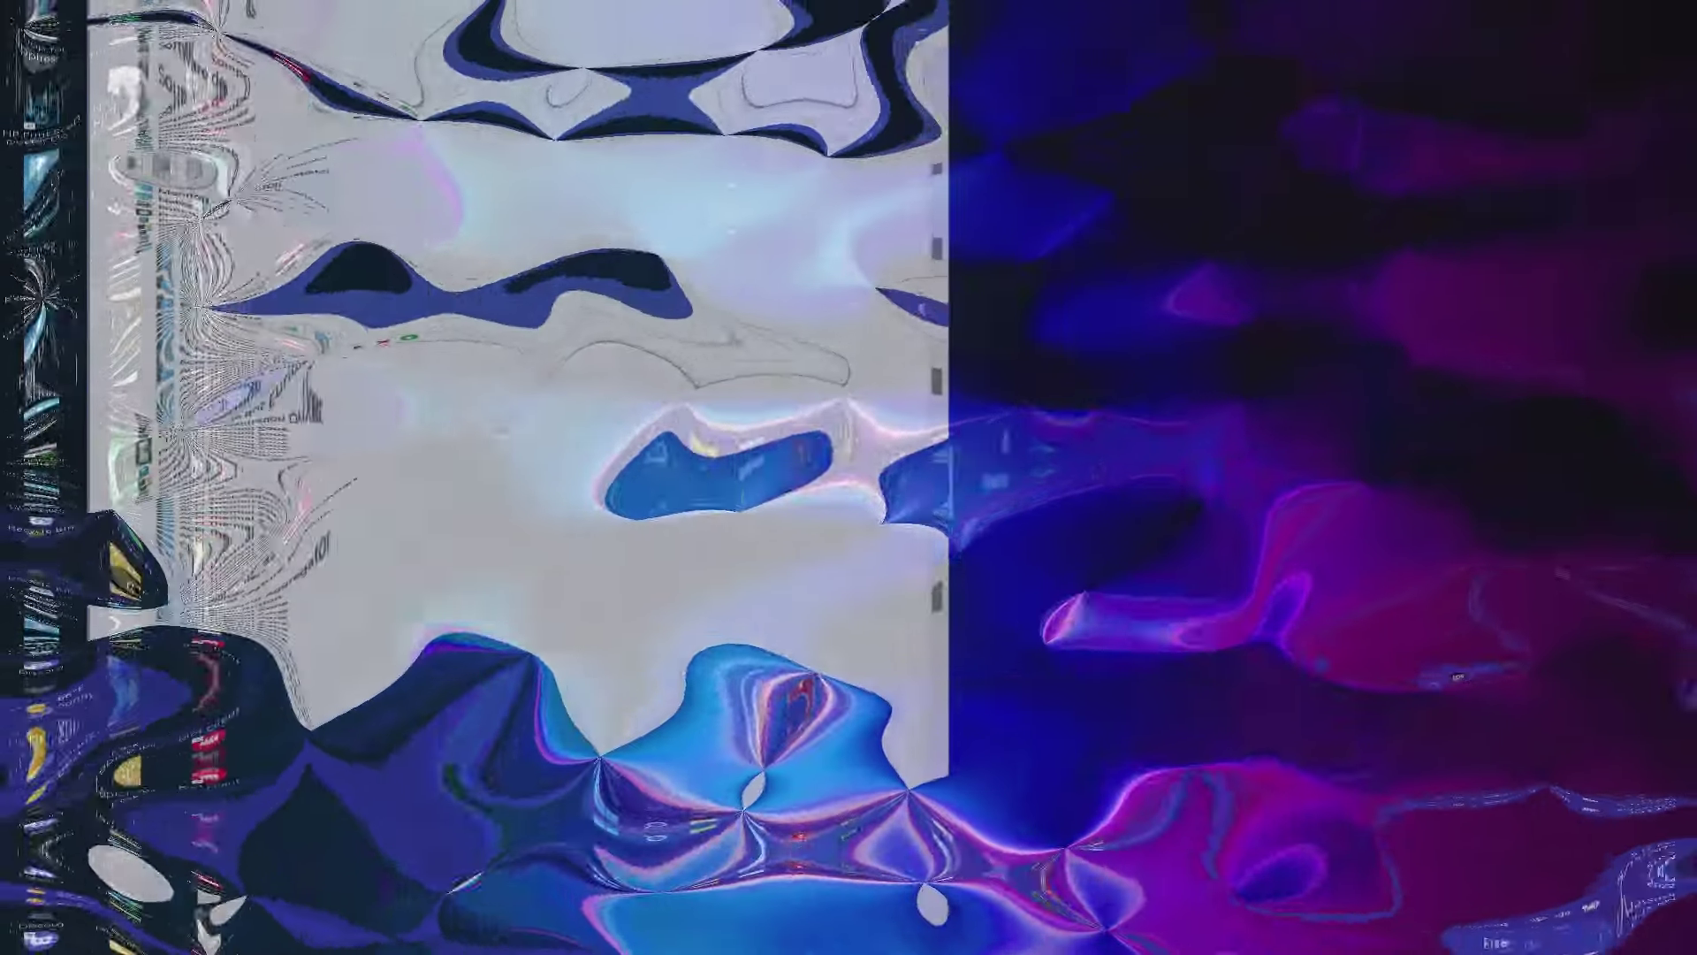
Search for the Focus assist settings, set Focus assist to Off, and close the settings.
{"action": "left_click", "coordinate": [655, 927]}
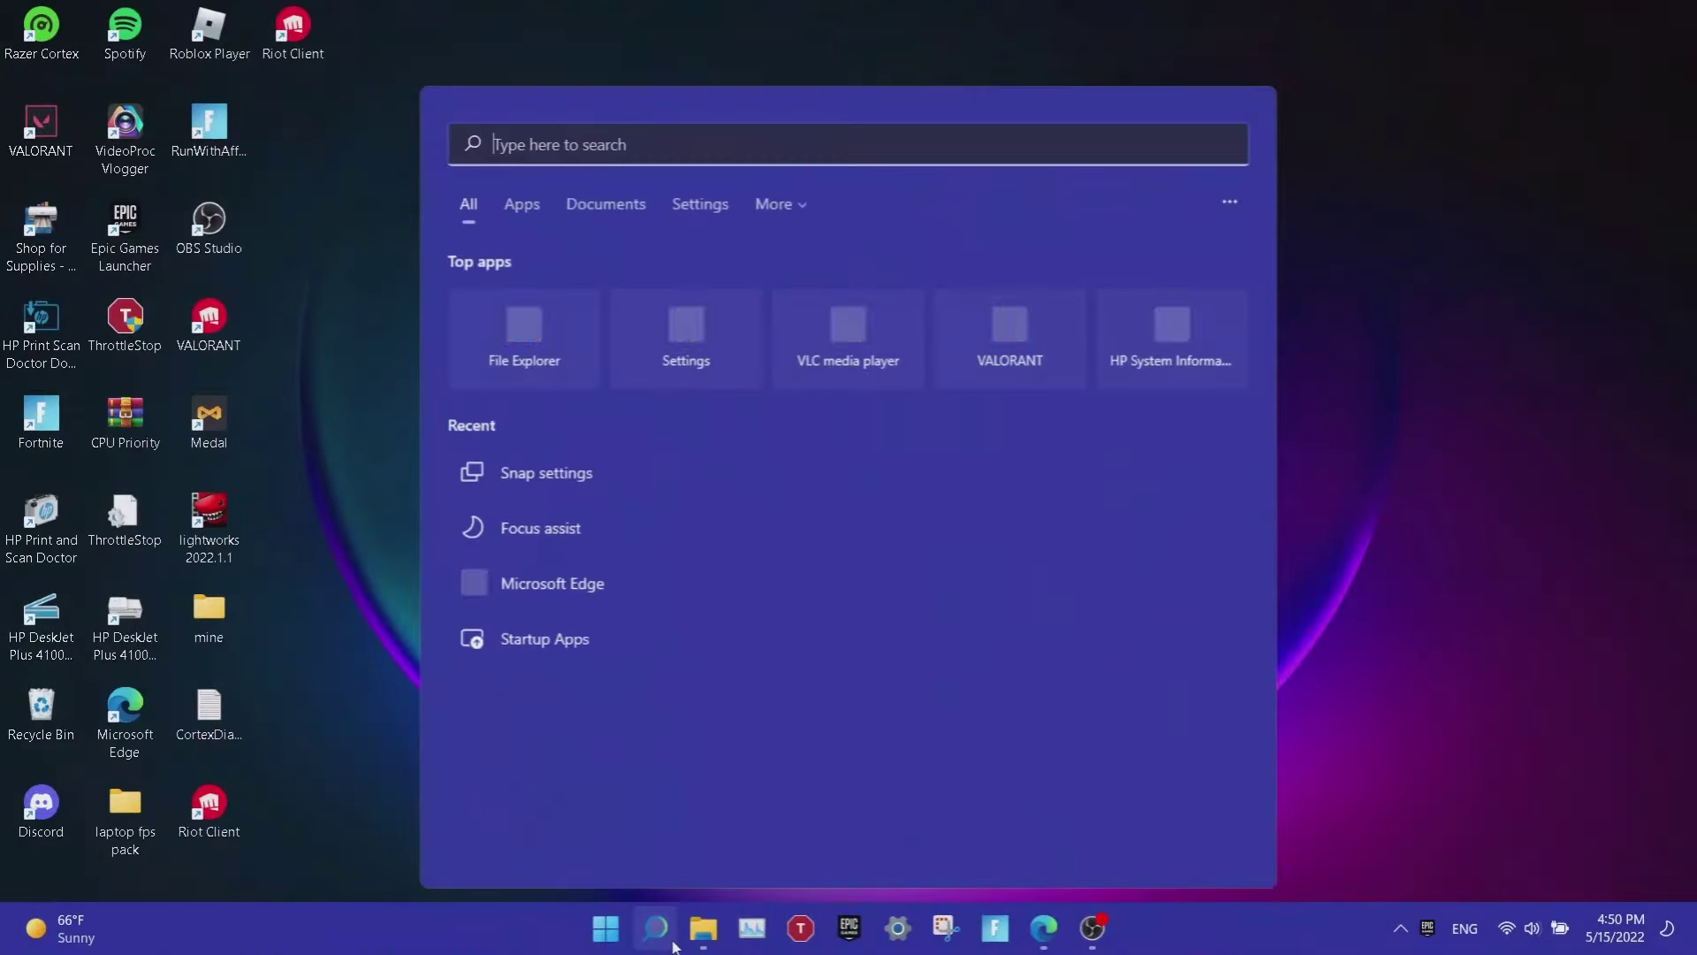
{"action": "type", "text": "focus assist"}
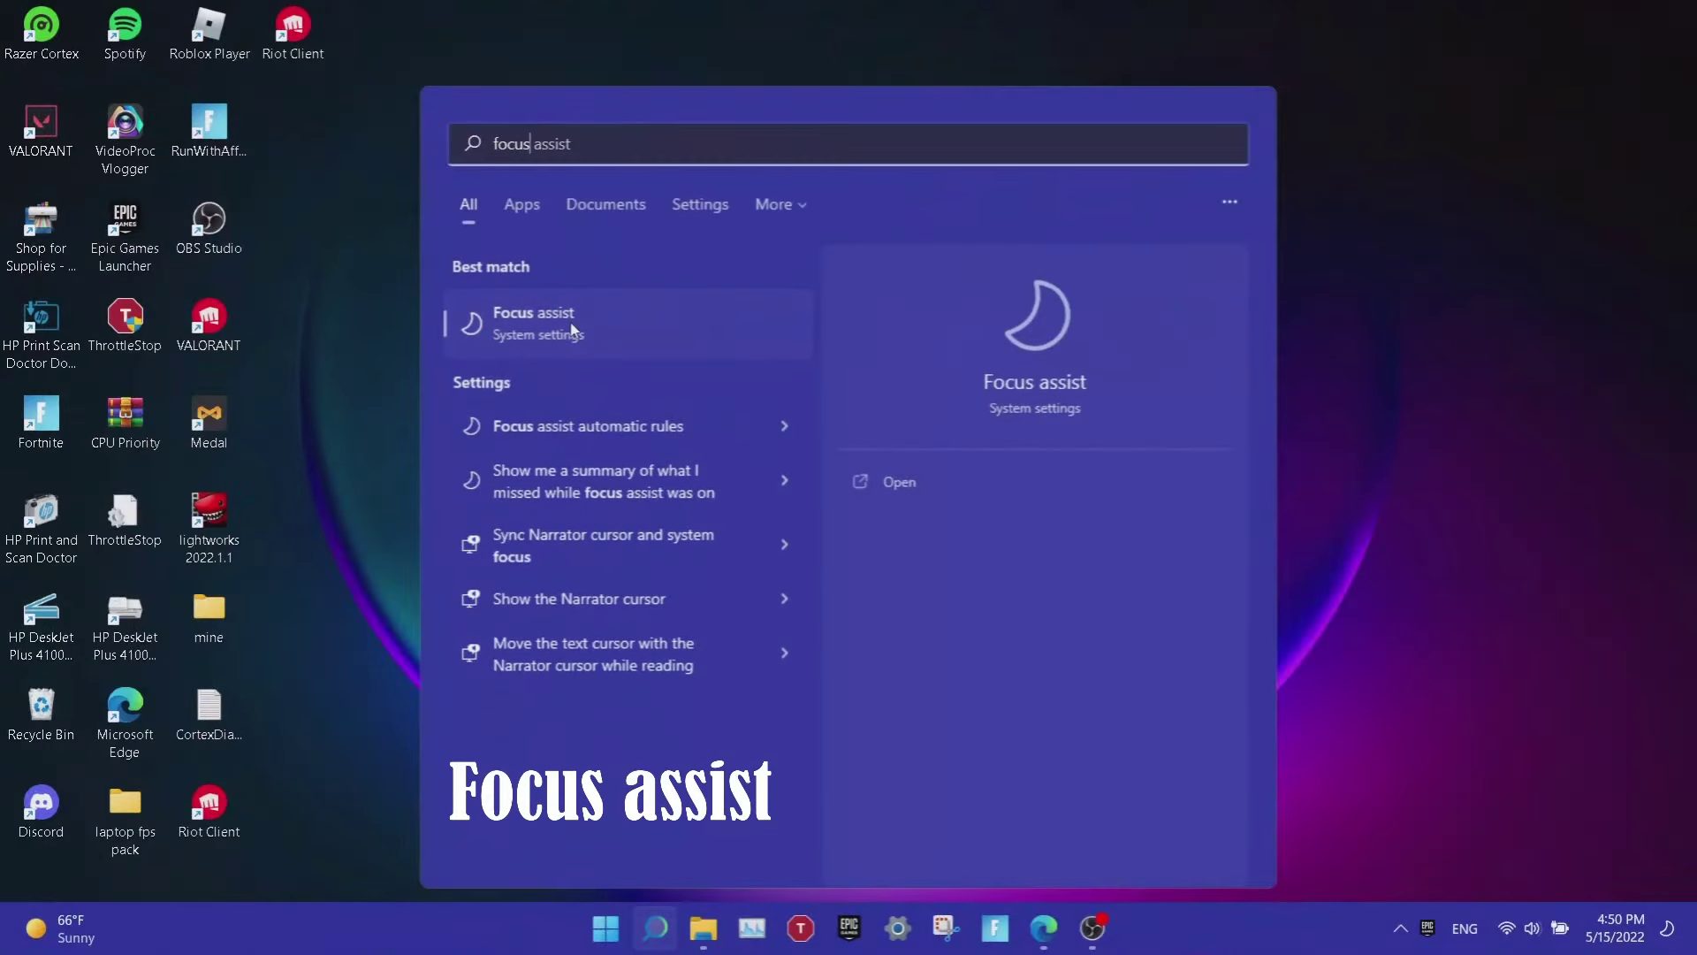
{"action": "left_click", "coordinate": [571, 329]}
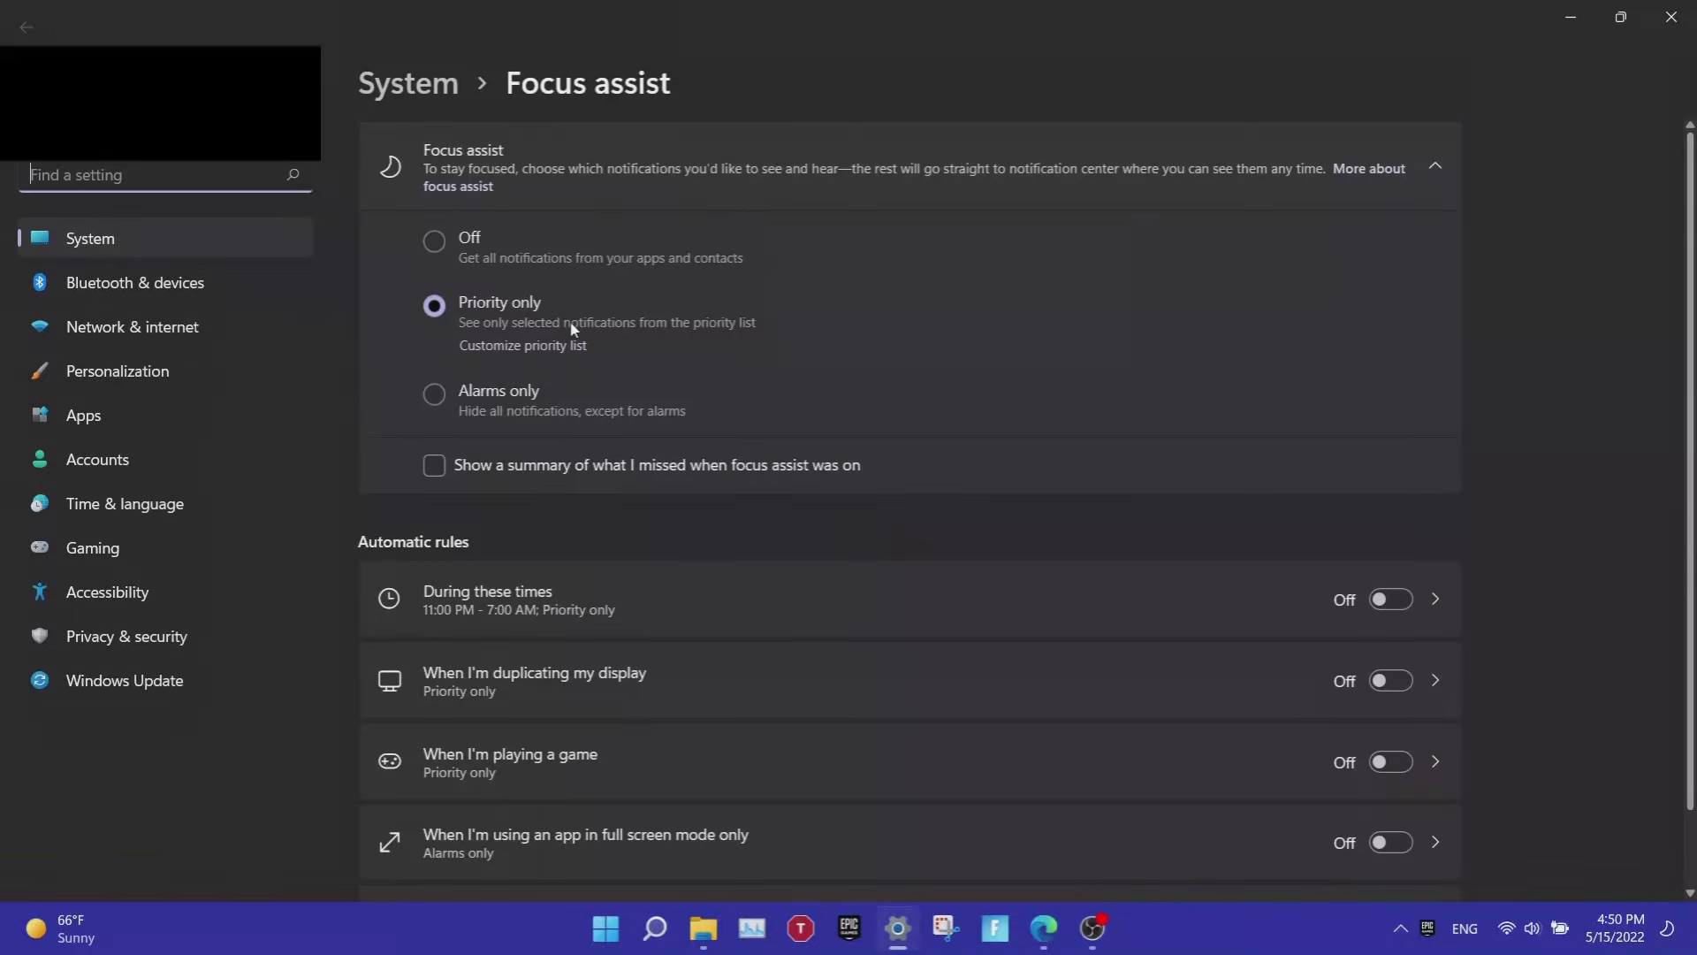
{"action": "left_click", "coordinate": [438, 243]}
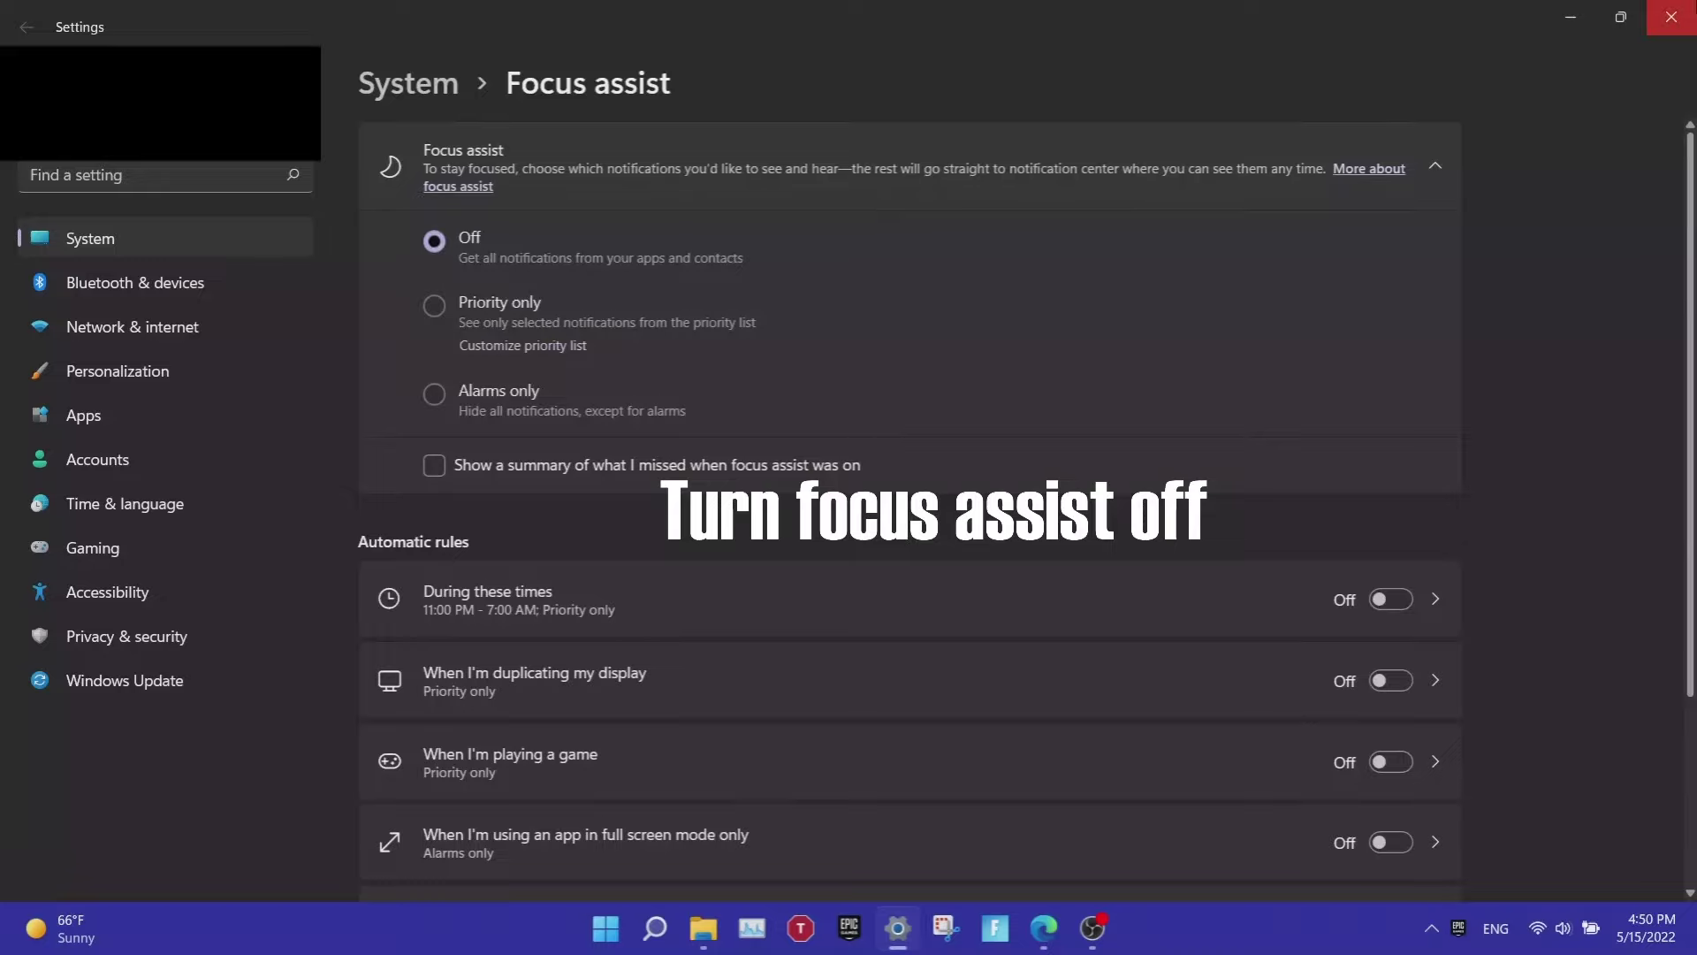
{"action": "left_click", "coordinate": [1671, 16]}
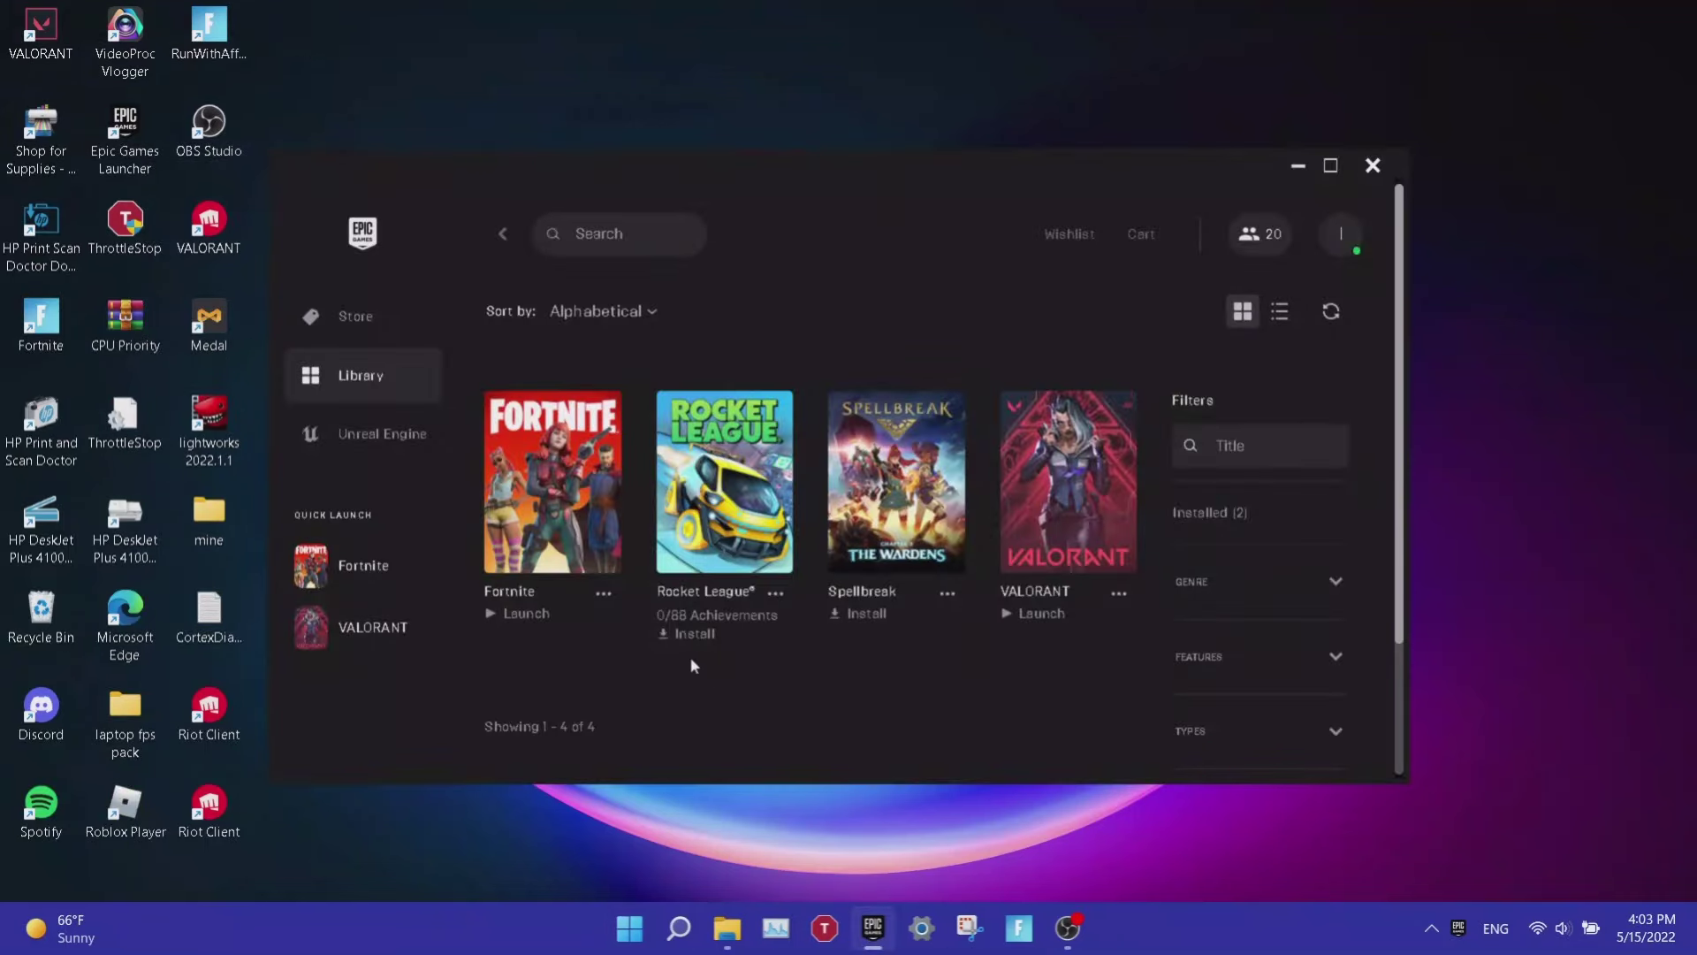
Open Fortnite's installation options from the library, leave High Resolution Textures unchecked, and apply.
{"action": "left_click", "coordinate": [602, 594]}
{"action": "scroll", "coordinate": [453, 692], "scroll_direction": "down", "scroll_amount": 1}
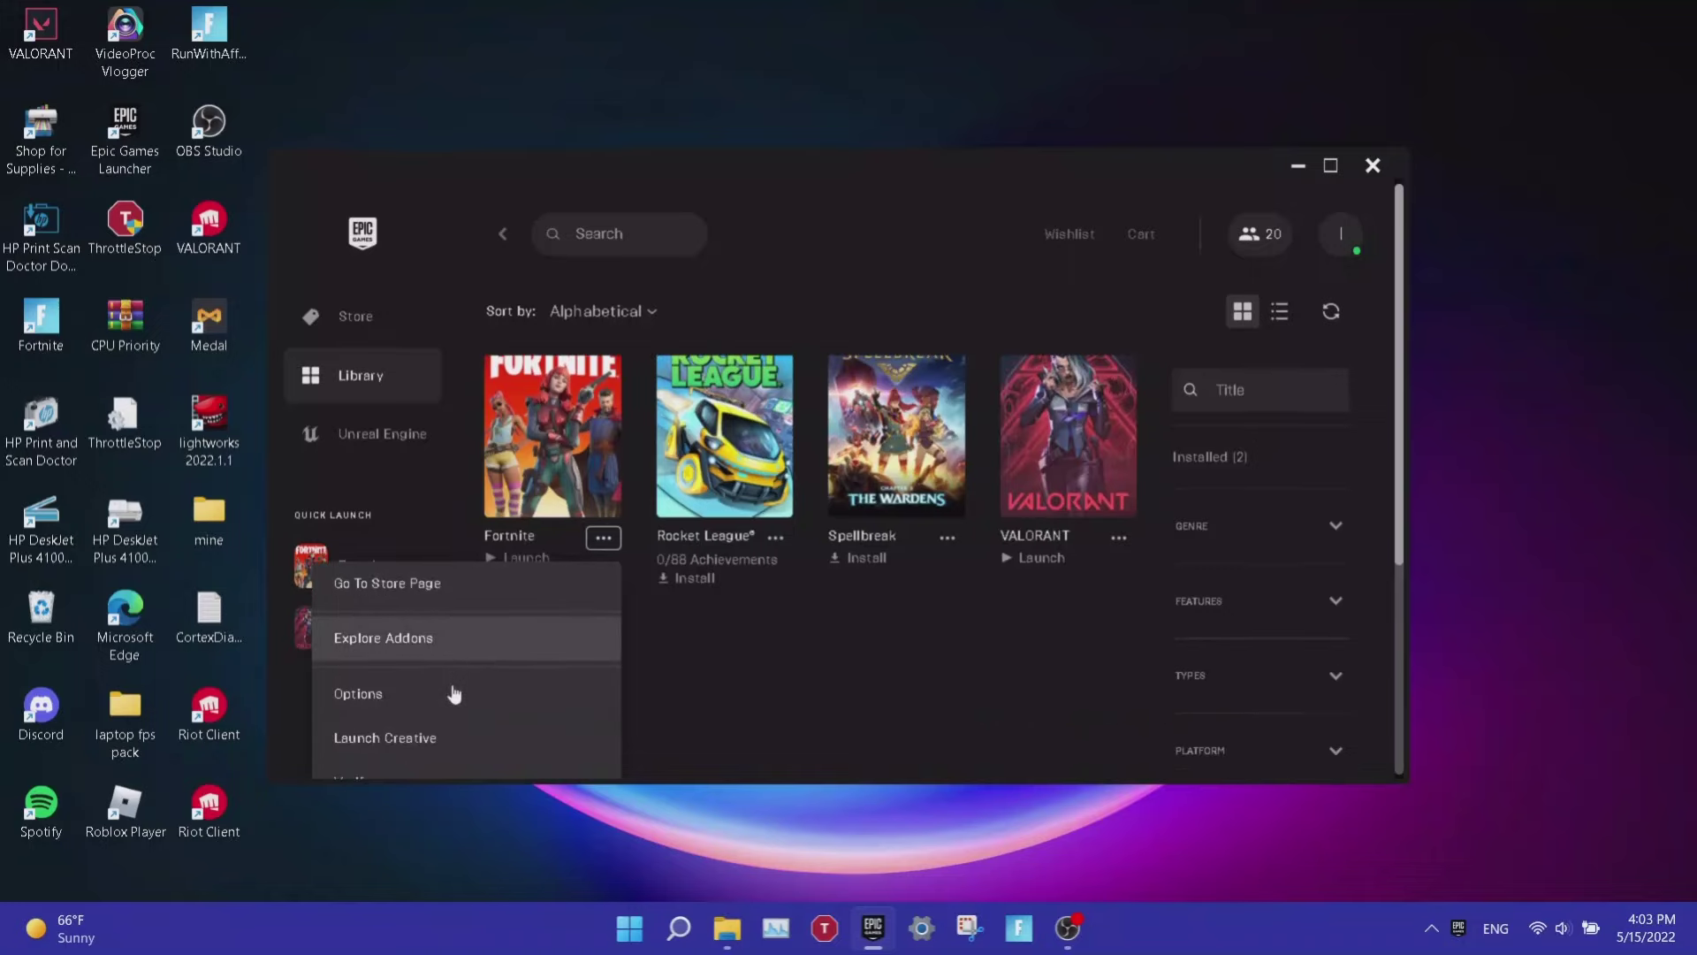
{"action": "left_click", "coordinate": [446, 694]}
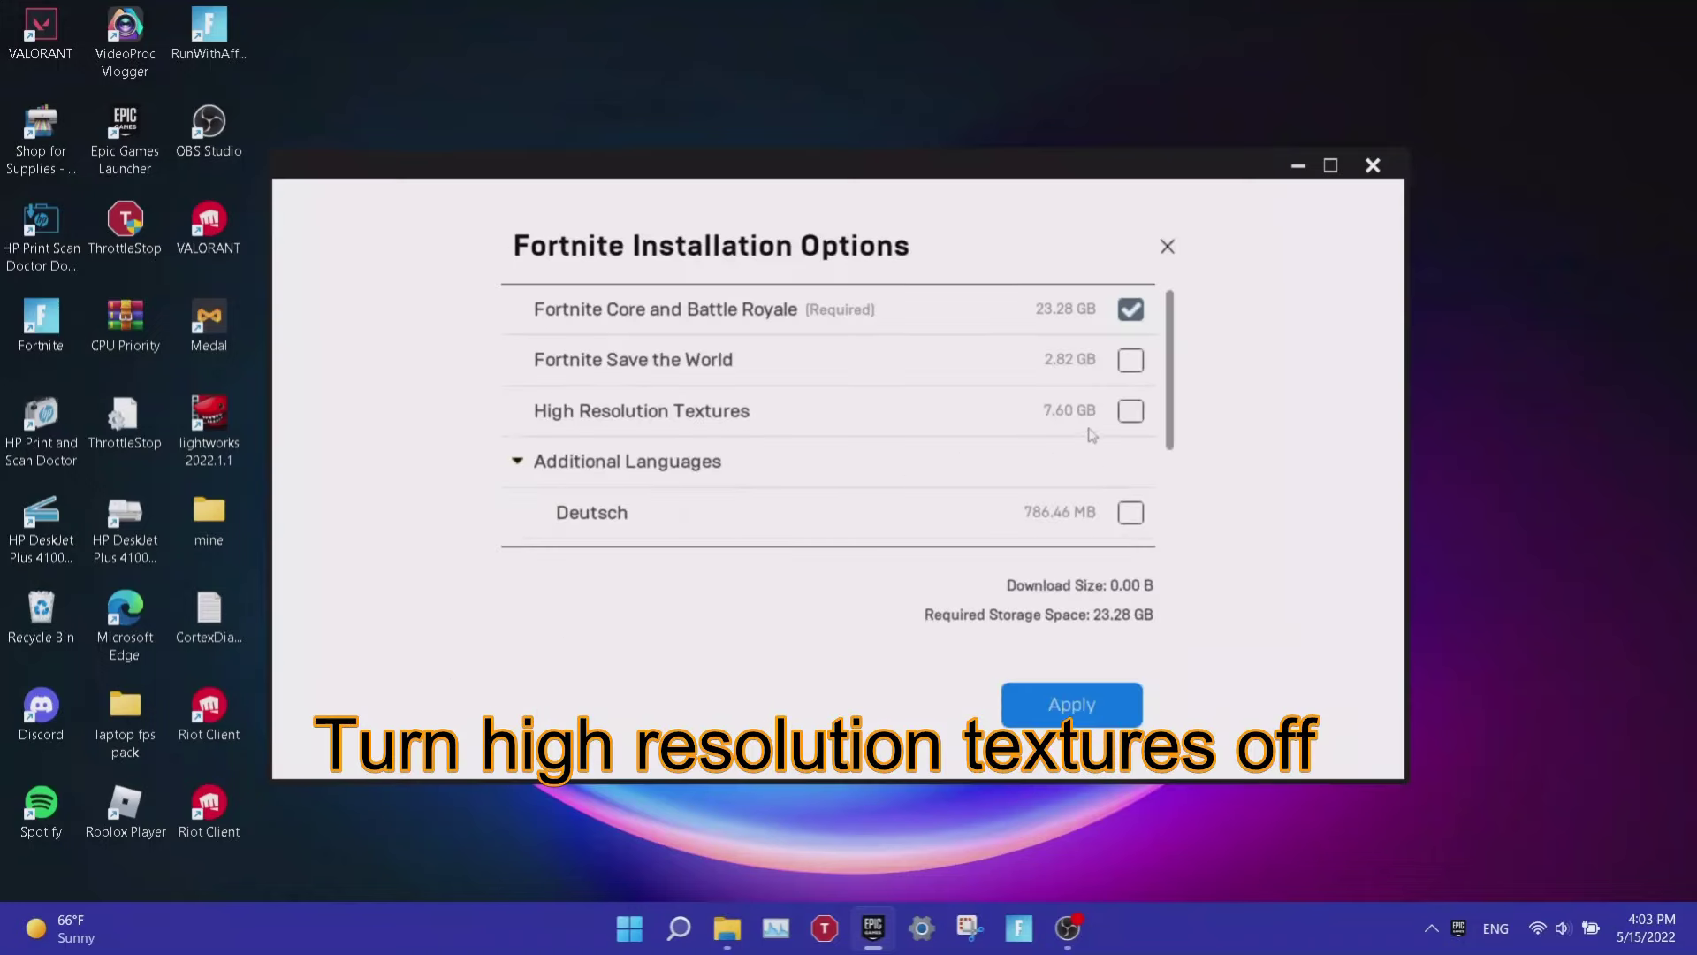
{"action": "left_click", "coordinate": [1130, 412]}
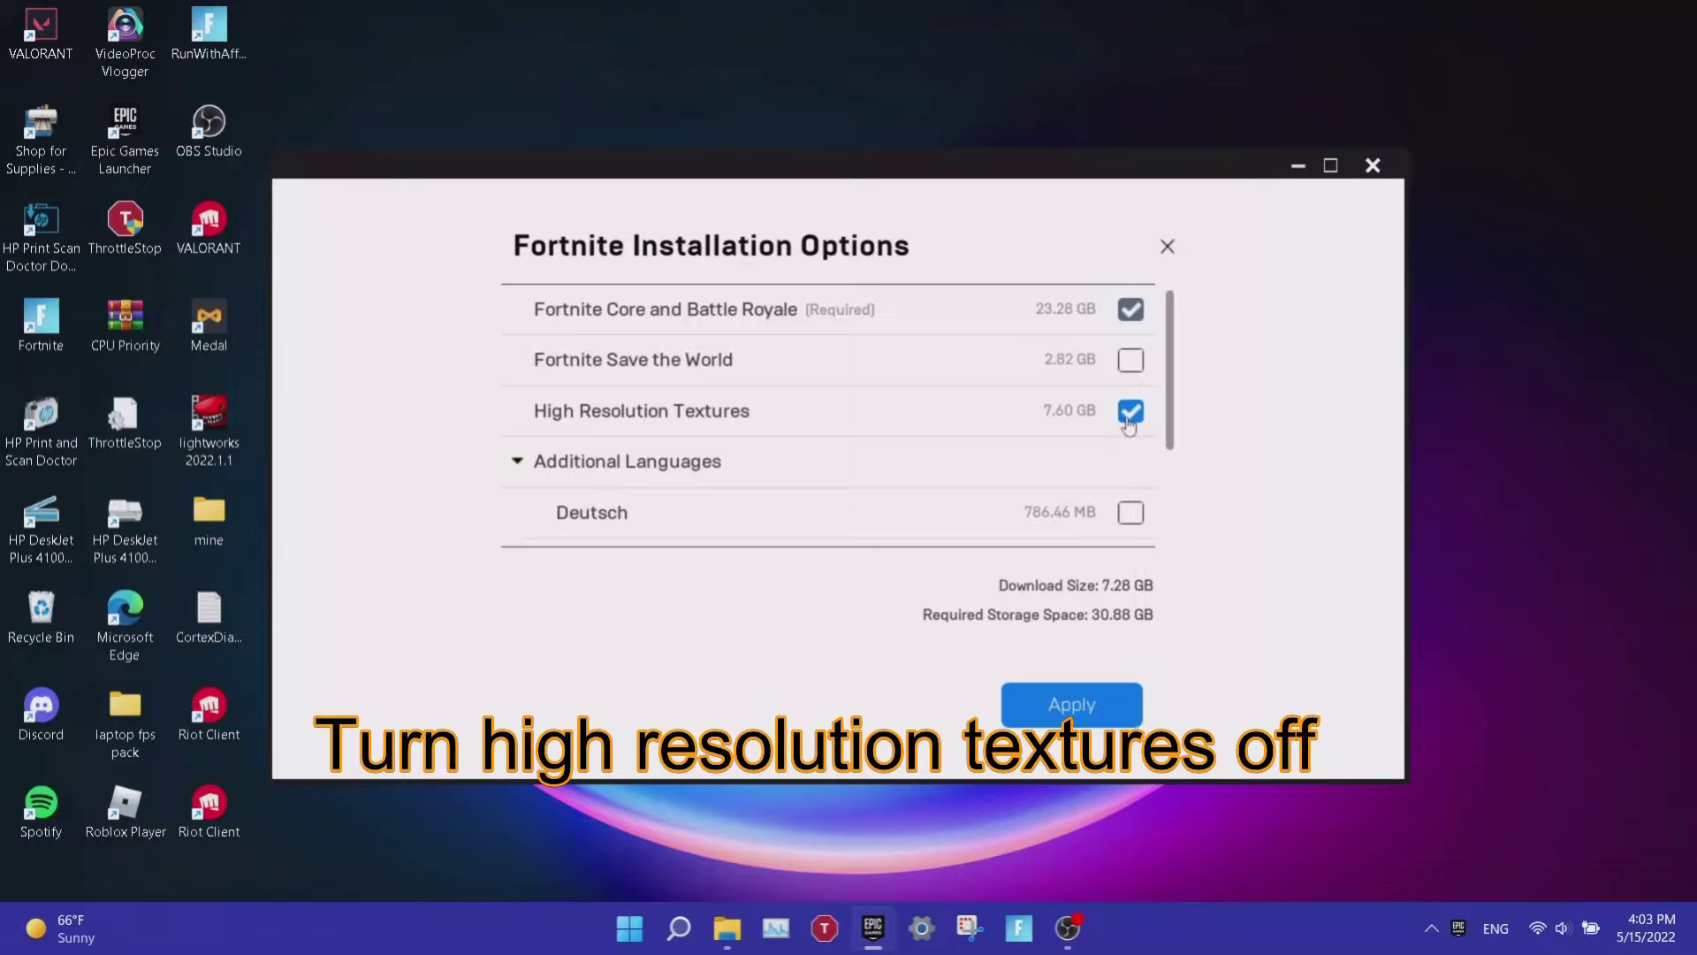
{"action": "left_click", "coordinate": [1132, 410]}
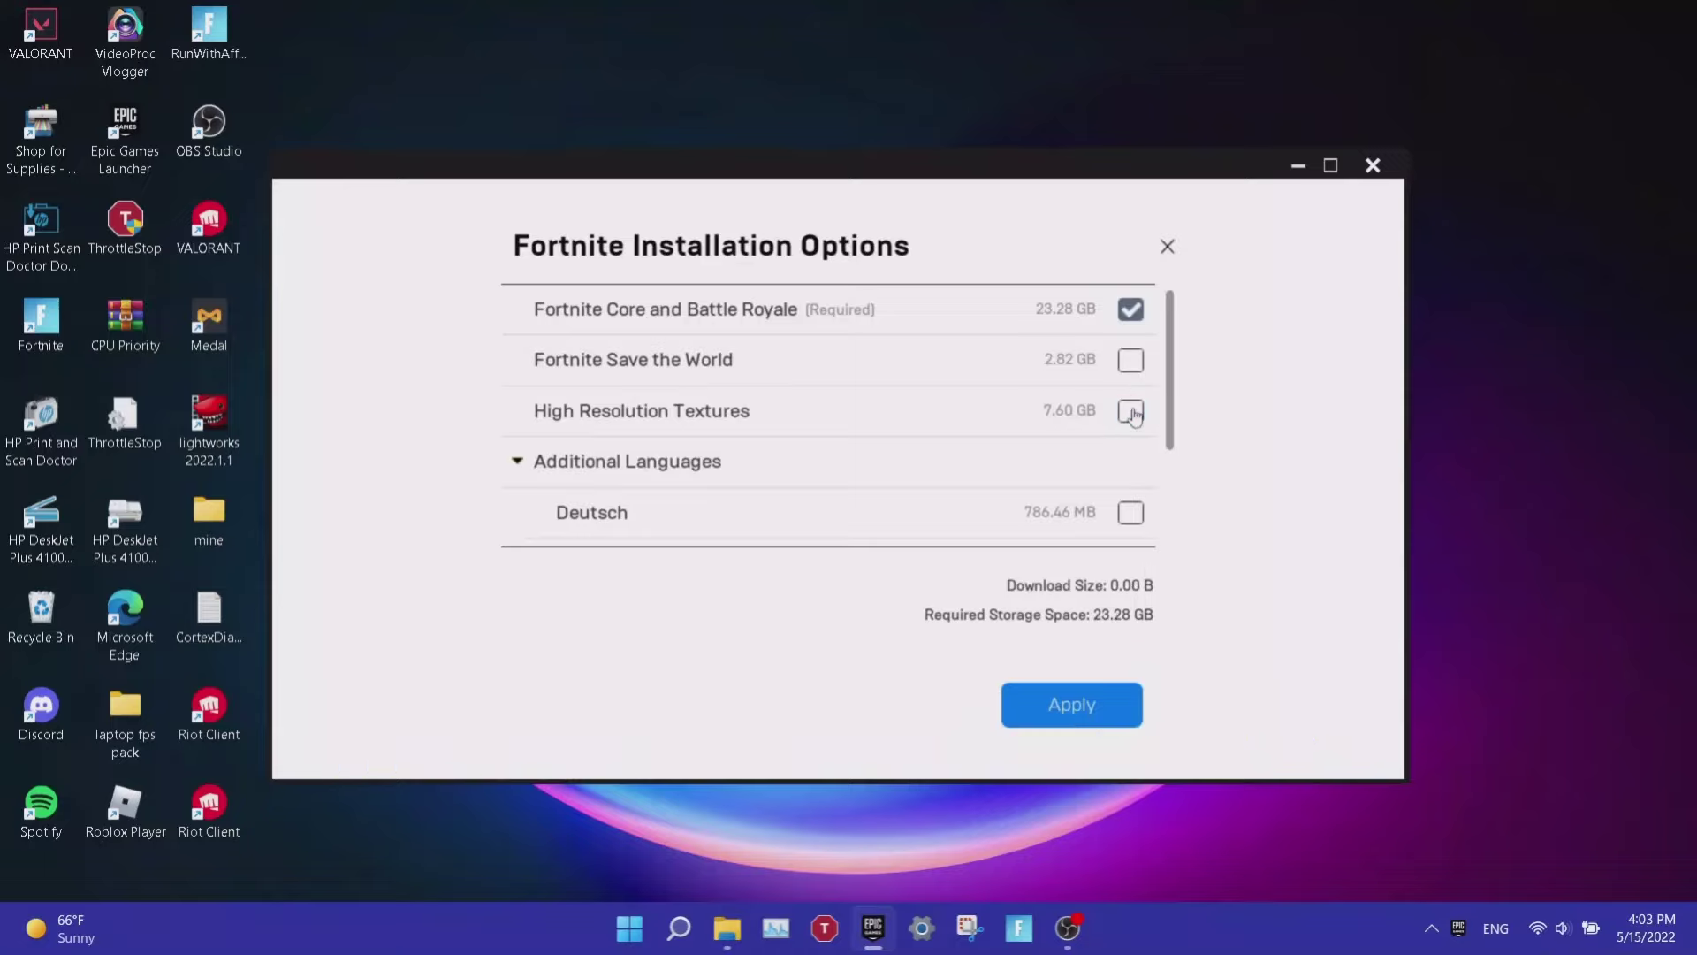
{"action": "left_click", "coordinate": [1047, 703]}
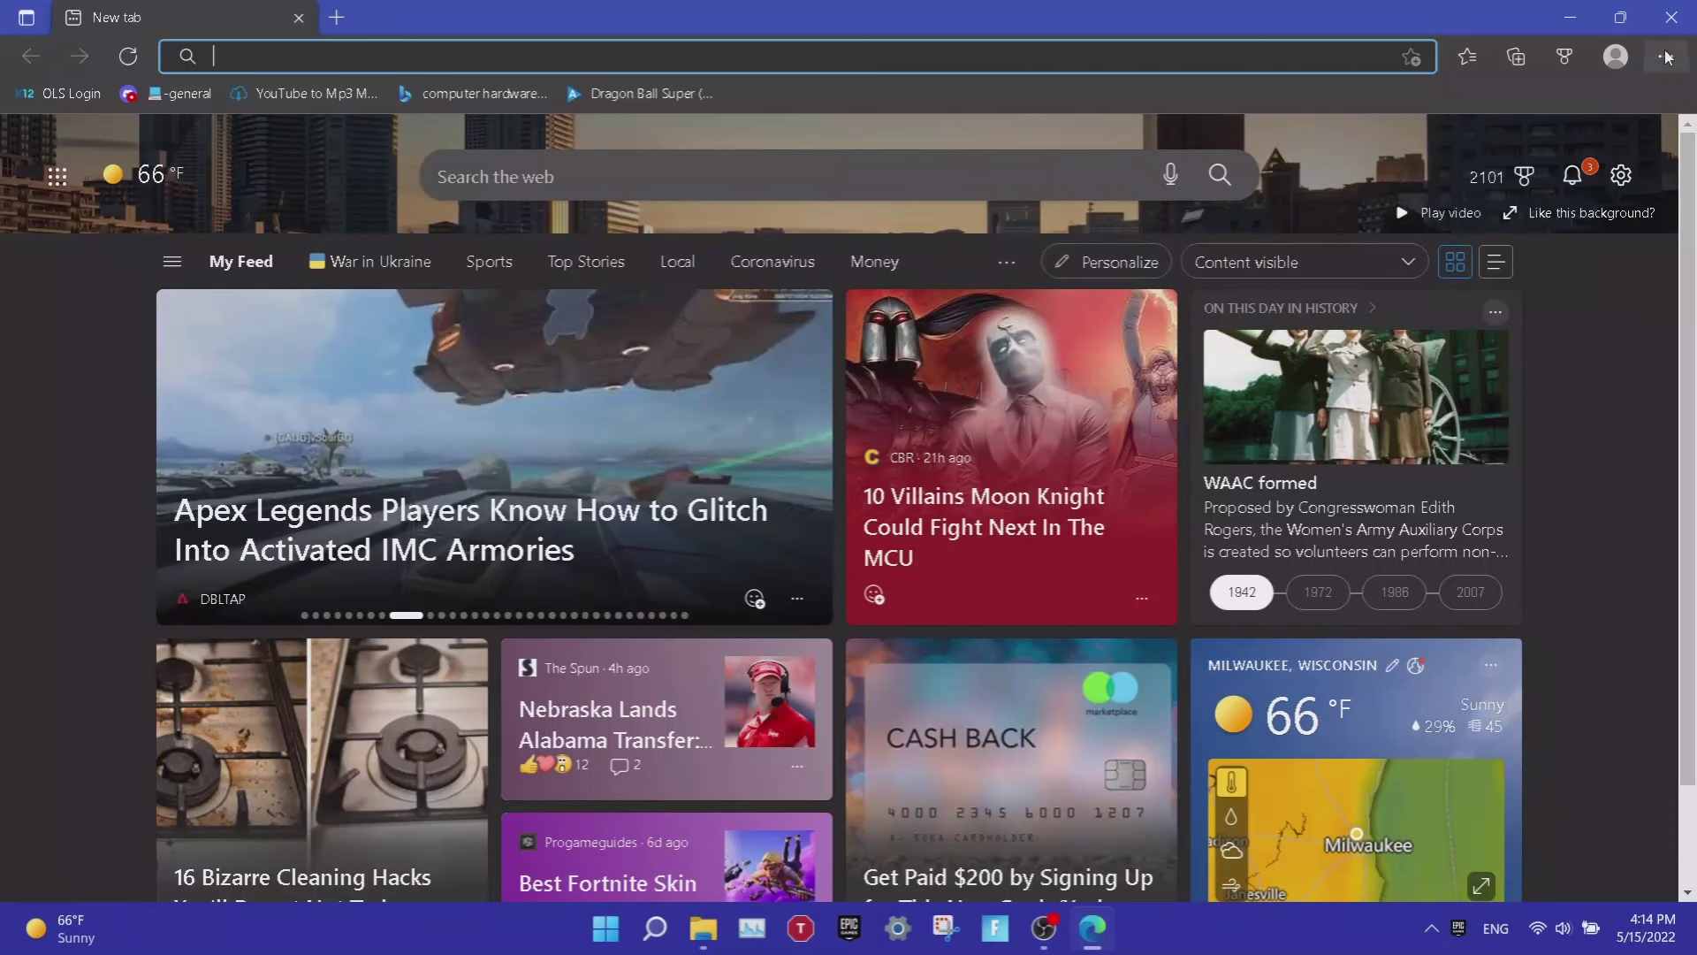
Switch to Microsoft Edge, search its settings for "hardware", and set "Use hardware acceleration when available" to off.
{"action": "left_click", "coordinate": [1664, 57]}
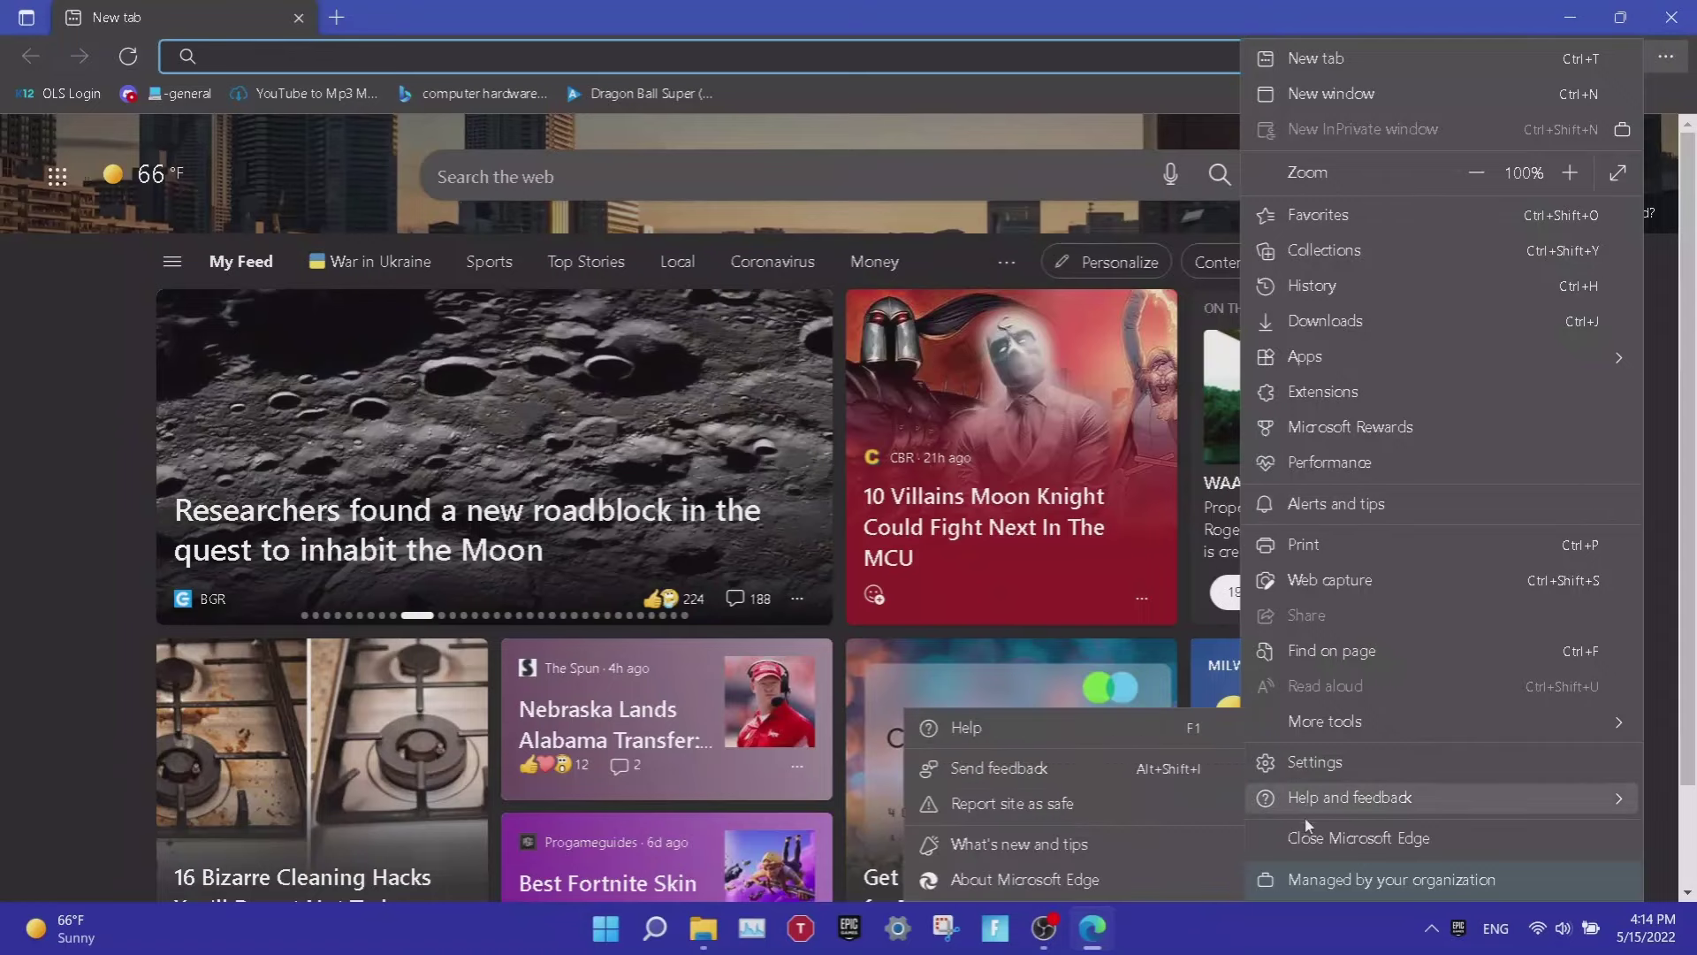
{"action": "left_click", "coordinate": [1314, 762]}
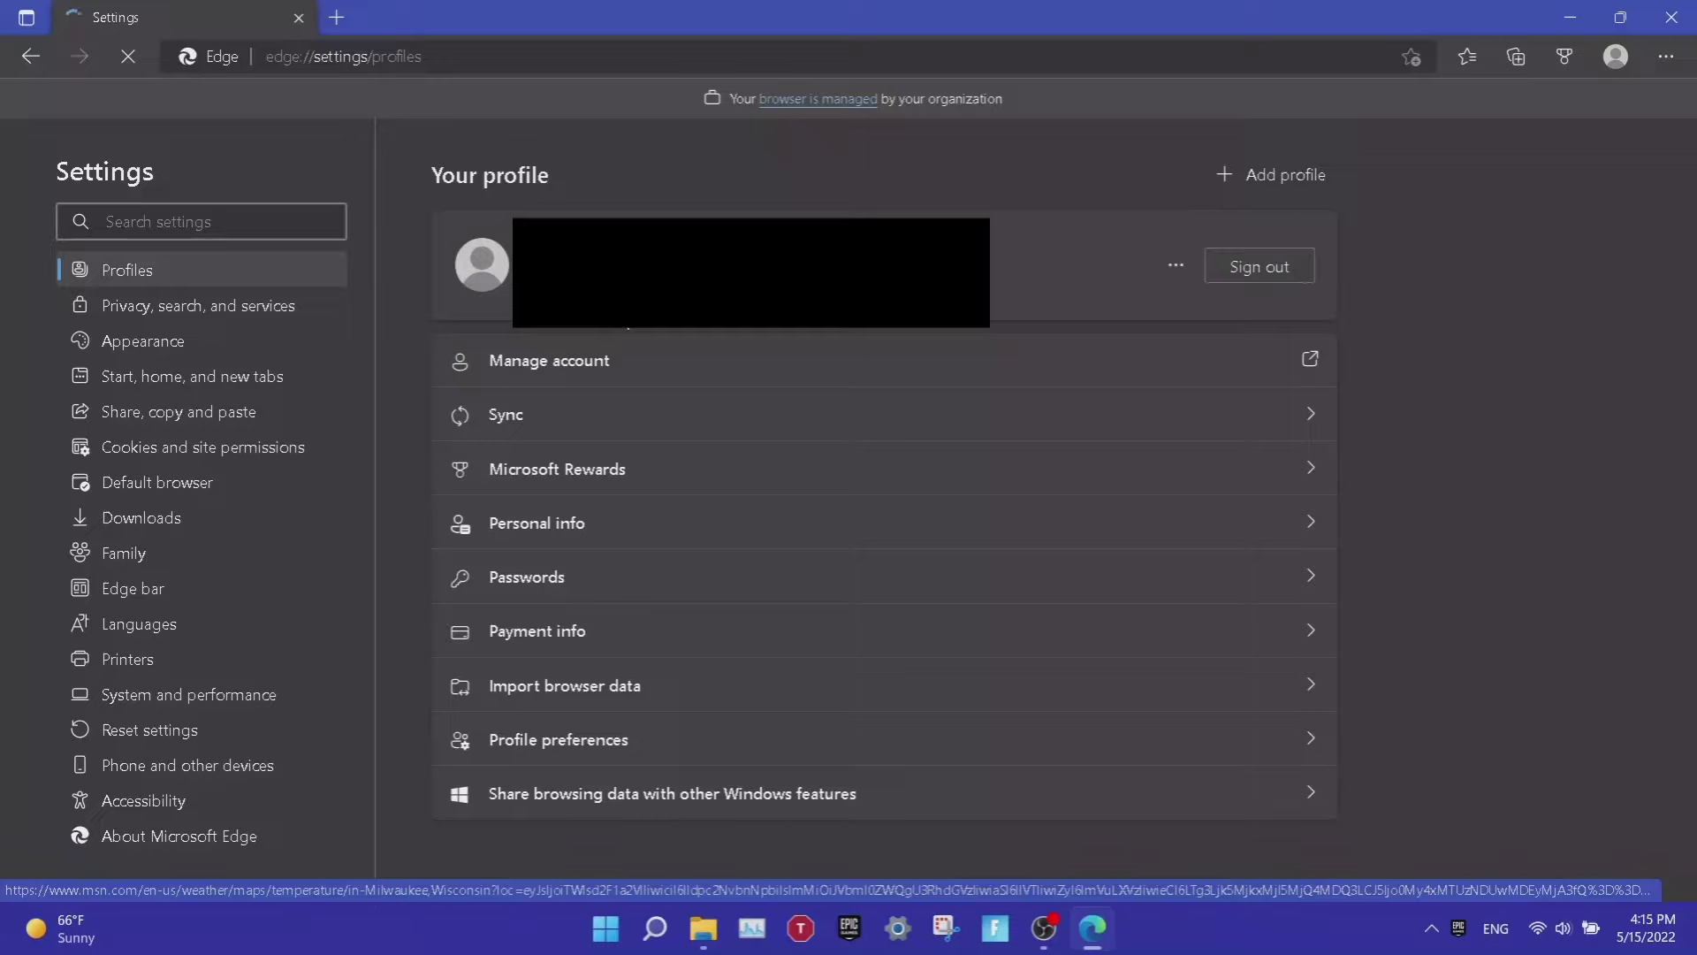
{"action": "type", "text": "ha"}
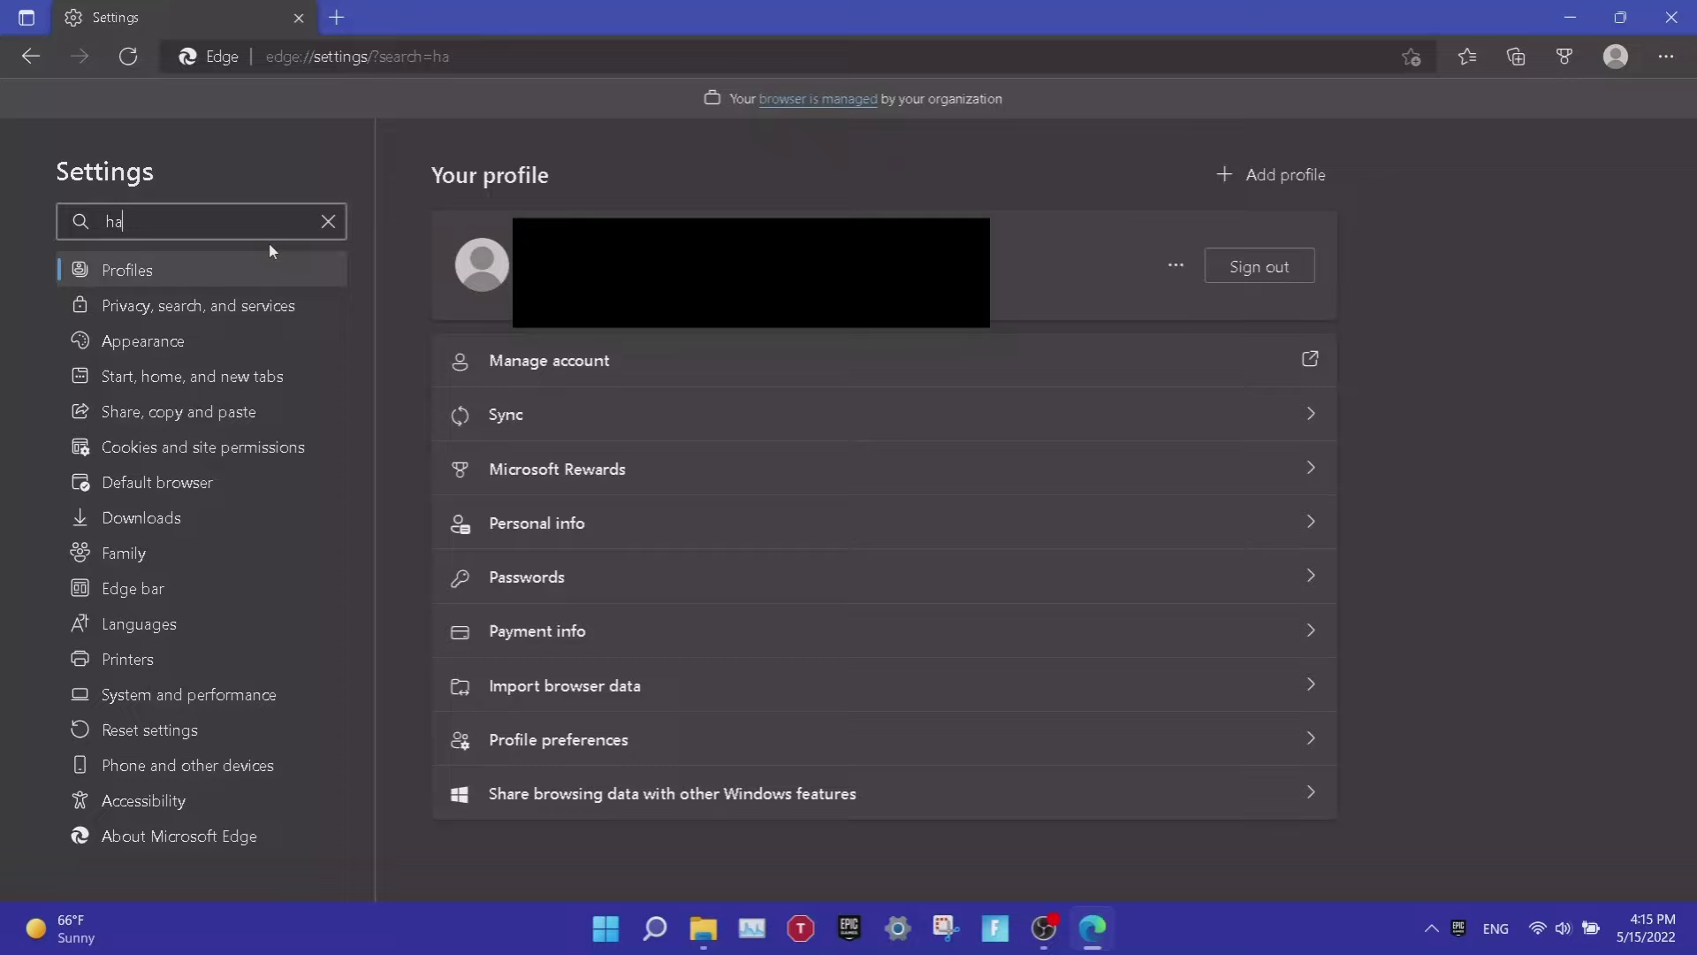
{"action": "type", "text": "rdware"}
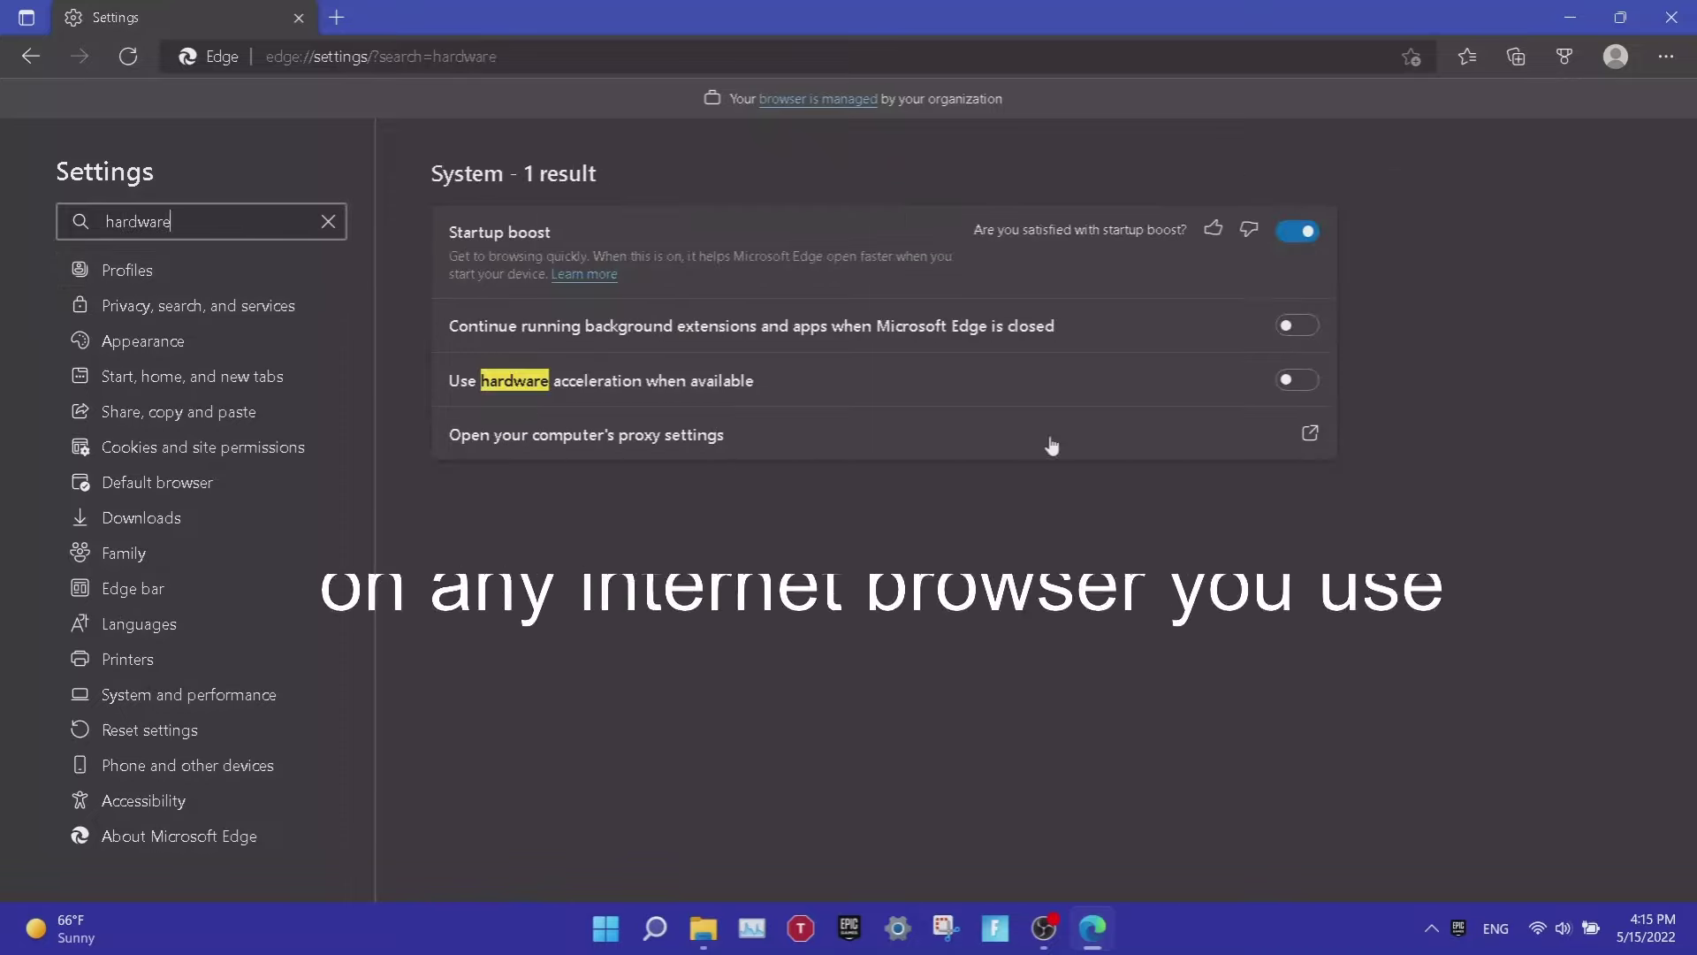
{"action": "left_click", "coordinate": [1299, 382]}
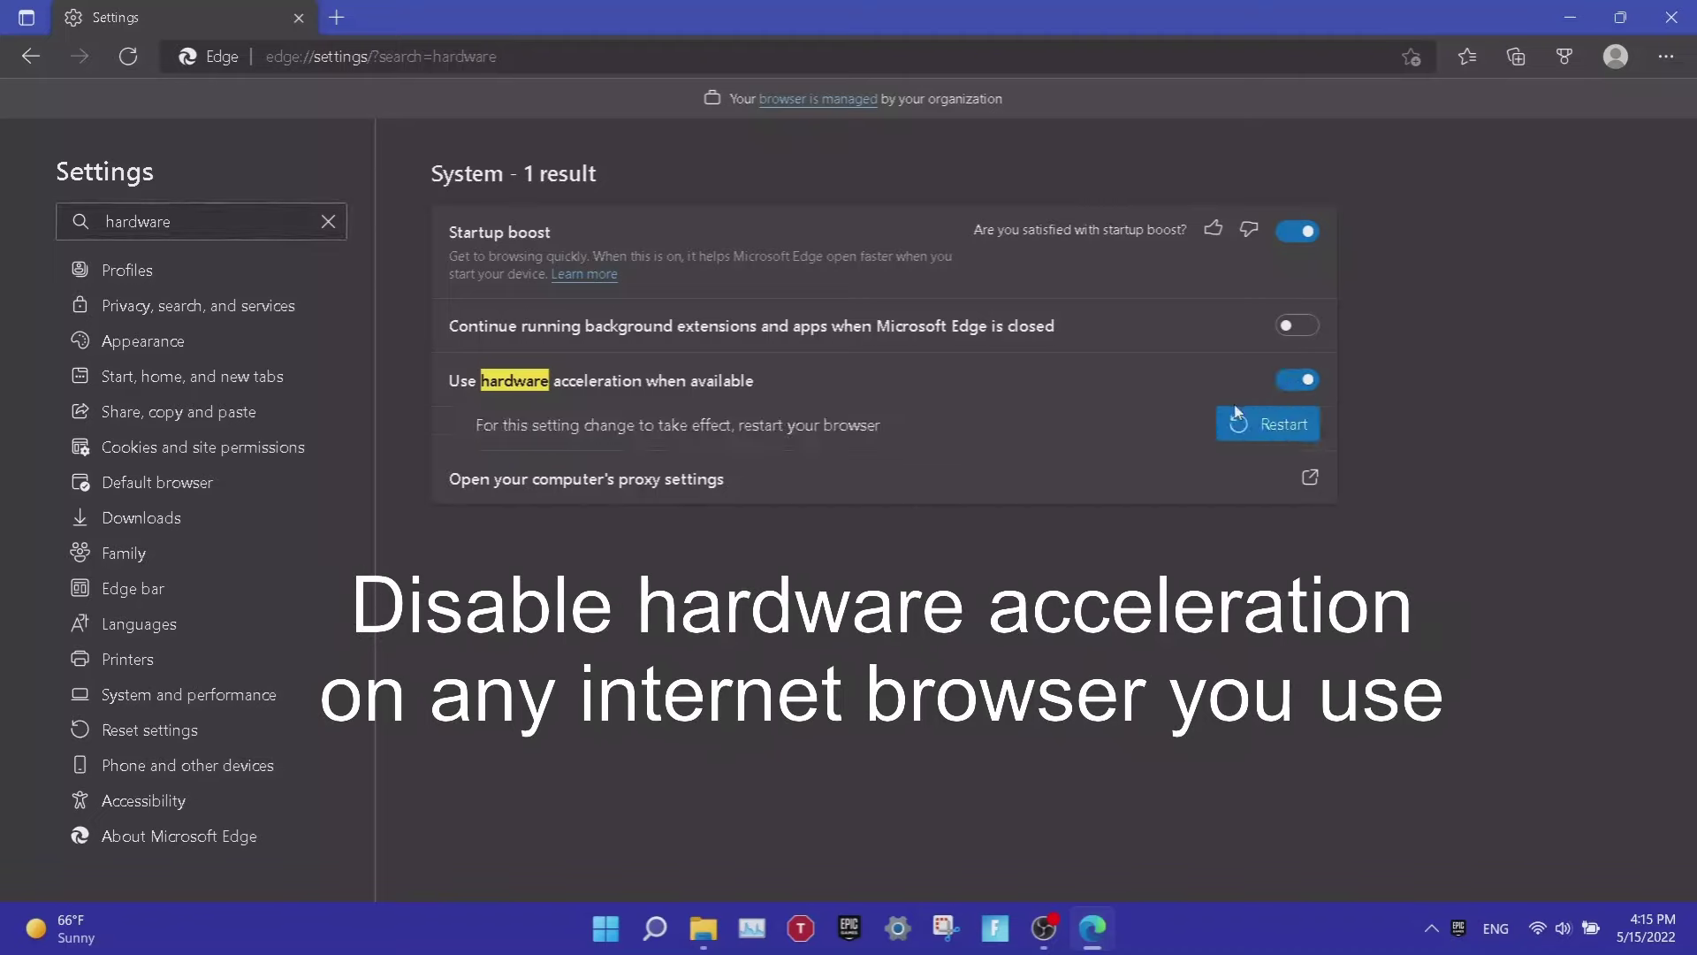
{"action": "left_click", "coordinate": [1305, 382]}
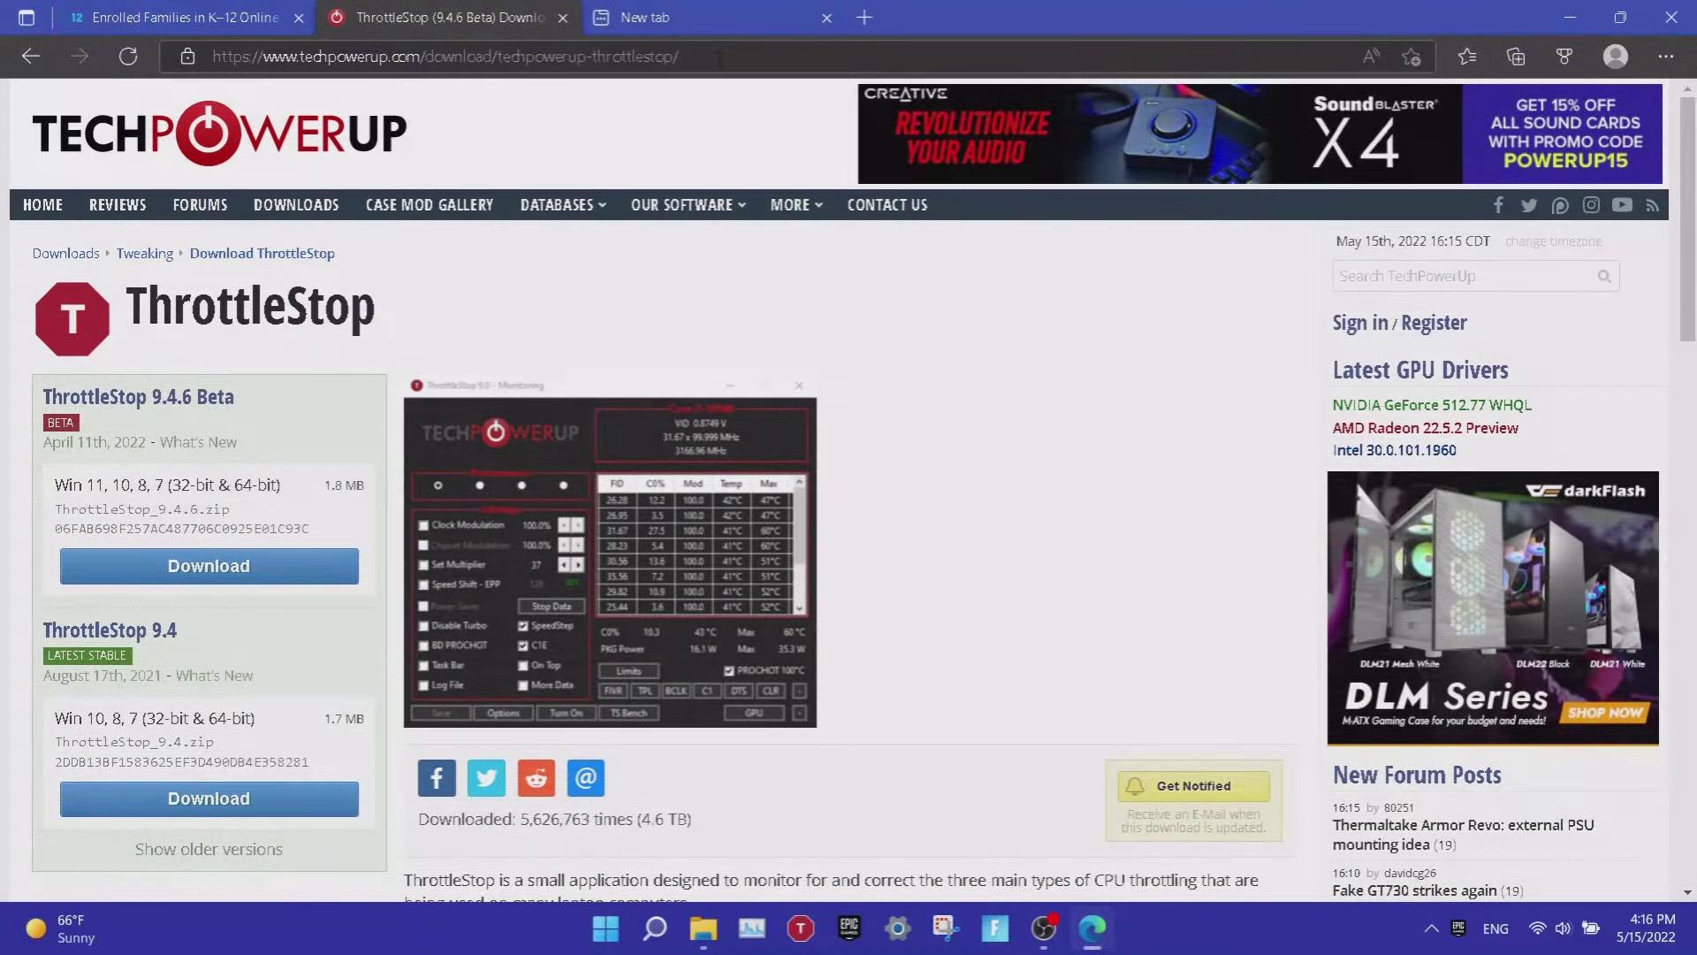
Download ThrottleStop 9.4.6 Beta from its TechPowerUp page using the closest server, TechPowerUp US-5.
{"action": "left_click", "coordinate": [607, 56]}
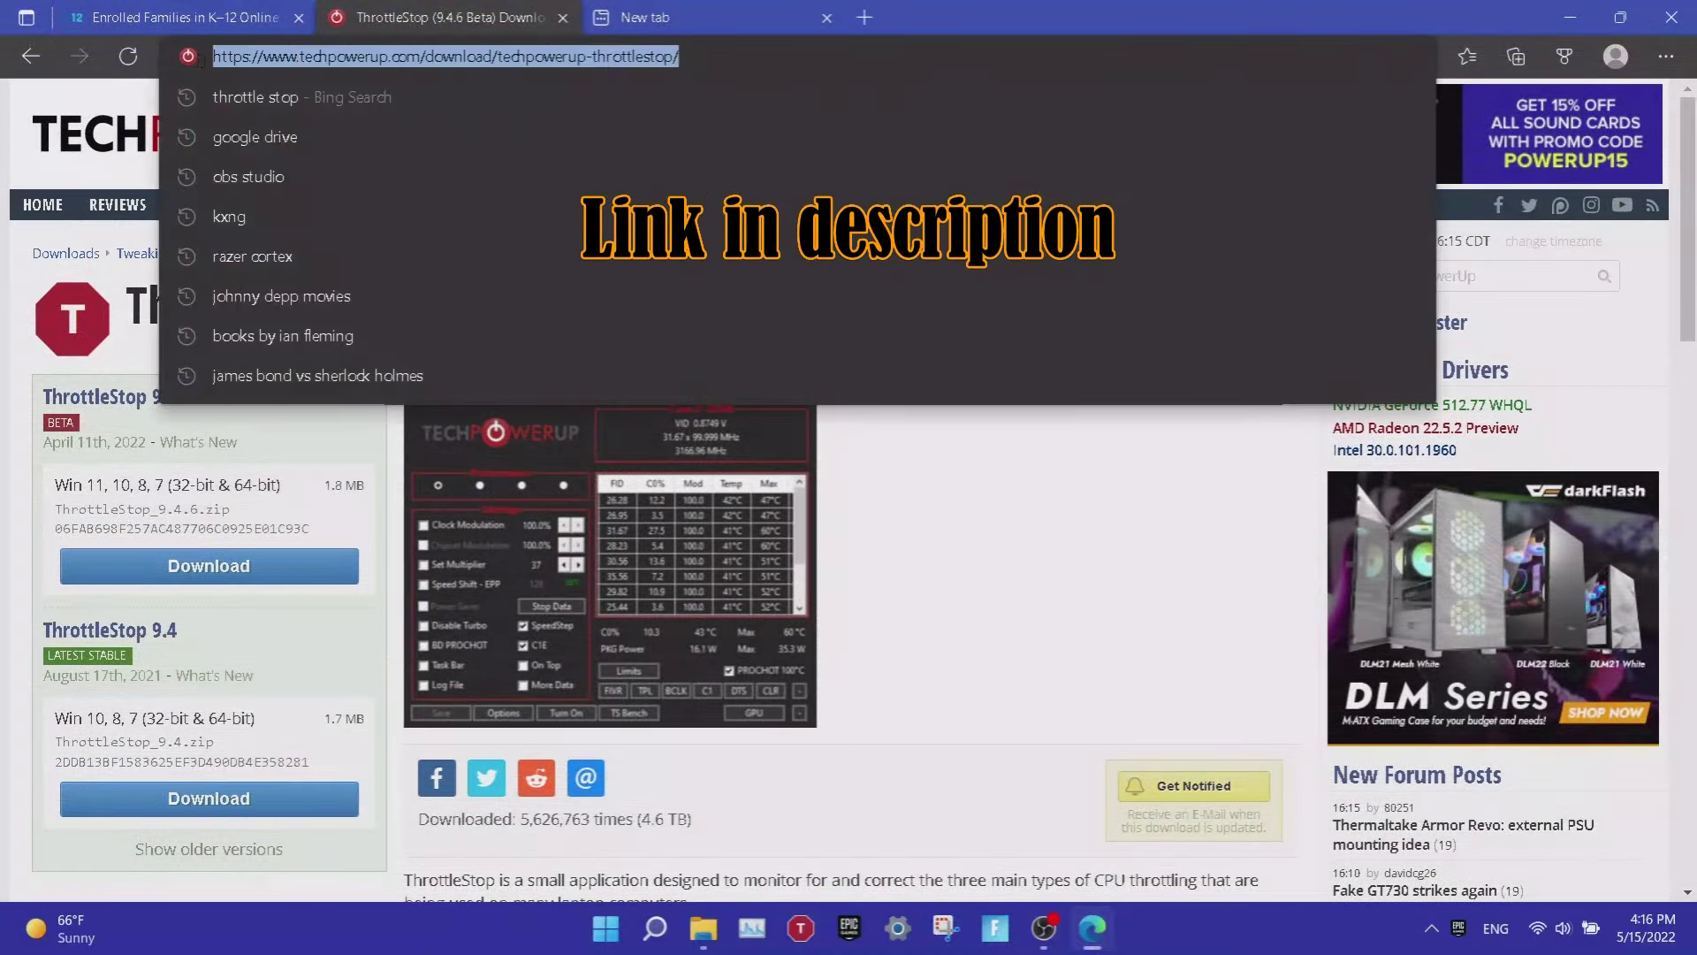
{"action": "left_click_drag", "start_coordinate": [203, 60], "coordinate": [689, 61]}
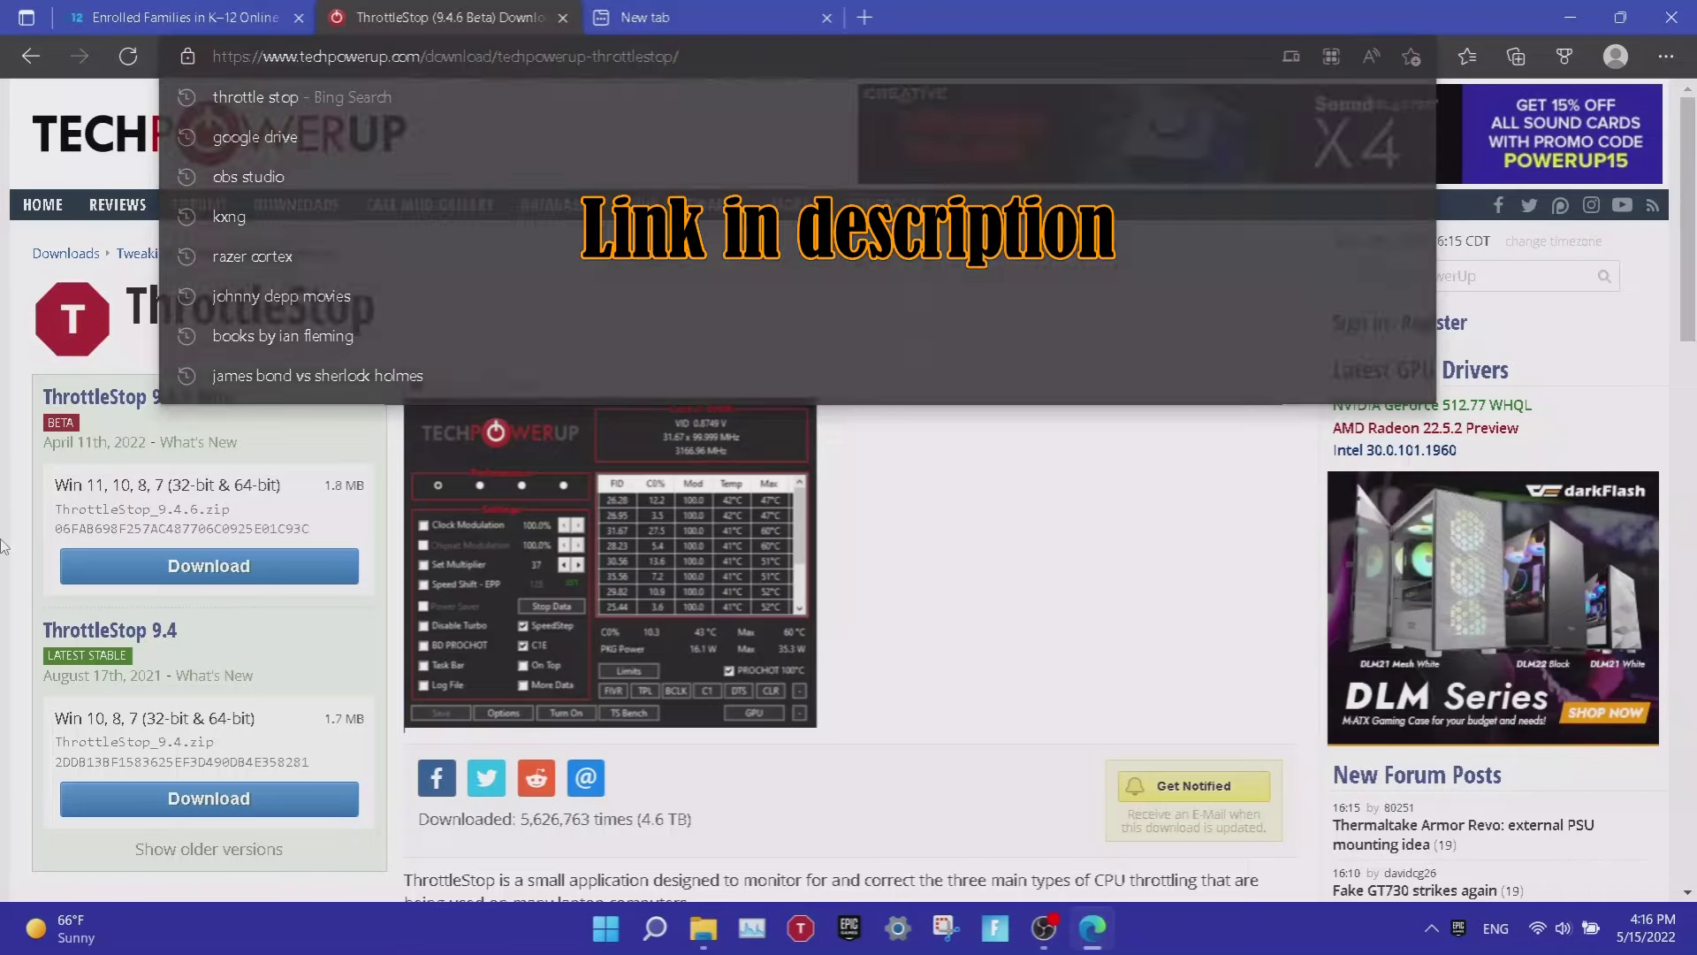
{"action": "left_click", "coordinate": [5, 539]}
{"action": "left_click", "coordinate": [246, 565]}
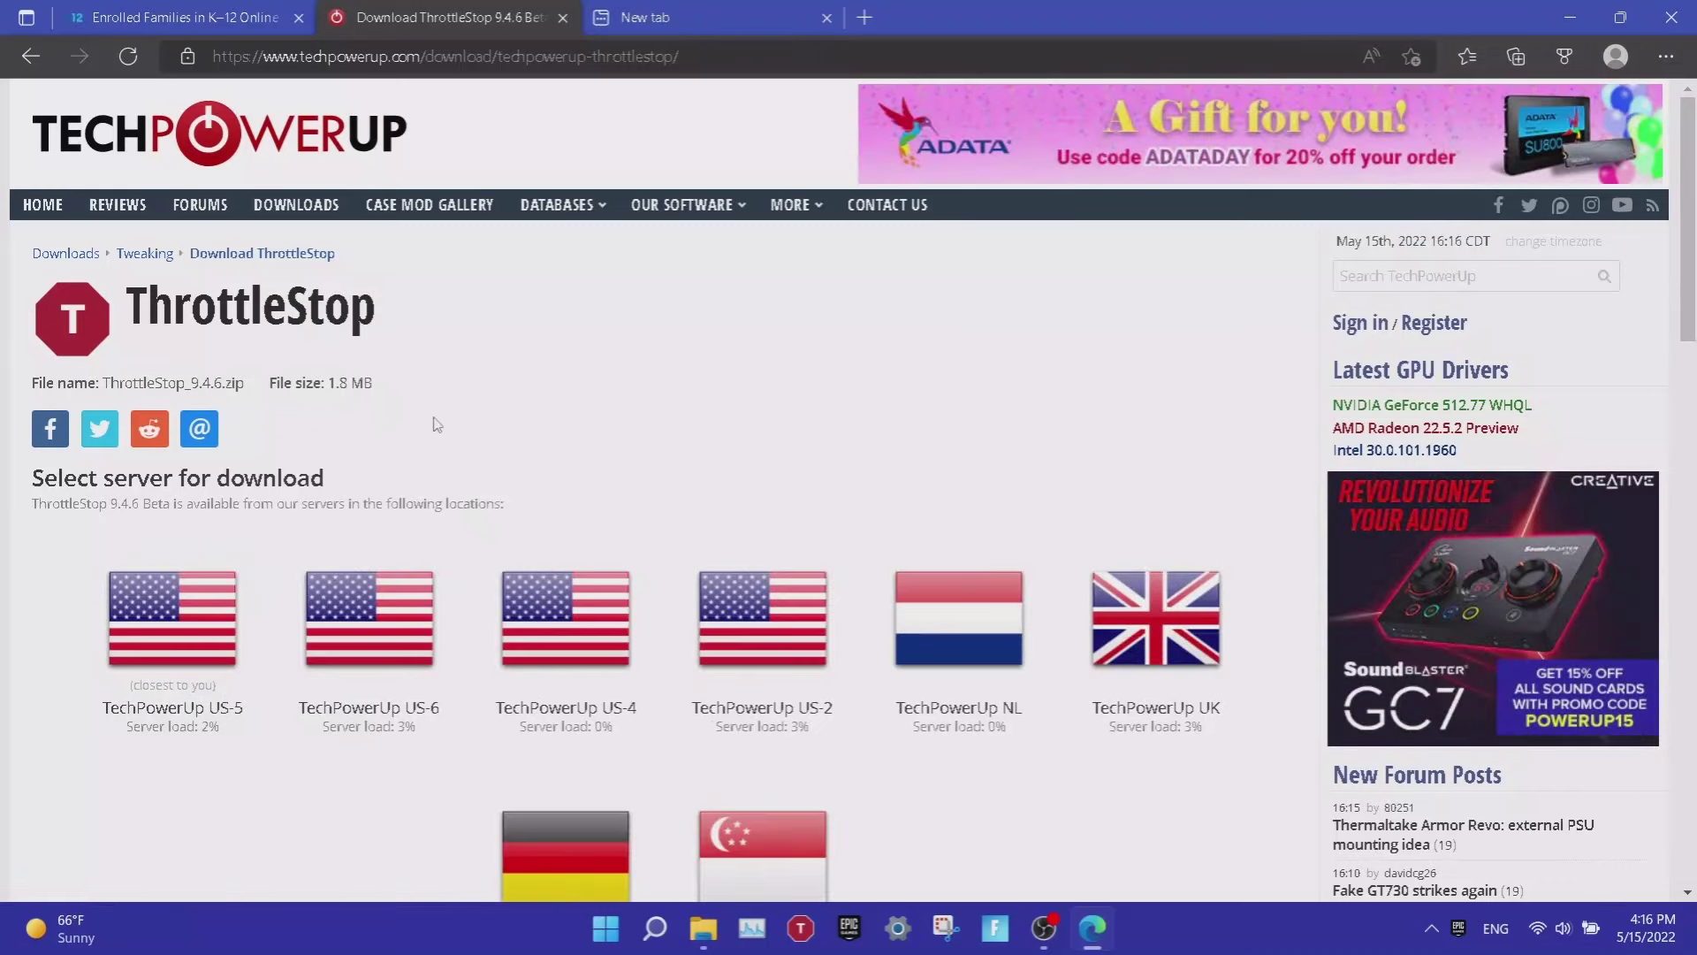
{"action": "scroll", "coordinate": [433, 425], "scroll_direction": "down", "scroll_amount": 2}
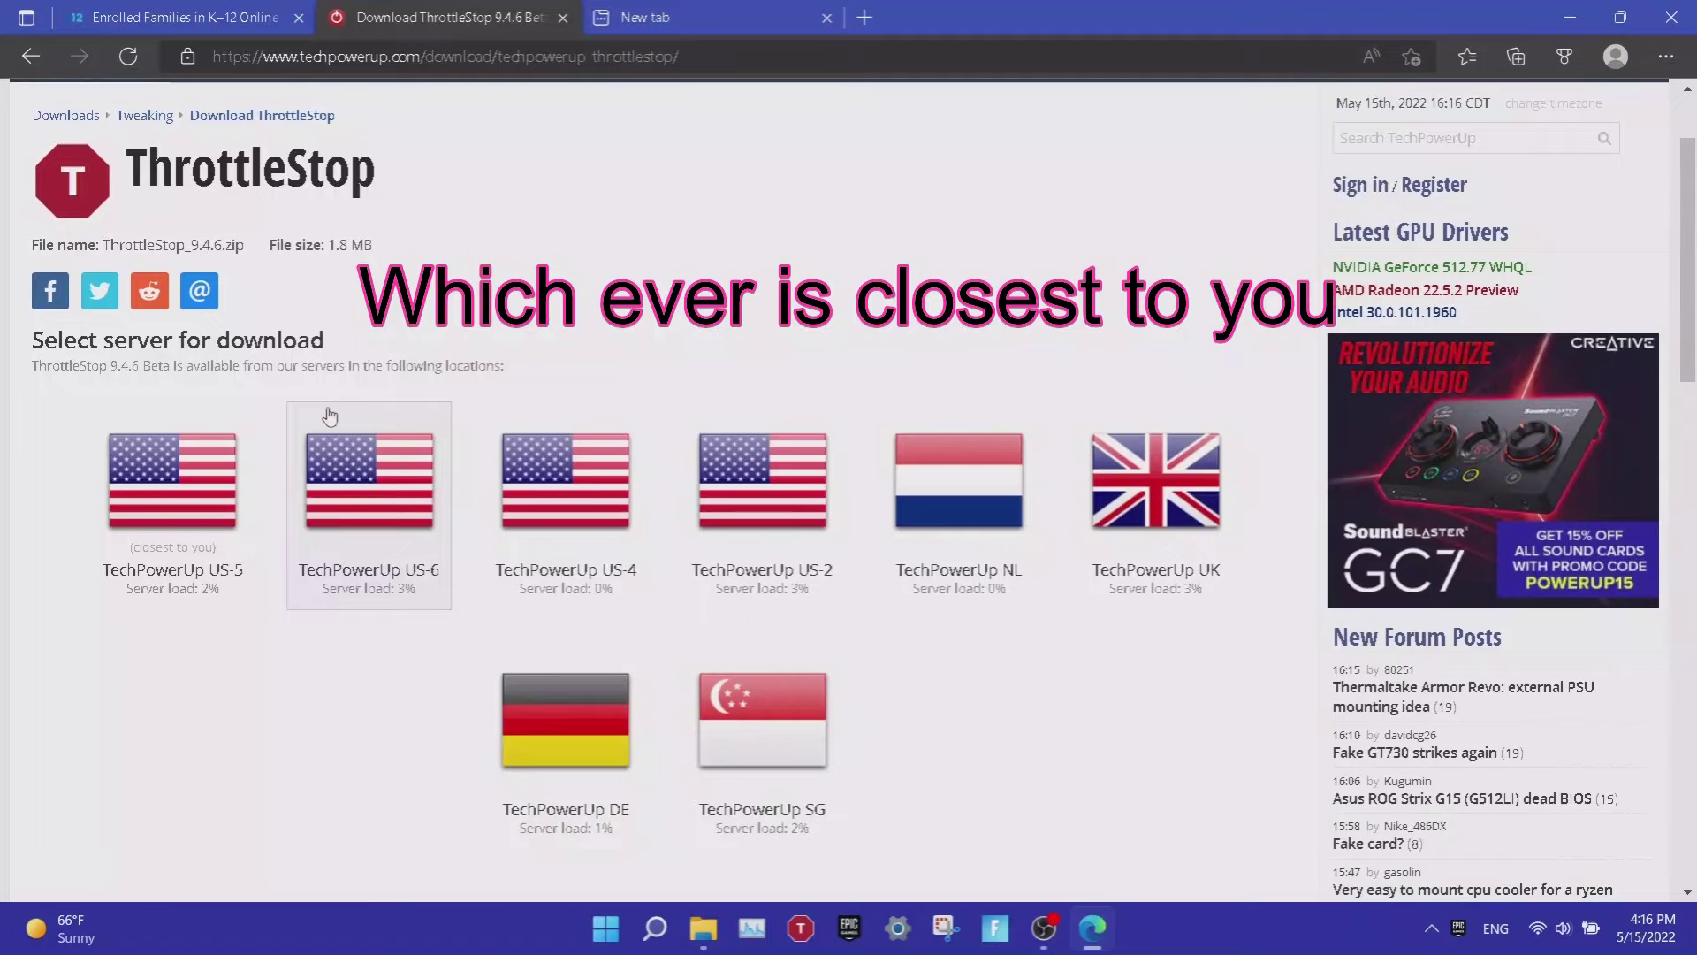
{"action": "left_click", "coordinate": [147, 484]}
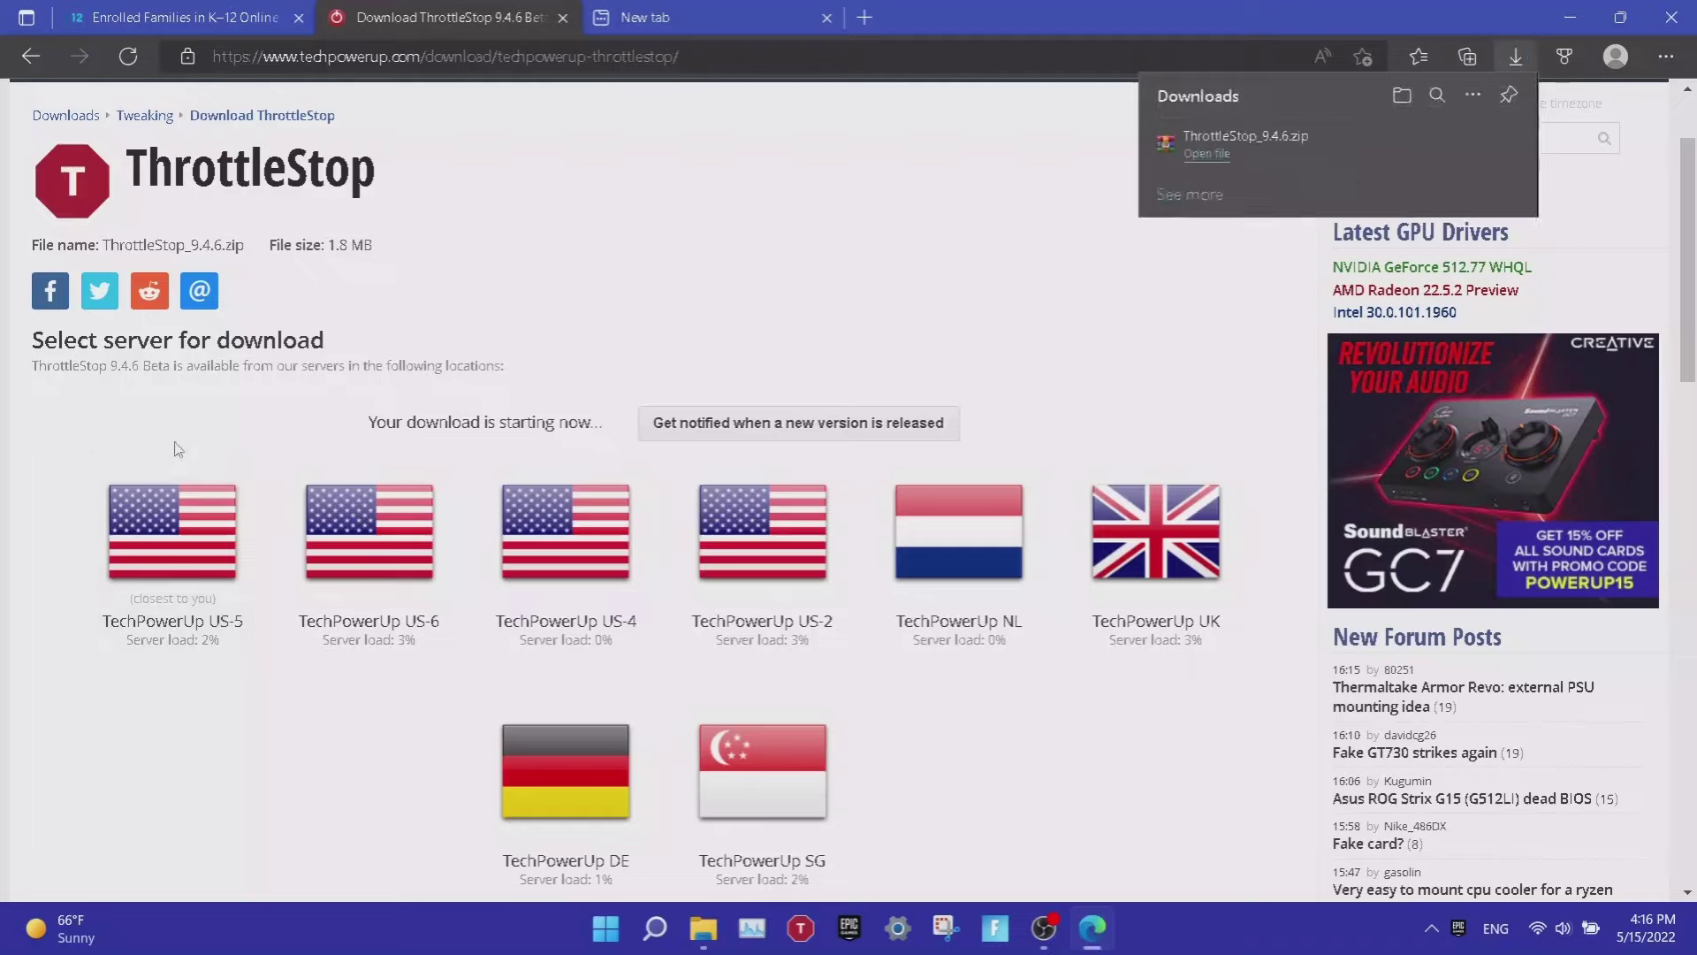
Open the downloaded ThrottleStop_9.4.6.zip archive, launch ThrottleStop.exe from it, and accept the risk notice.
{"action": "left_click", "coordinate": [1278, 157]}
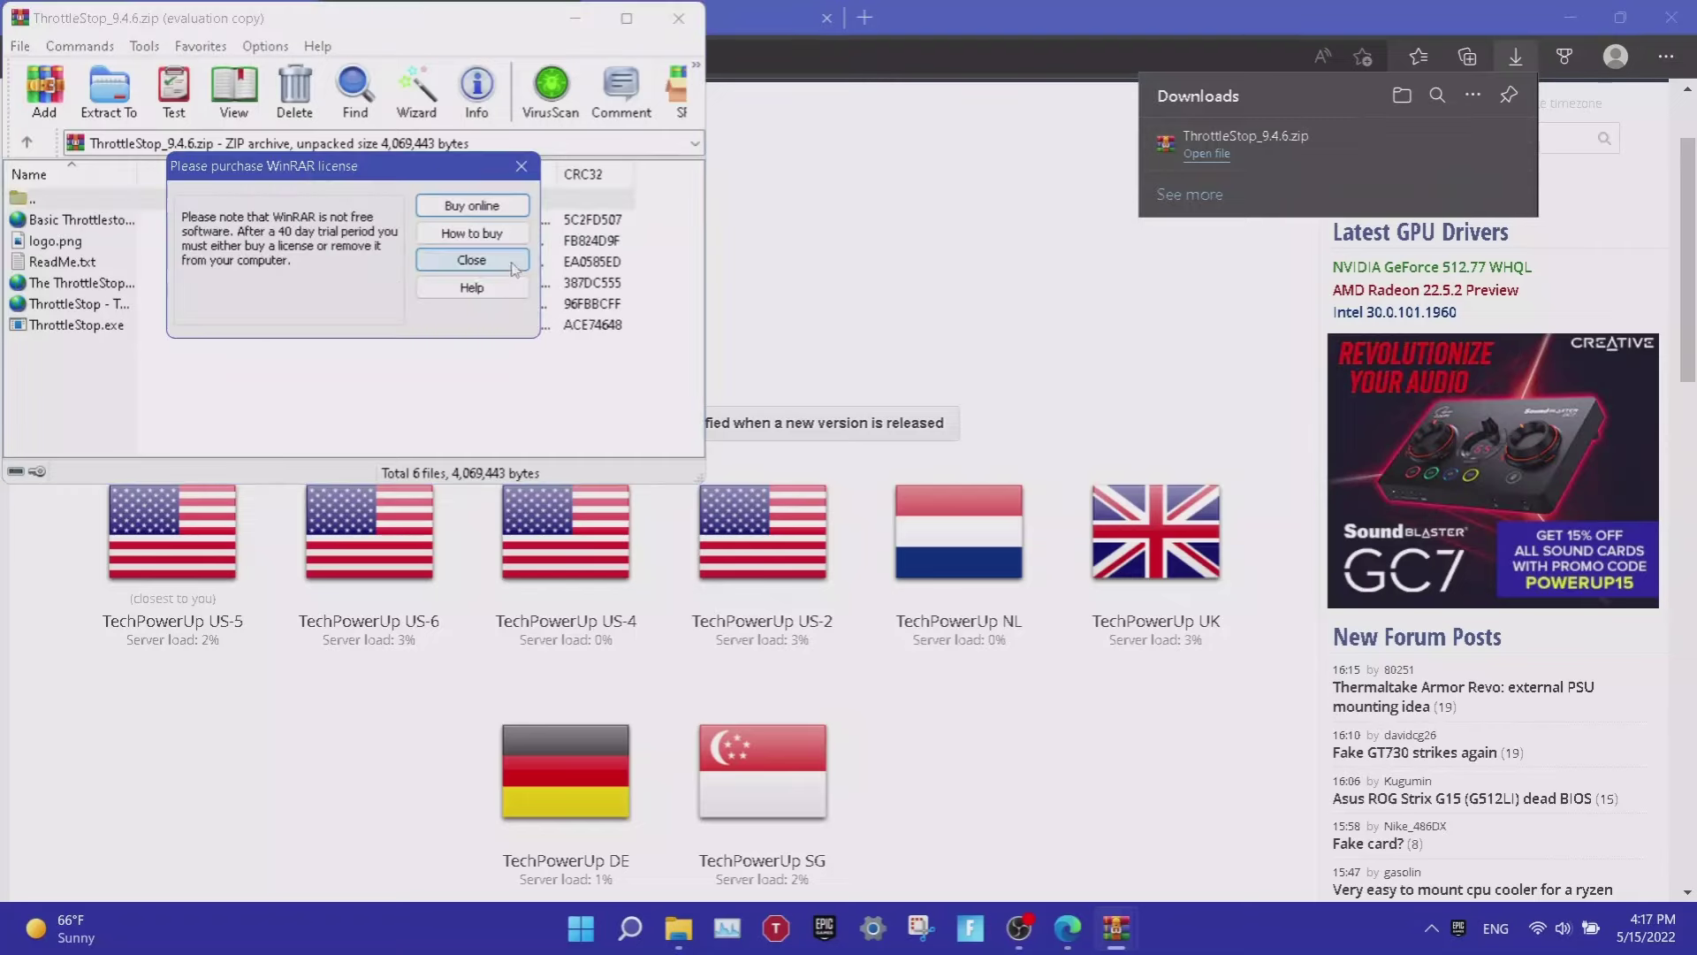
{"action": "left_click", "coordinate": [471, 260]}
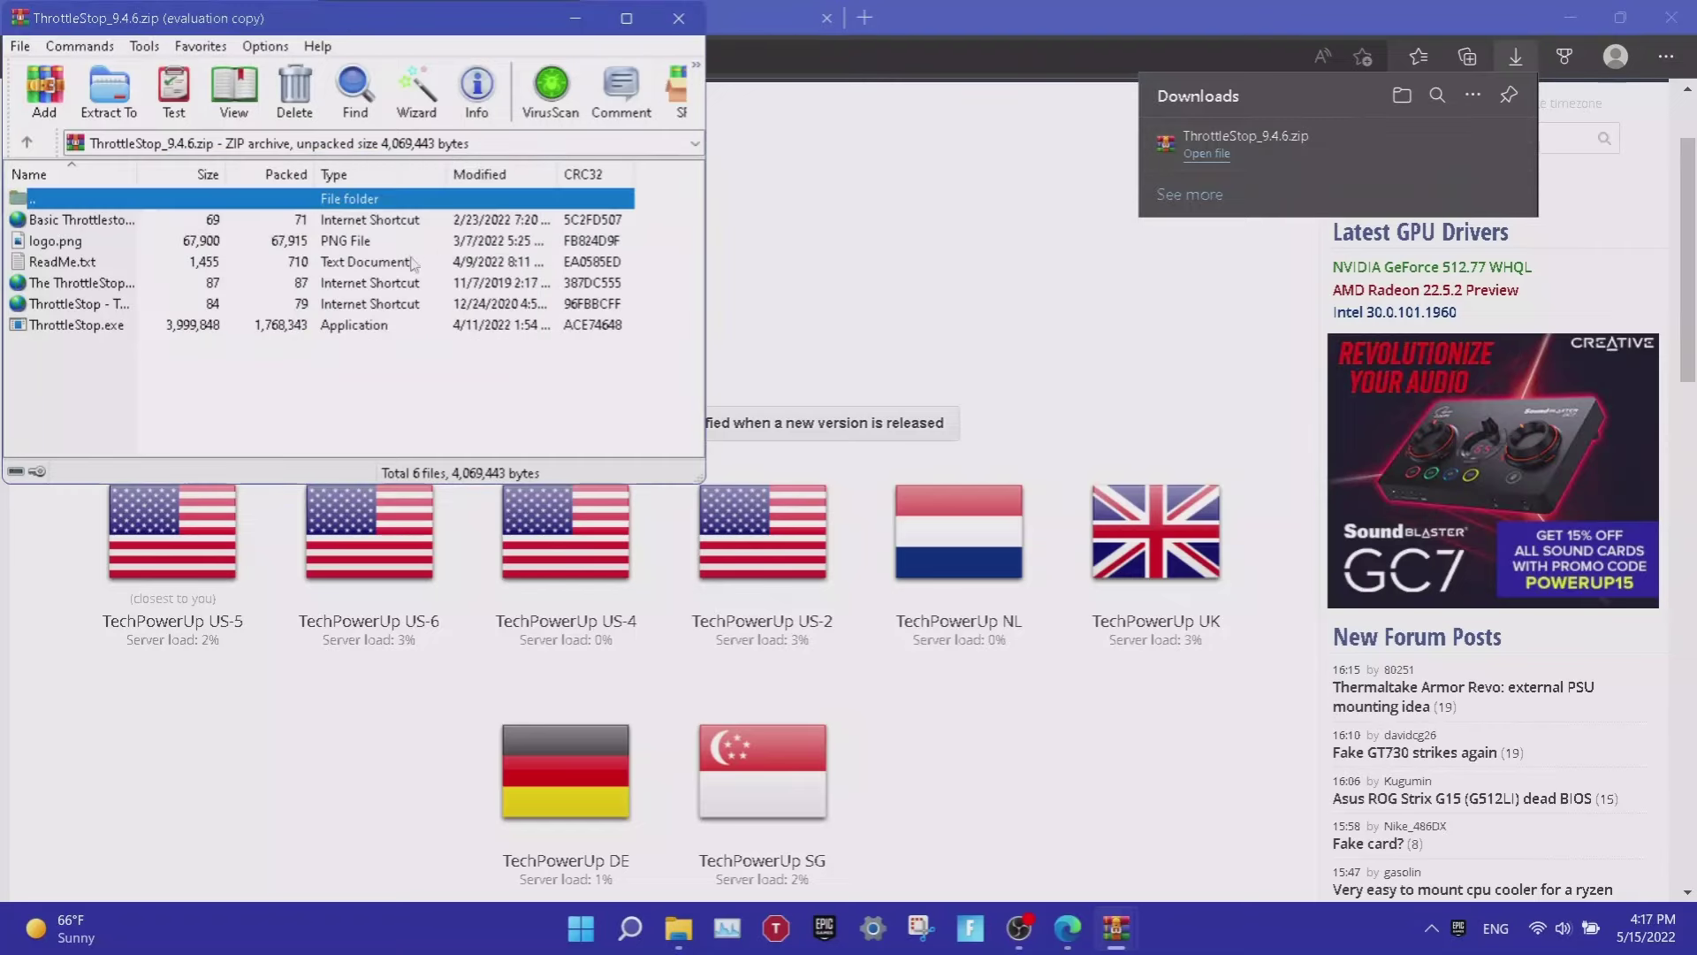
{"action": "left_click", "coordinate": [74, 324]}
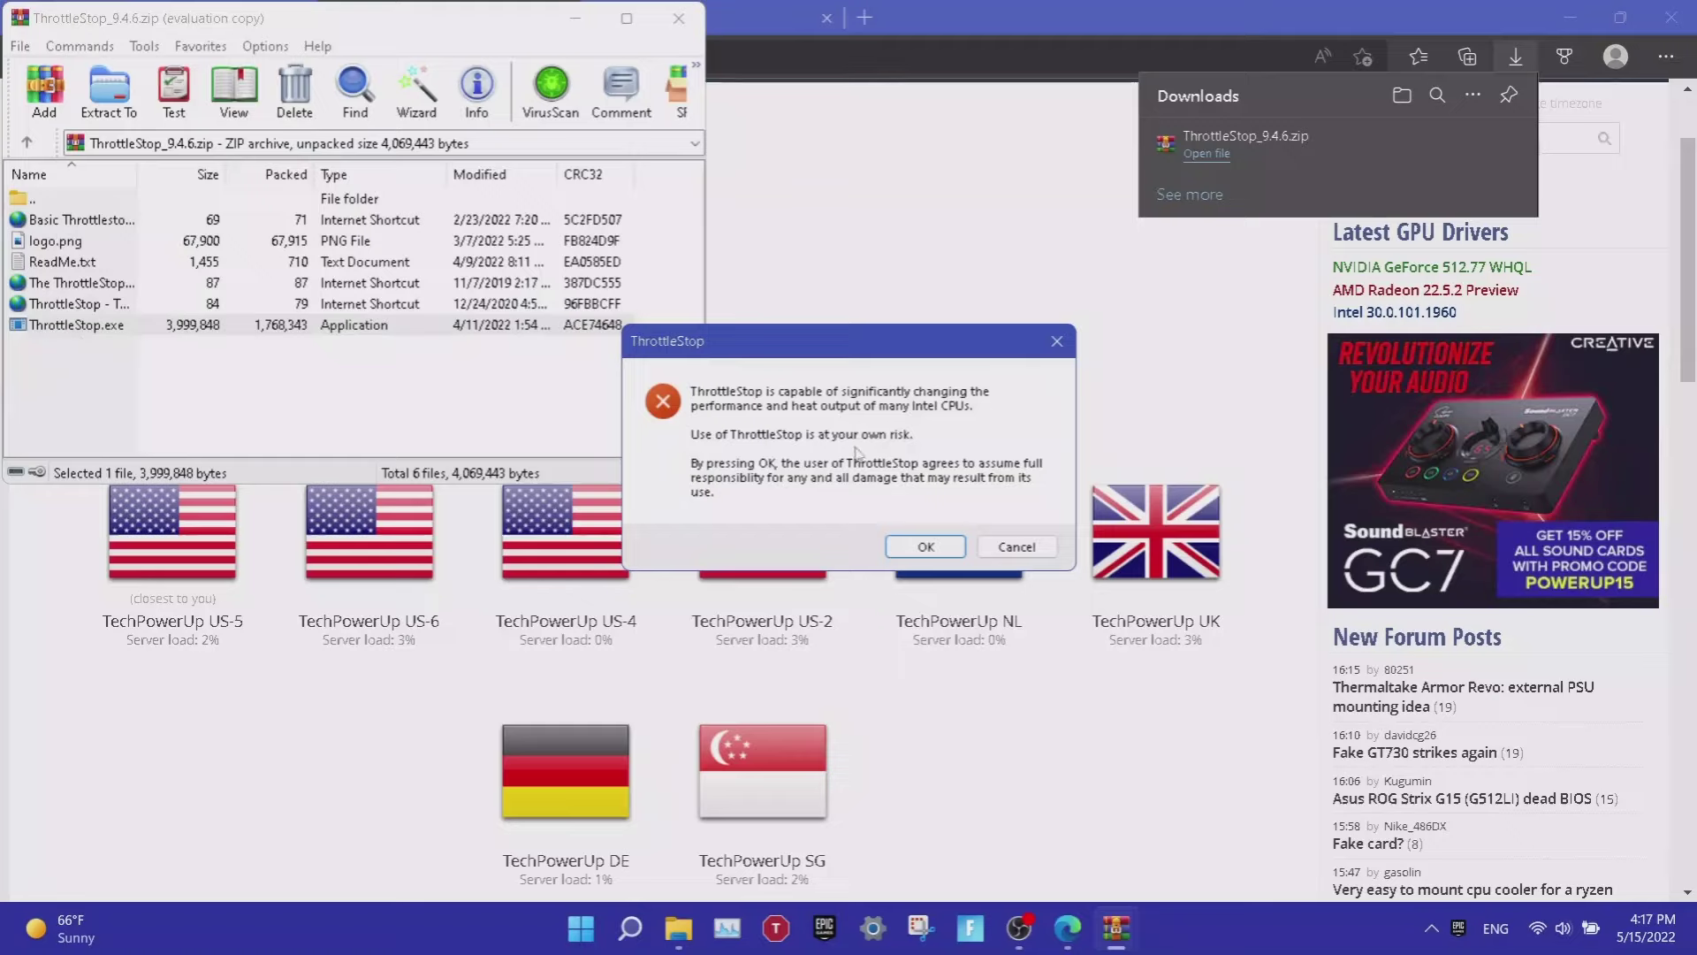
{"action": "left_click", "coordinate": [936, 548]}
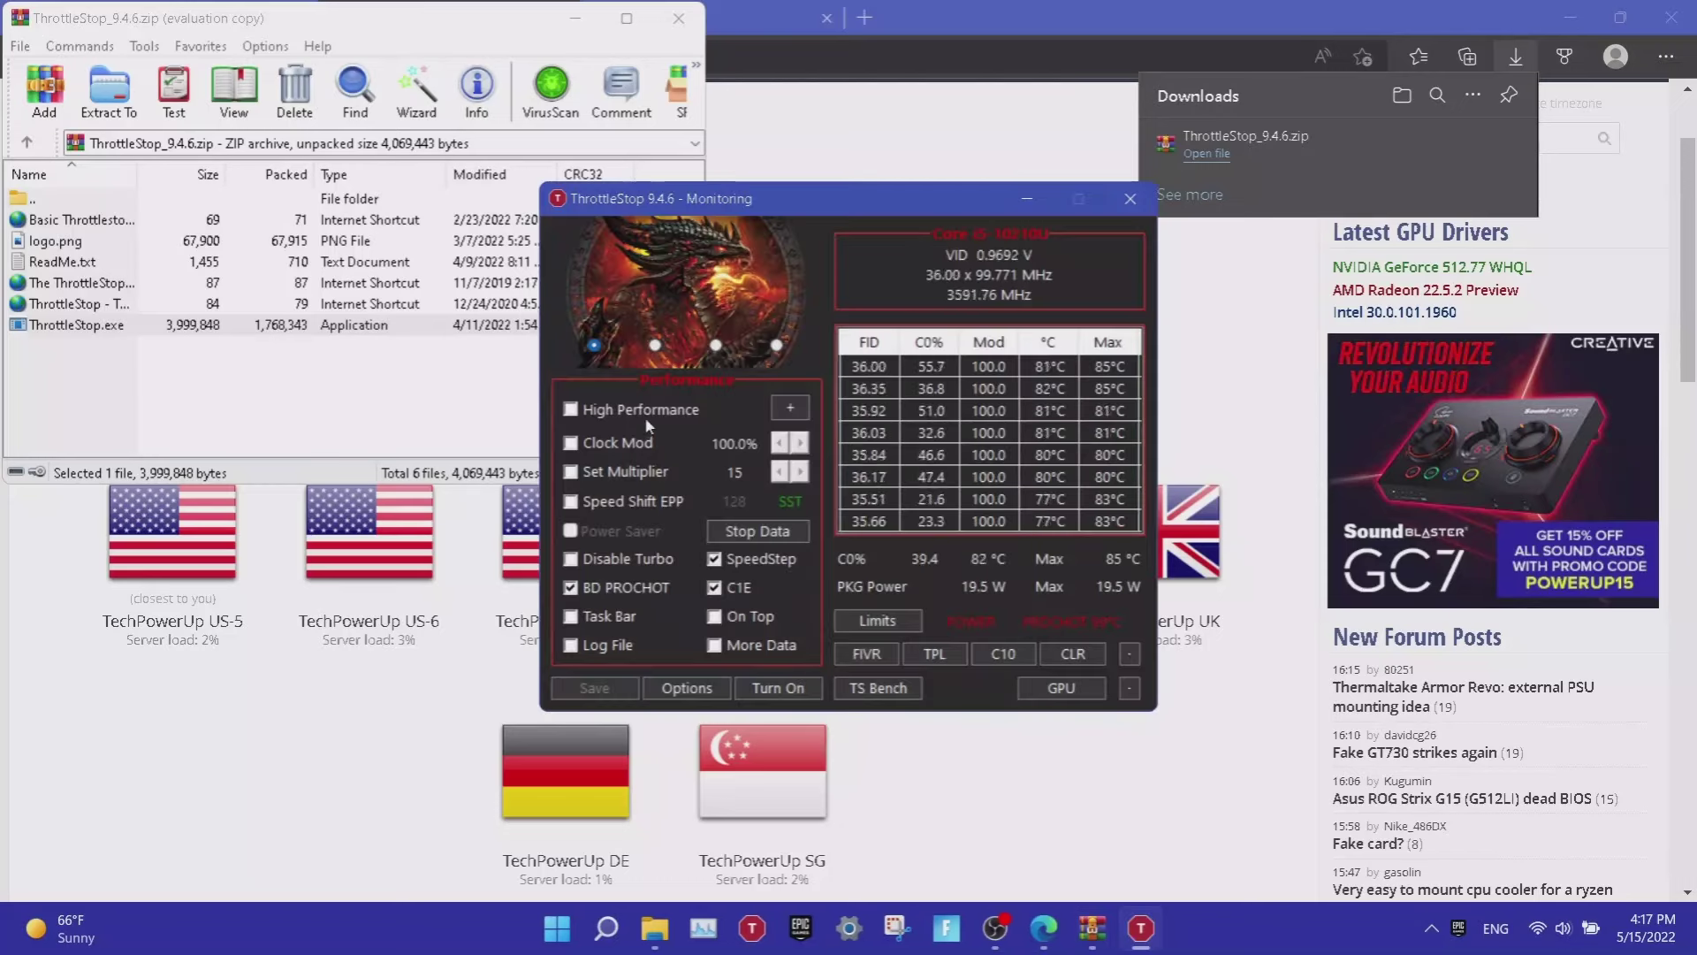
Enable High Performance in ThrottleStop's first and second profiles, turn ThrottleStop on, and minimize it.
{"action": "left_click", "coordinate": [585, 410]}
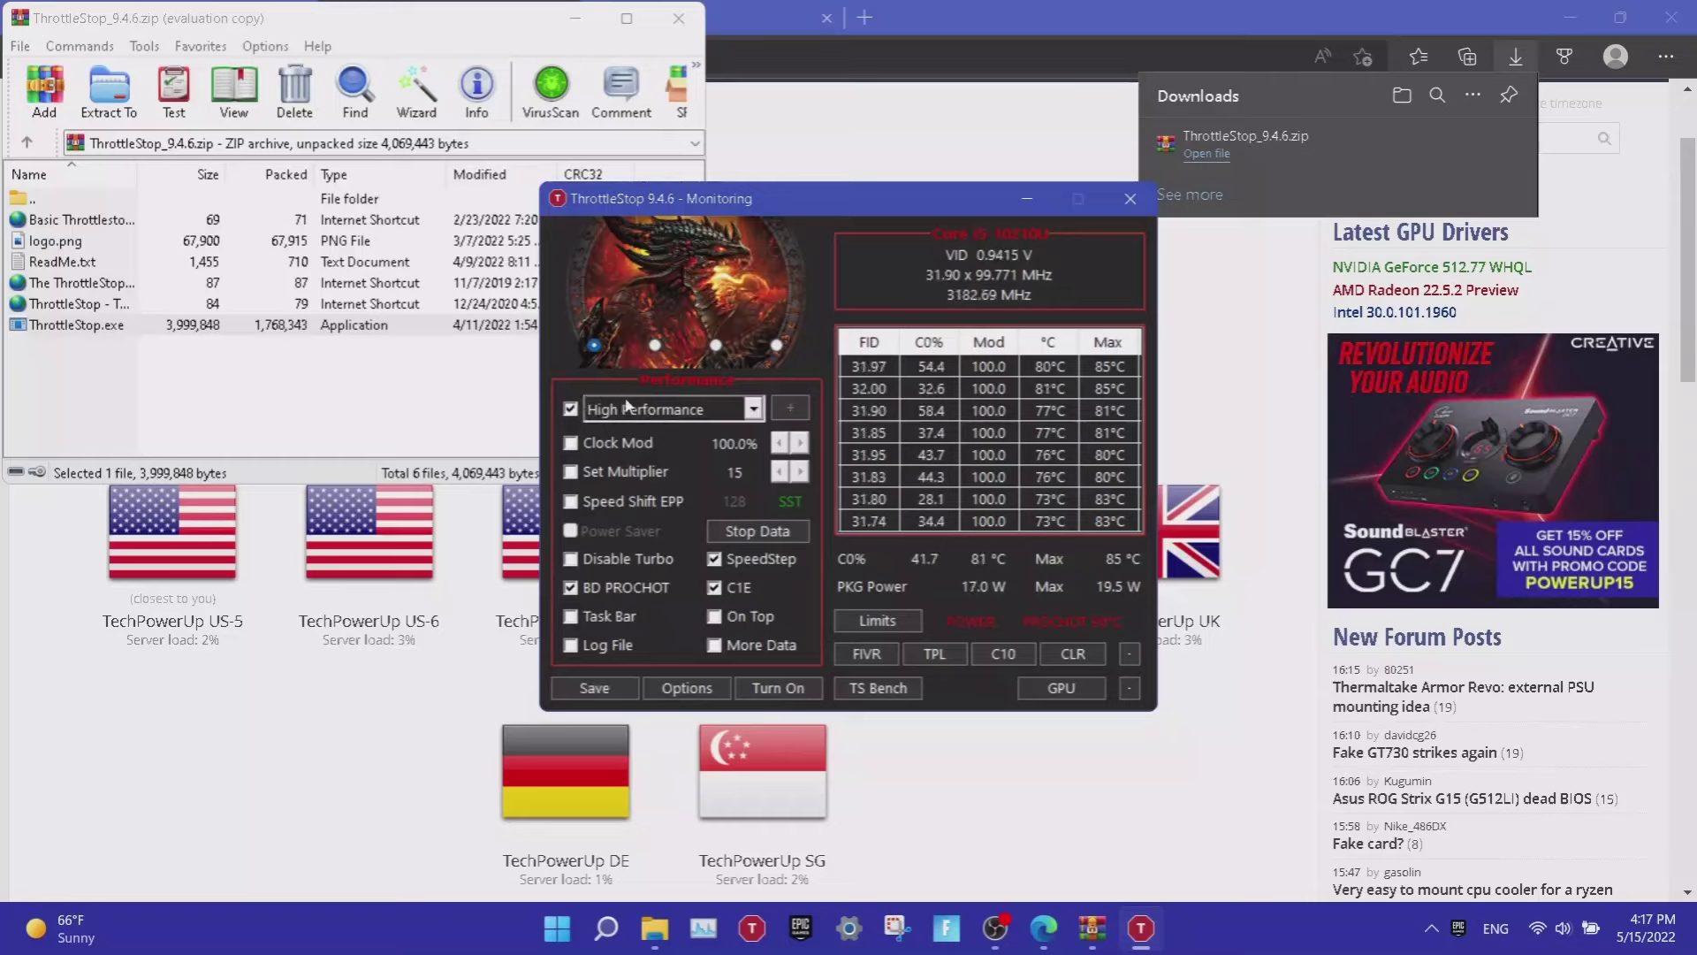
{"action": "left_click", "coordinate": [654, 345]}
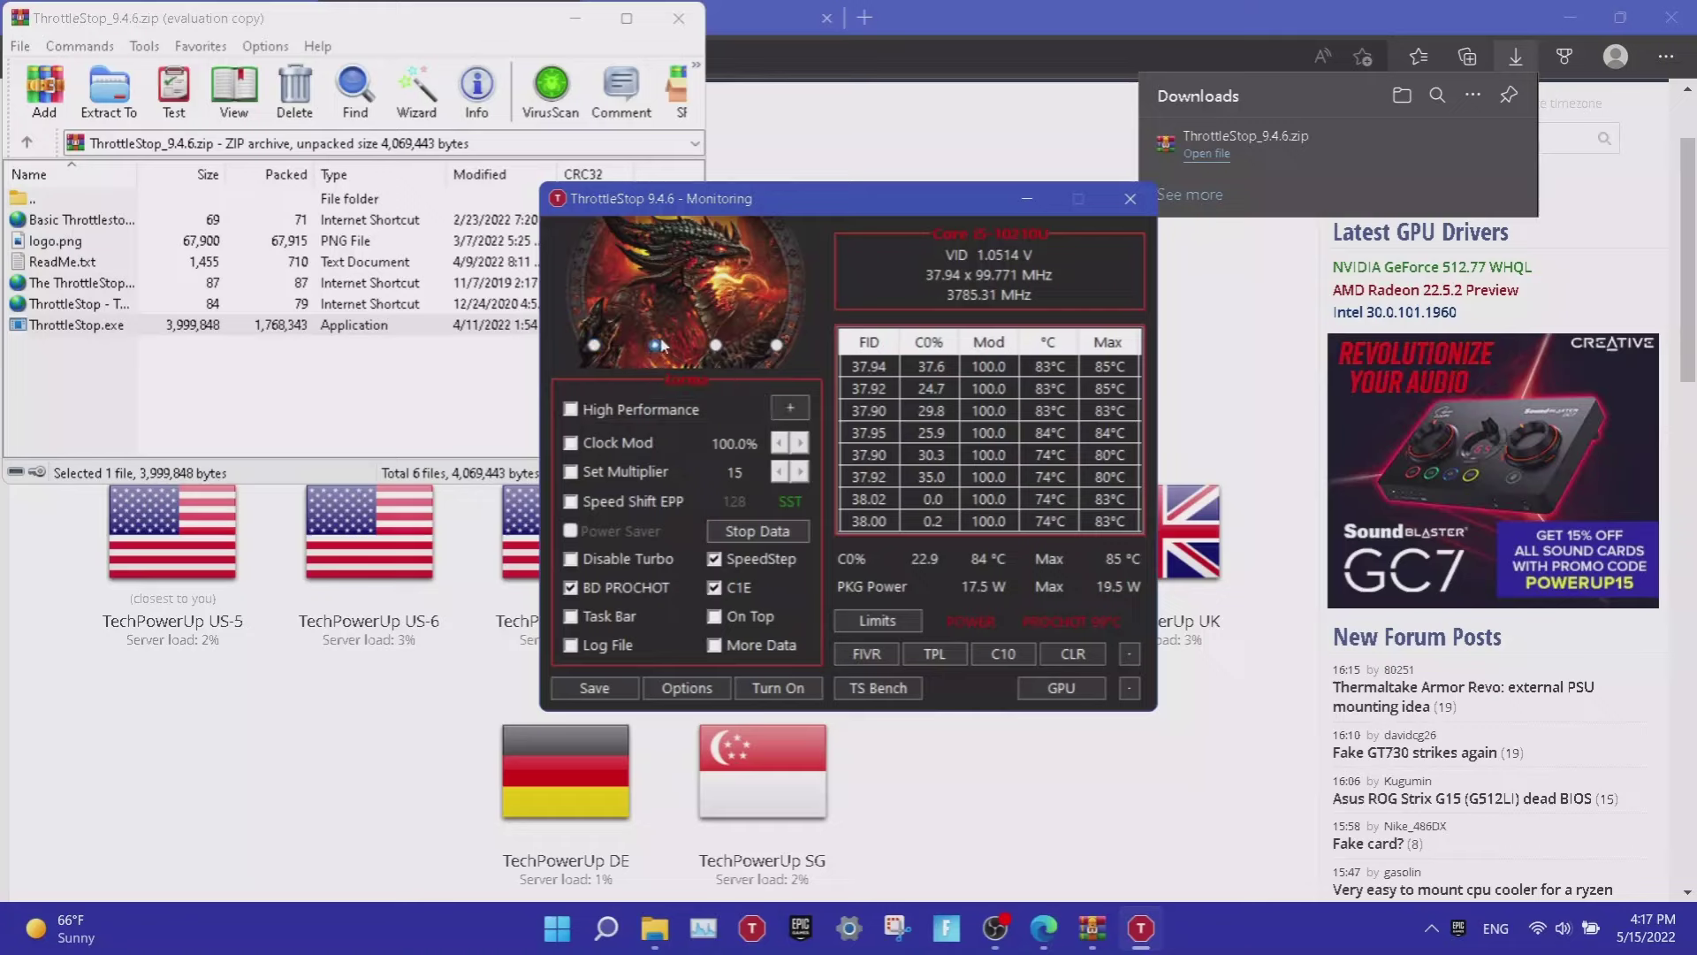
{"action": "left_click", "coordinate": [642, 410]}
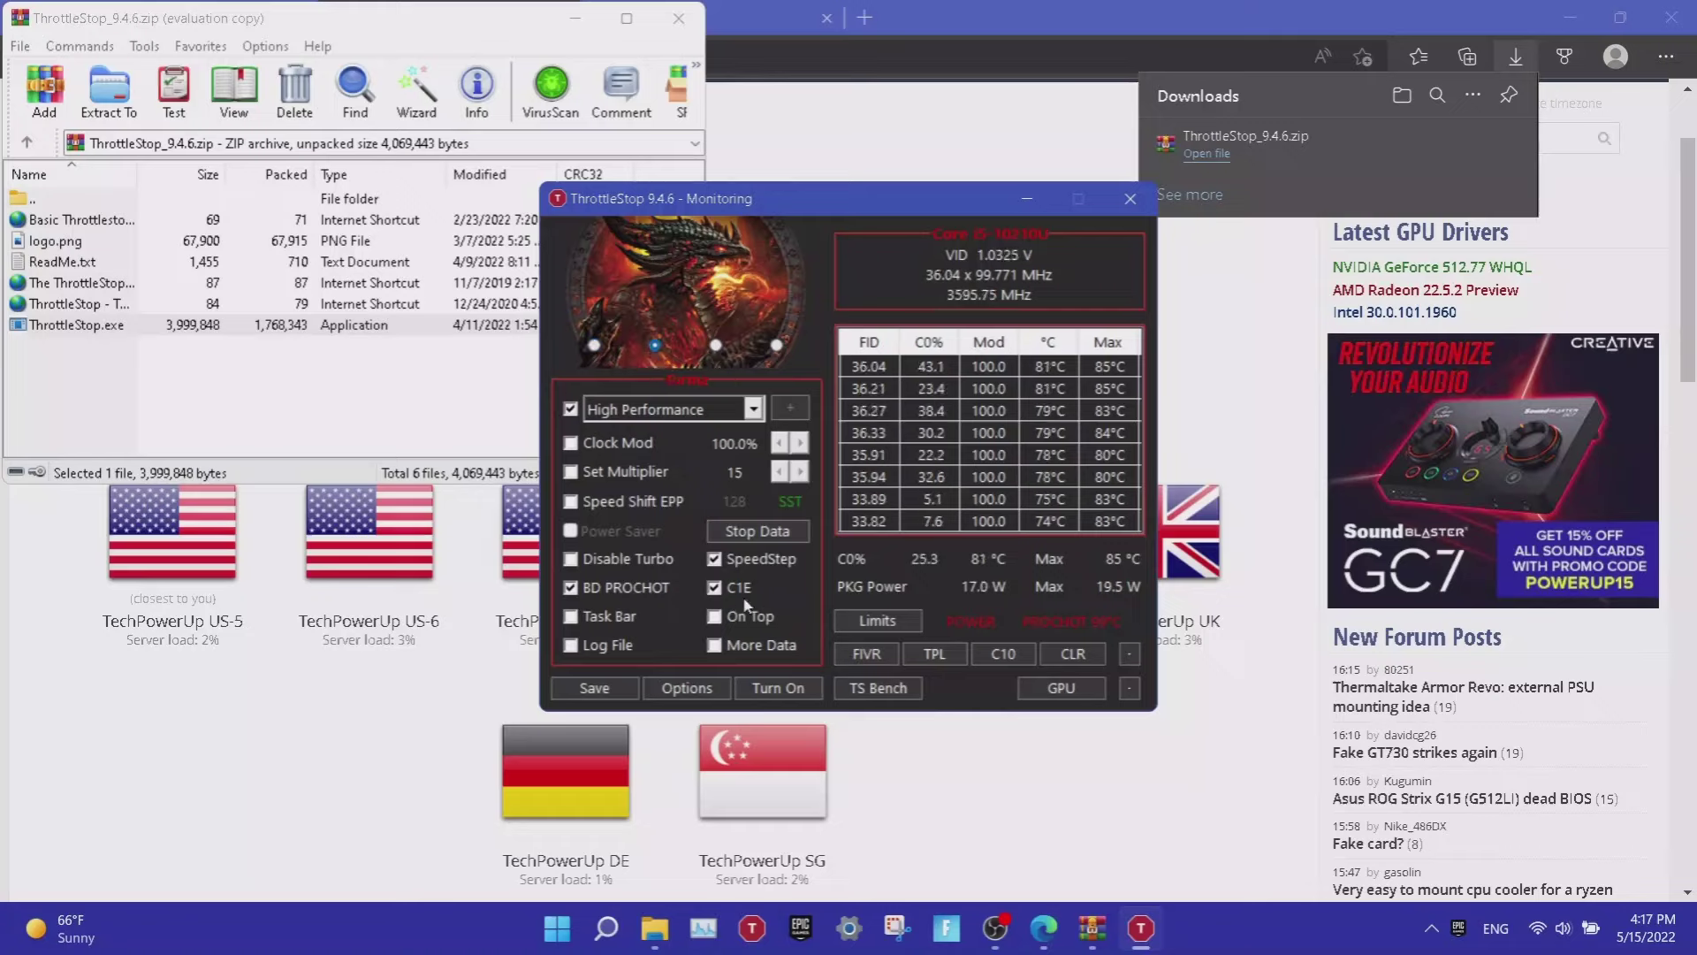
{"action": "left_click", "coordinate": [755, 688]}
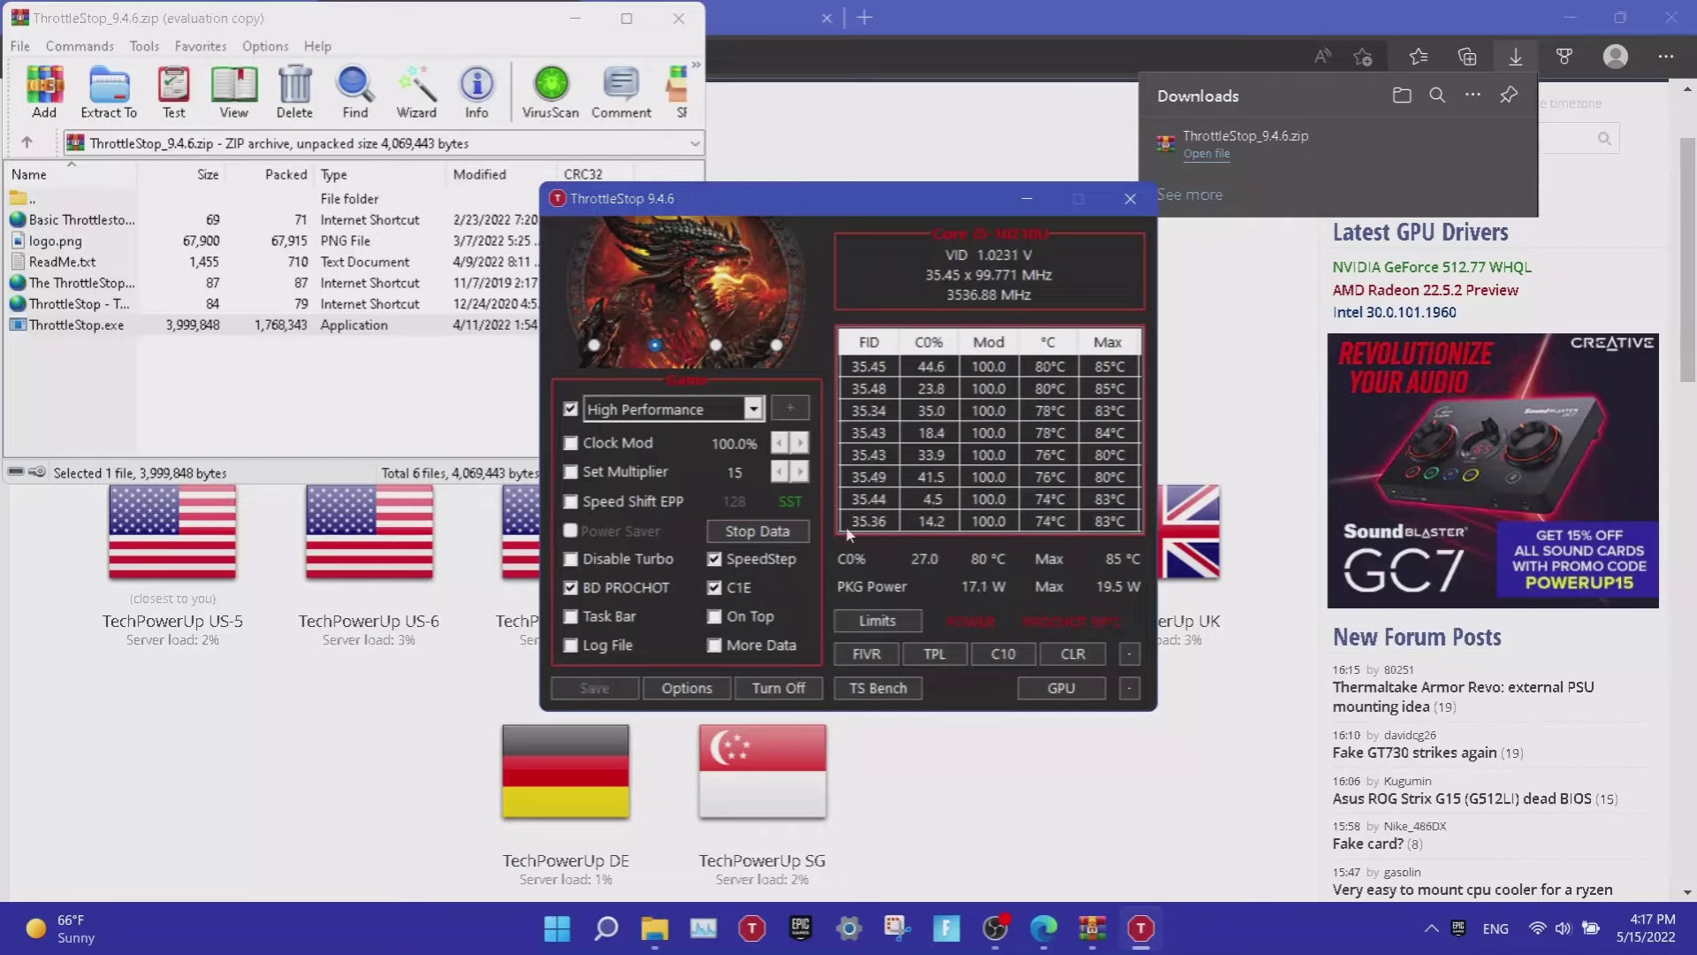
{"action": "left_click", "coordinate": [1027, 199]}
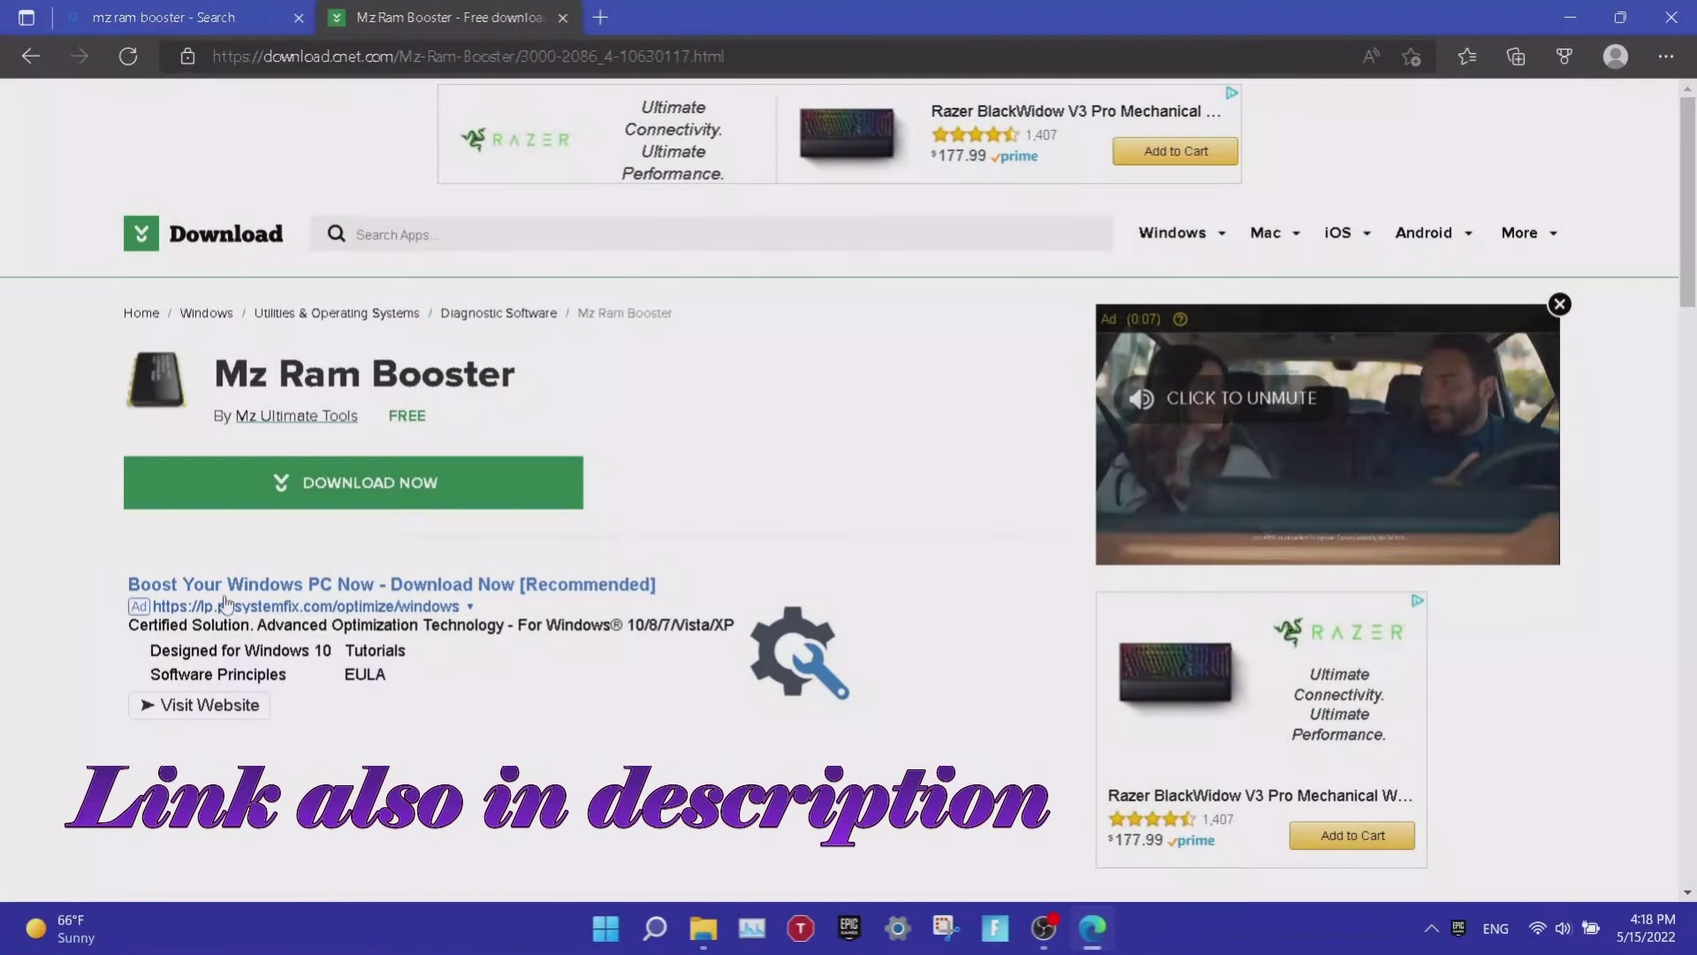
Download Mz Ram Booster from its CNET page and run mzram.exe, allowing the unverified publisher.
{"action": "left_click", "coordinate": [324, 484]}
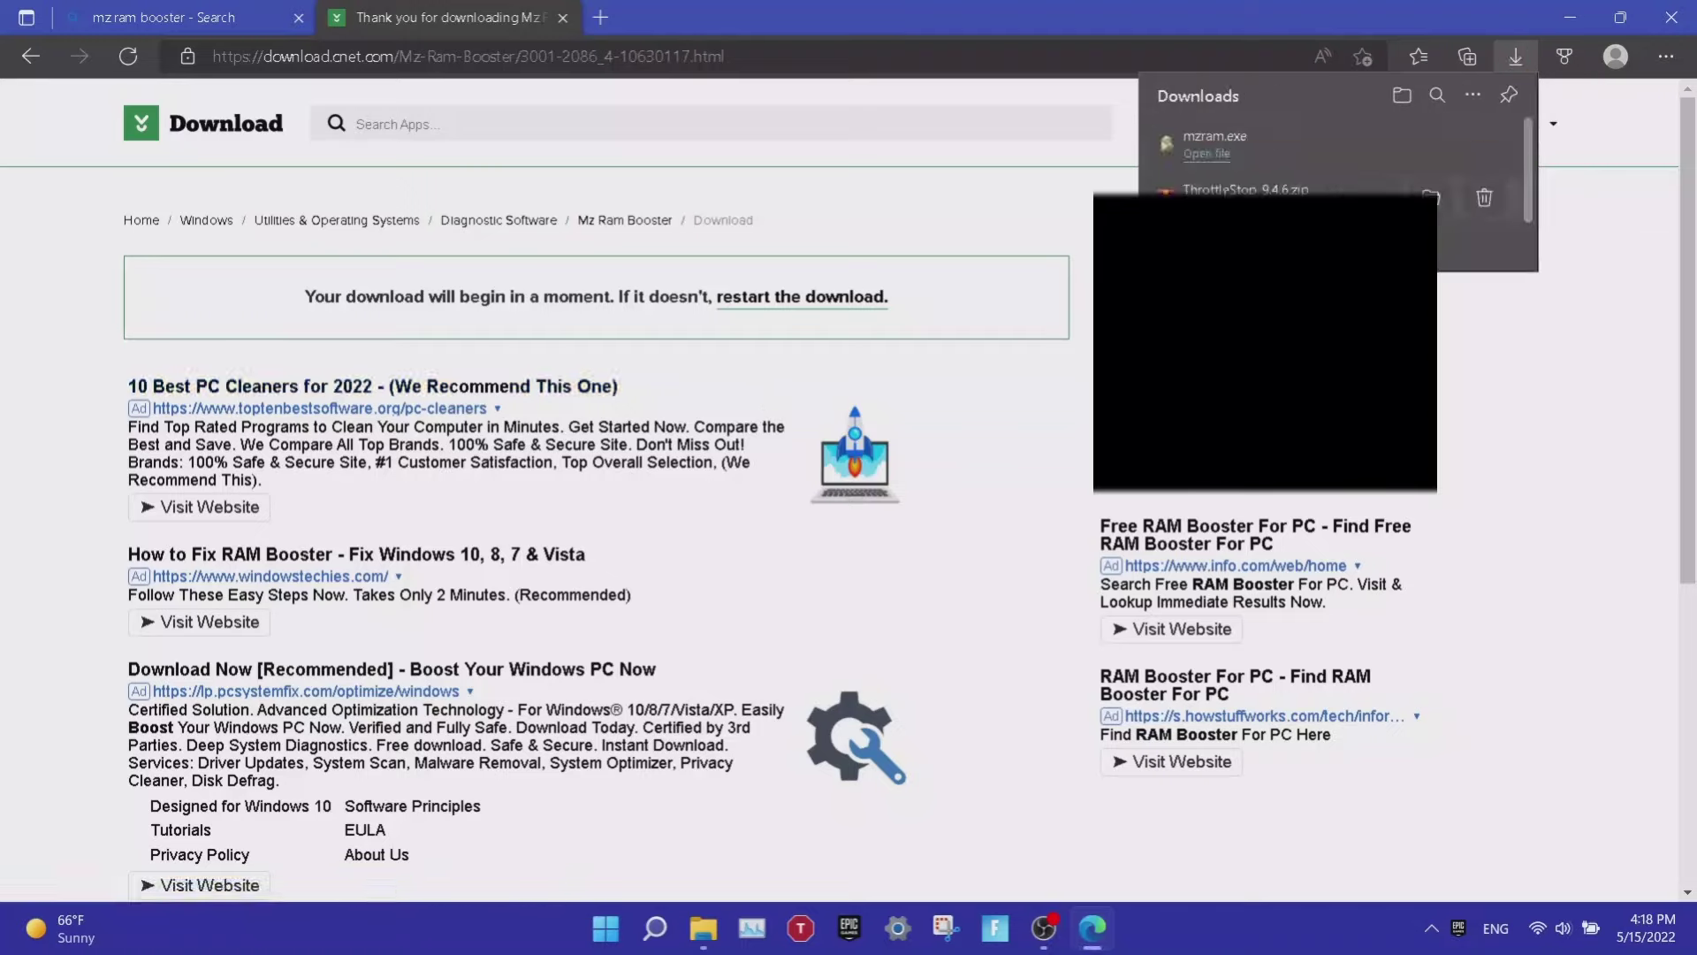
{"action": "left_click", "coordinate": [1304, 162]}
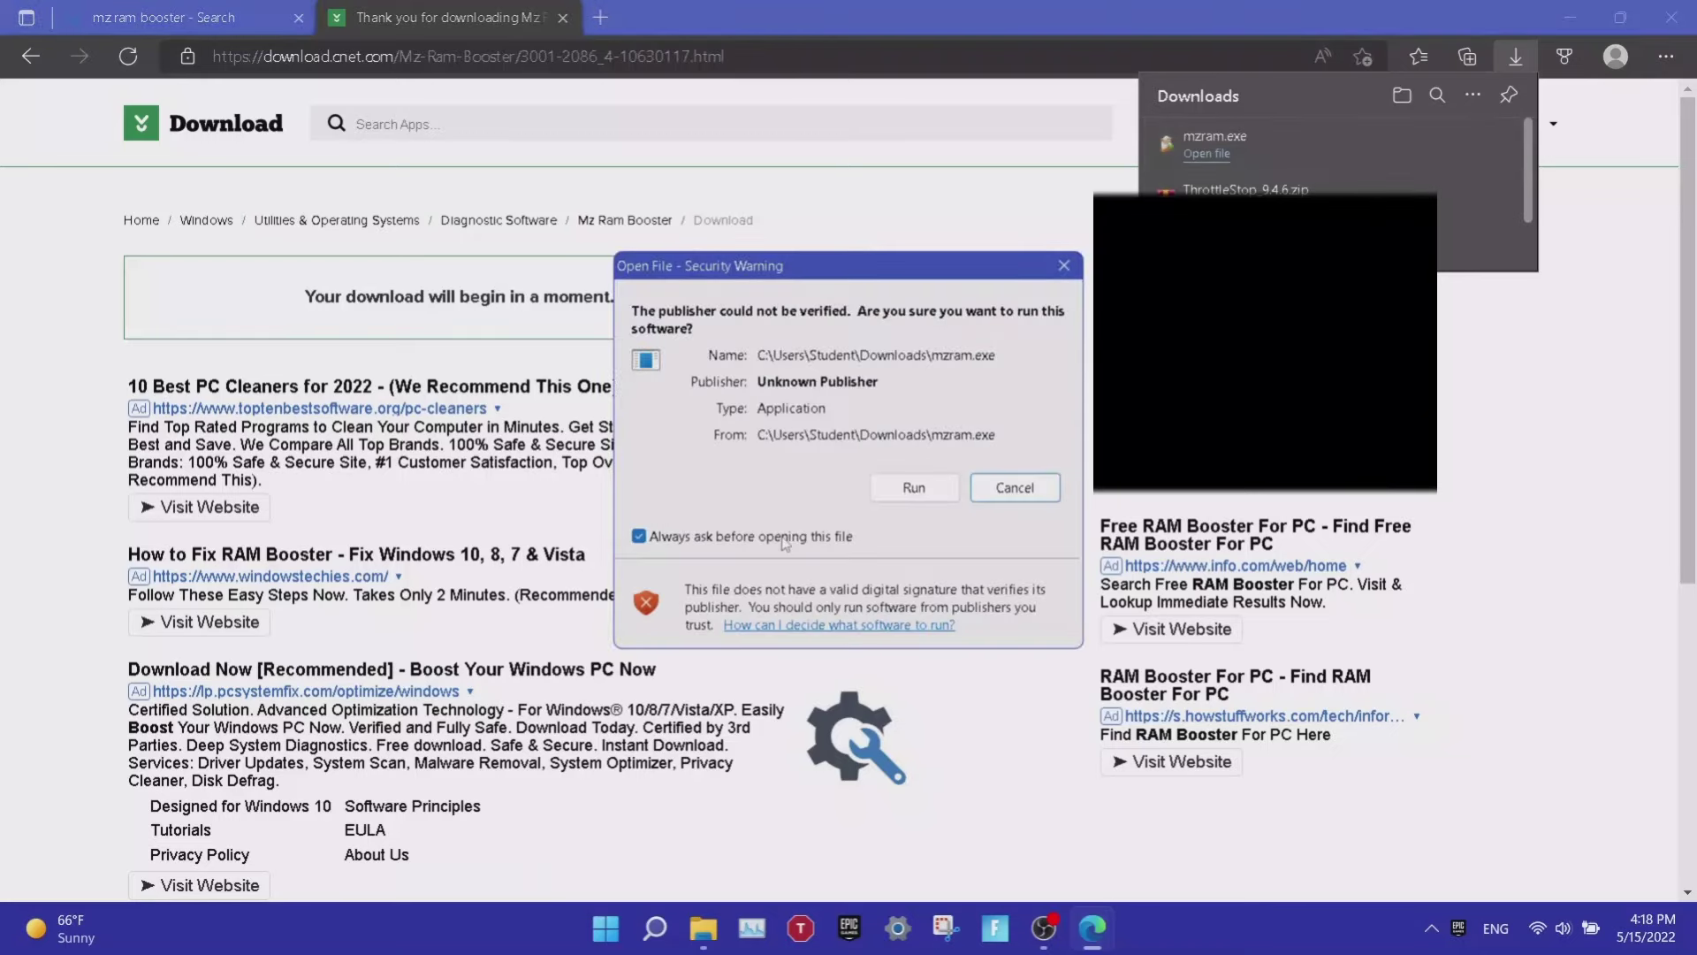
{"action": "left_click", "coordinate": [914, 487]}
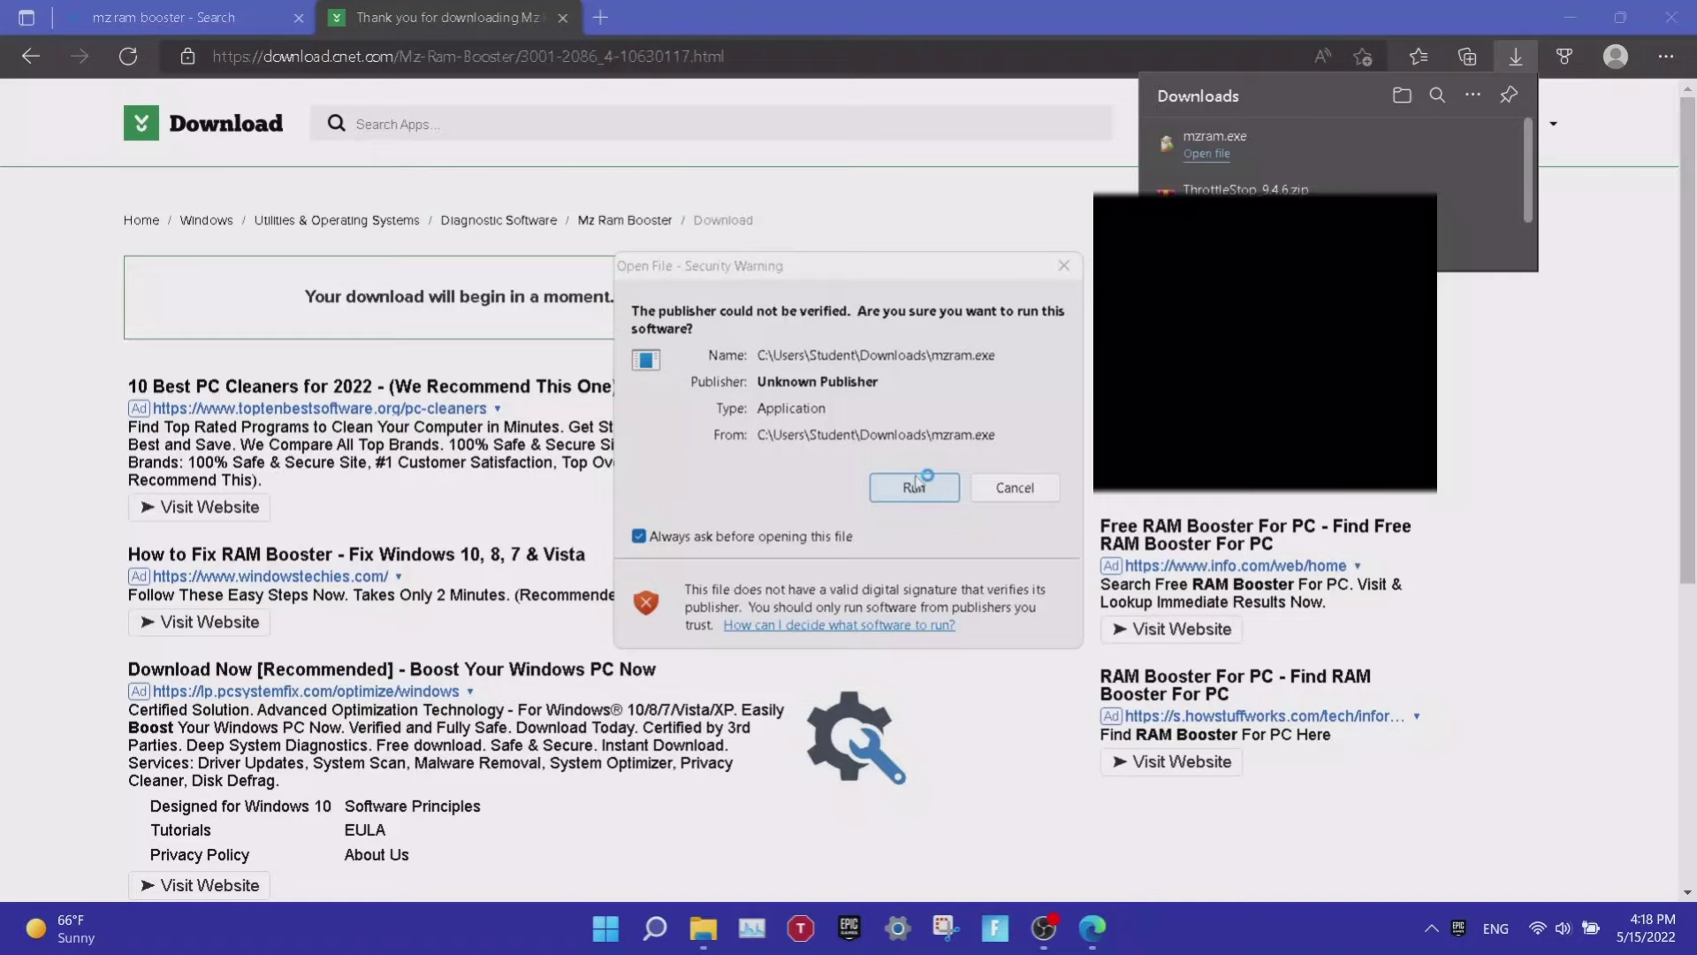
{"action": "left_click", "coordinate": [871, 514]}
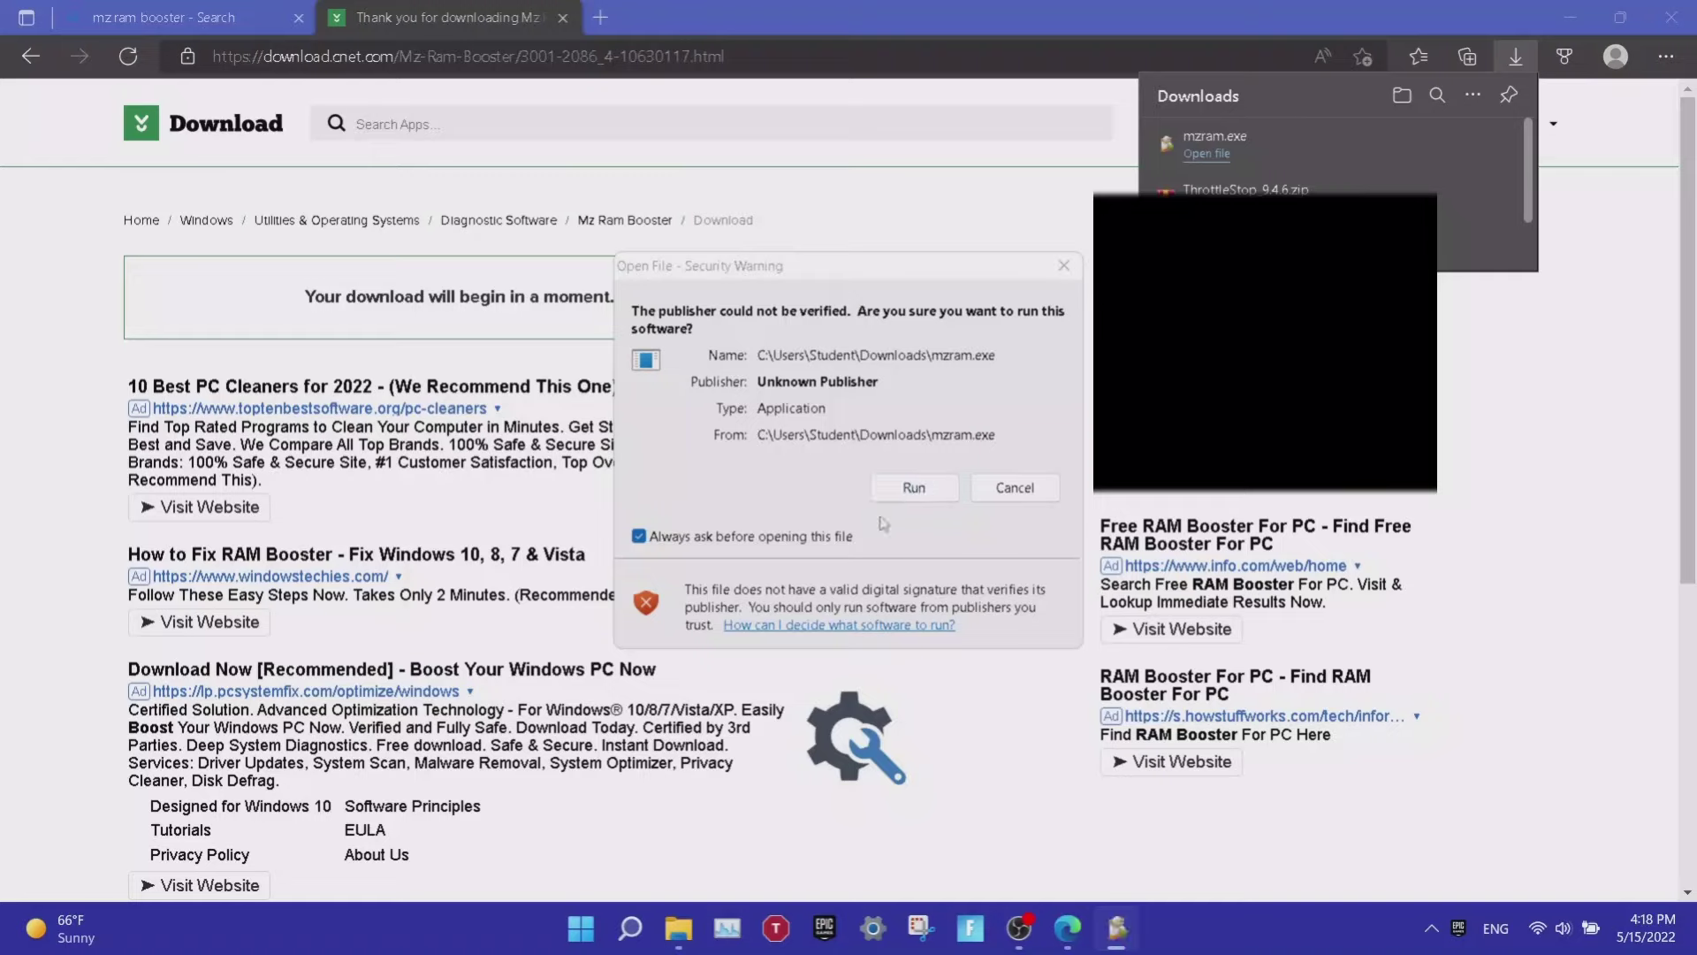
Install Mz RAM Booster with the default destination and Start menu folder, without desktop or Quick Launch icons, and finish the setup.
{"action": "left_click", "coordinate": [984, 640]}
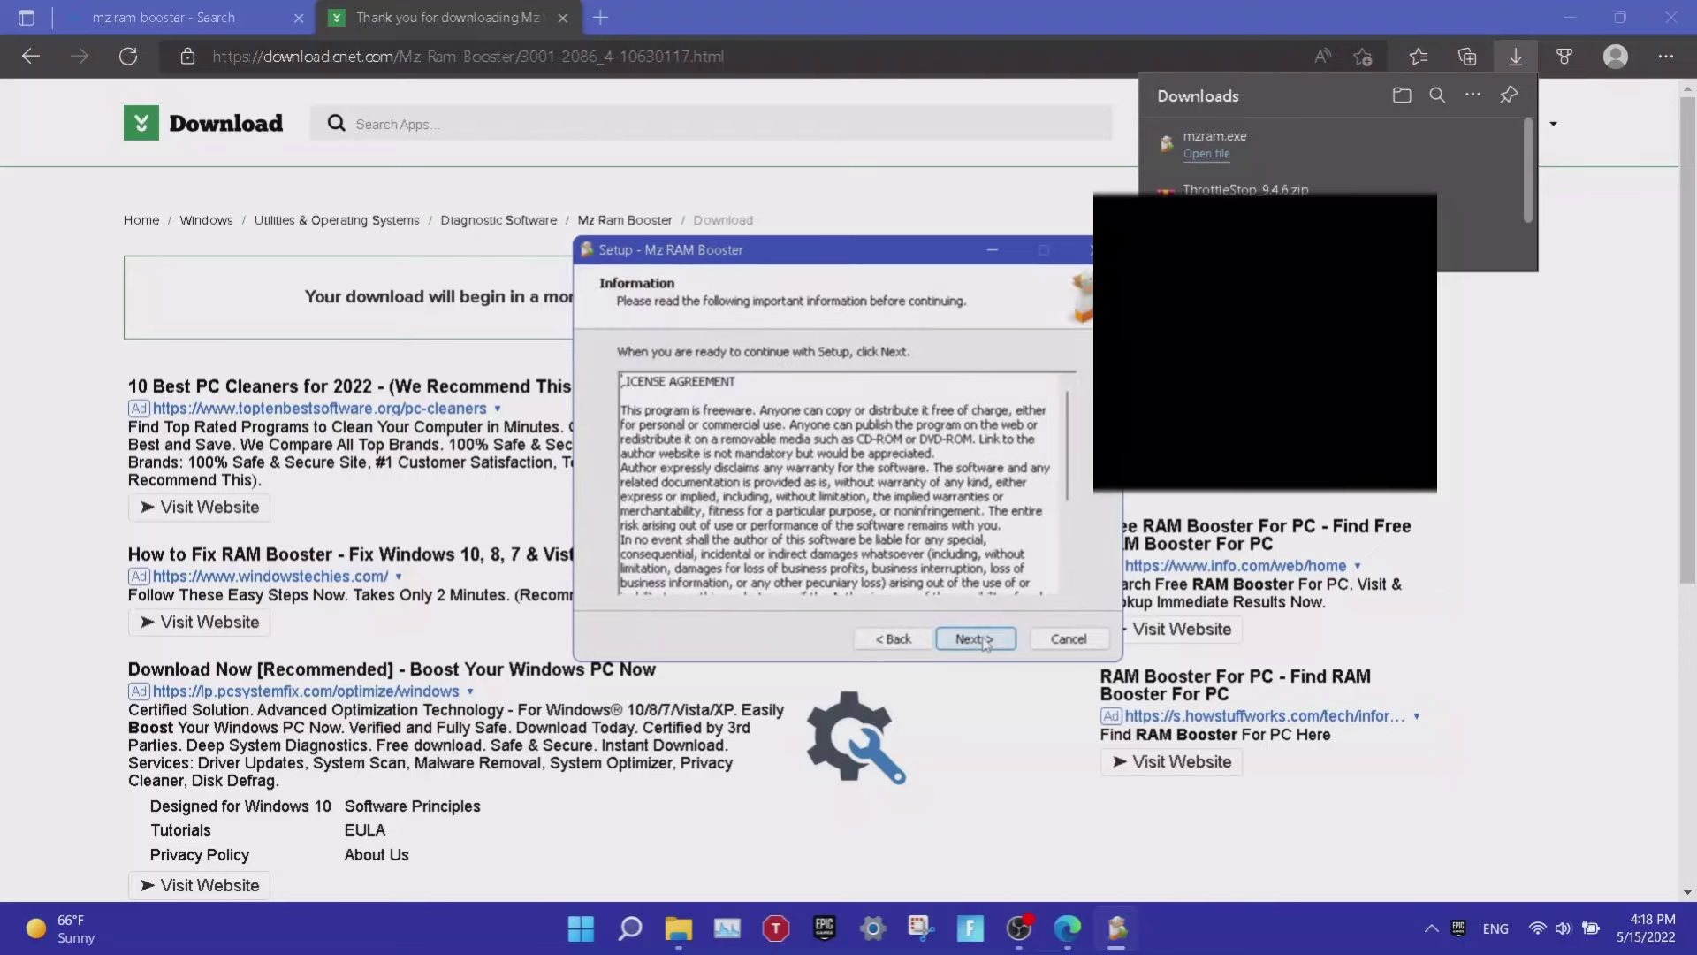
{"action": "scroll", "coordinate": [930, 530], "scroll_direction": "down", "scroll_amount": 4}
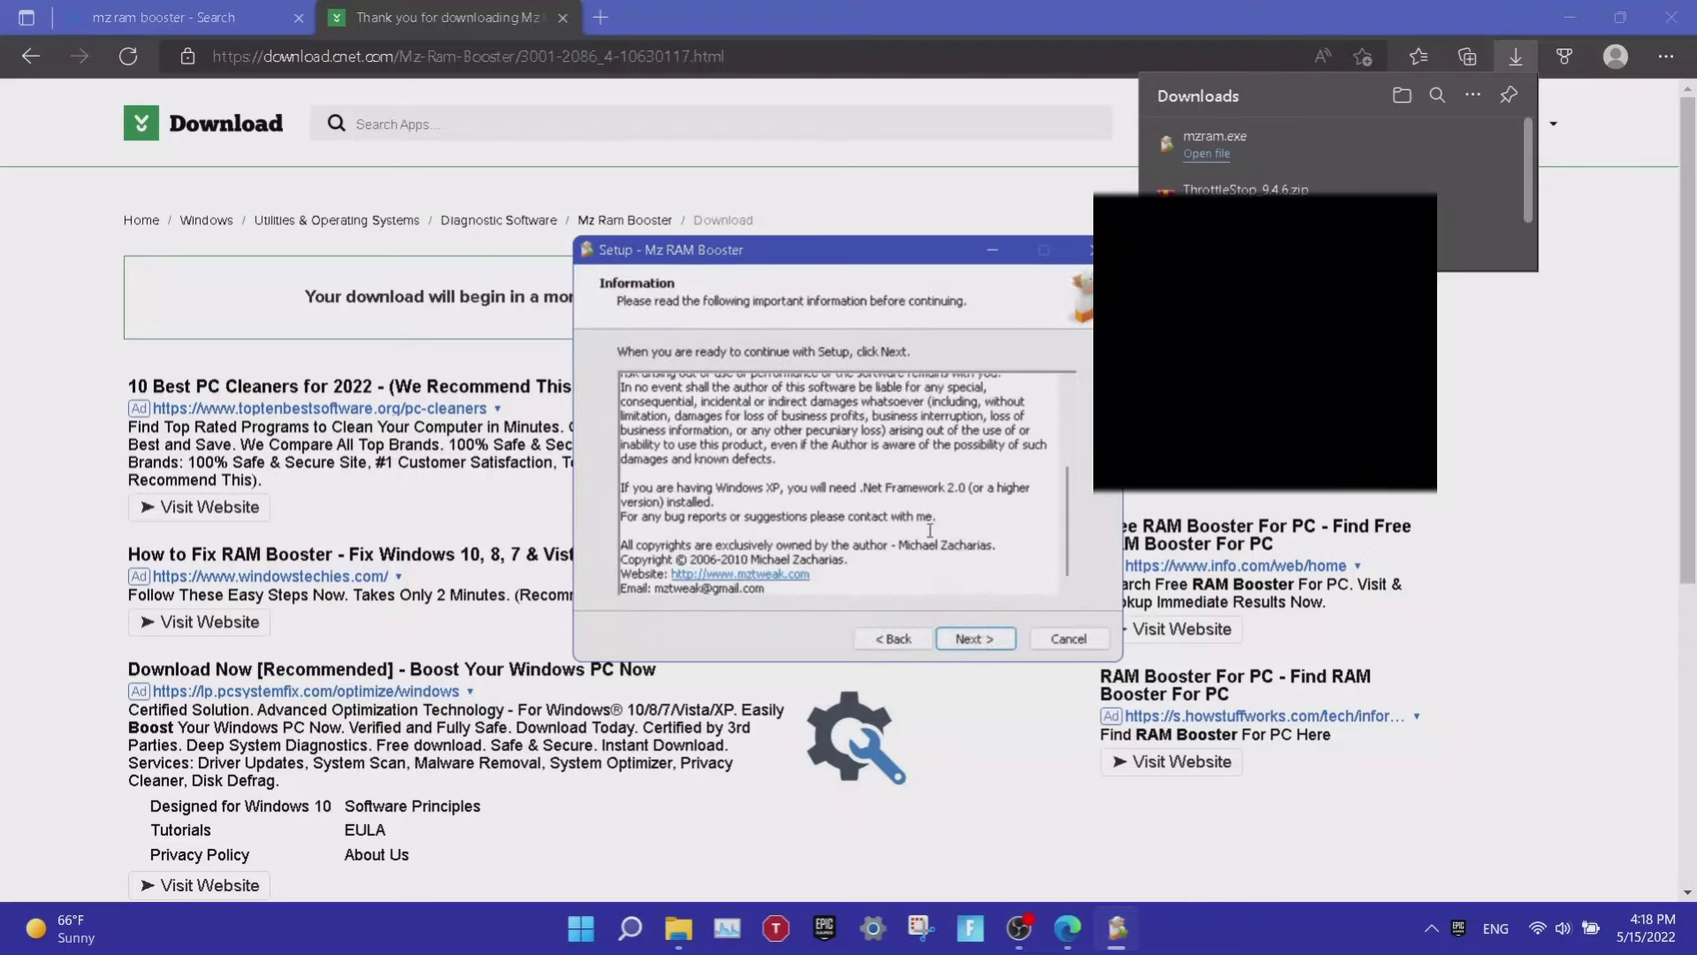
{"action": "left_click", "coordinate": [981, 646]}
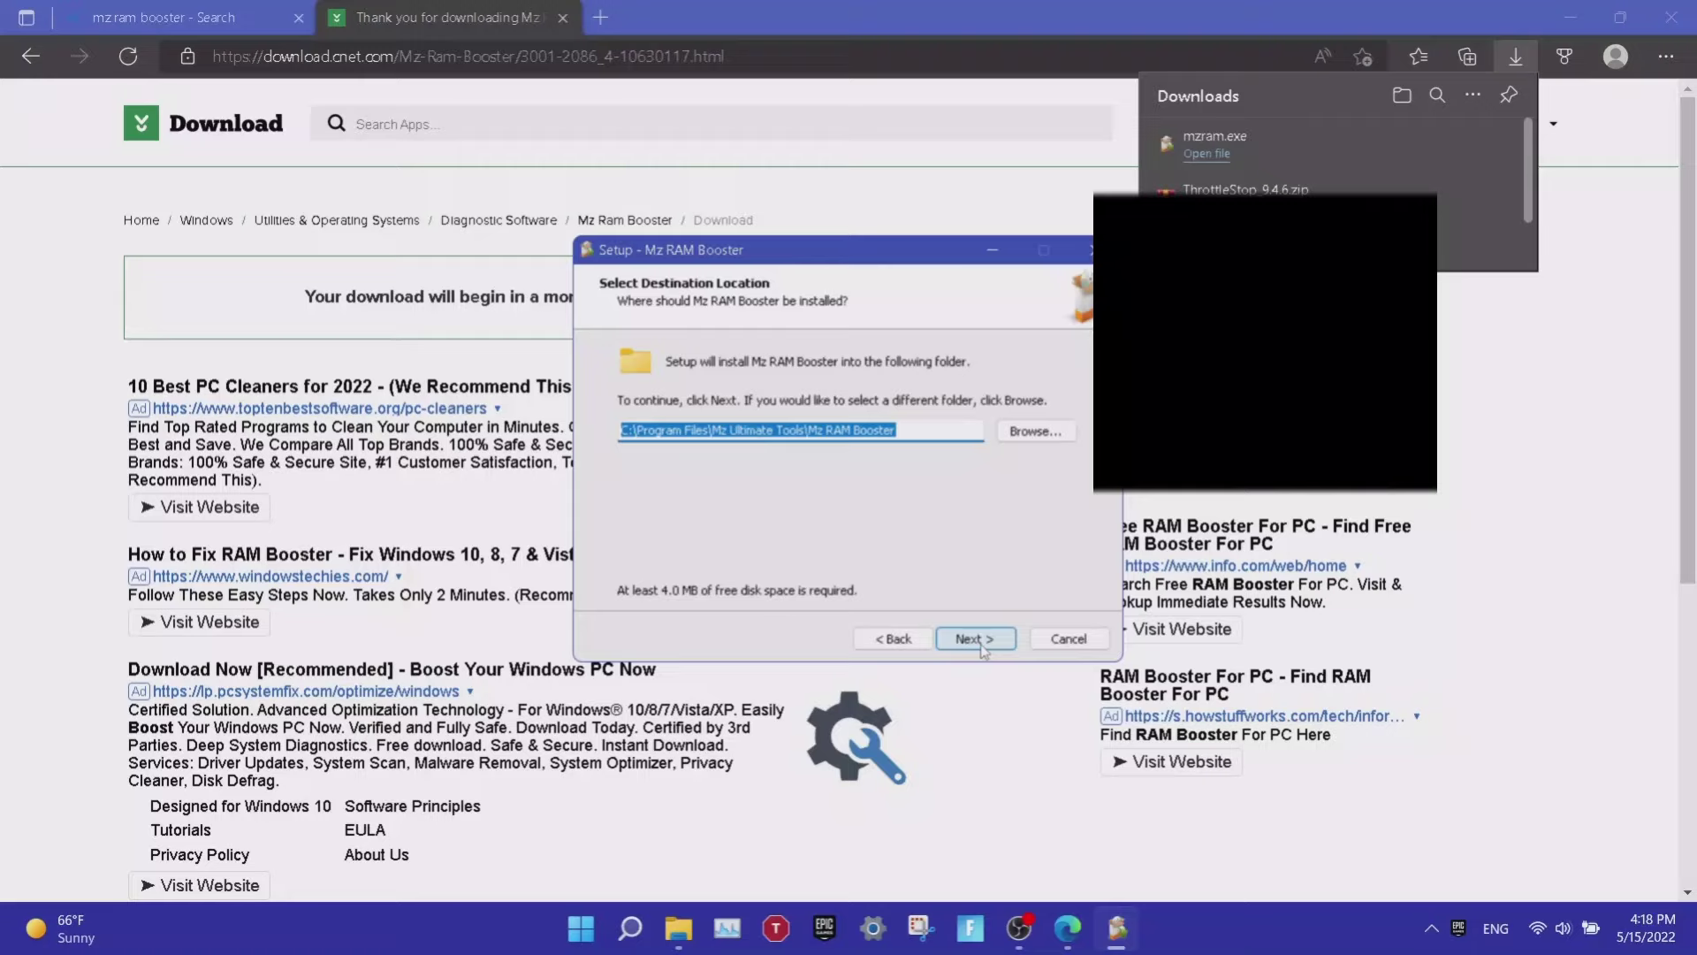
{"action": "left_click", "coordinate": [980, 640]}
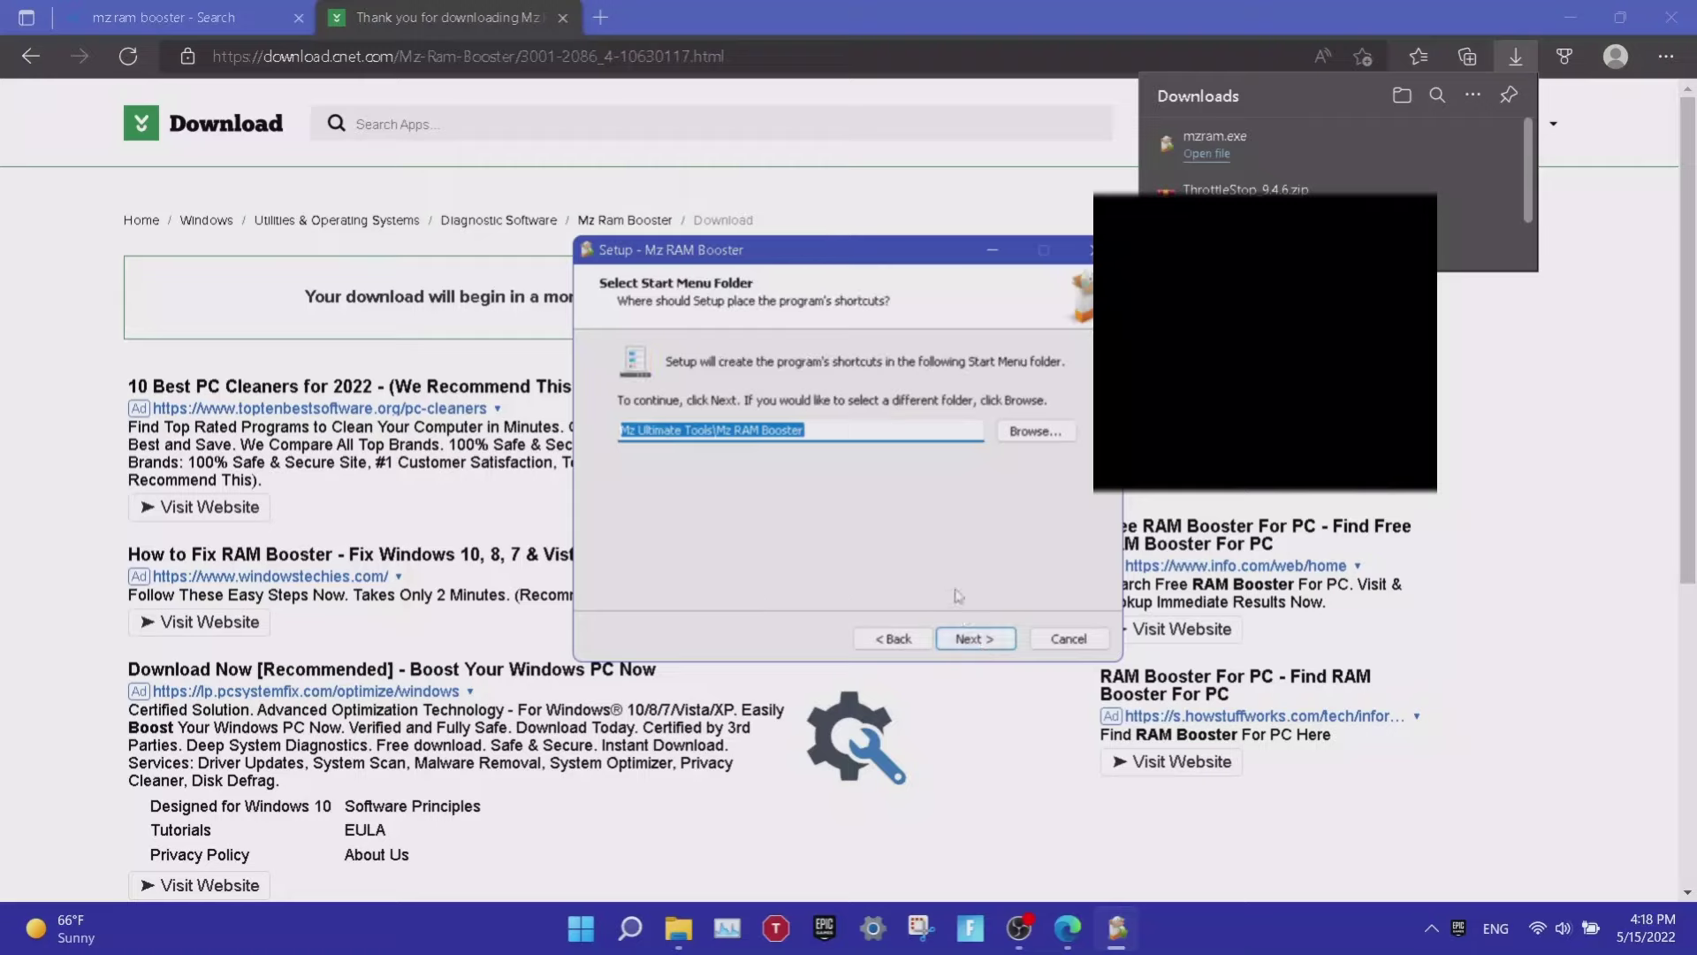
{"action": "left_click", "coordinate": [983, 640]}
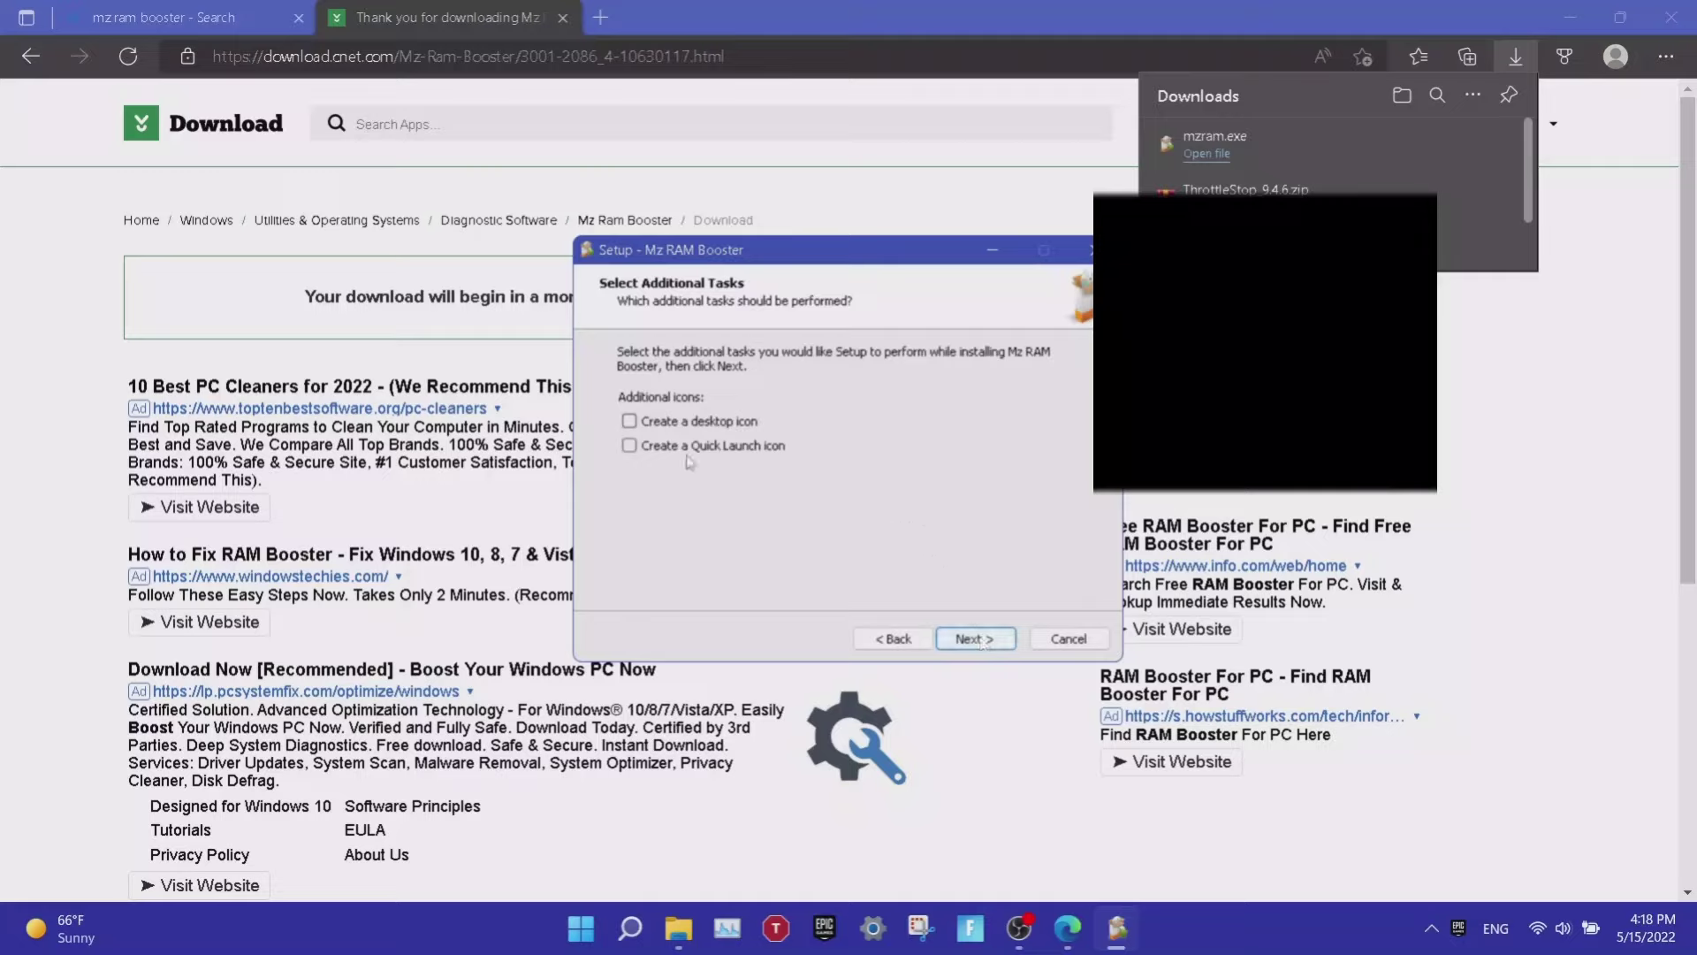
{"action": "left_click", "coordinate": [986, 648]}
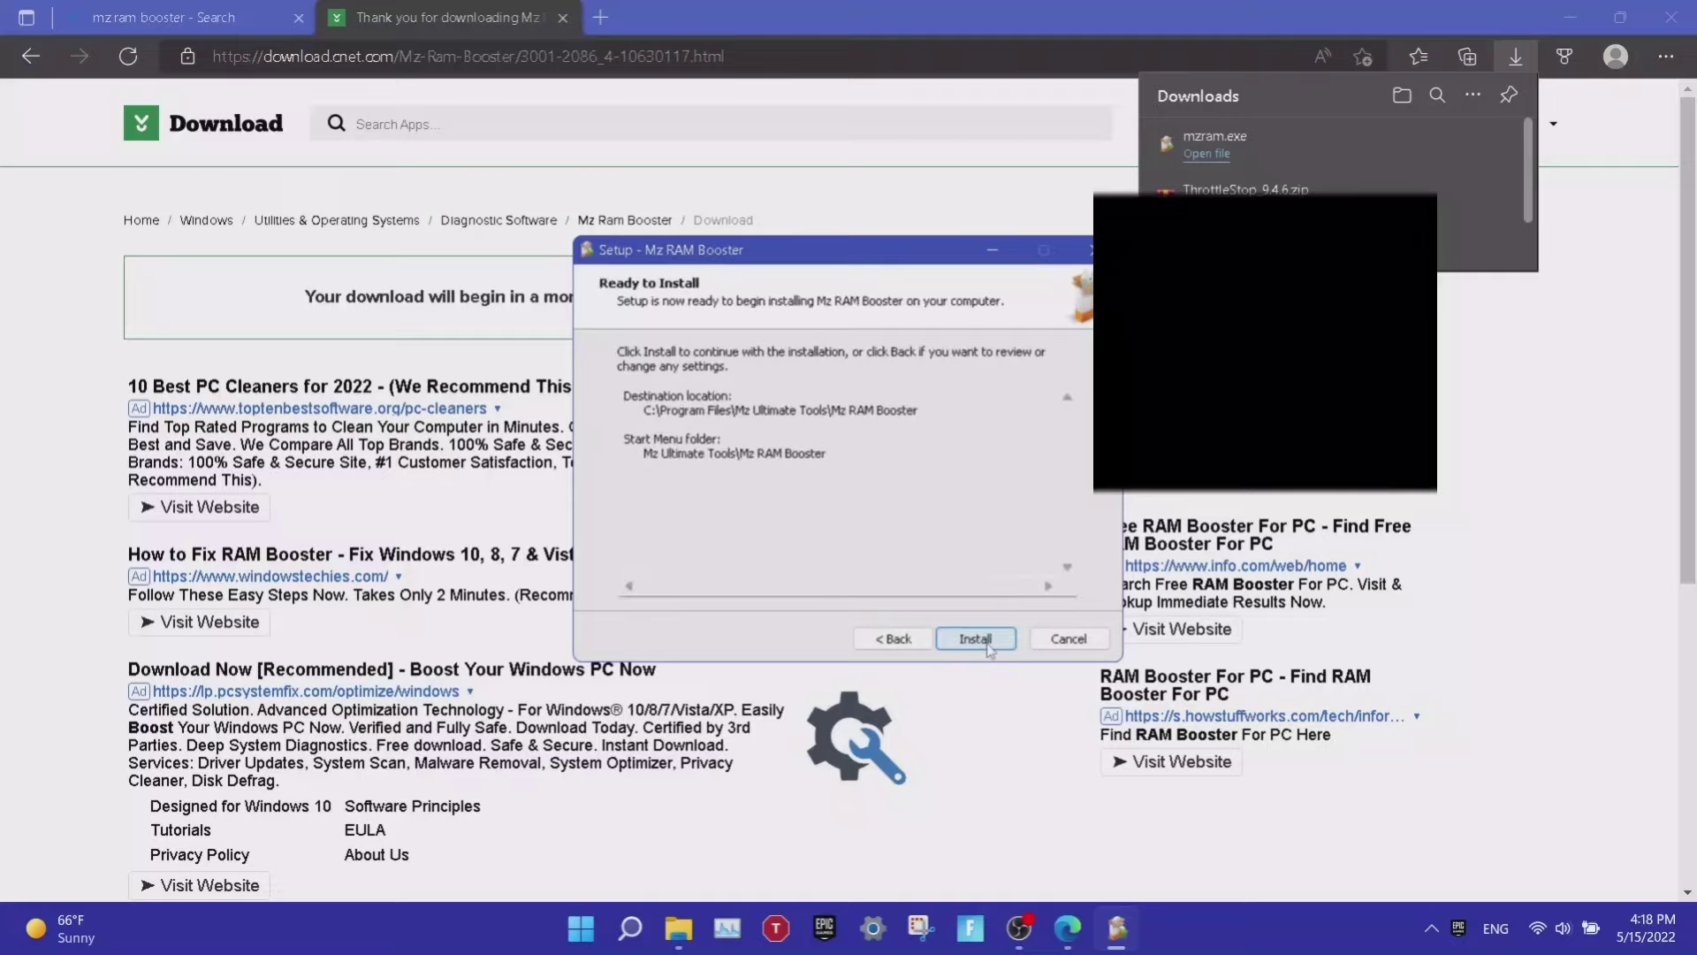
{"action": "left_click", "coordinate": [976, 640]}
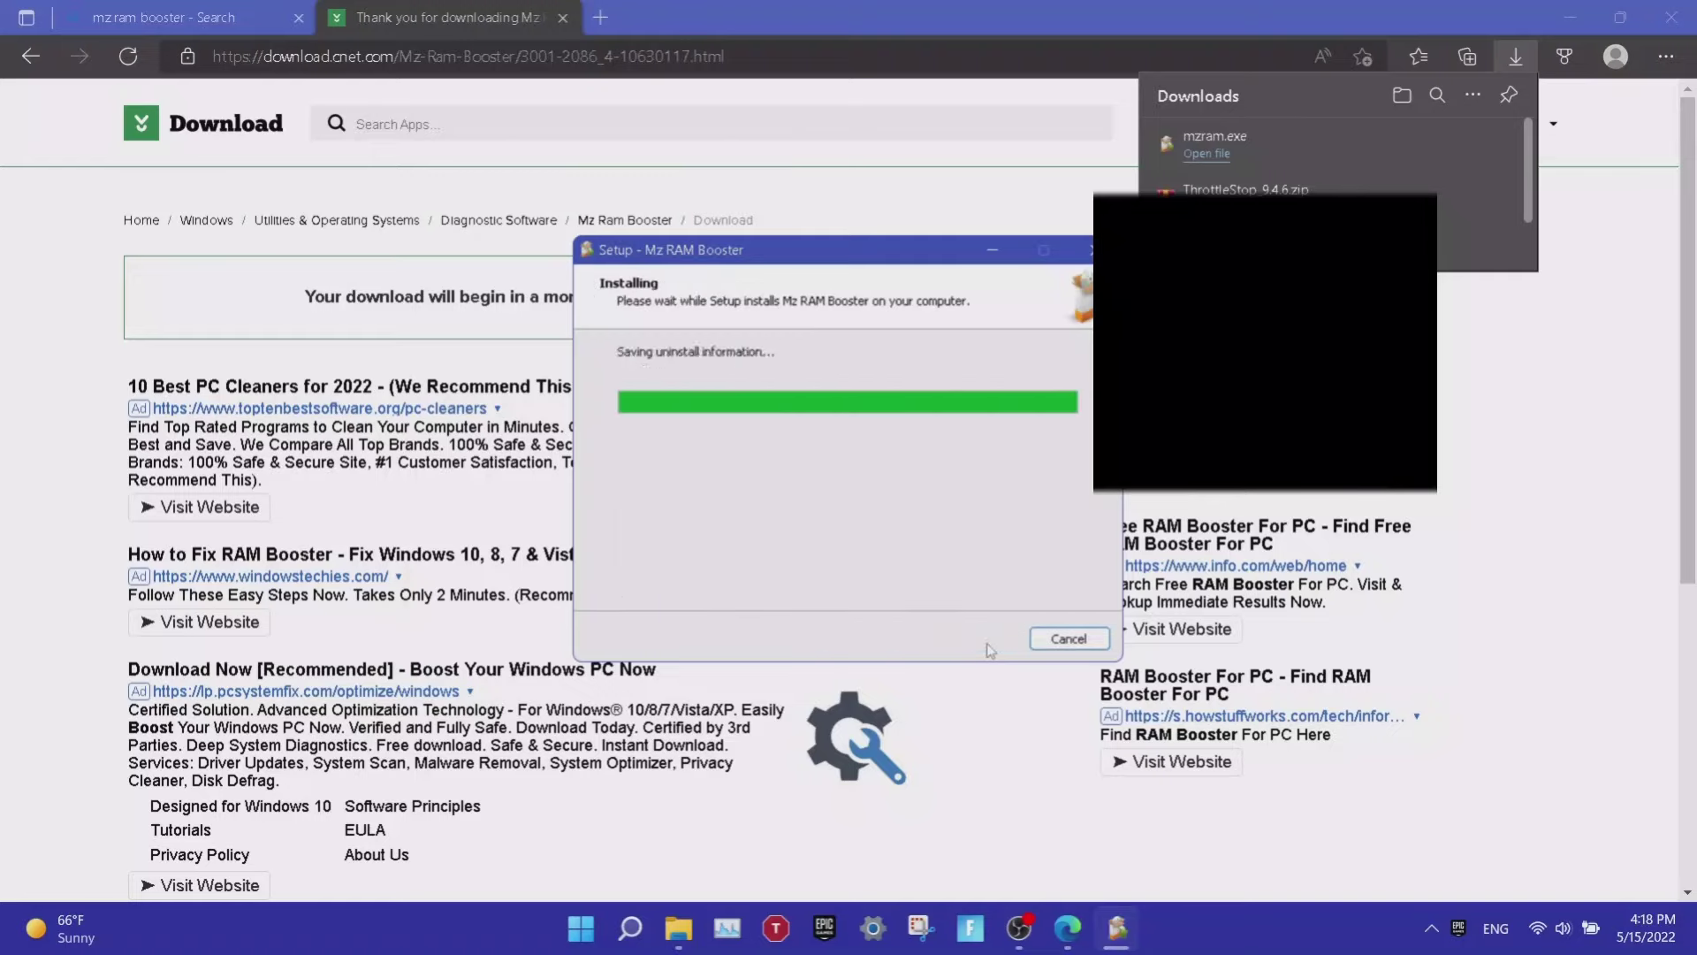
{"action": "left_click", "coordinate": [988, 647]}
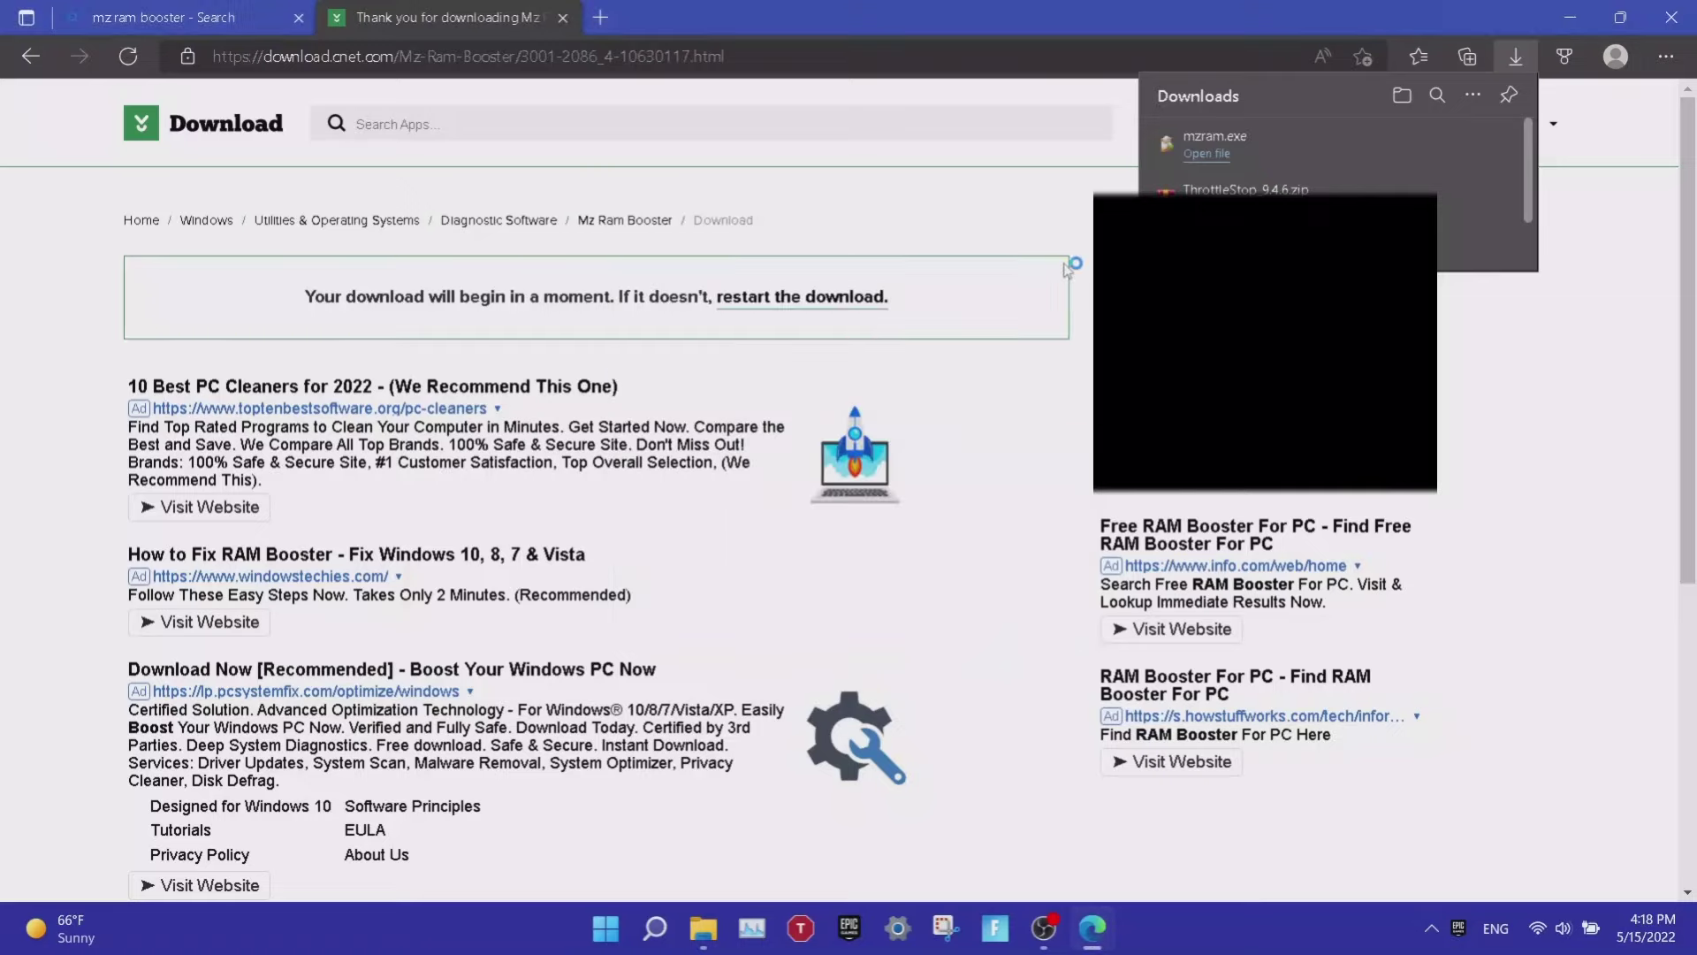
{"action": "left_click", "coordinate": [1065, 265]}
{"action": "left_click", "coordinate": [1433, 935]}
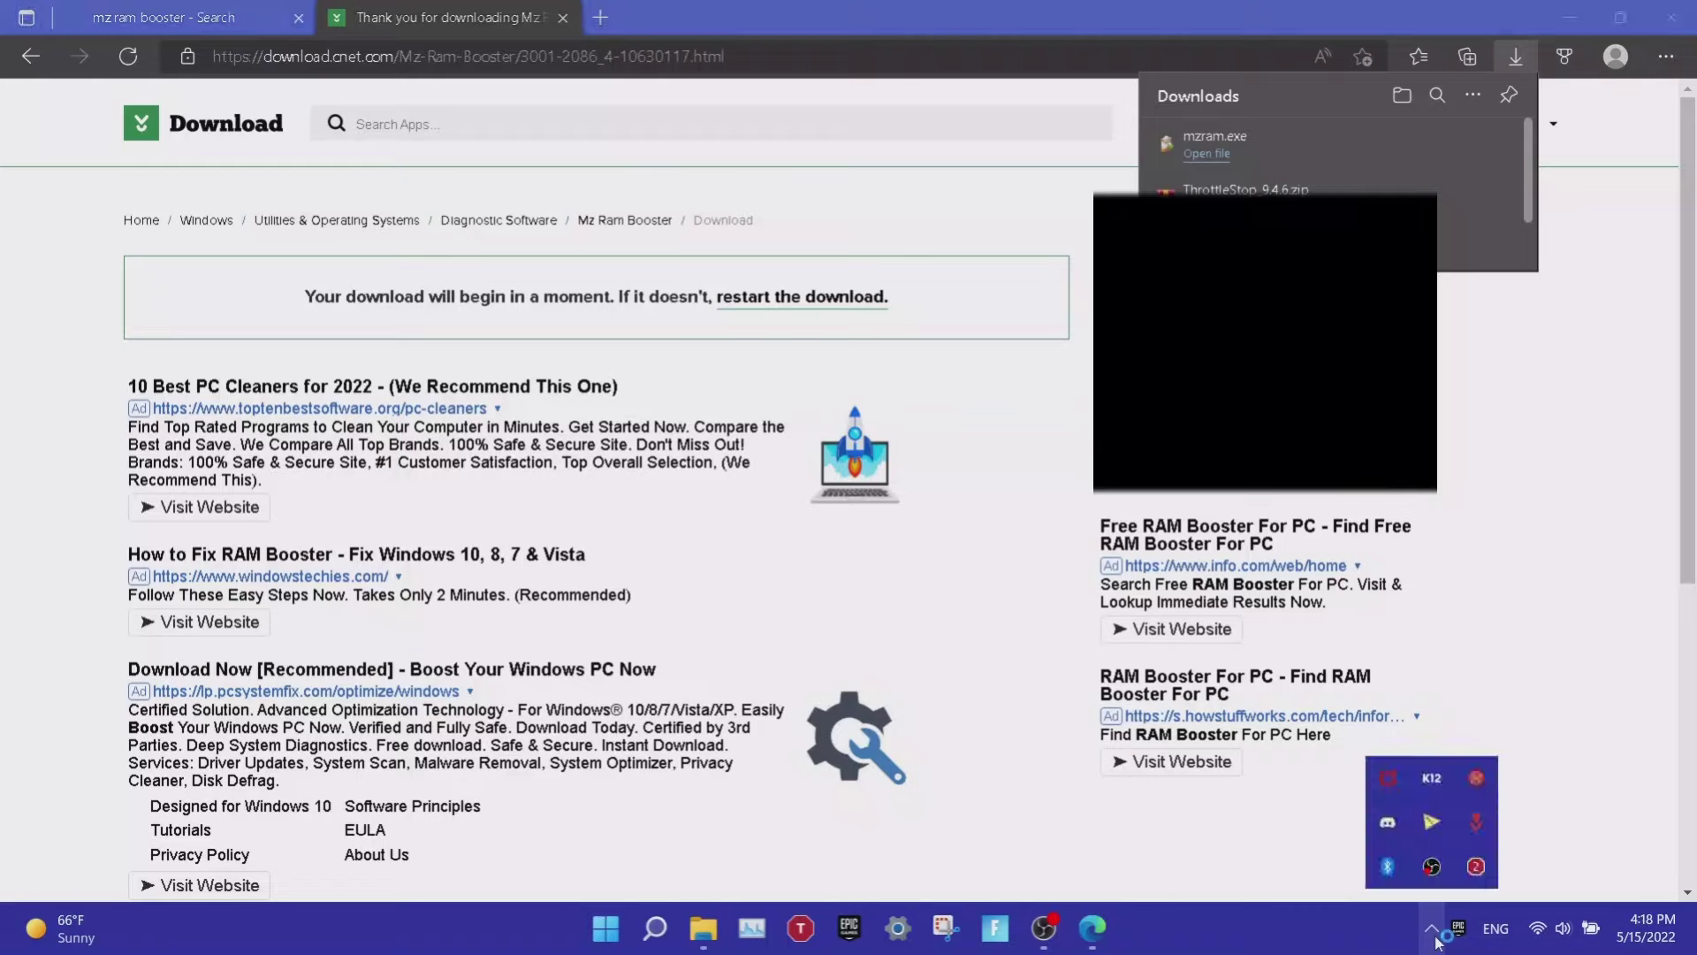
{"action": "left_click", "coordinate": [1433, 826]}
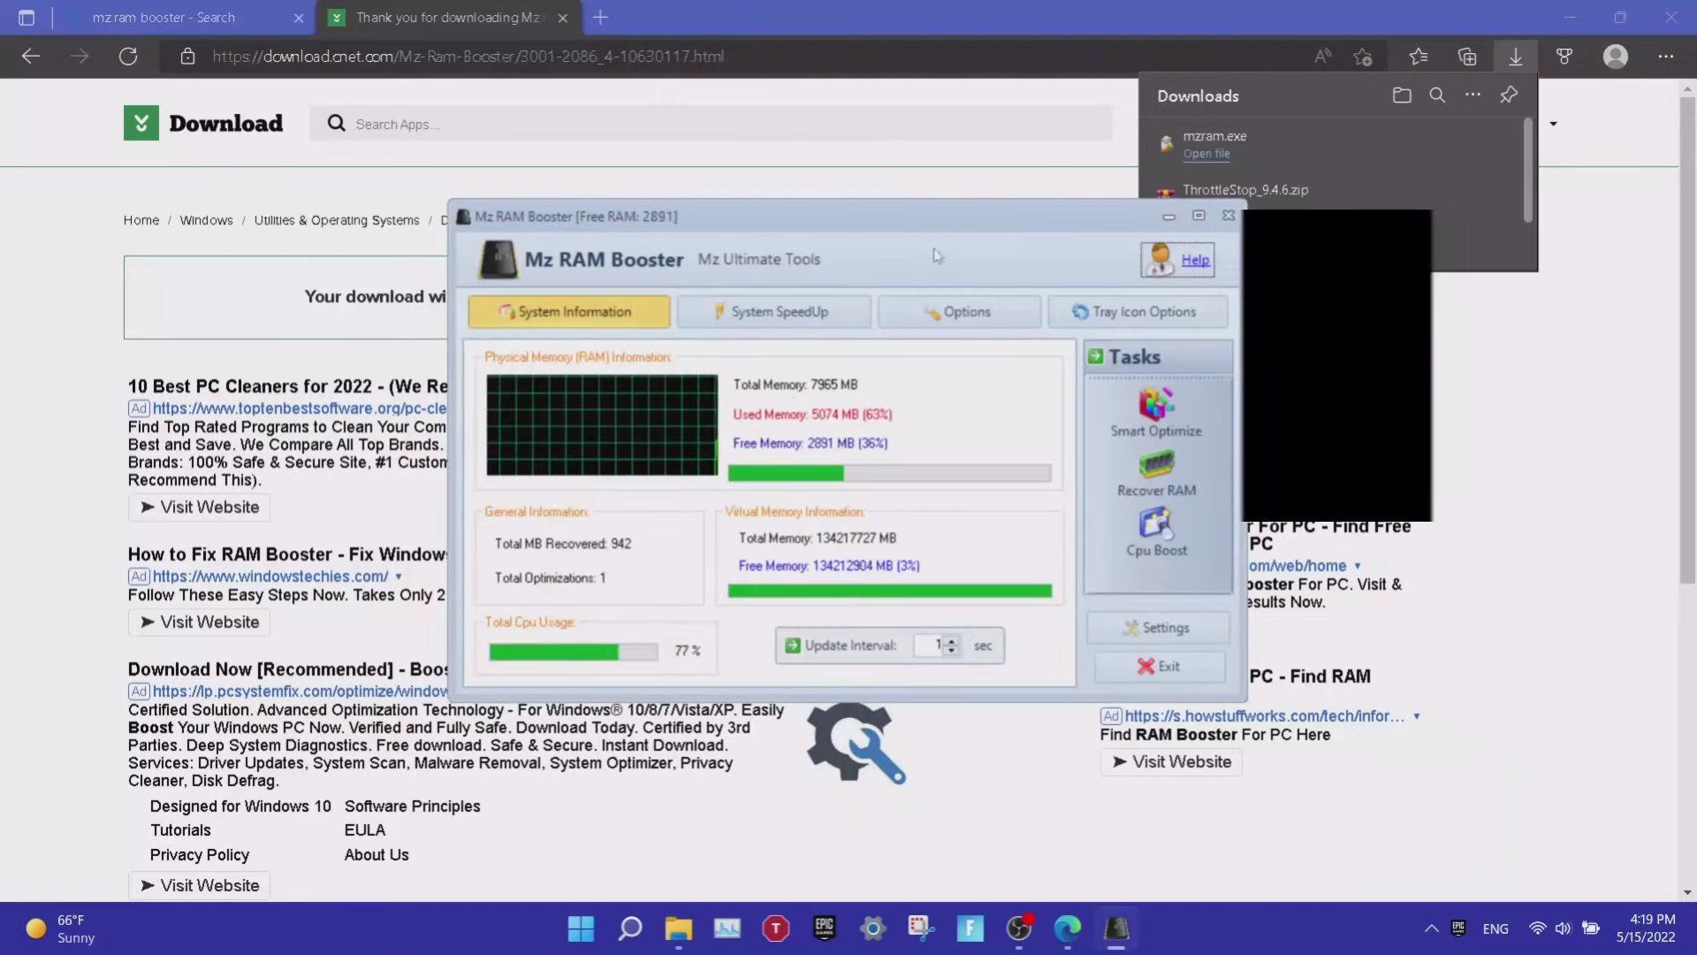
{"action": "left_click", "coordinate": [773, 311]}
Exit the running Mz RAM Booster, find it in Windows Search and run it as administrator.
{"action": "left_click", "coordinate": [1433, 937]}
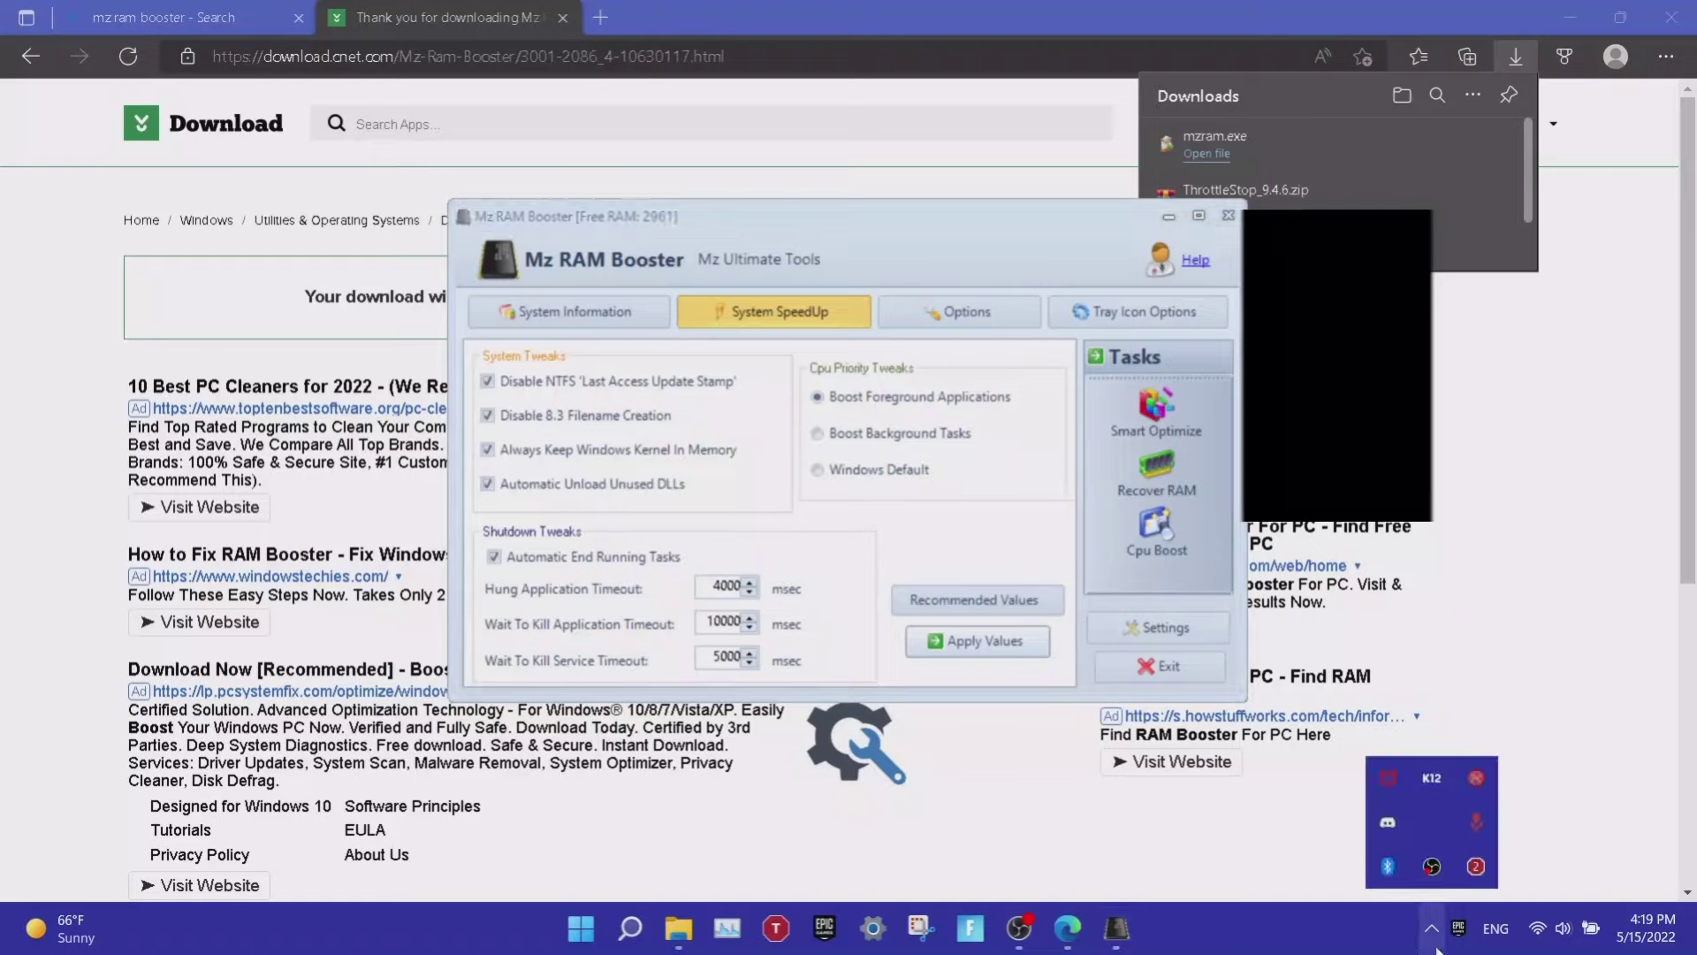
{"action": "right_click", "coordinate": [1439, 829]}
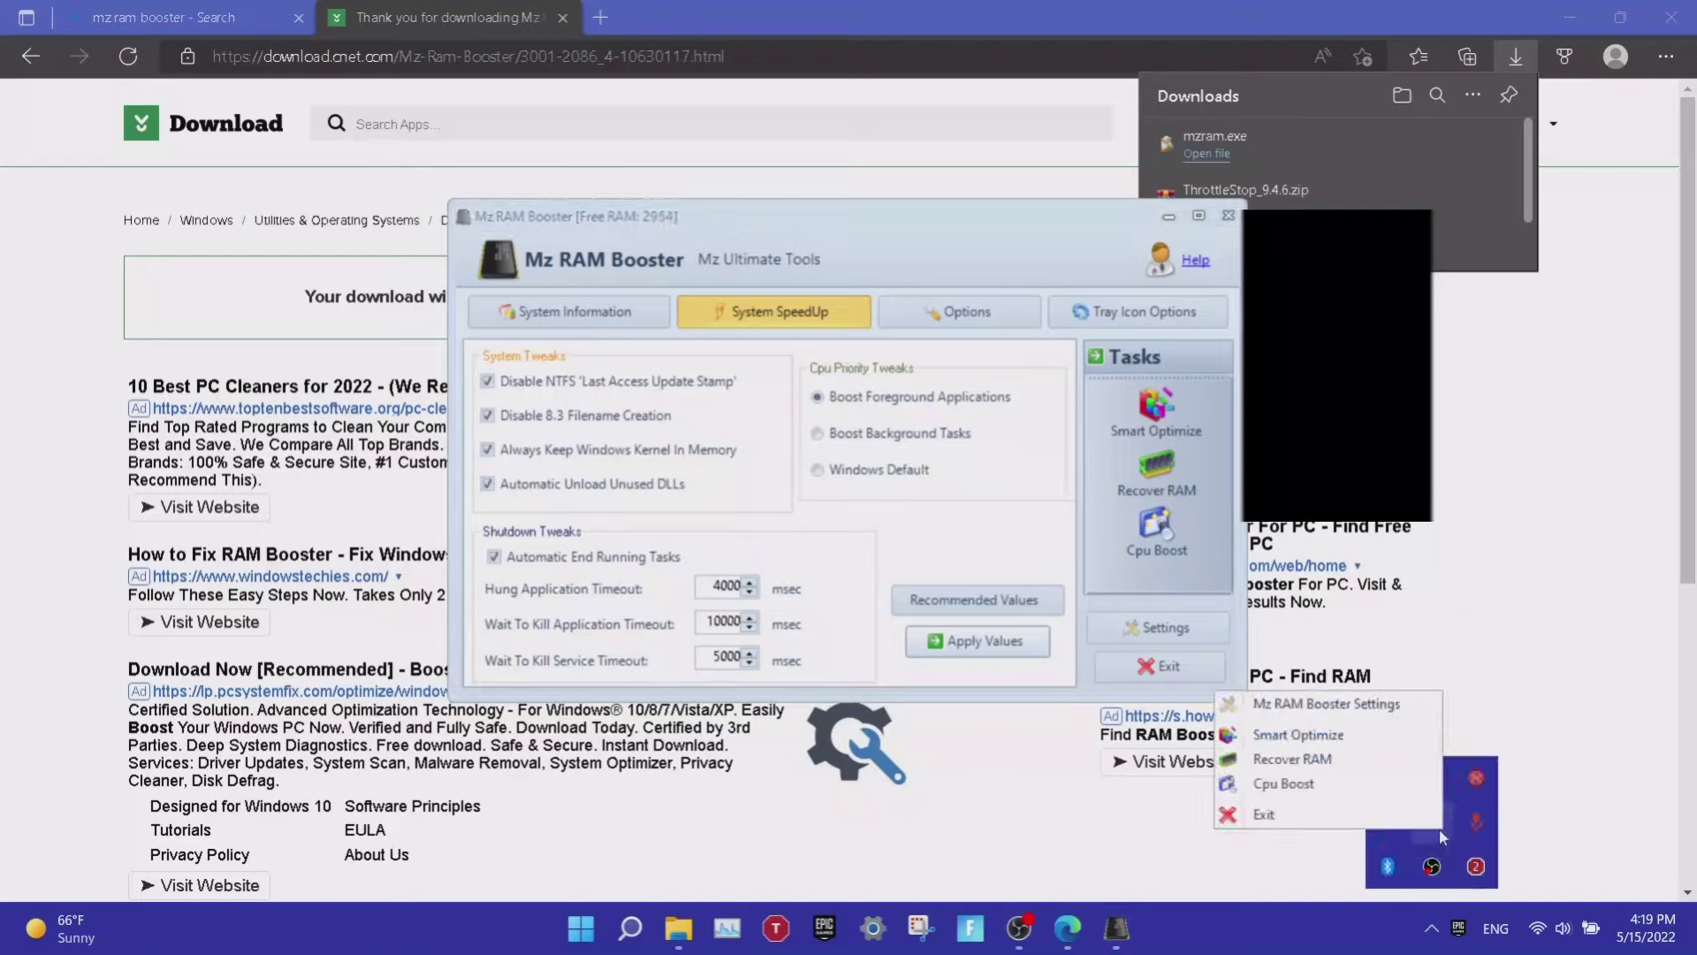
{"action": "left_click", "coordinate": [1286, 812]}
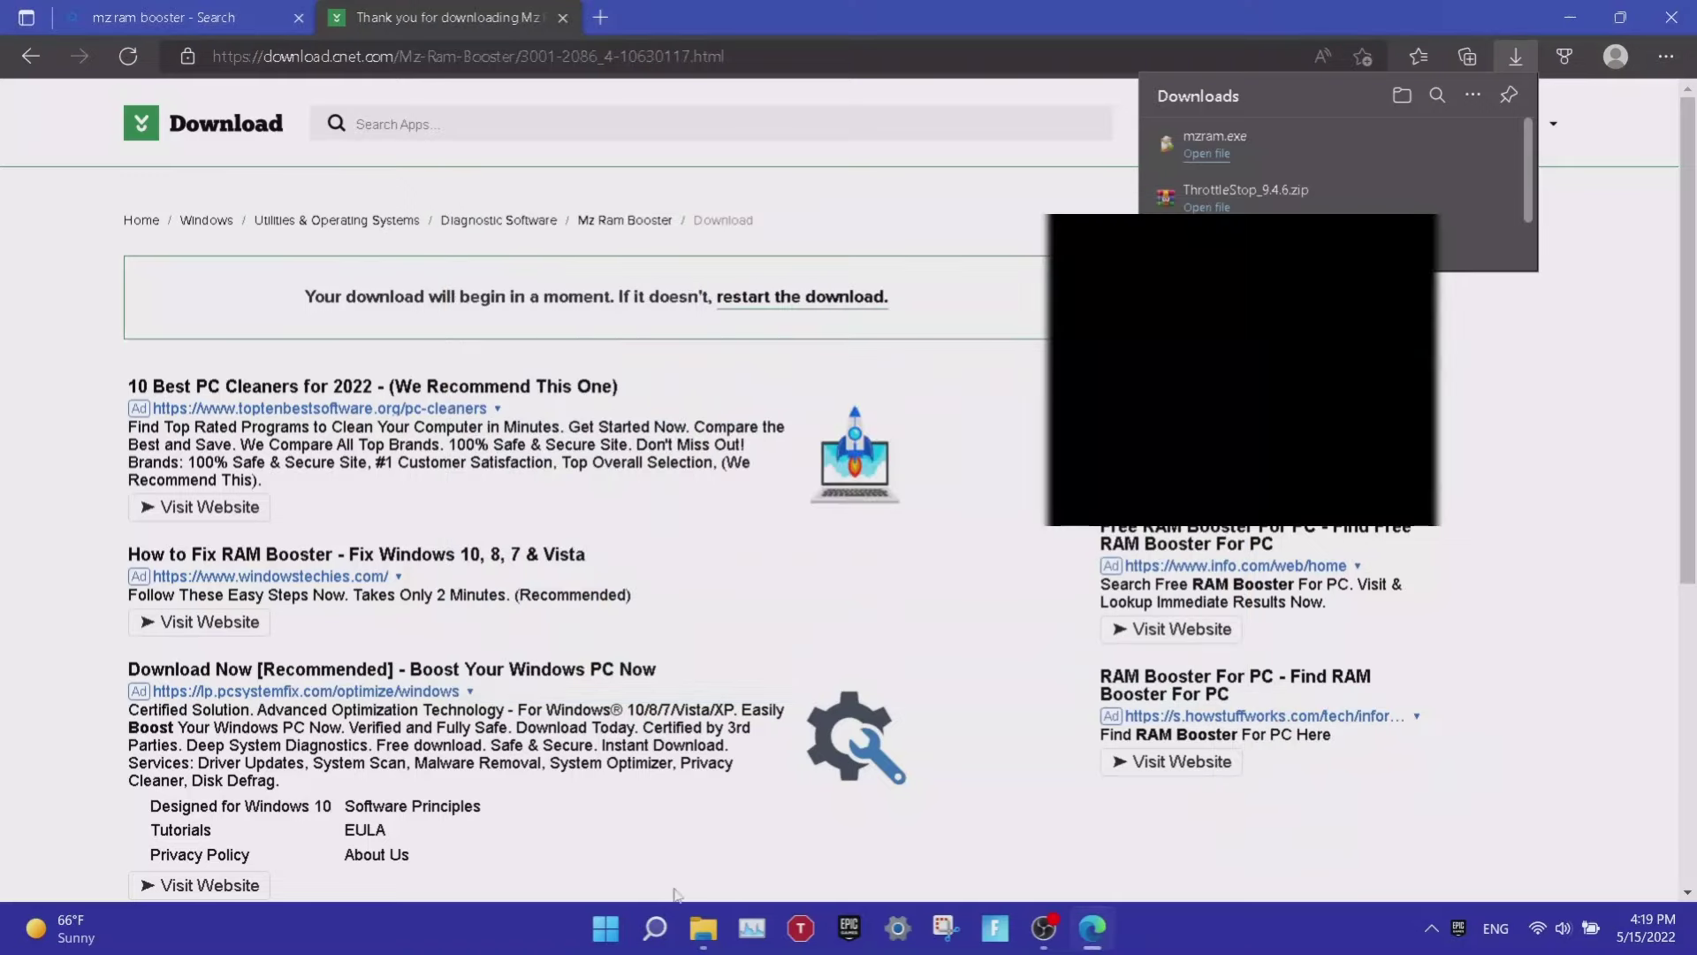
{"action": "left_click", "coordinate": [655, 930]}
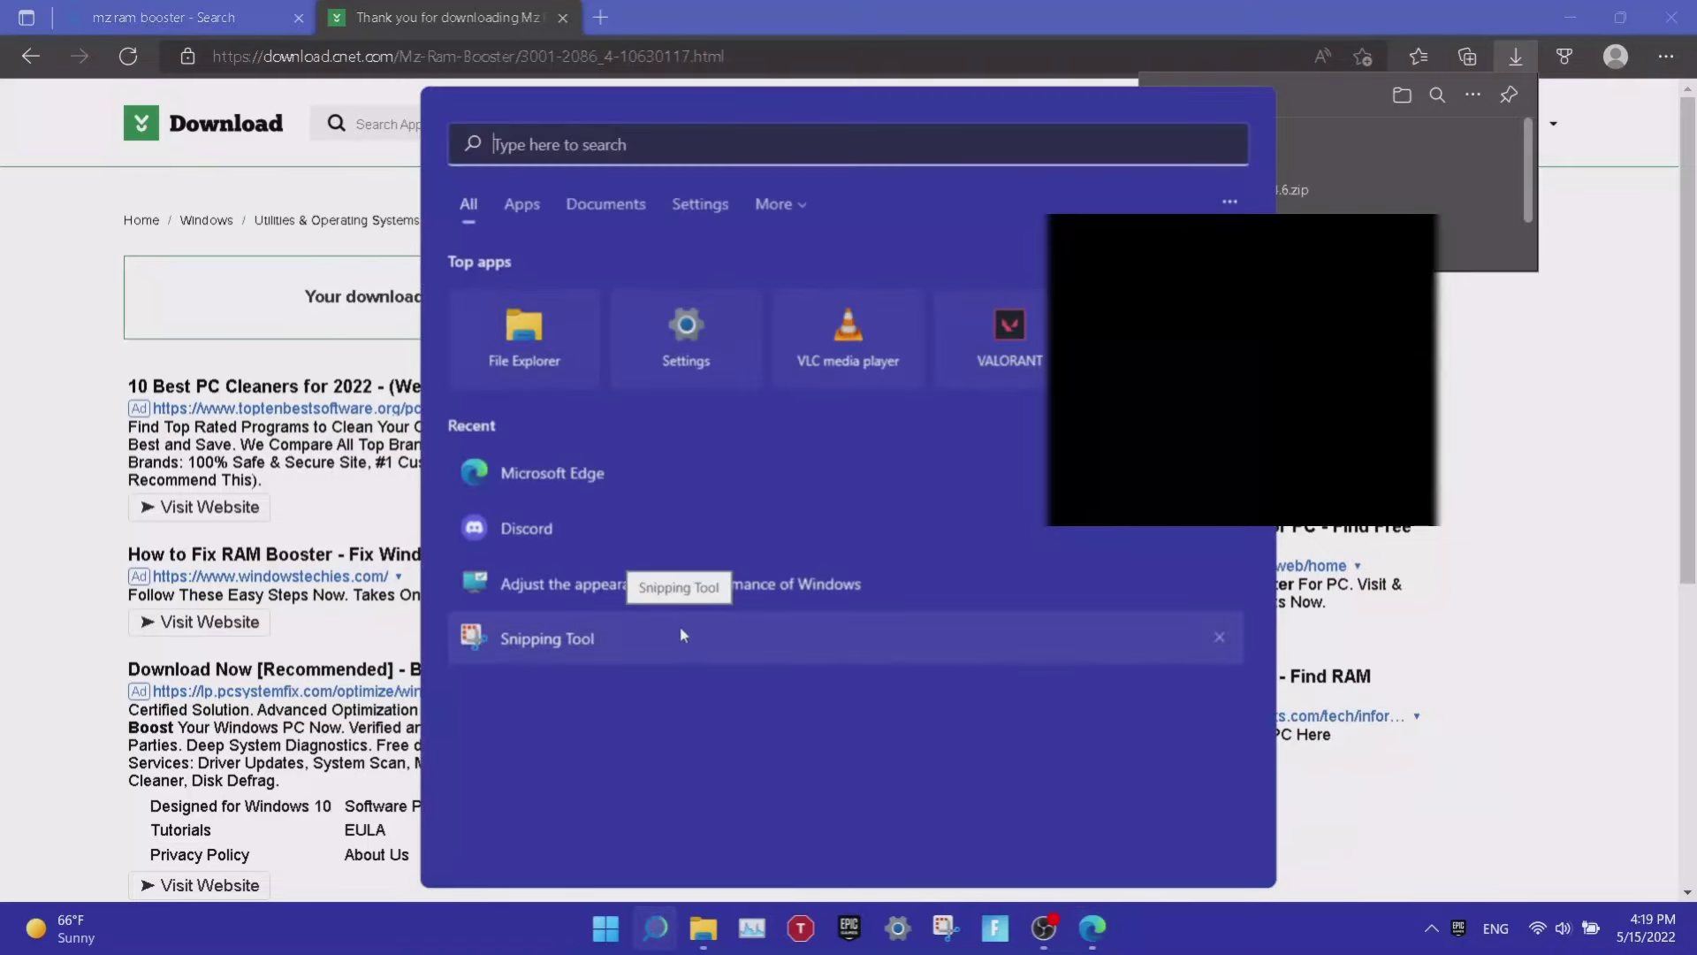
{"action": "type", "text": "mz RAM Booster"}
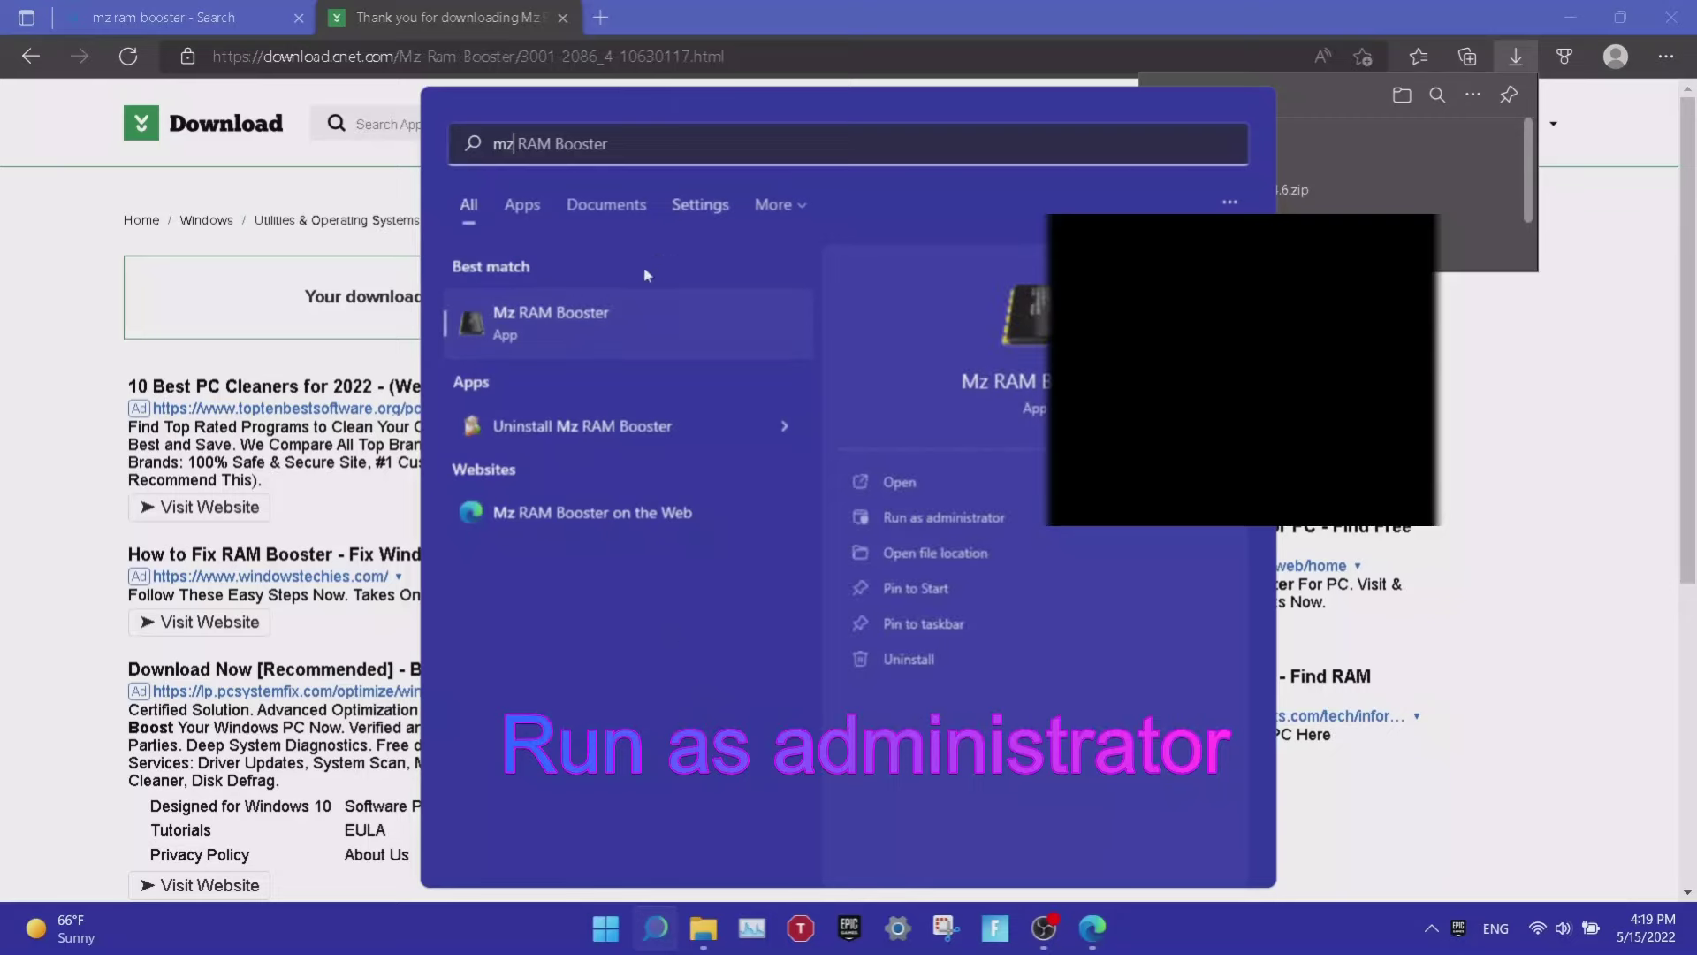
{"action": "left_click", "coordinate": [919, 520]}
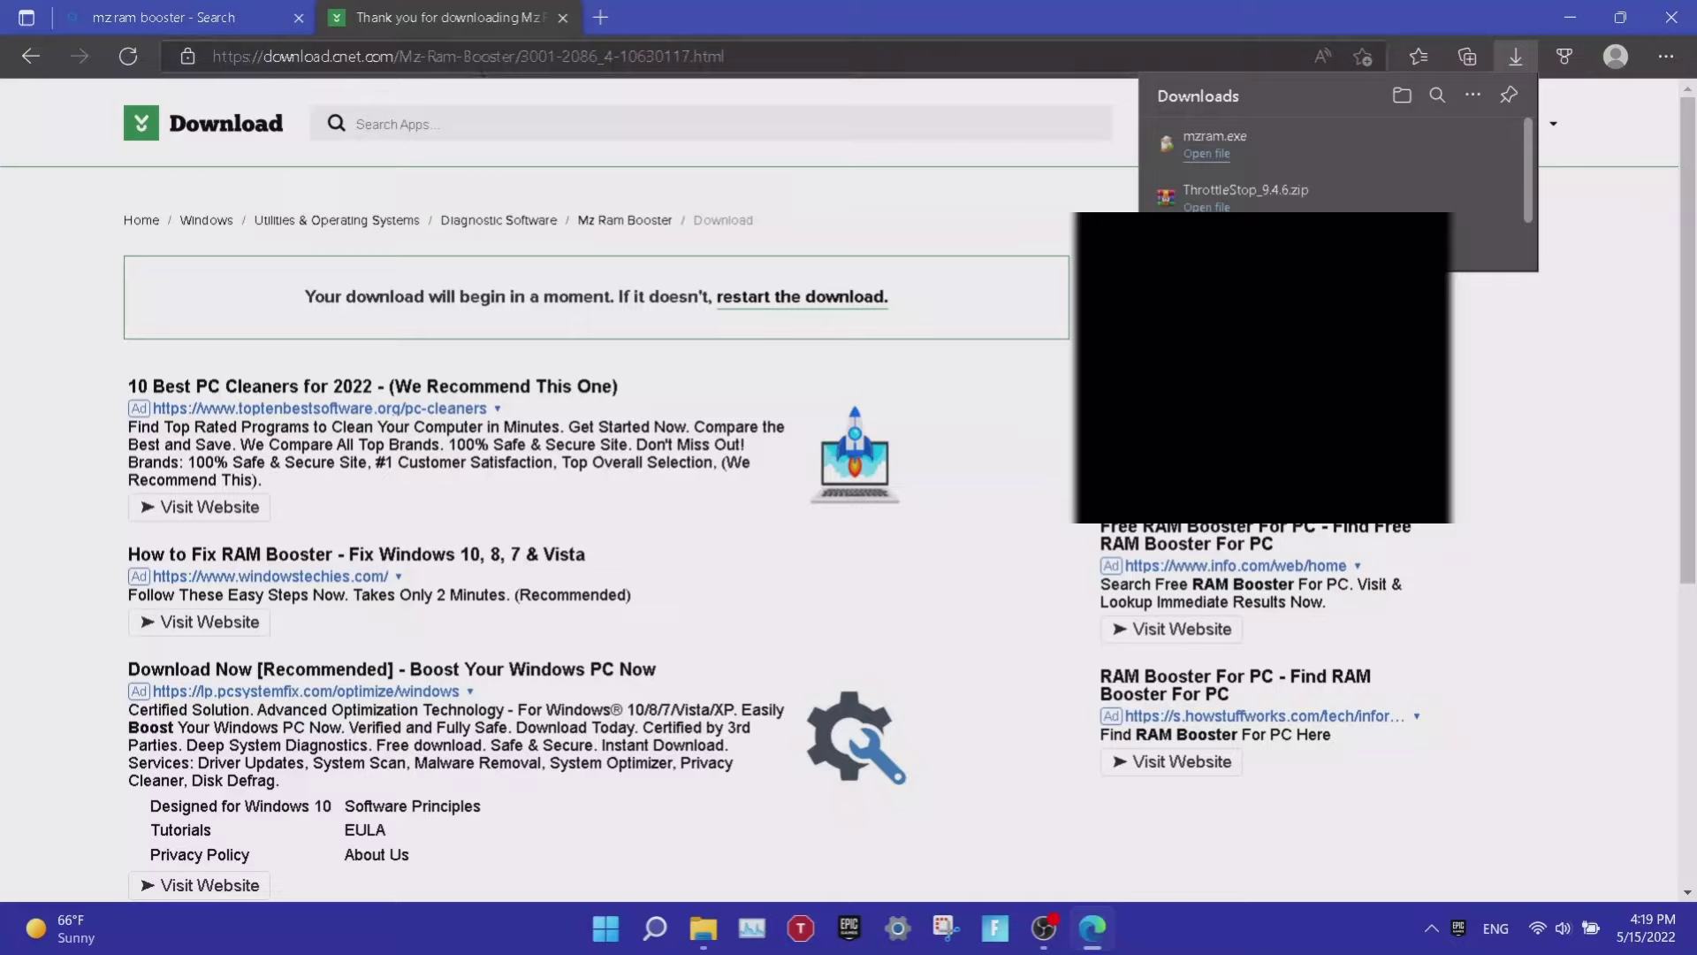
Open the Mz RAM Booster window and apply the recommended values for the System SpeedUp tweaks.
{"action": "left_click", "coordinate": [1428, 928]}
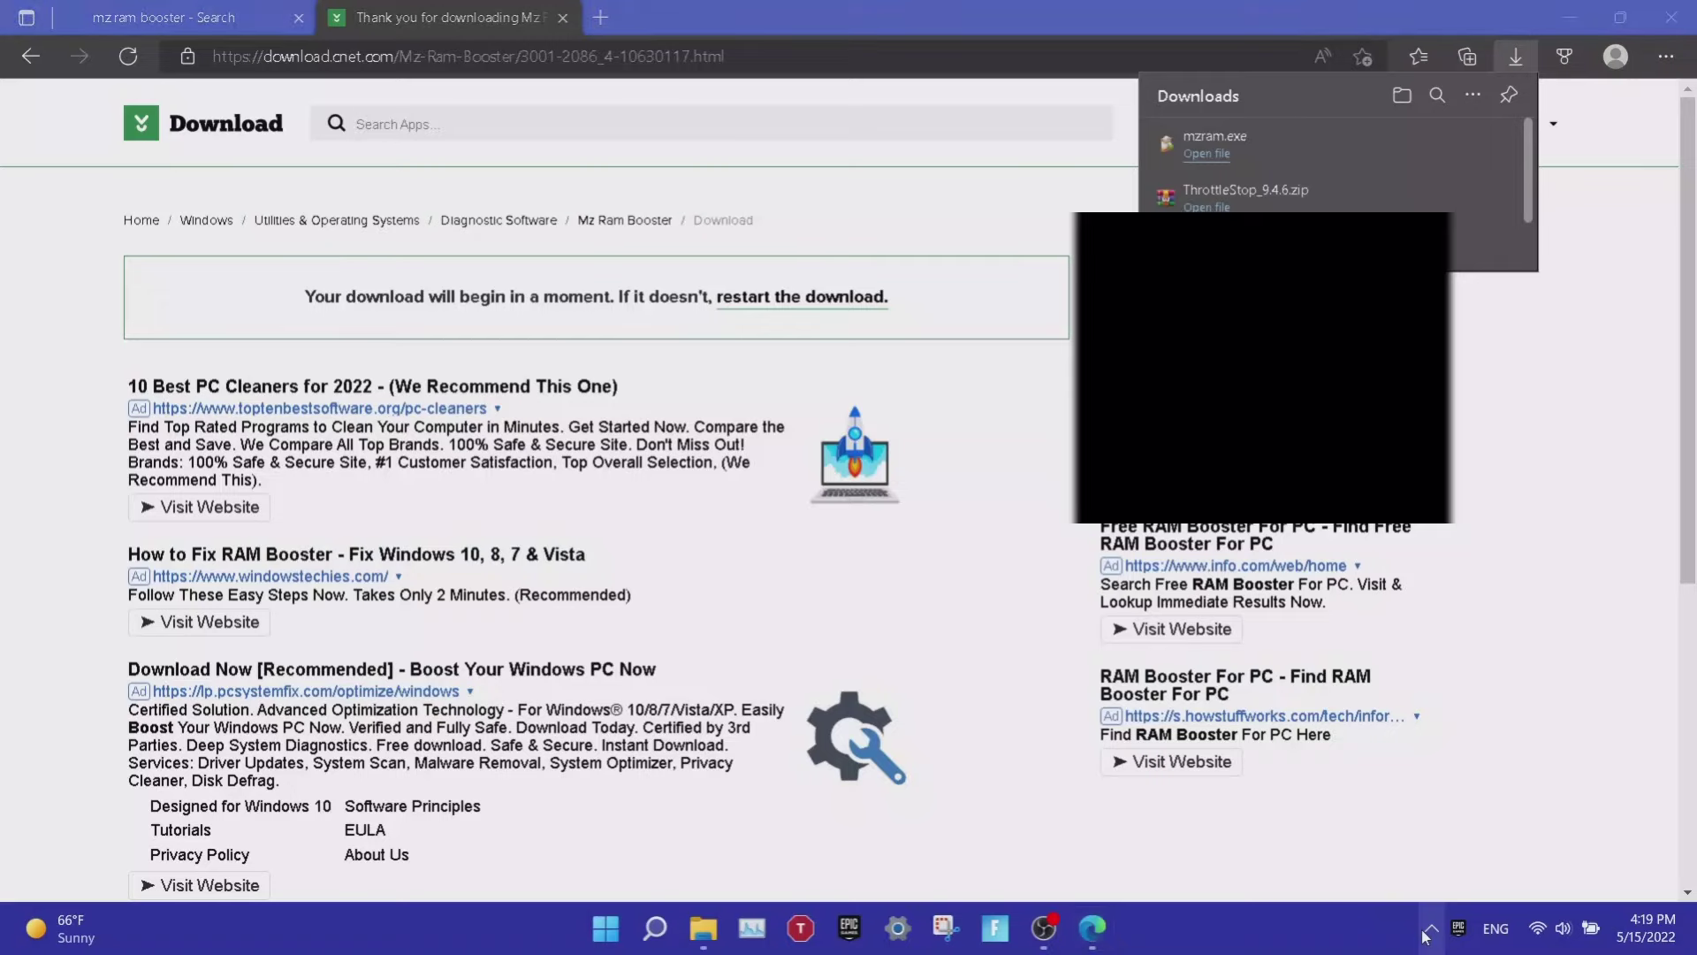
{"action": "left_click", "coordinate": [1424, 815]}
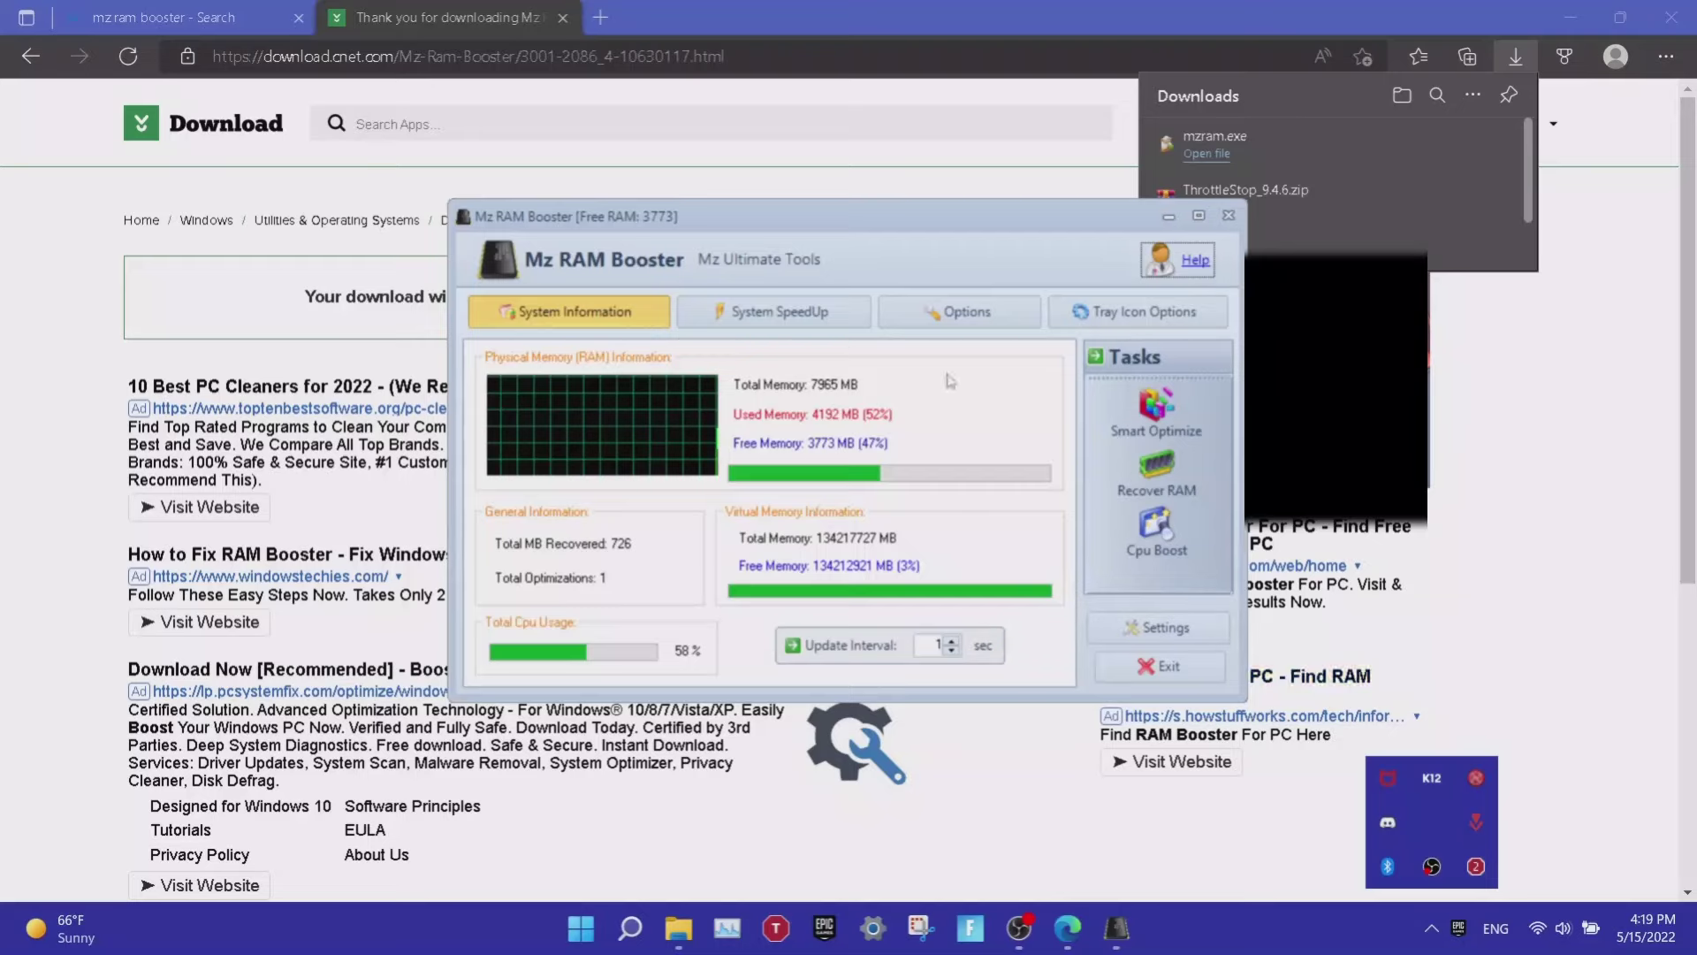
{"action": "left_click", "coordinate": [752, 325]}
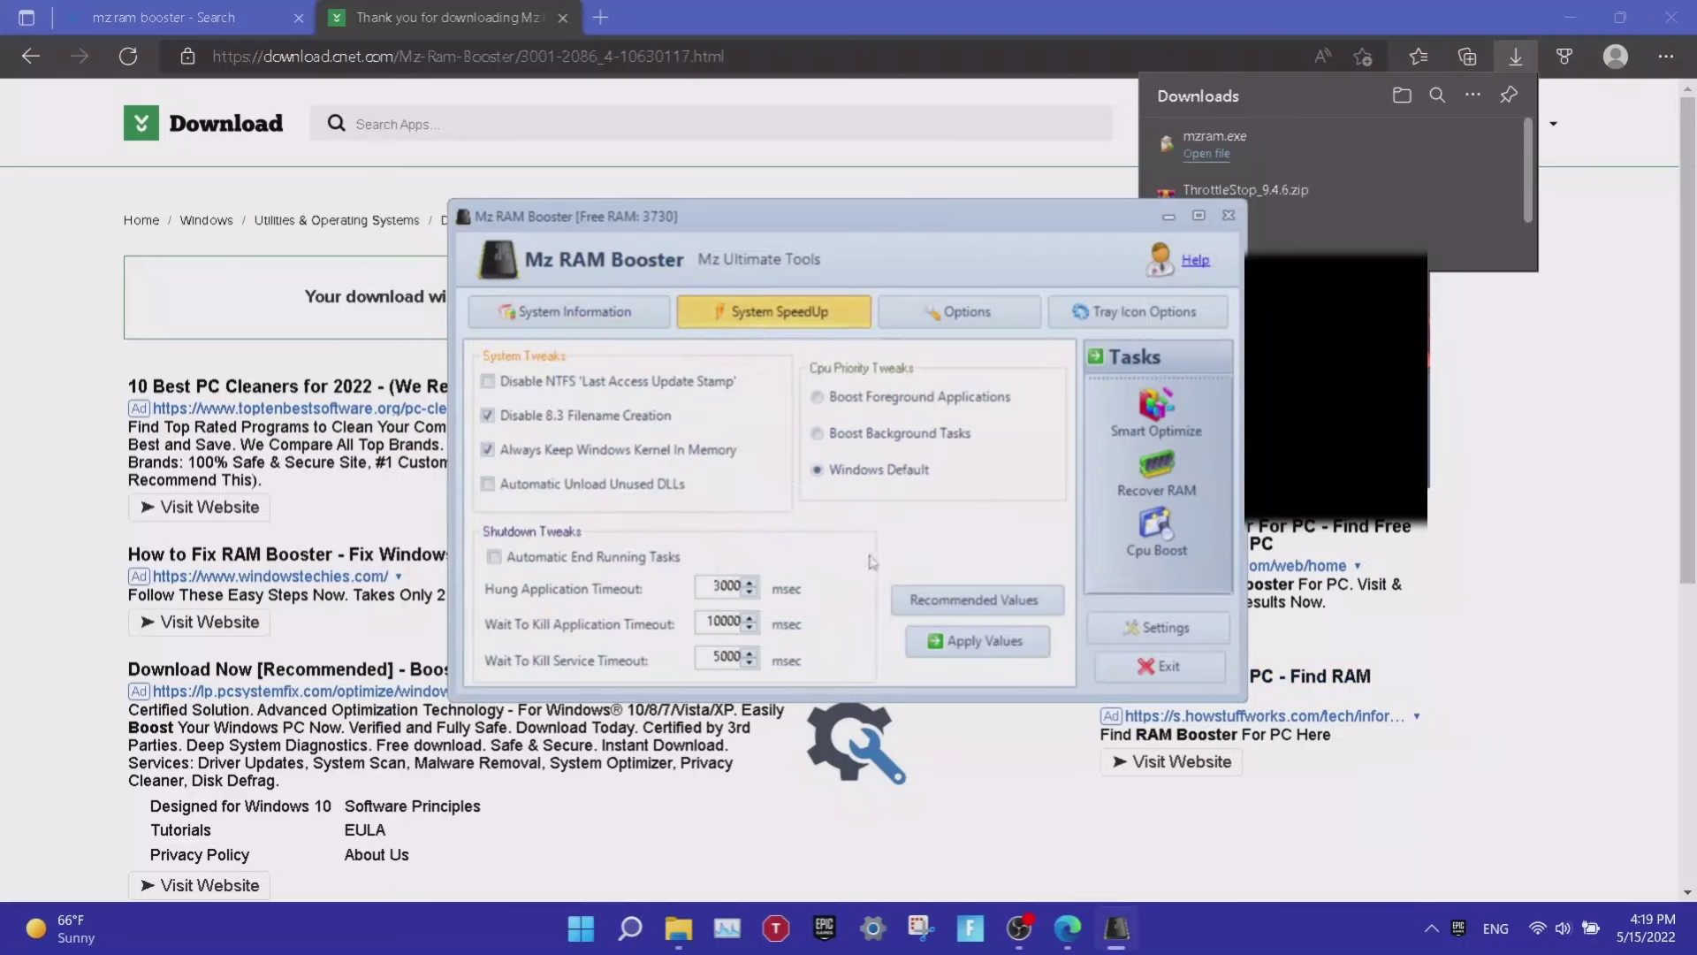
{"action": "left_click", "coordinate": [968, 607]}
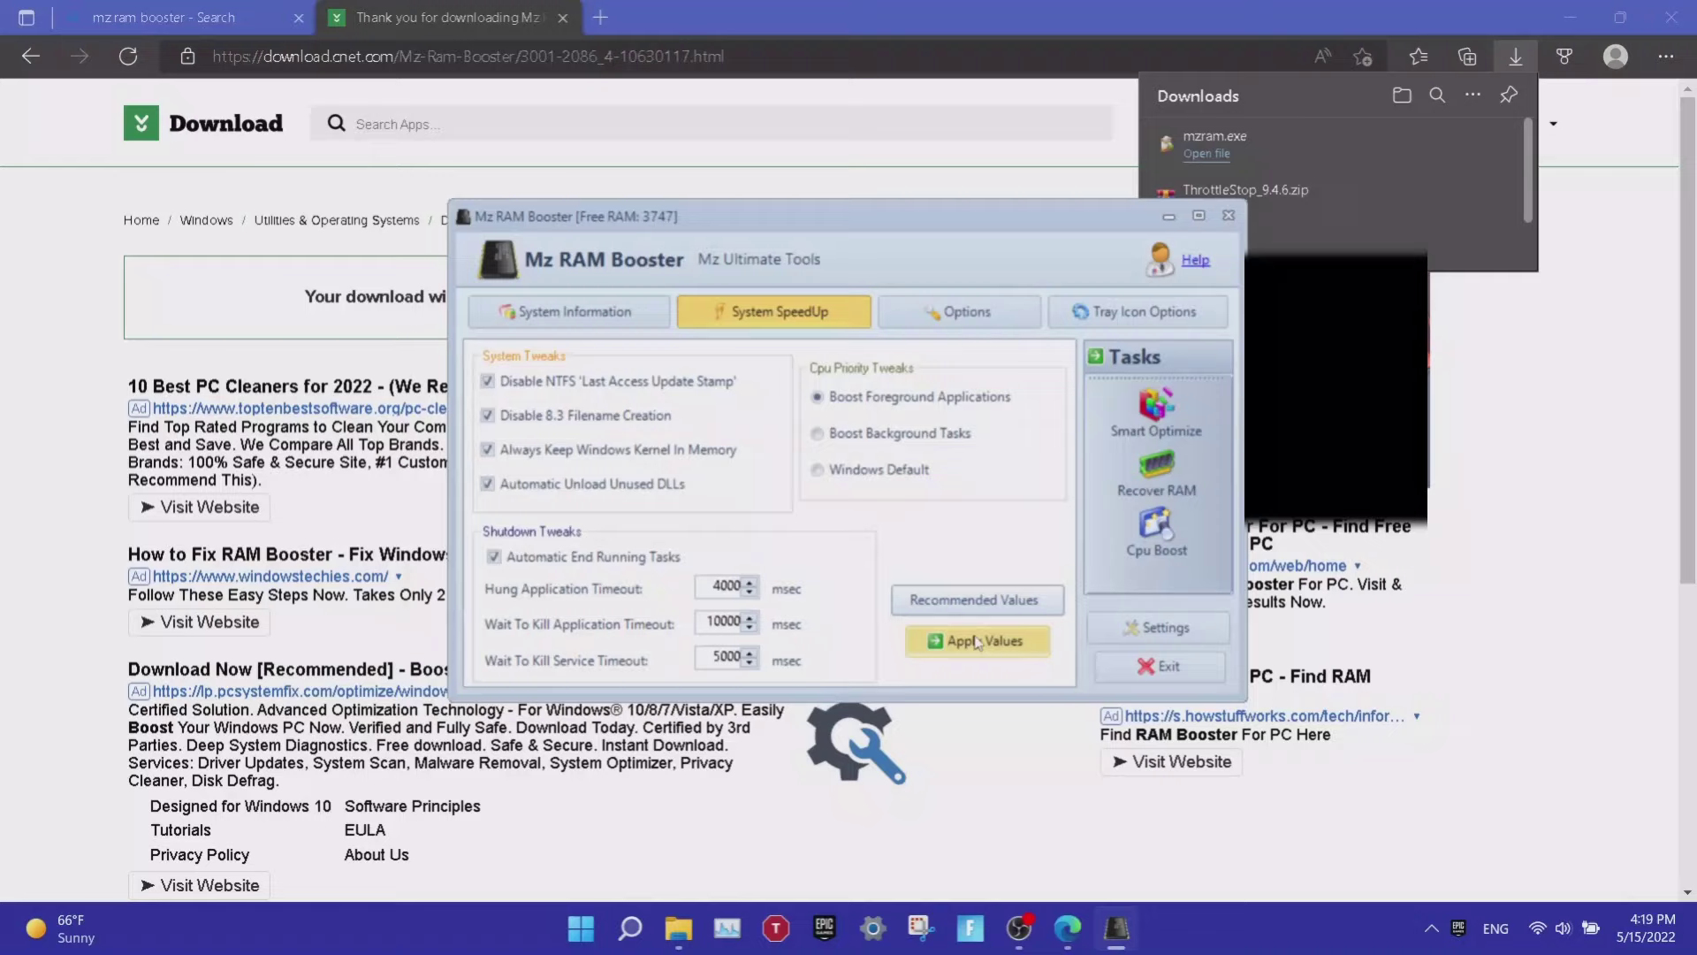
{"action": "left_click", "coordinate": [978, 643]}
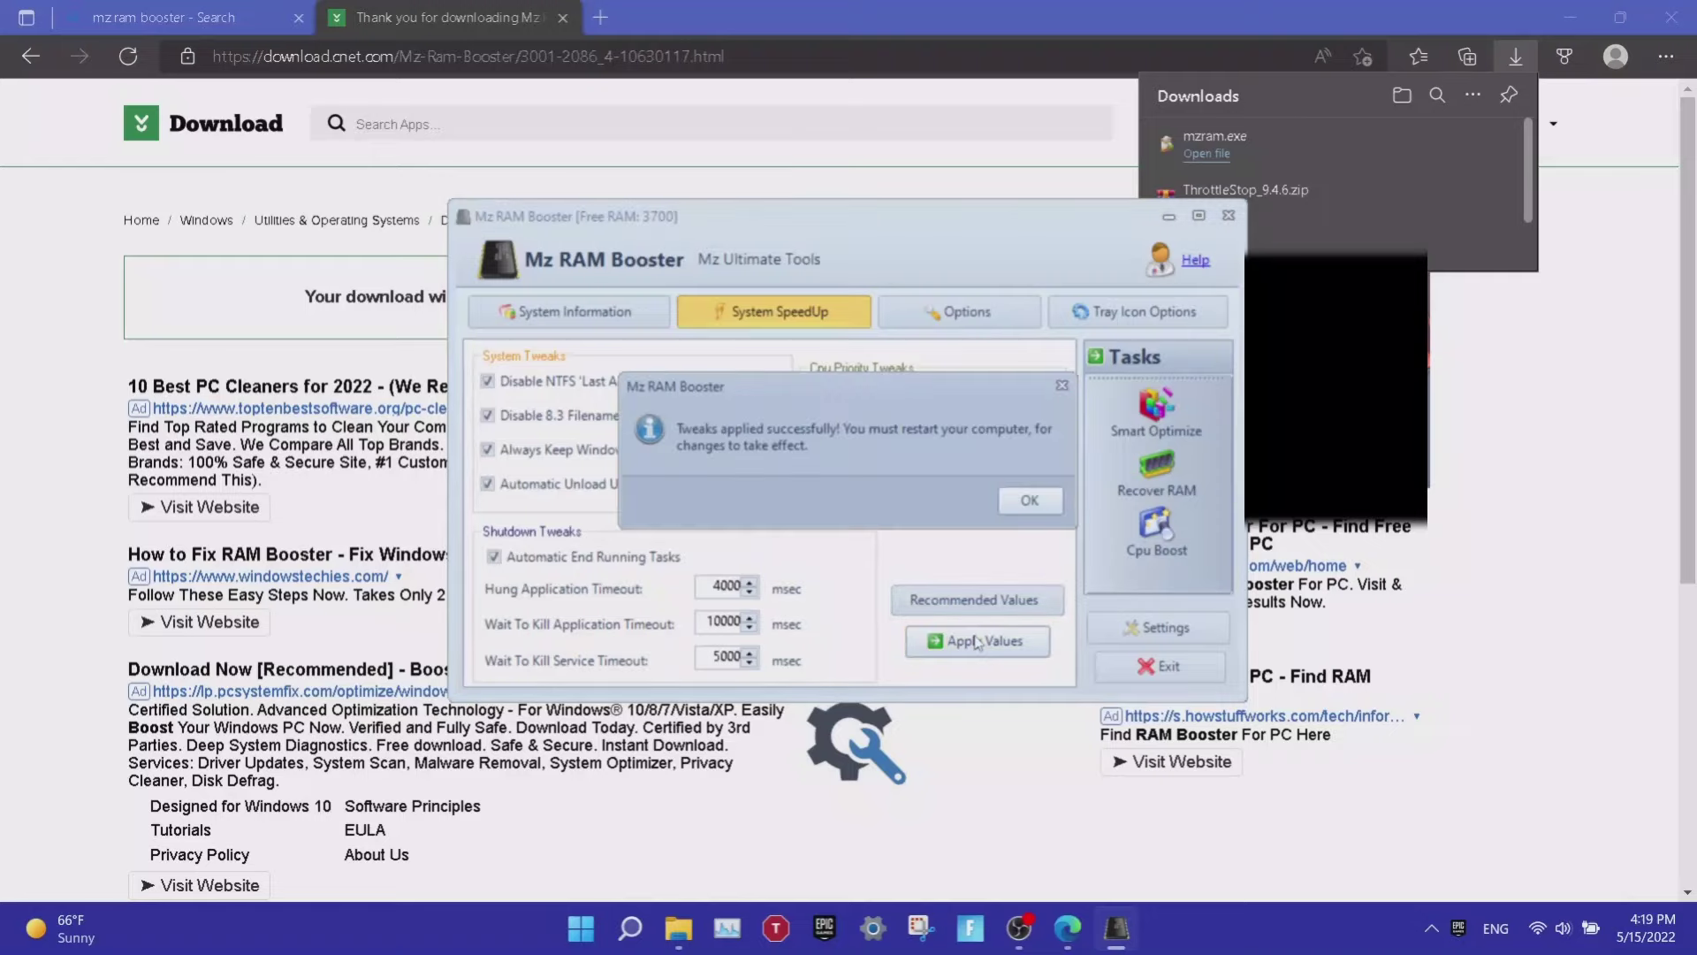
{"action": "left_click", "coordinate": [1028, 501]}
Apply the recommended values for Mz RAM Booster's optimize, general and recover options.
{"action": "left_click", "coordinate": [965, 327]}
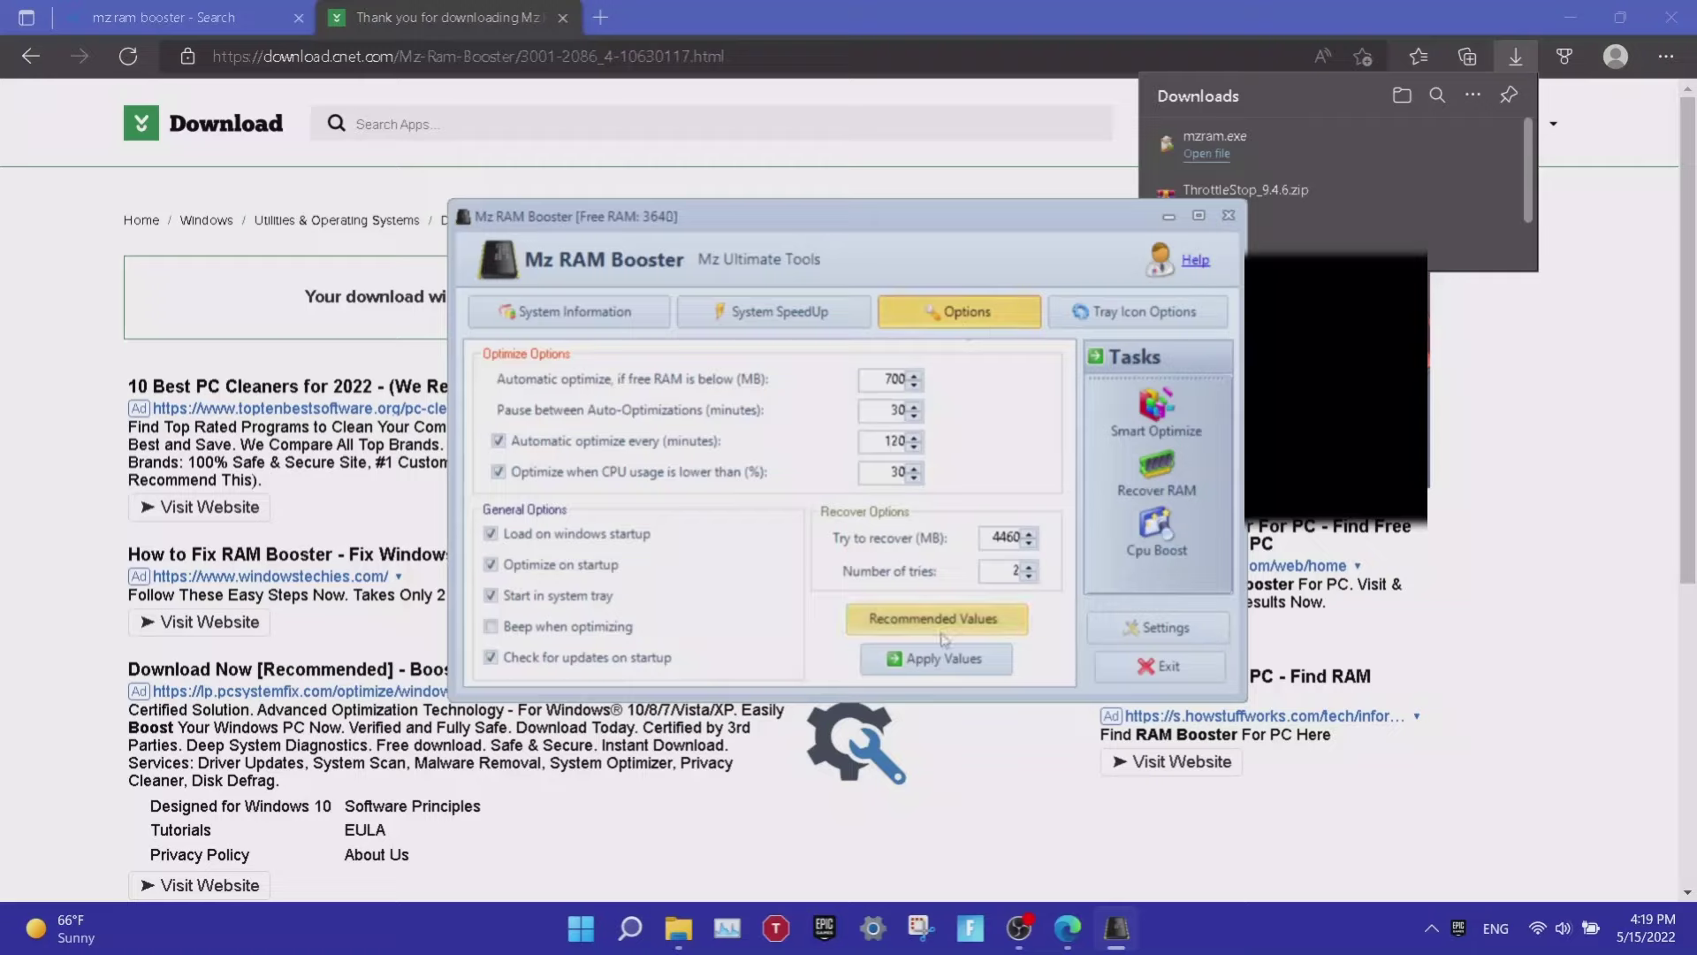
{"action": "left_click", "coordinate": [946, 665]}
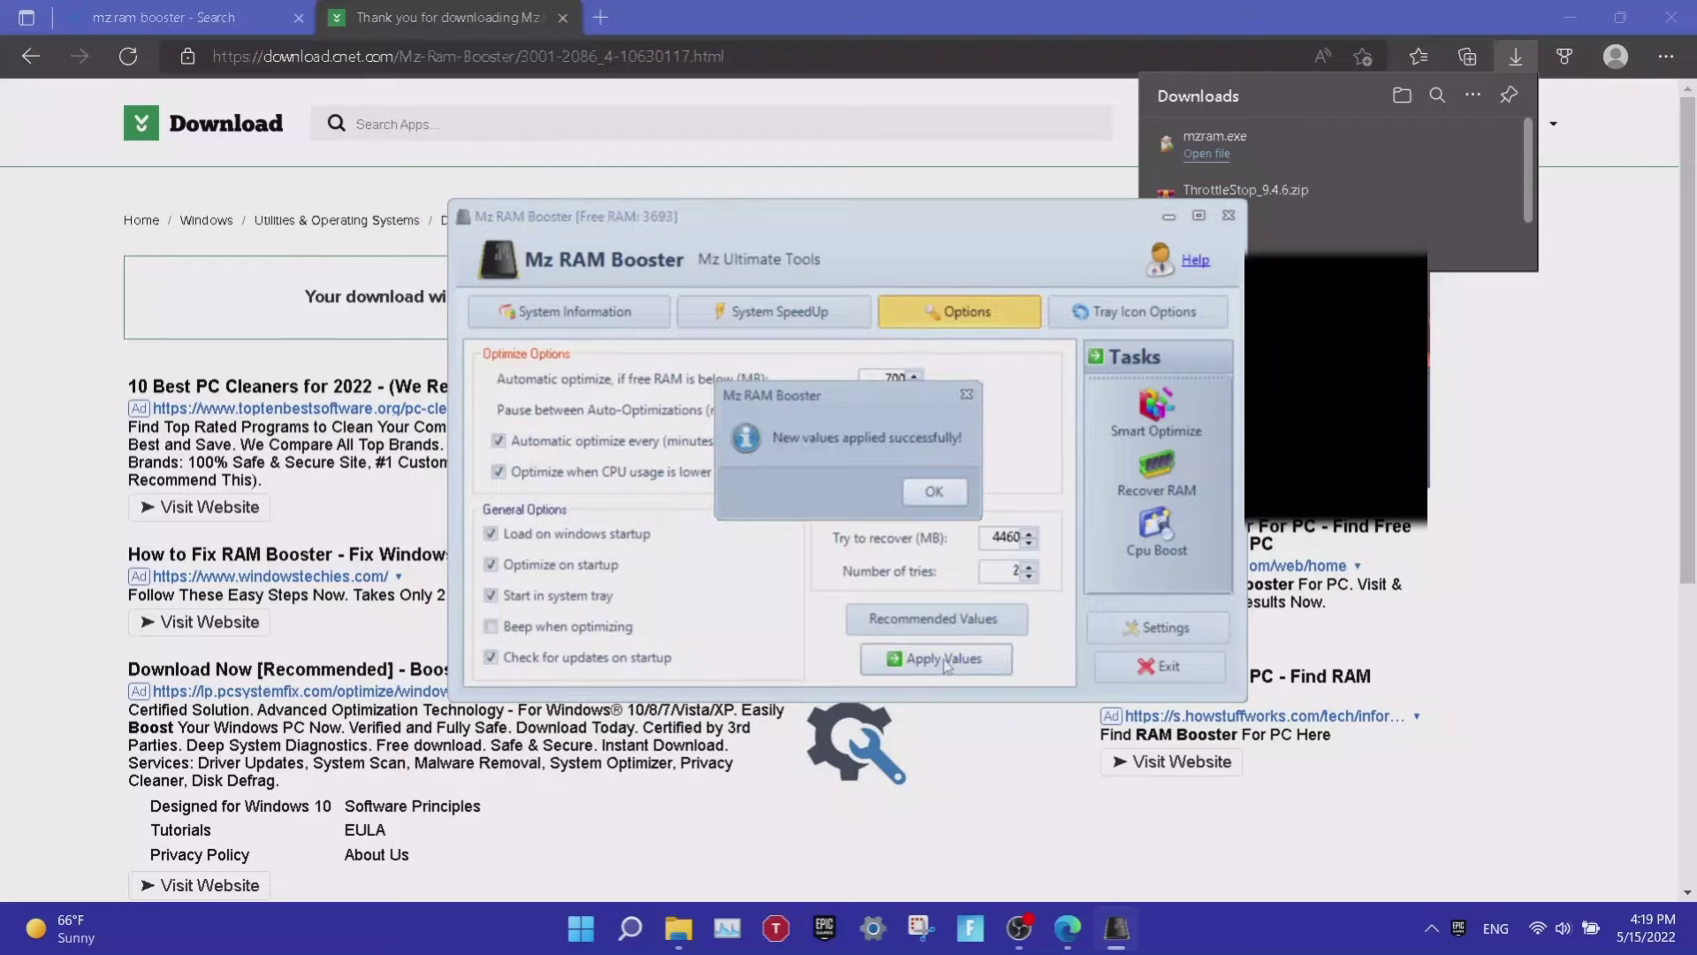
{"action": "left_click", "coordinate": [934, 491]}
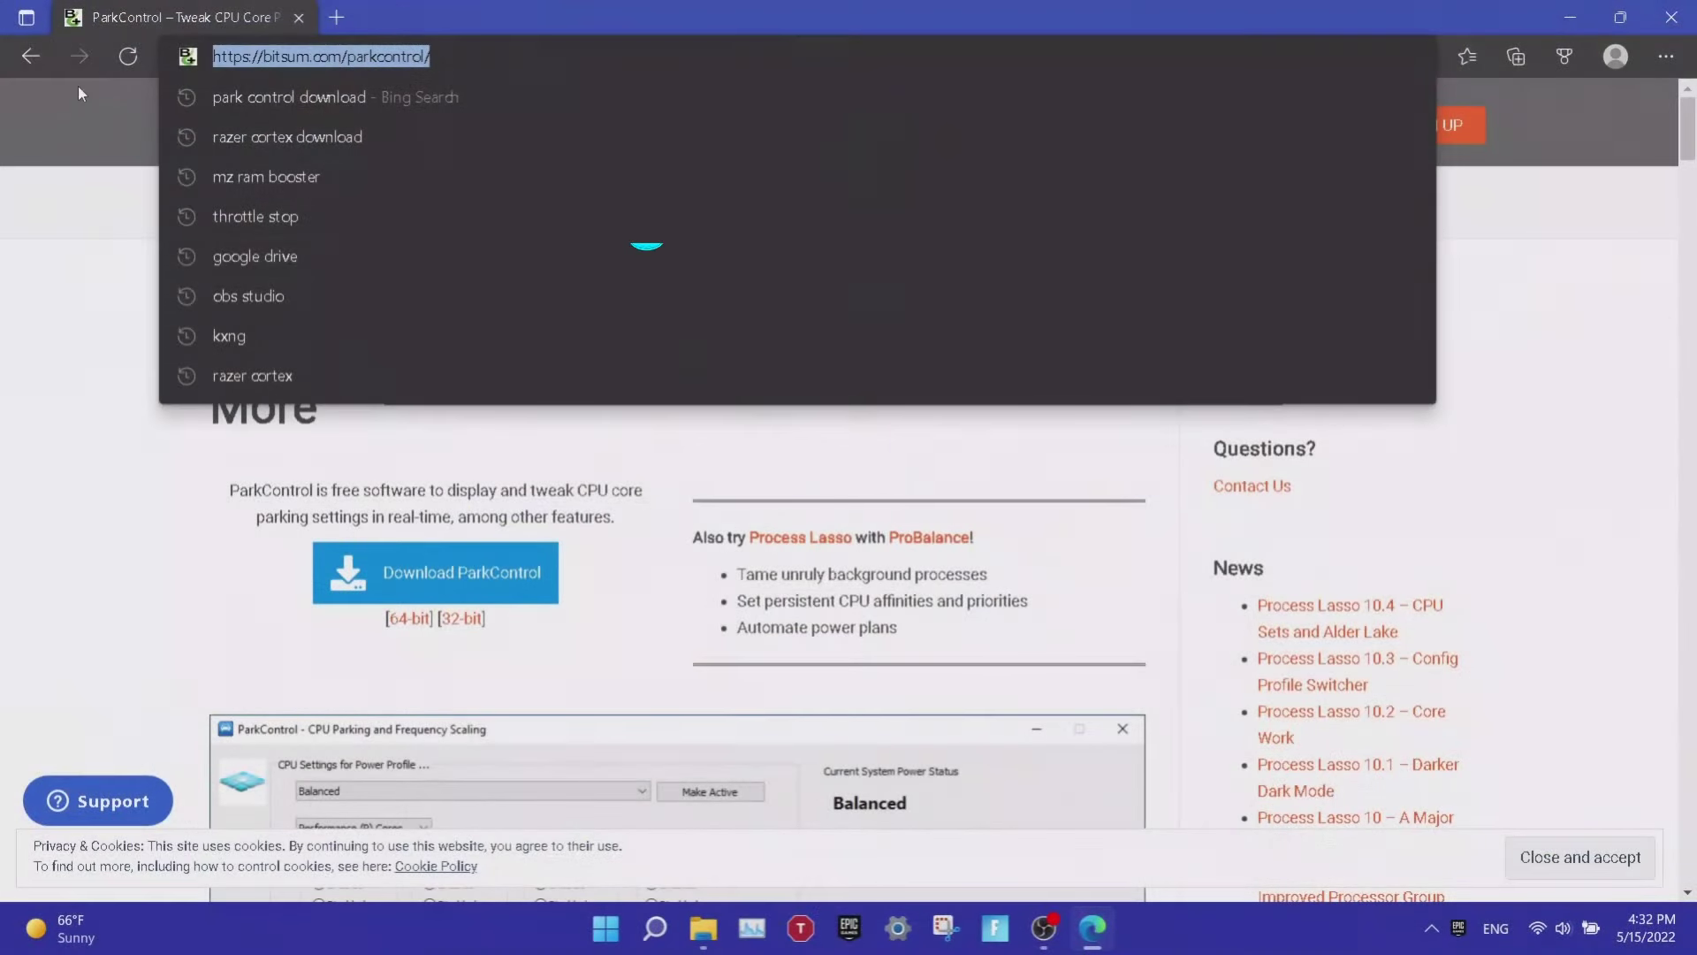
Download ParkControl from its Bitsum page and open the downloaded parkcontrolsetup64.exe.
{"action": "left_click", "coordinate": [264, 497]}
{"action": "left_click", "coordinate": [402, 559]}
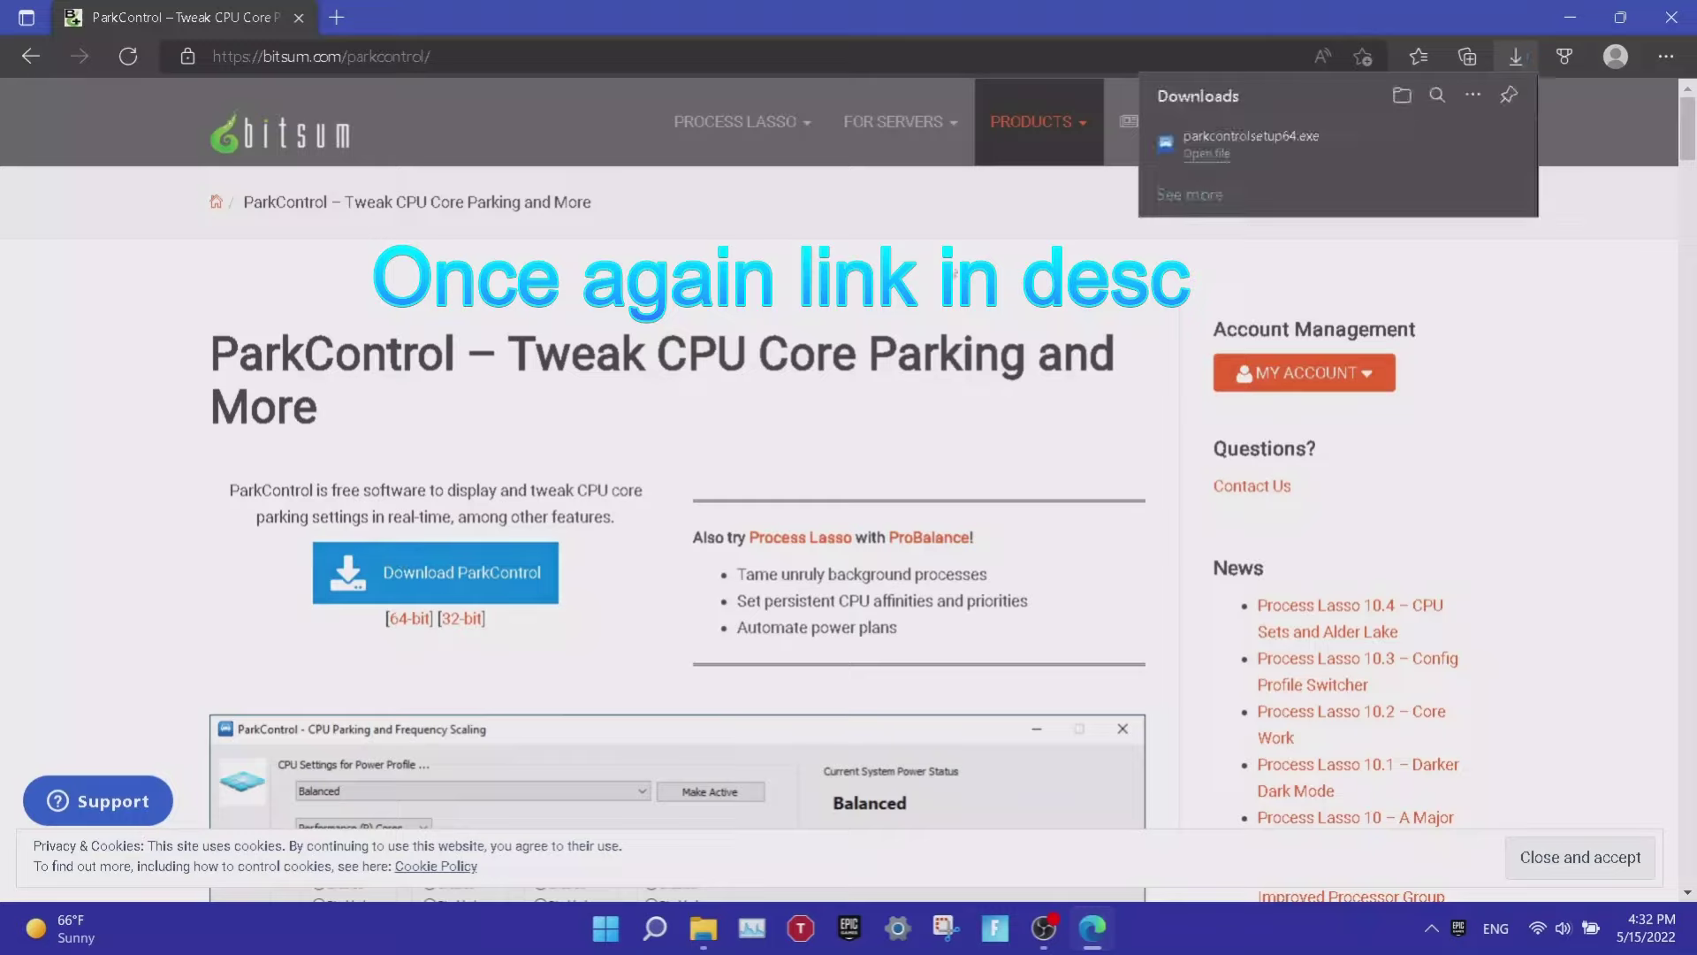
{"action": "left_click", "coordinate": [1282, 158]}
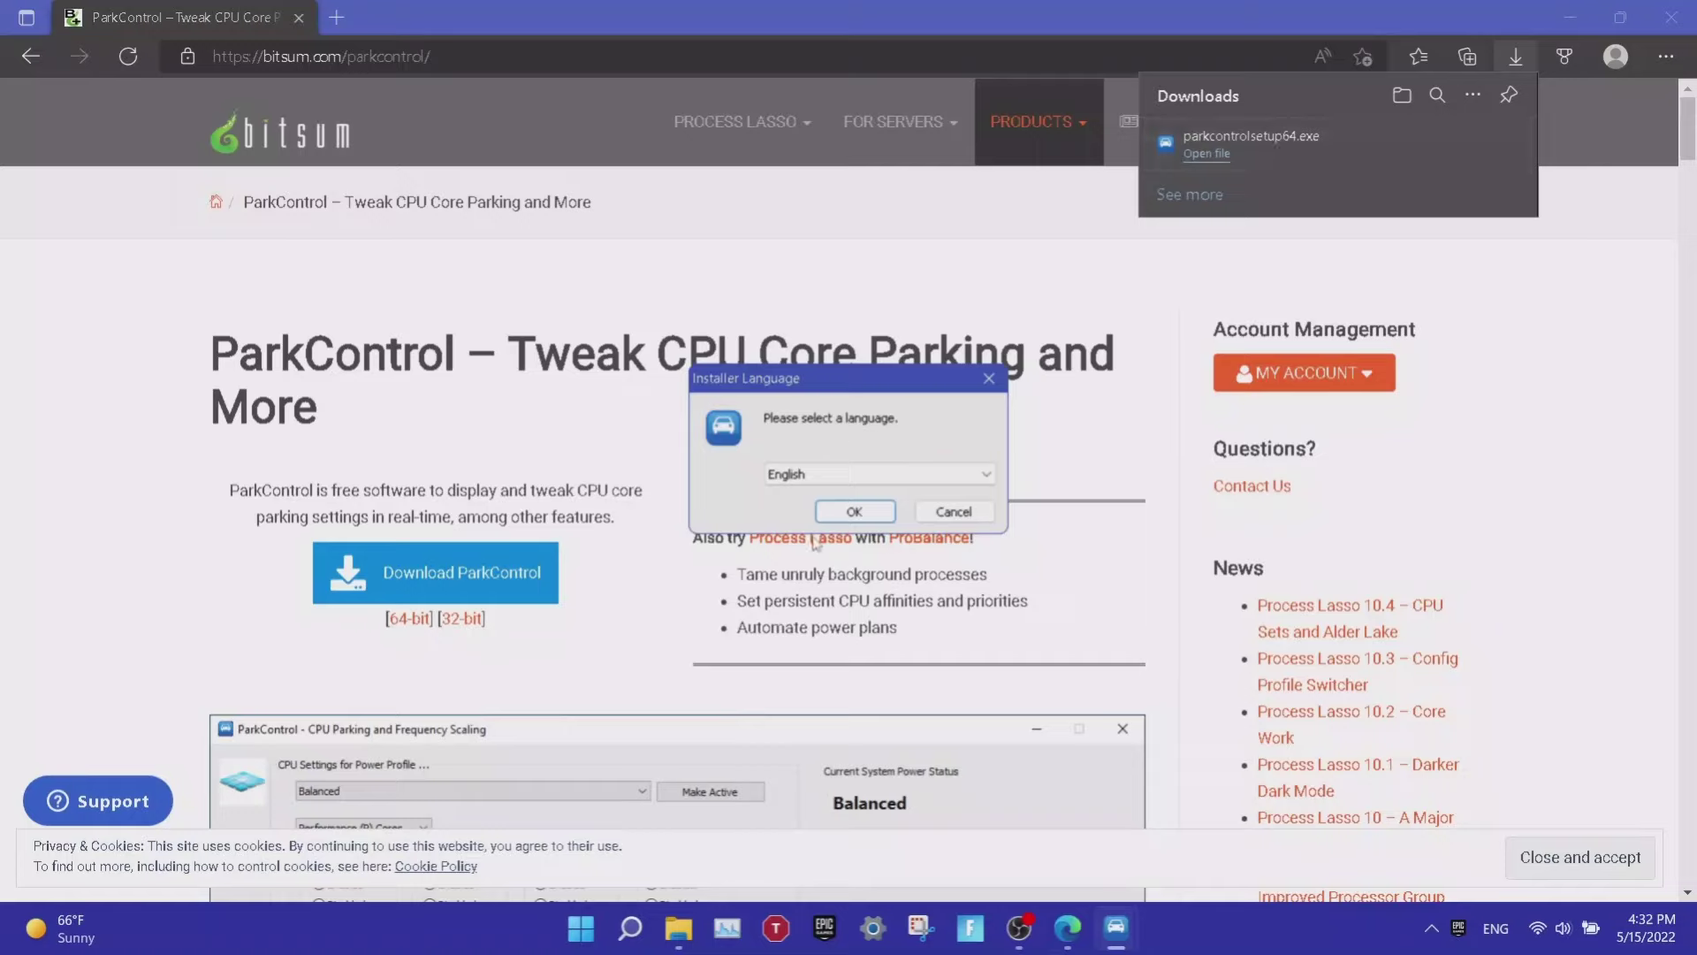
Install ParkControl in English with the default components in C:\Program Files\ParkControl, and close the extra installer language dialog.
{"action": "left_click", "coordinate": [851, 512]}
{"action": "left_click", "coordinate": [972, 638]}
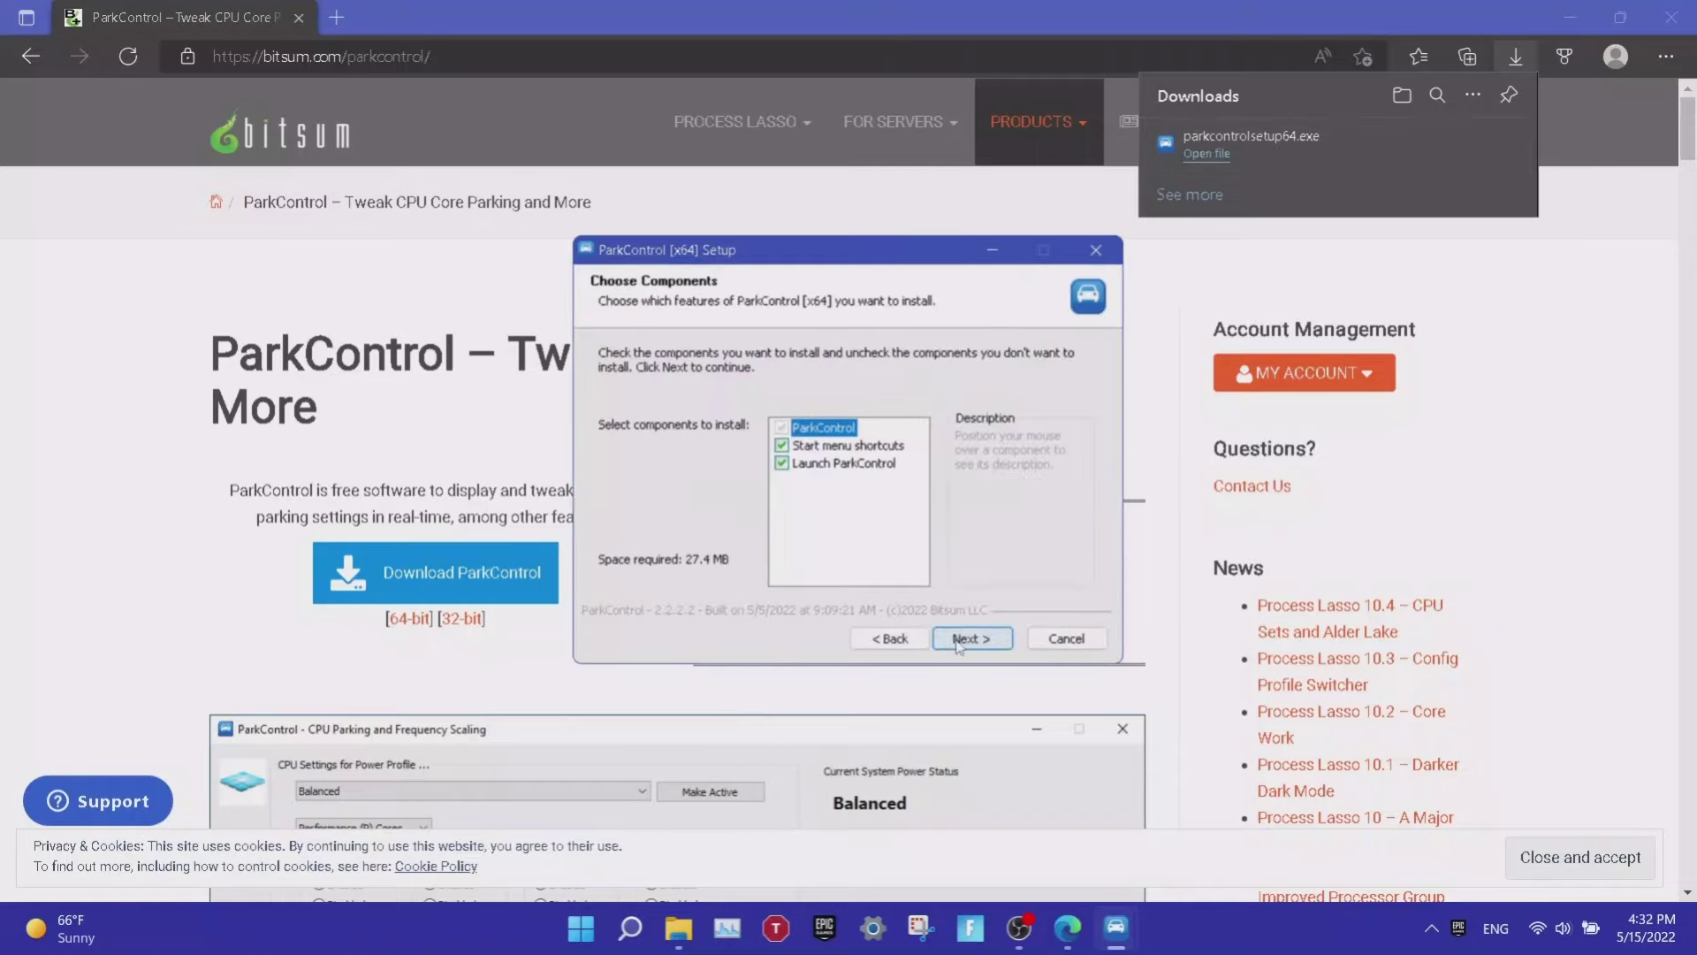
{"action": "left_click", "coordinate": [980, 641]}
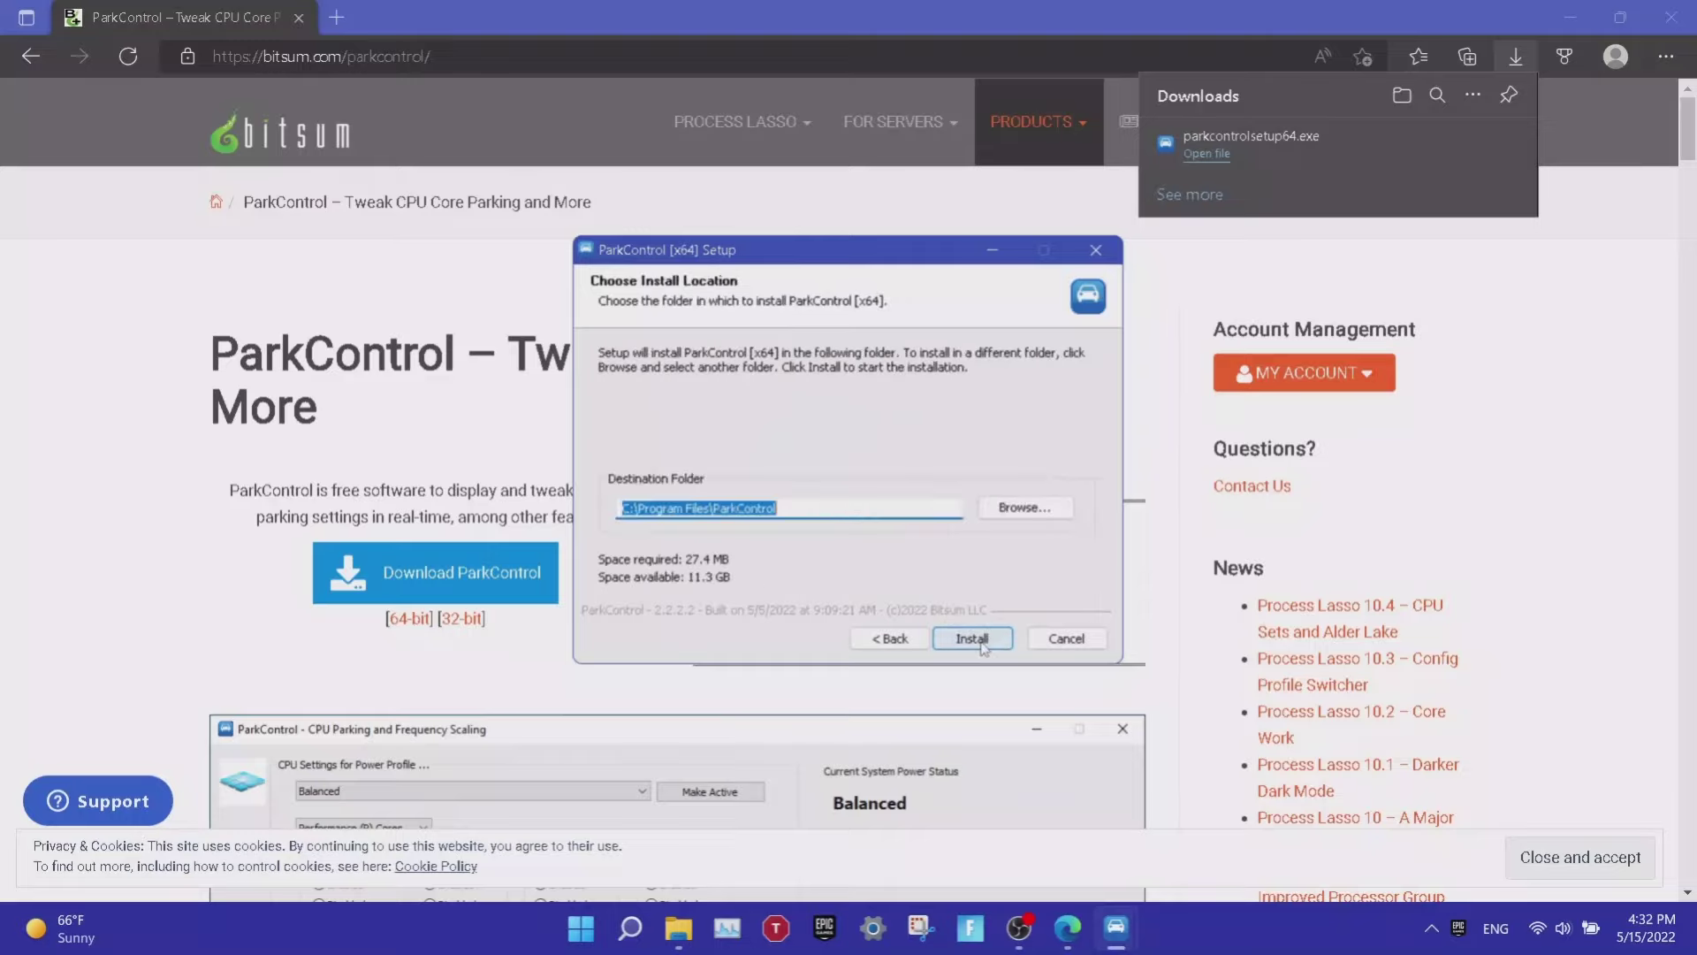
{"action": "left_click", "coordinate": [973, 639]}
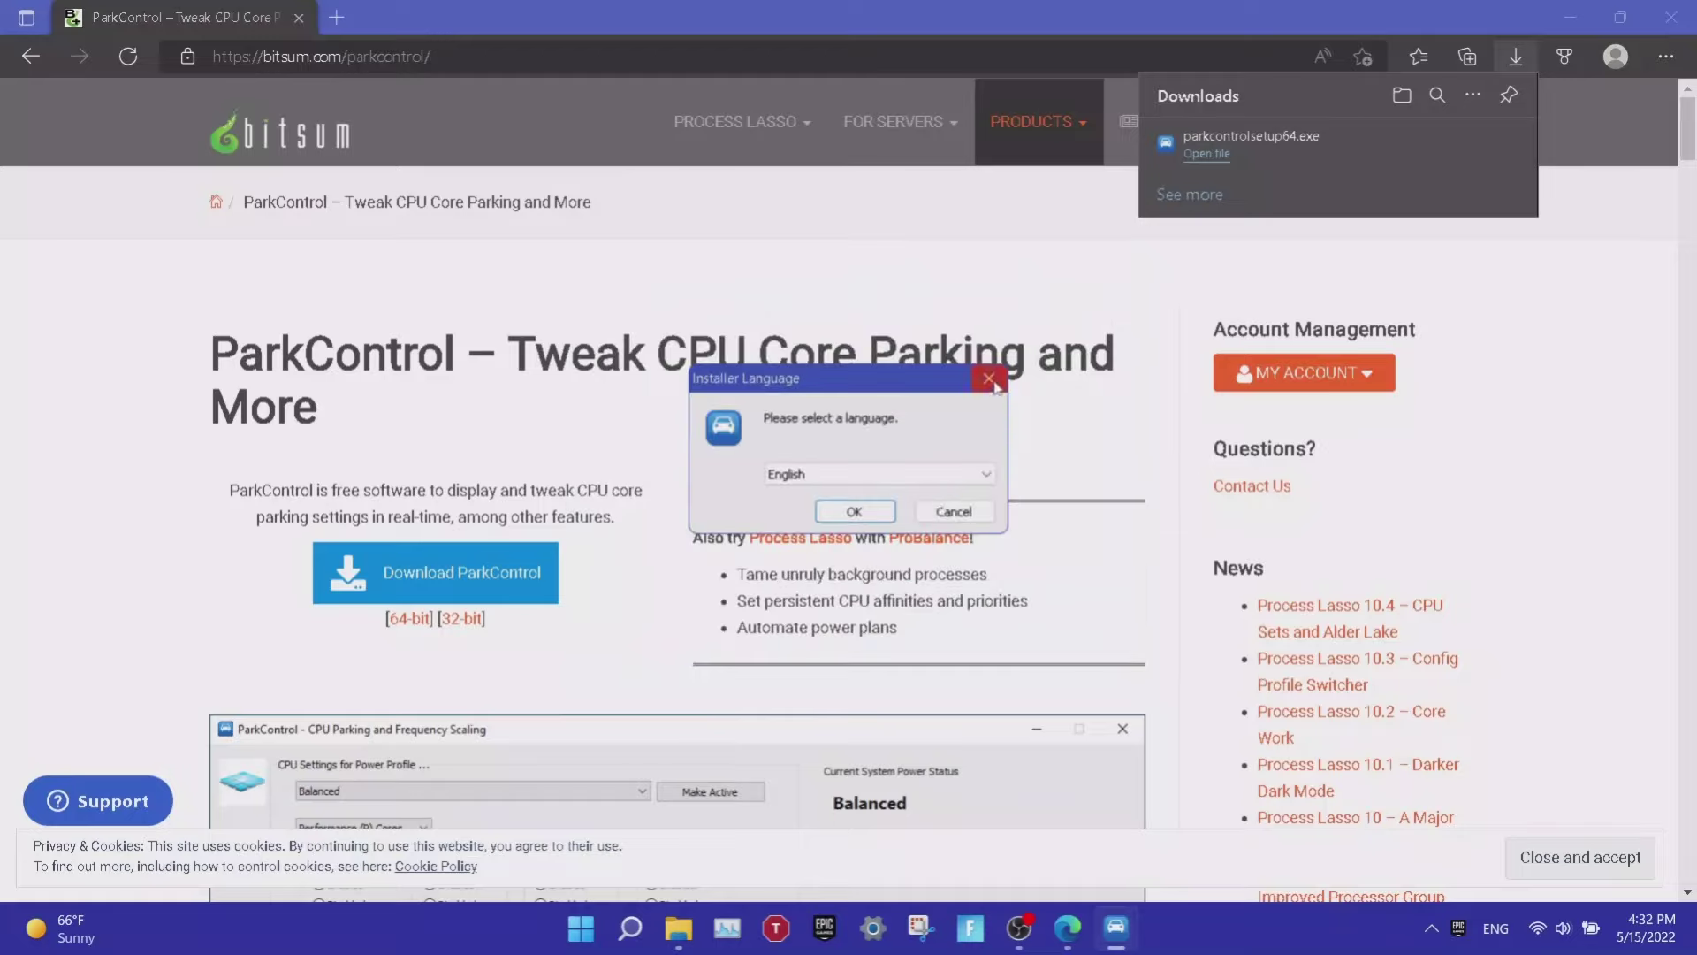
{"action": "left_click", "coordinate": [990, 380]}
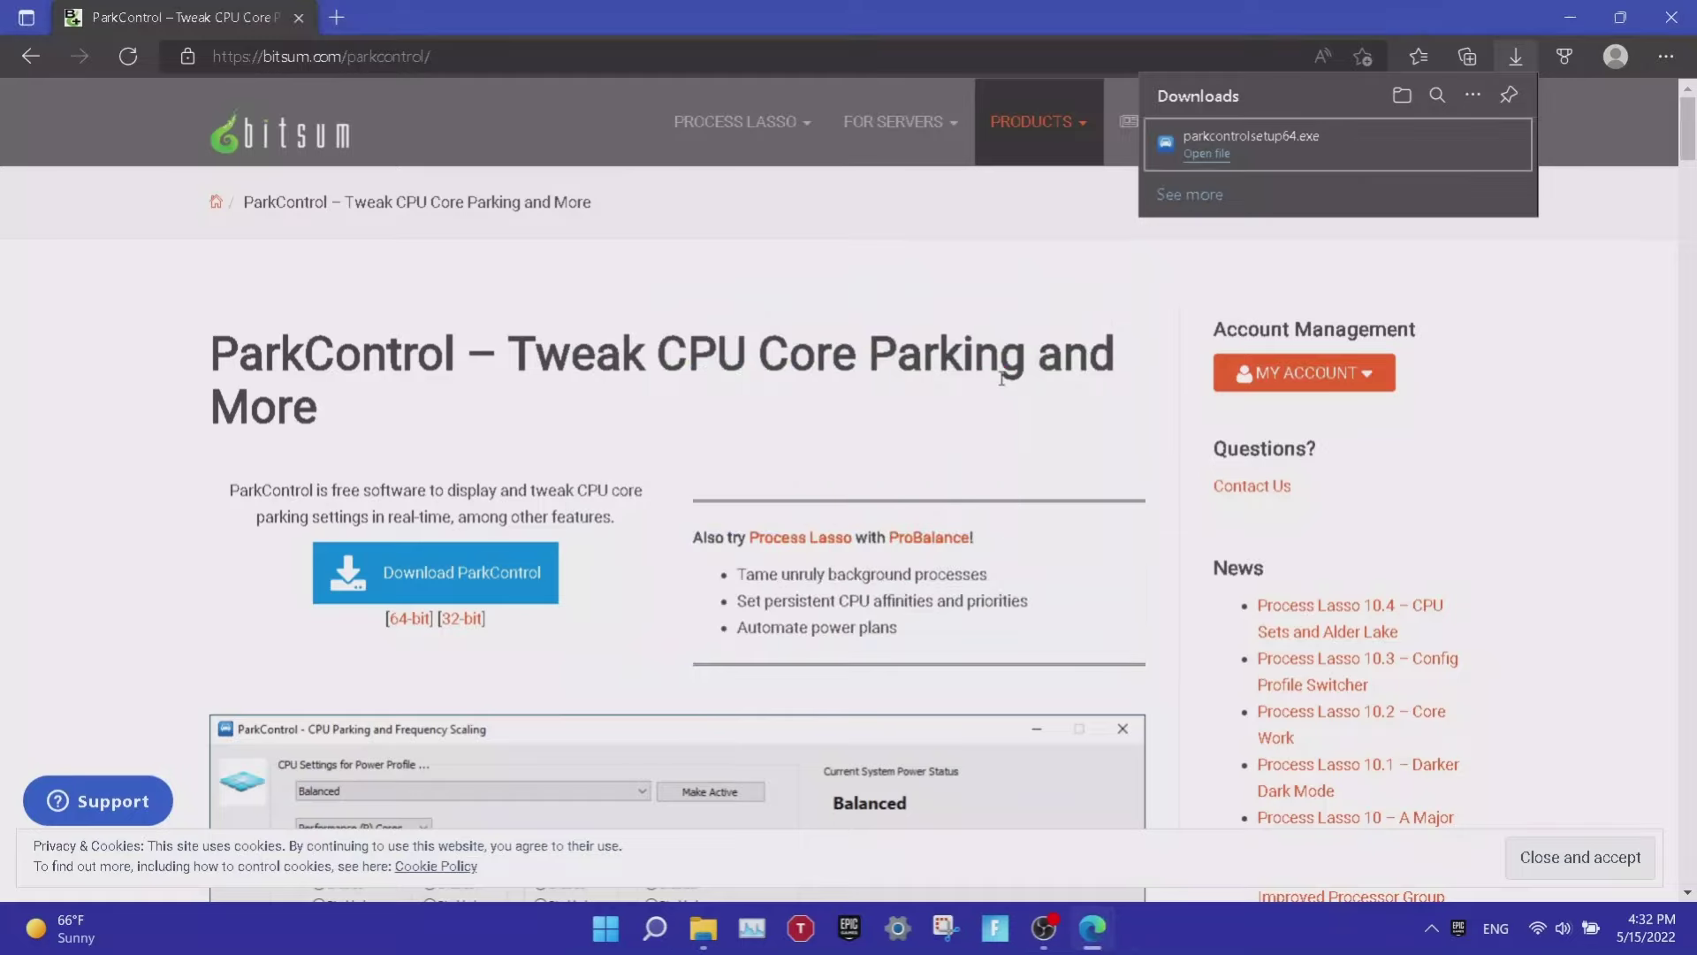
Open the ParkControl window and disable Parking DC and Parking AC for the High performance power profile.
{"action": "left_click", "coordinate": [1432, 932]}
{"action": "left_click", "coordinate": [1367, 824]}
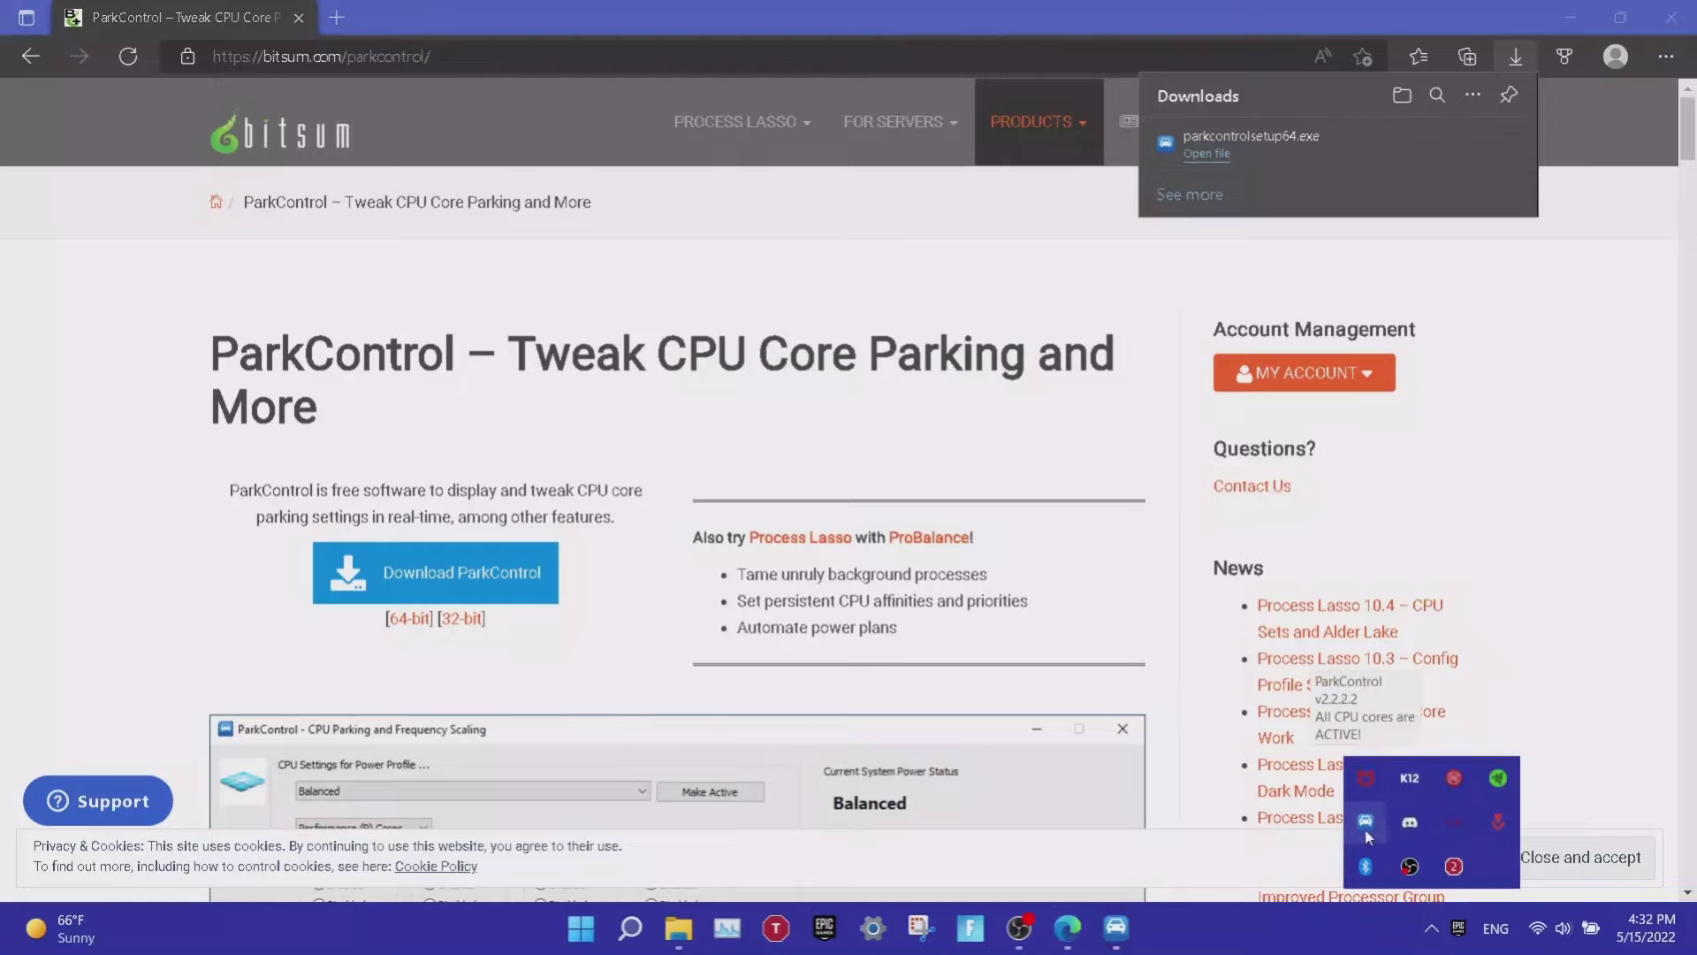
{"action": "left_click", "coordinate": [1116, 928]}
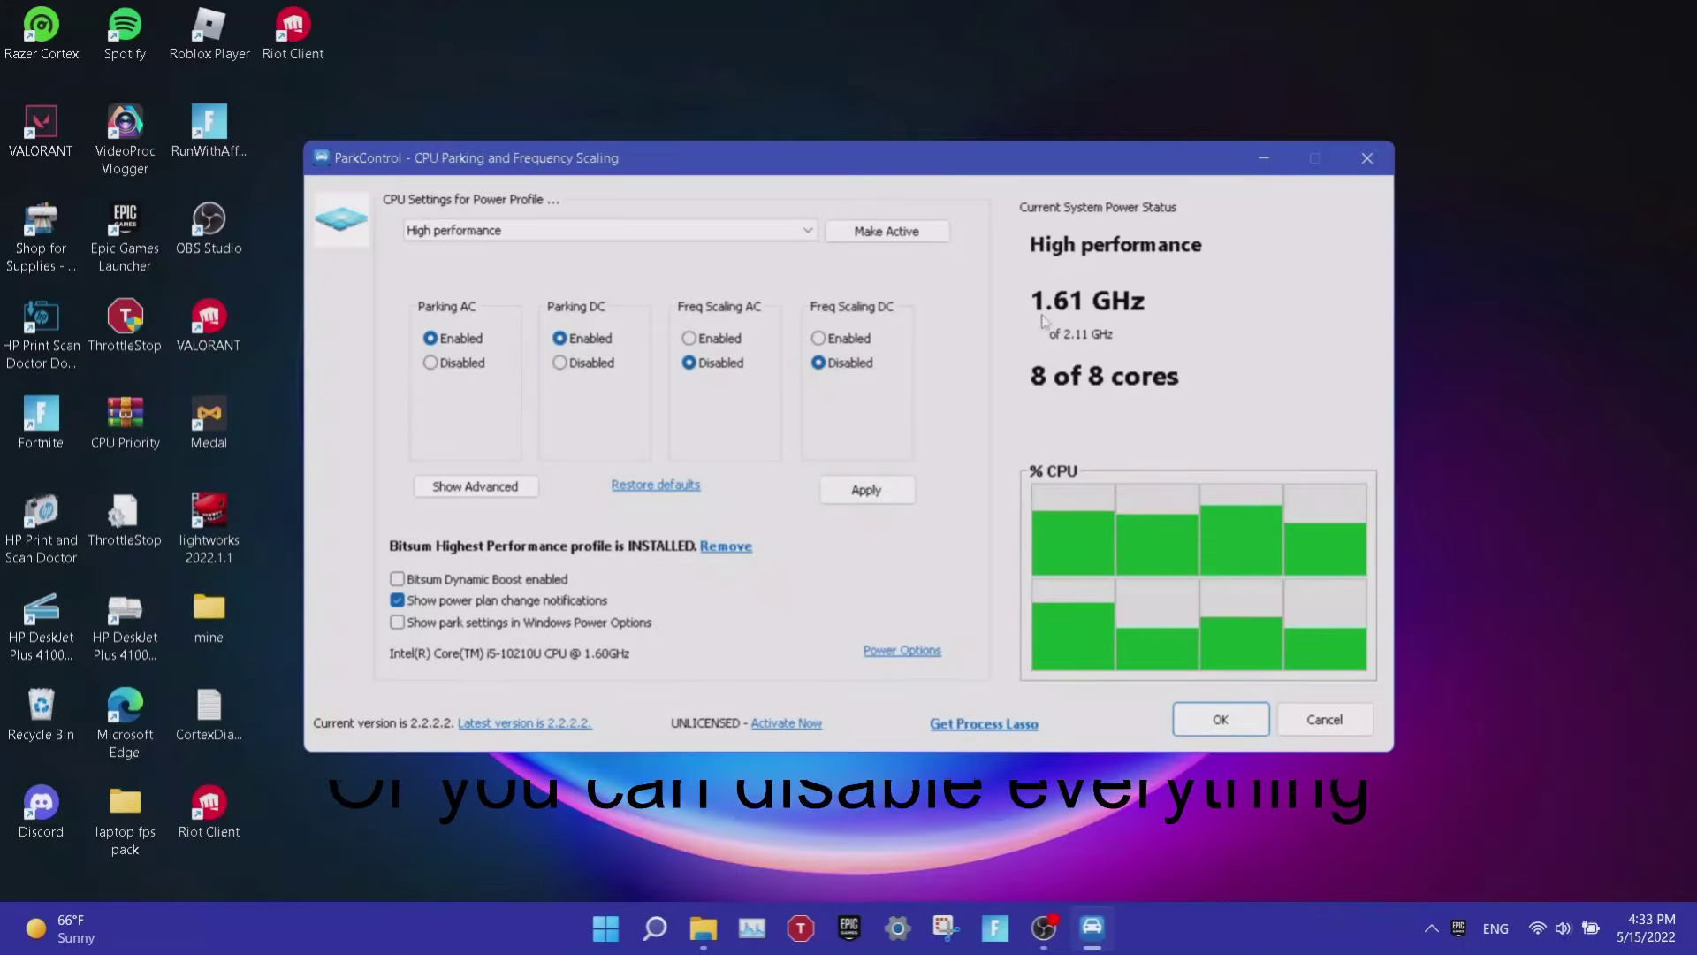
{"action": "left_click", "coordinate": [585, 363]}
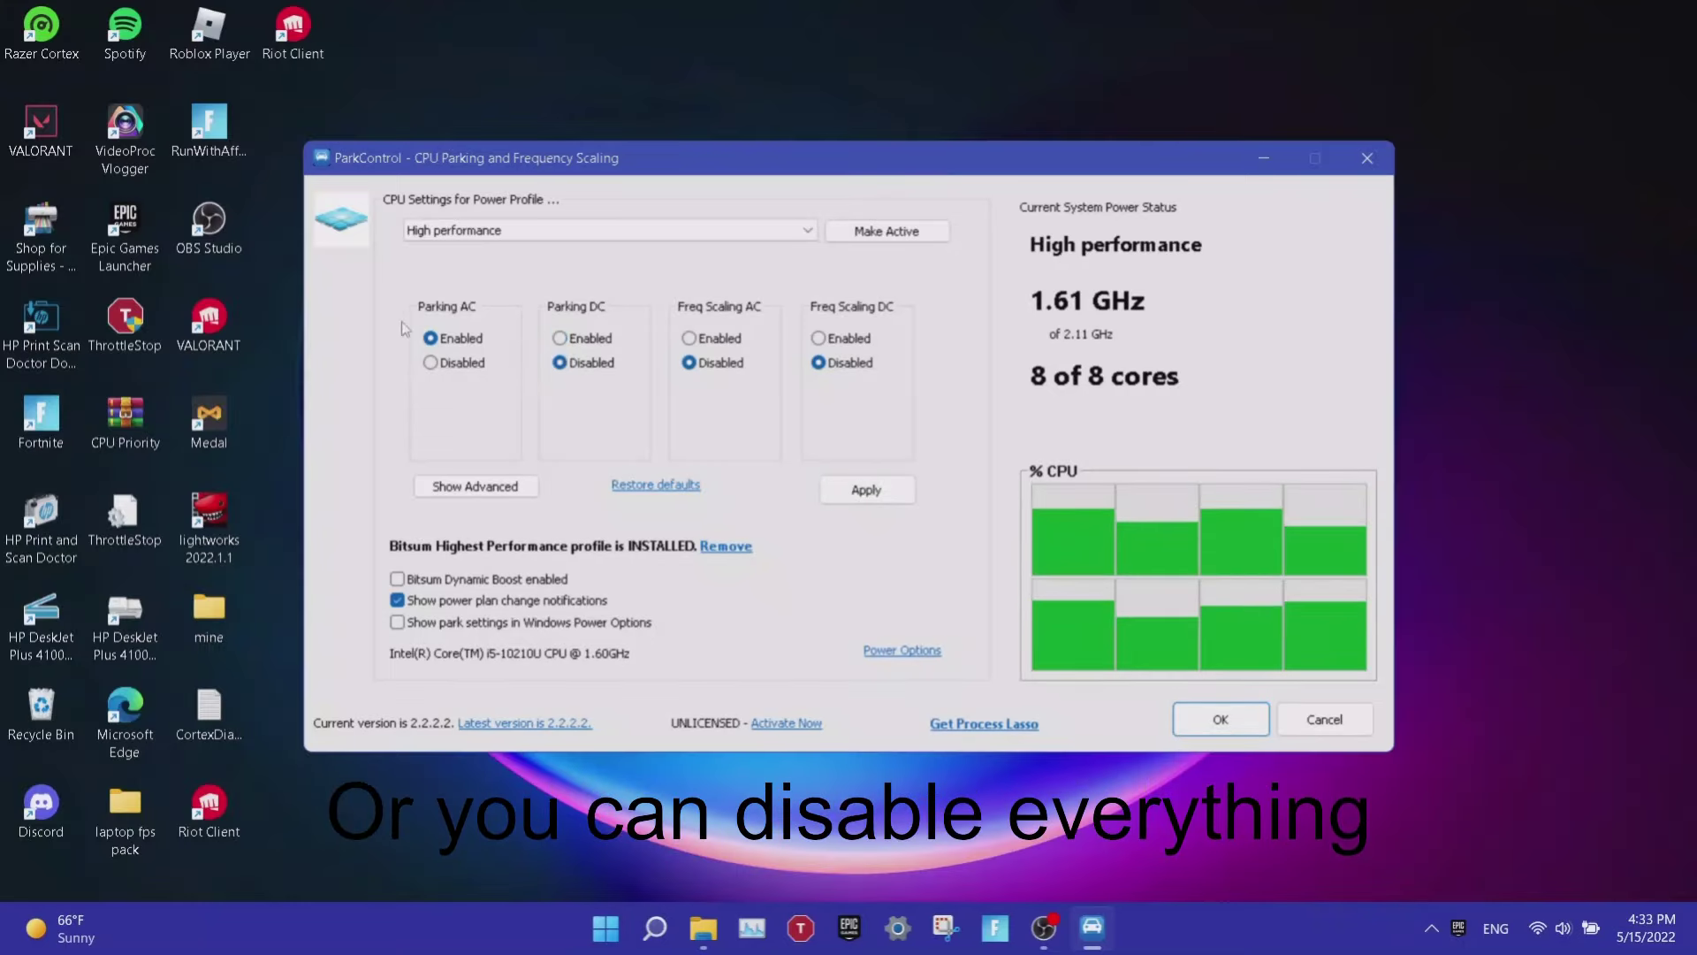
{"action": "left_click", "coordinate": [448, 363]}
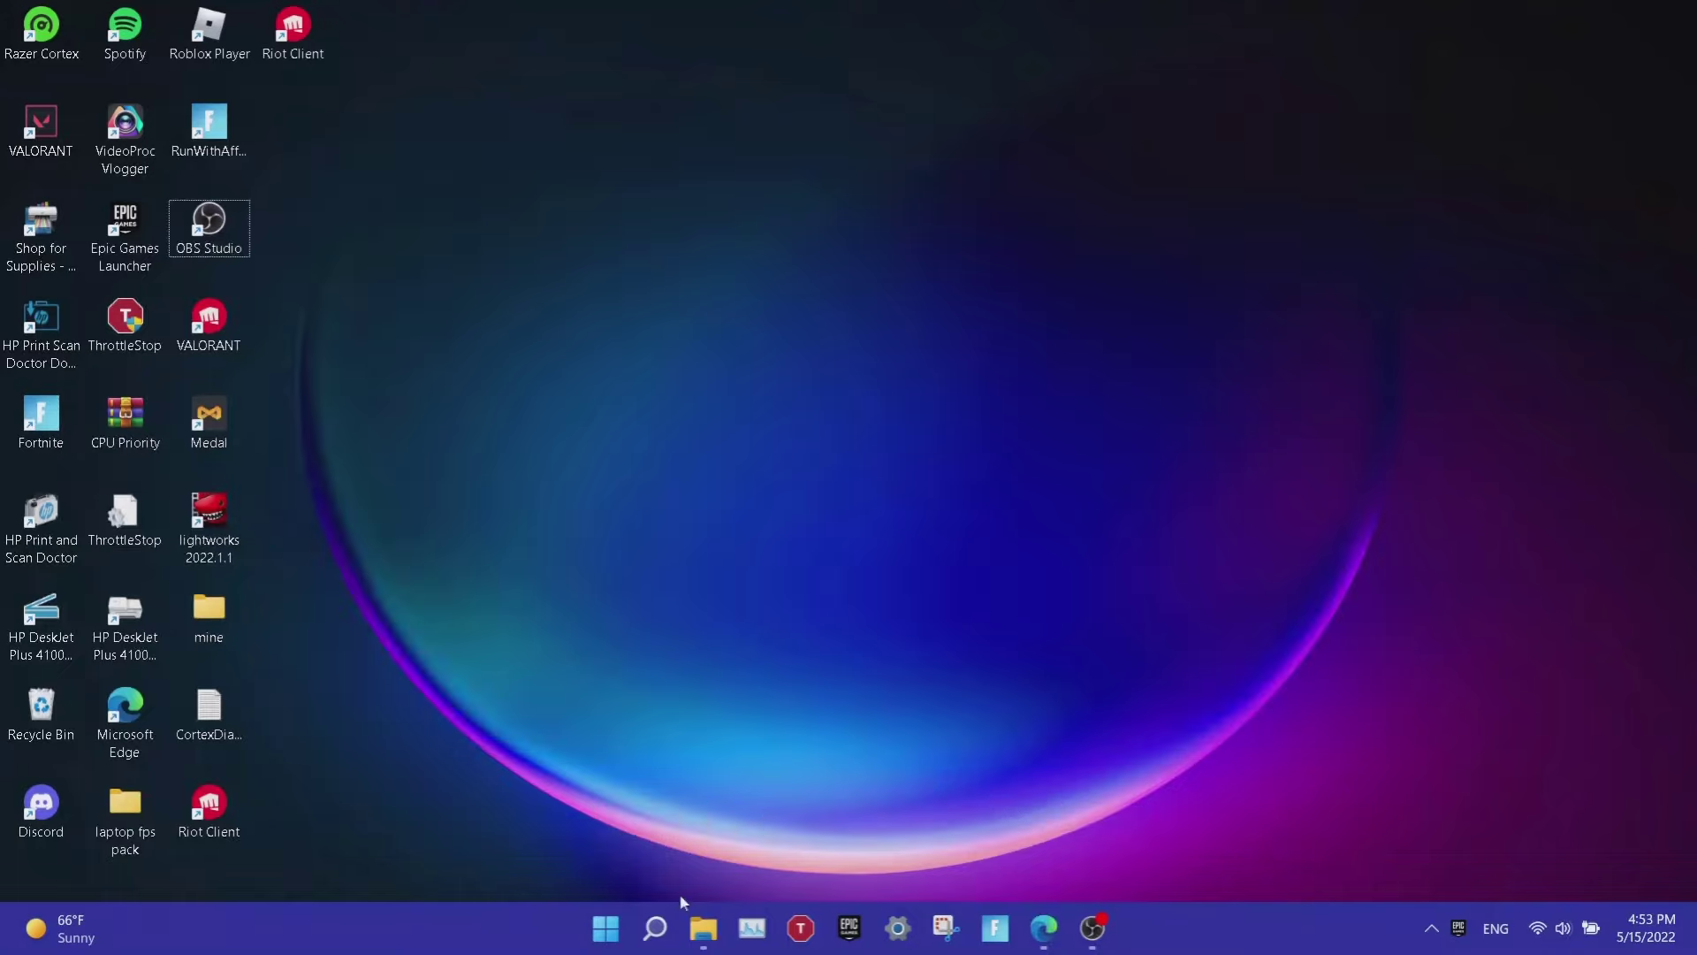
Find the Windows color settings by searching for "colors" and leave transparency effects switched off.
{"action": "left_click", "coordinate": [655, 928]}
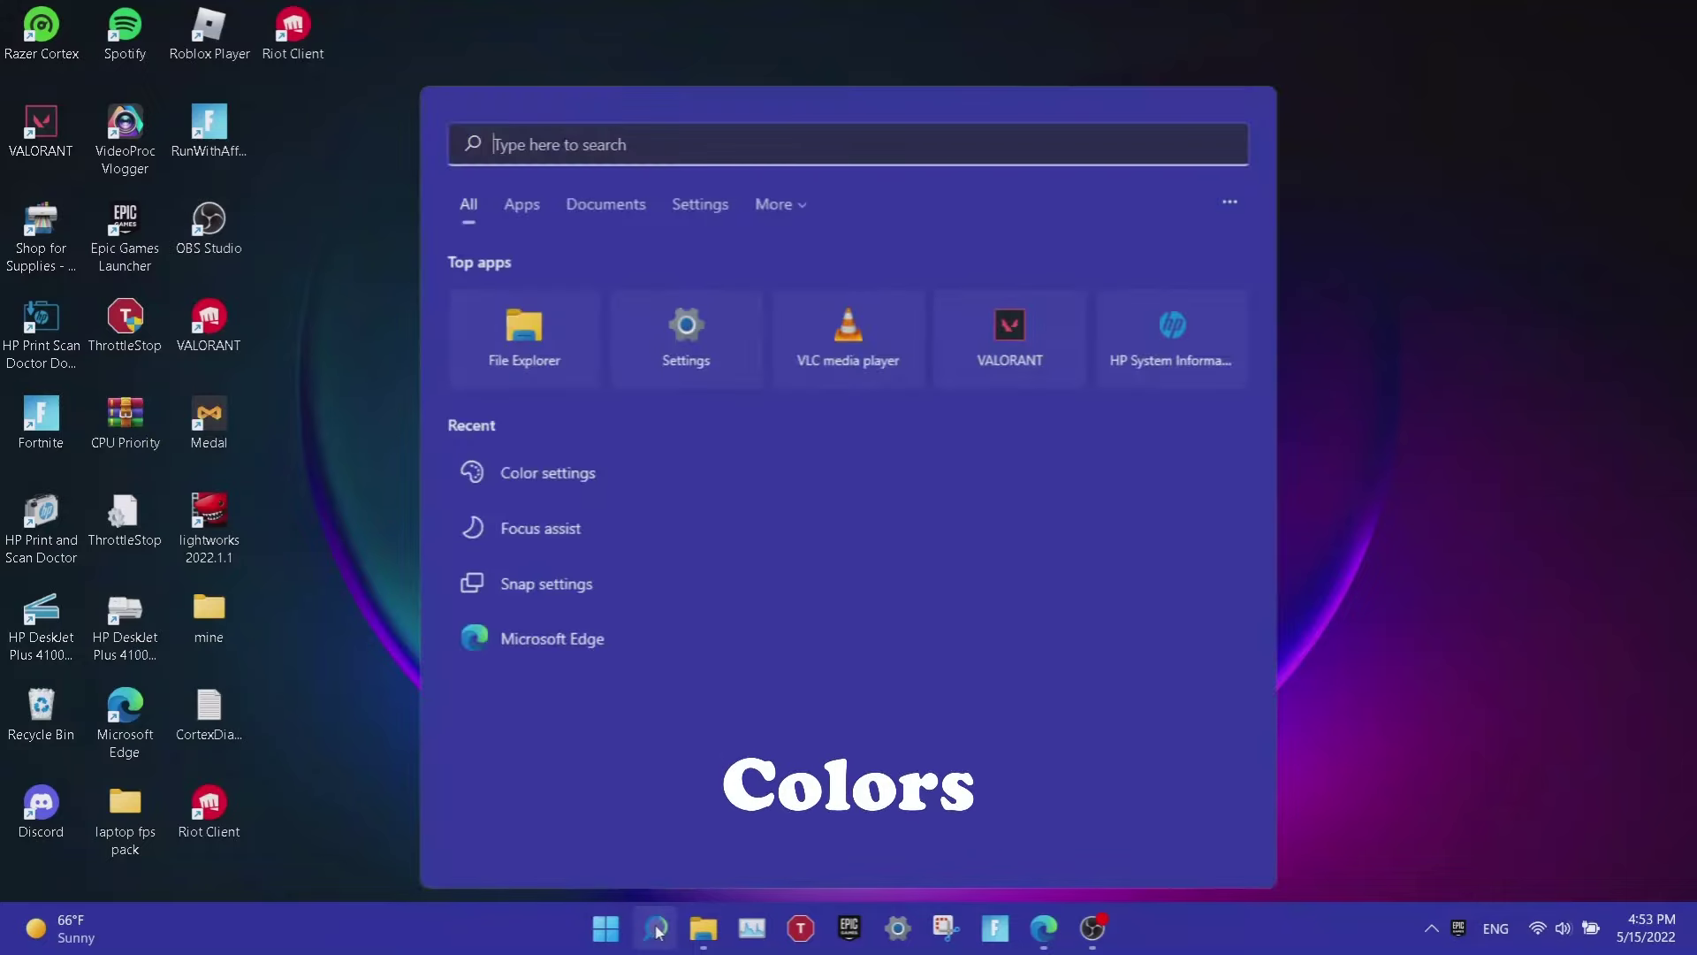
{"action": "type", "text": "colors"}
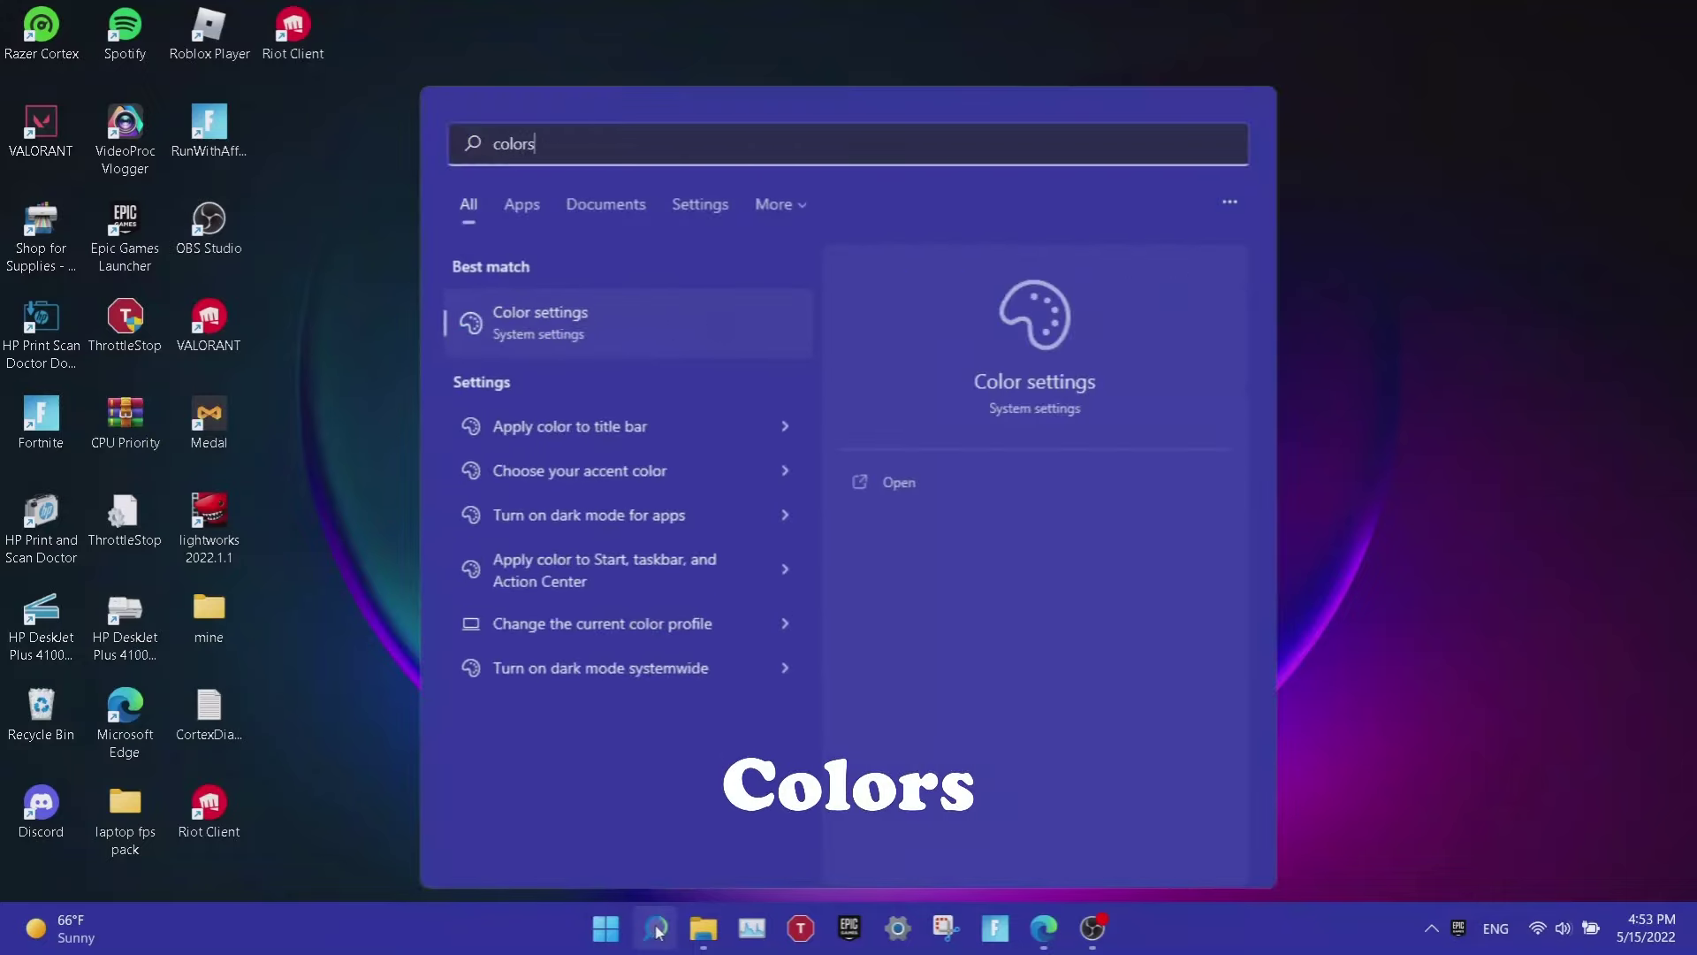
{"action": "key", "text": "Return"}
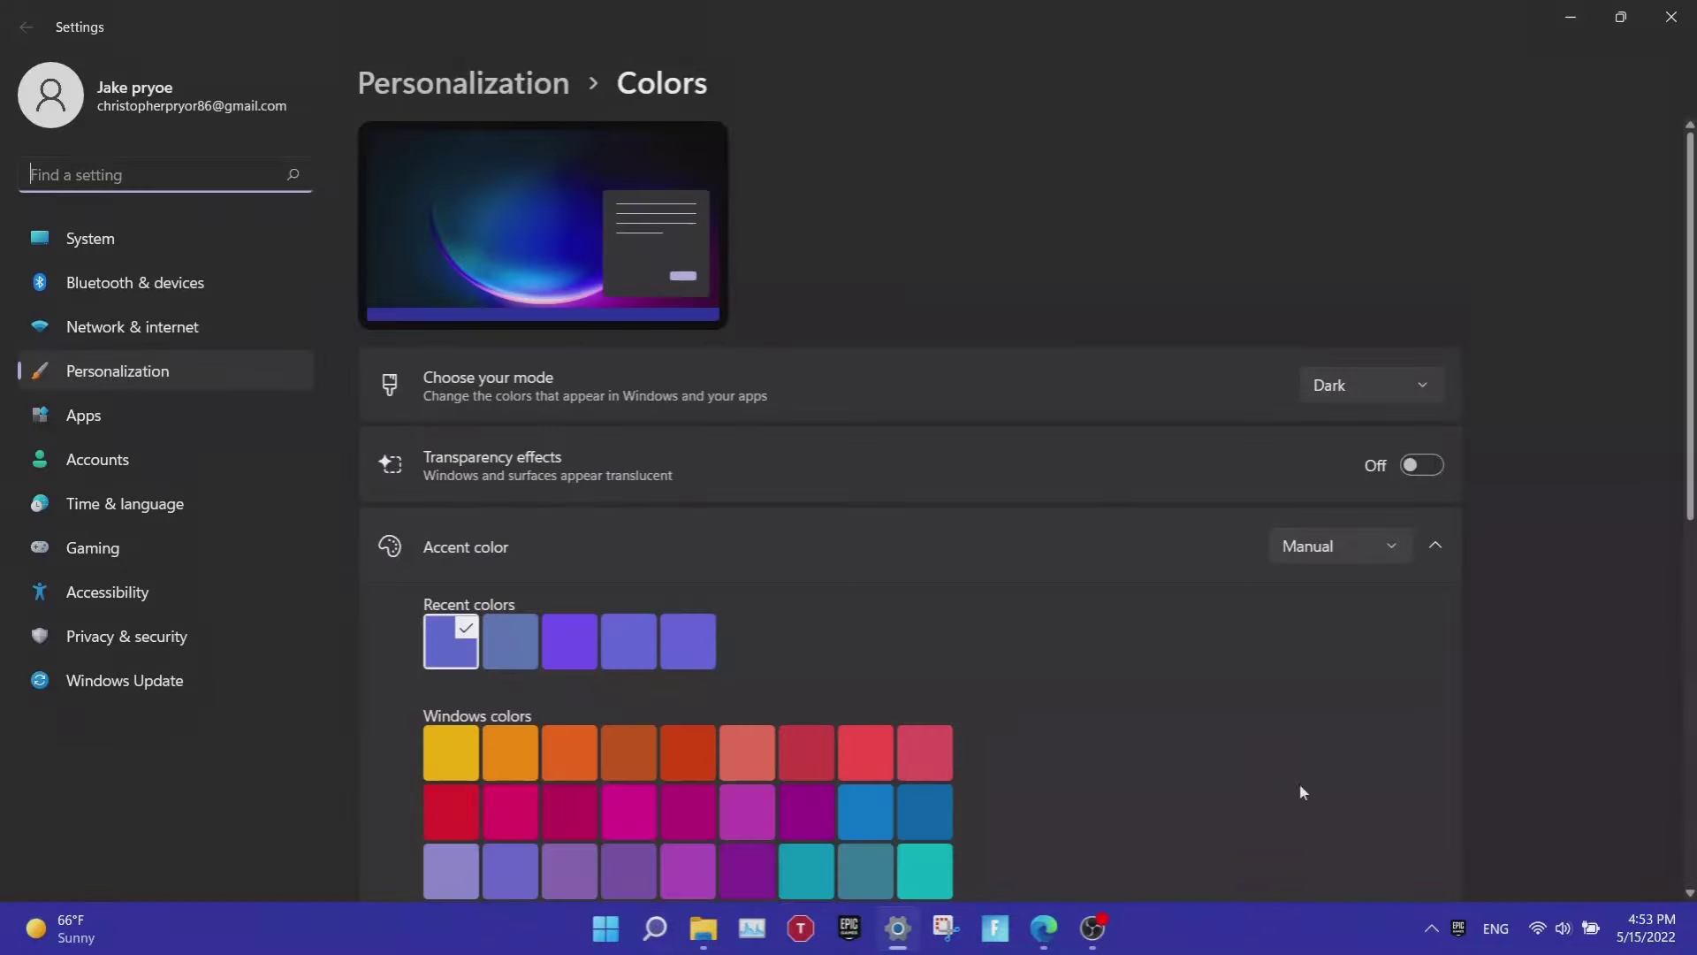
{"action": "left_click", "coordinate": [1423, 465]}
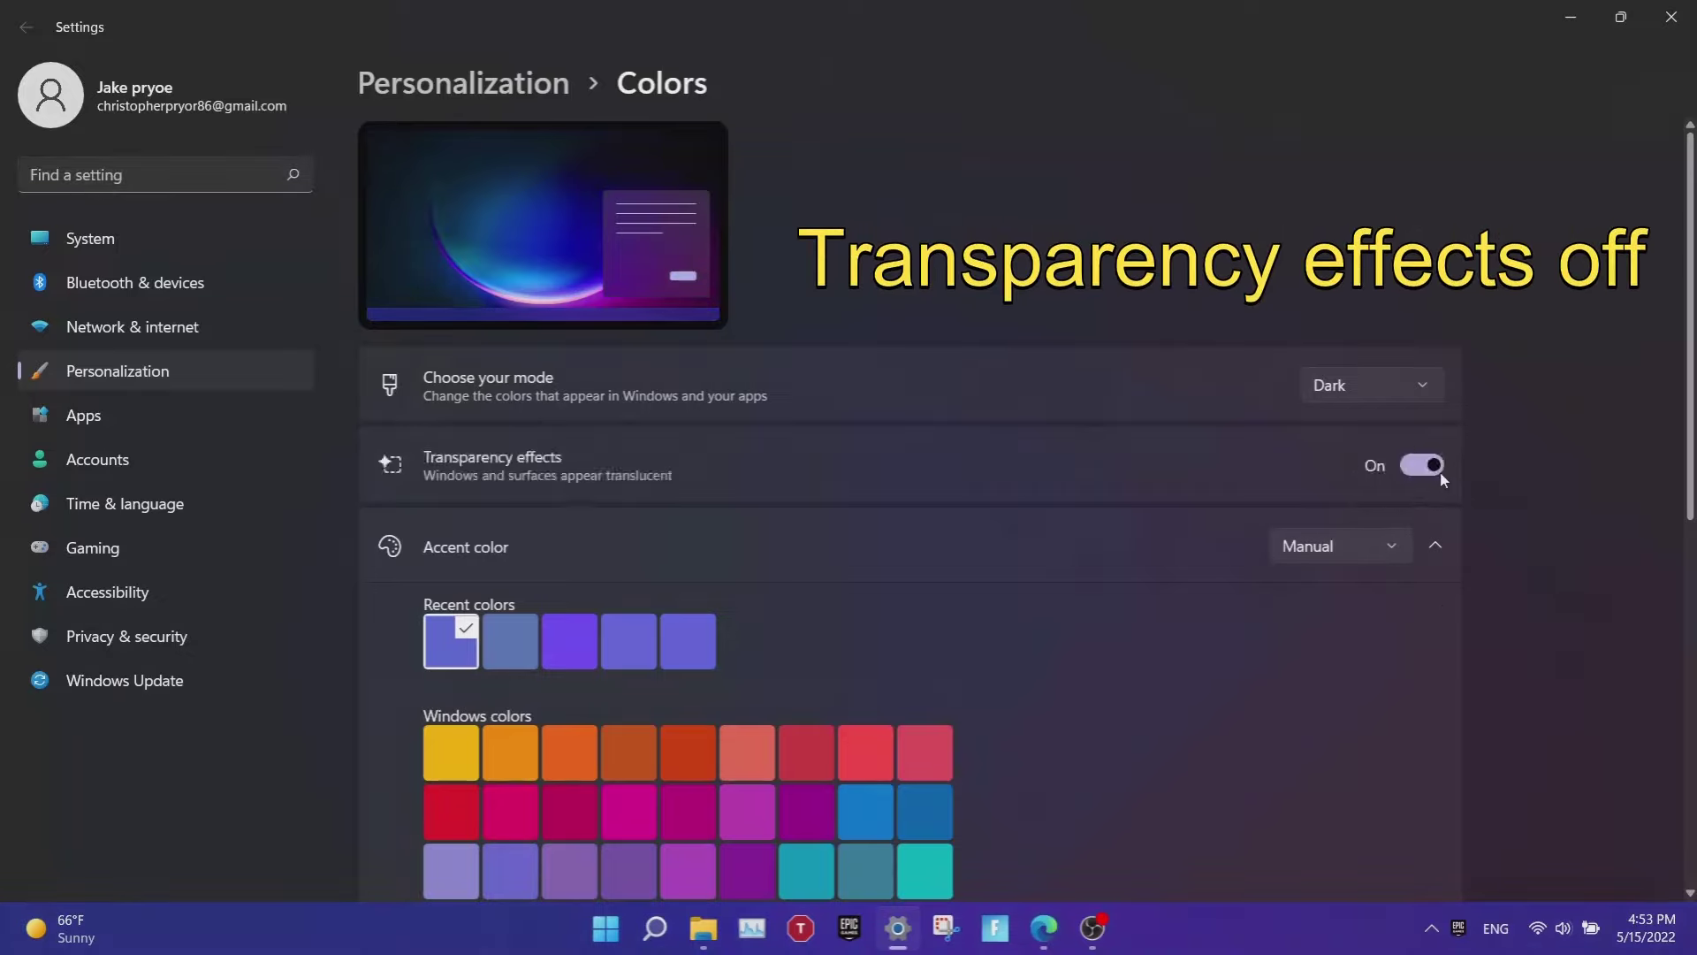
{"action": "left_click", "coordinate": [1425, 471]}
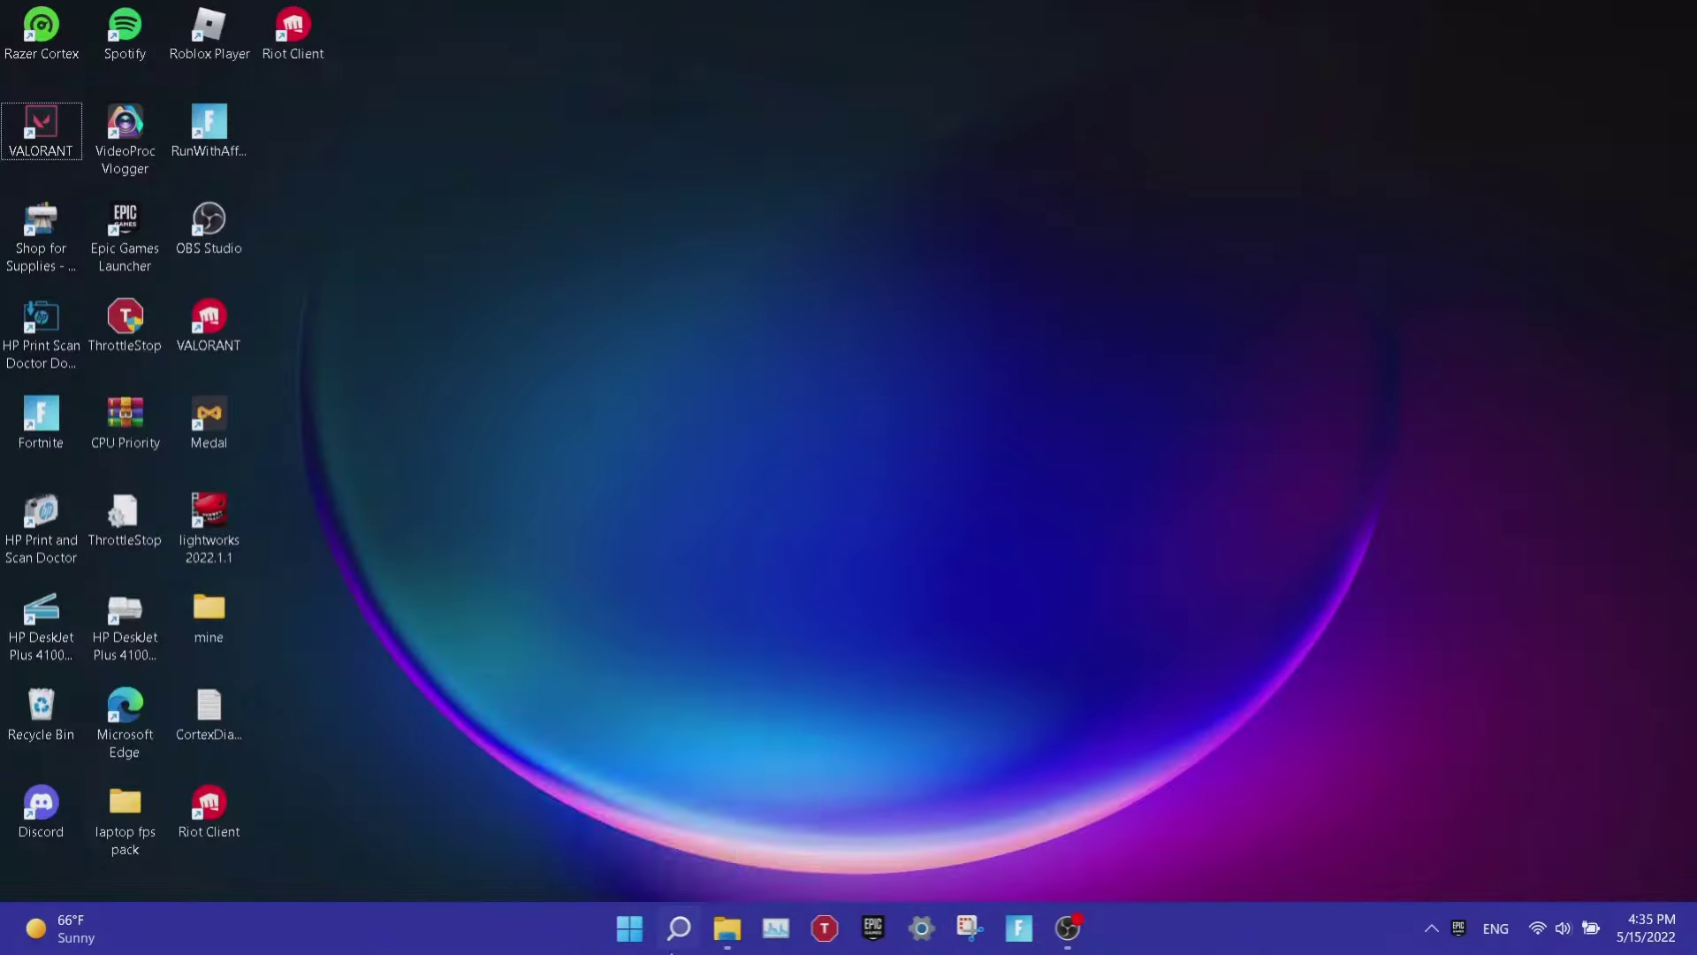
Search Windows for "startup" and open the Startup Apps settings.
{"action": "left_click", "coordinate": [689, 946]}
{"action": "left_click", "coordinate": [689, 946]}
{"action": "left_click", "coordinate": [677, 936]}
{"action": "type", "text": "s"}
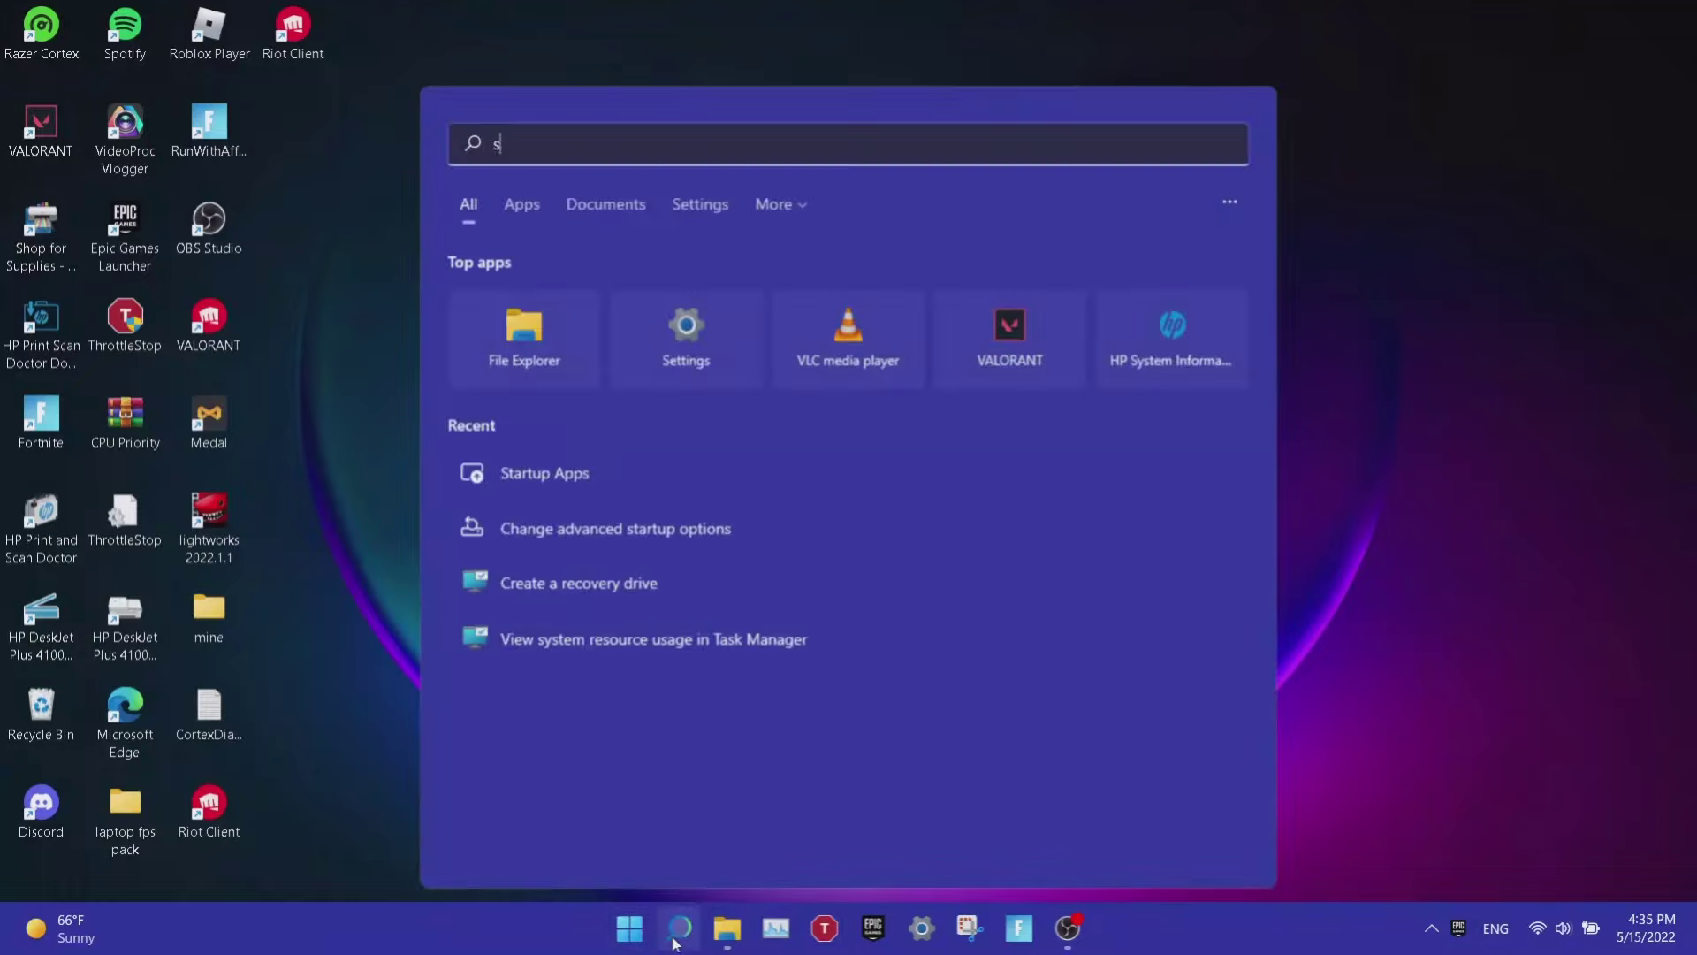
{"action": "type", "text": "tartup"}
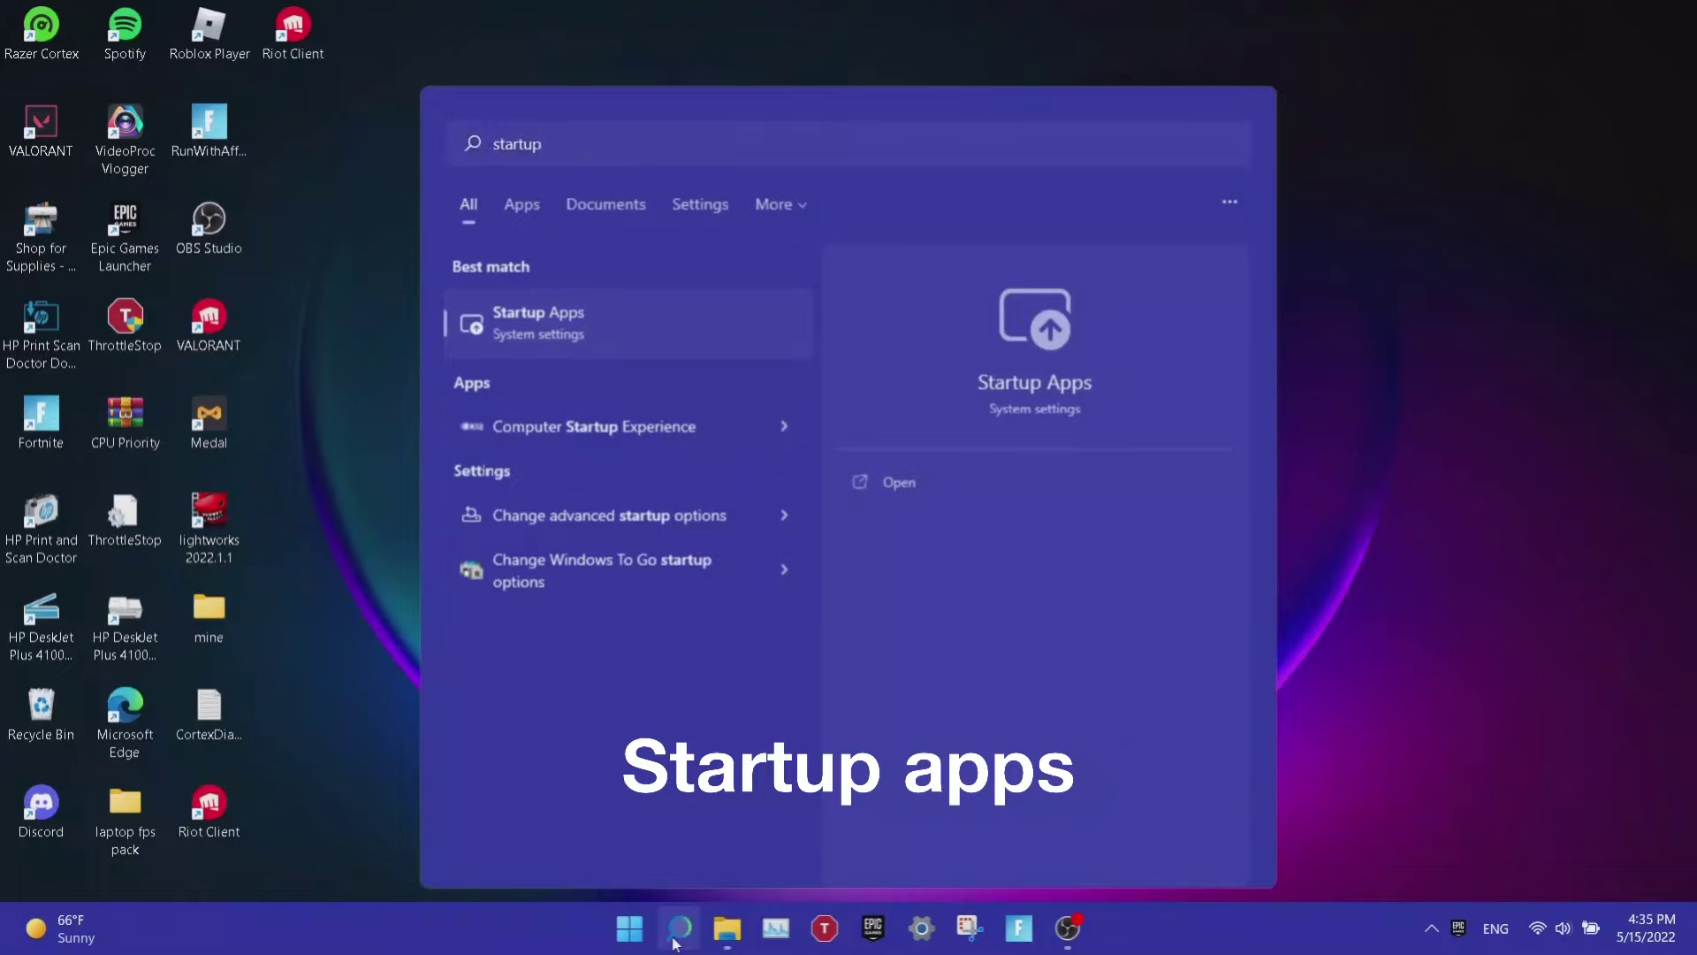
{"action": "key", "text": "Return"}
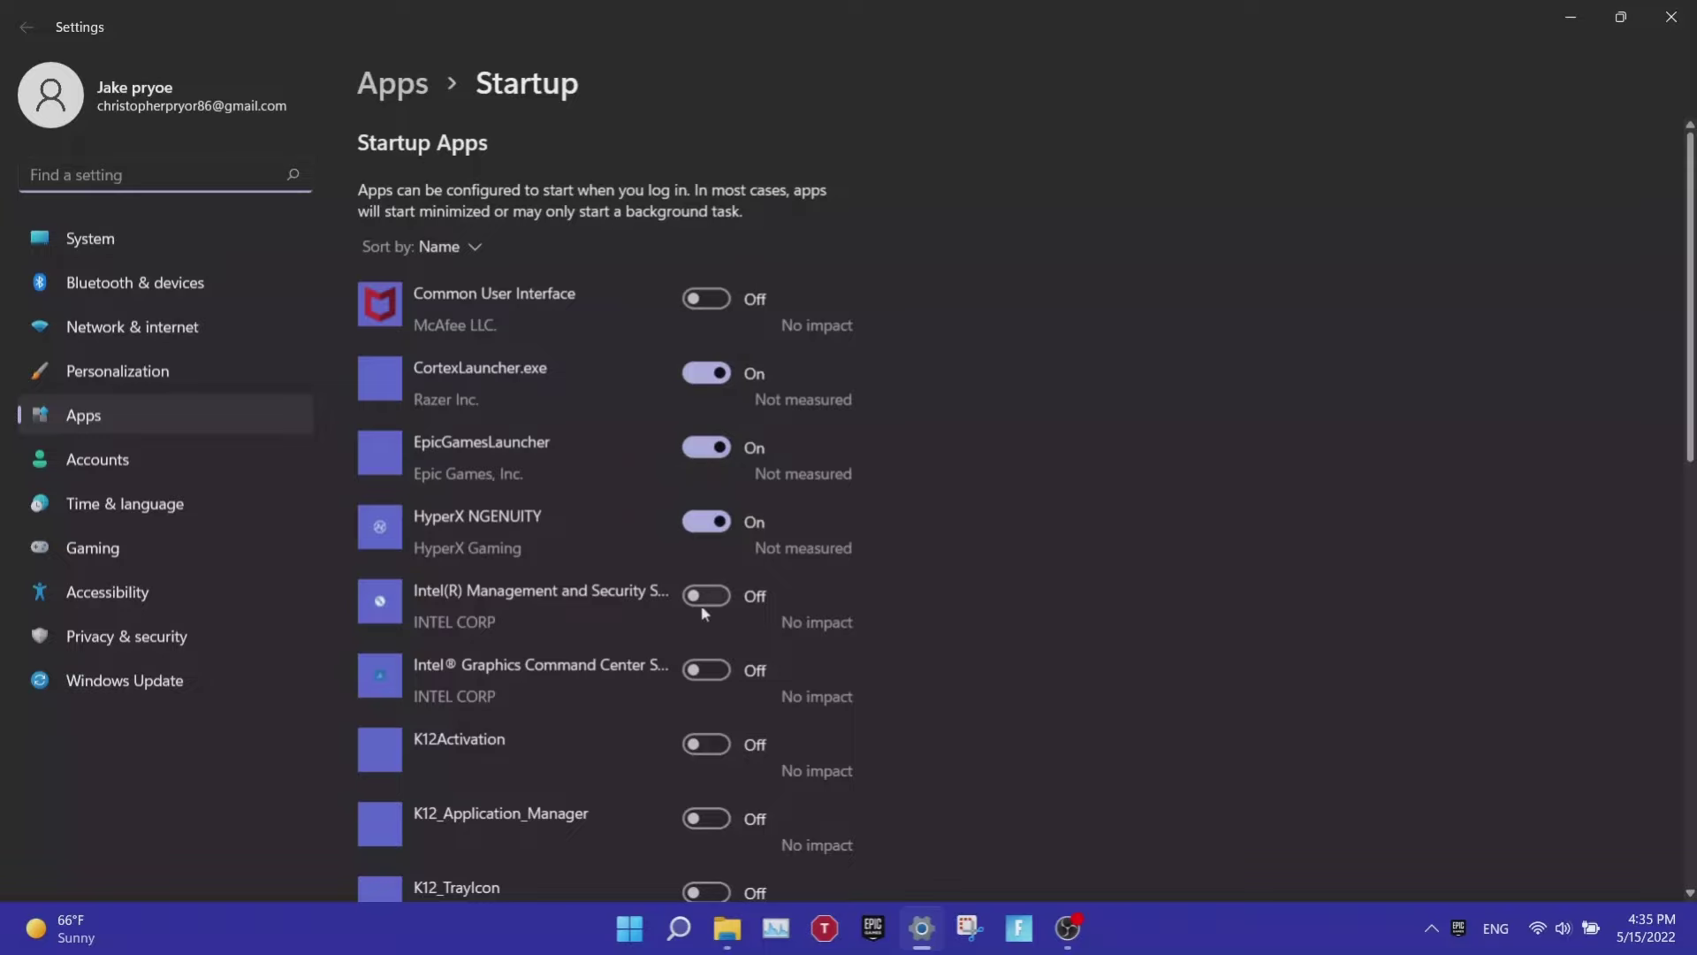
Turn off startup for HyperX NGENUITY, EpicGamesLauncher and CortexLauncher.exe, keep Intel Management and Security off, and review the remaining startup apps.
{"action": "scroll", "coordinate": [745, 612], "scroll_direction": "down", "scroll_amount": 1}
{"action": "left_click", "coordinate": [706, 543]}
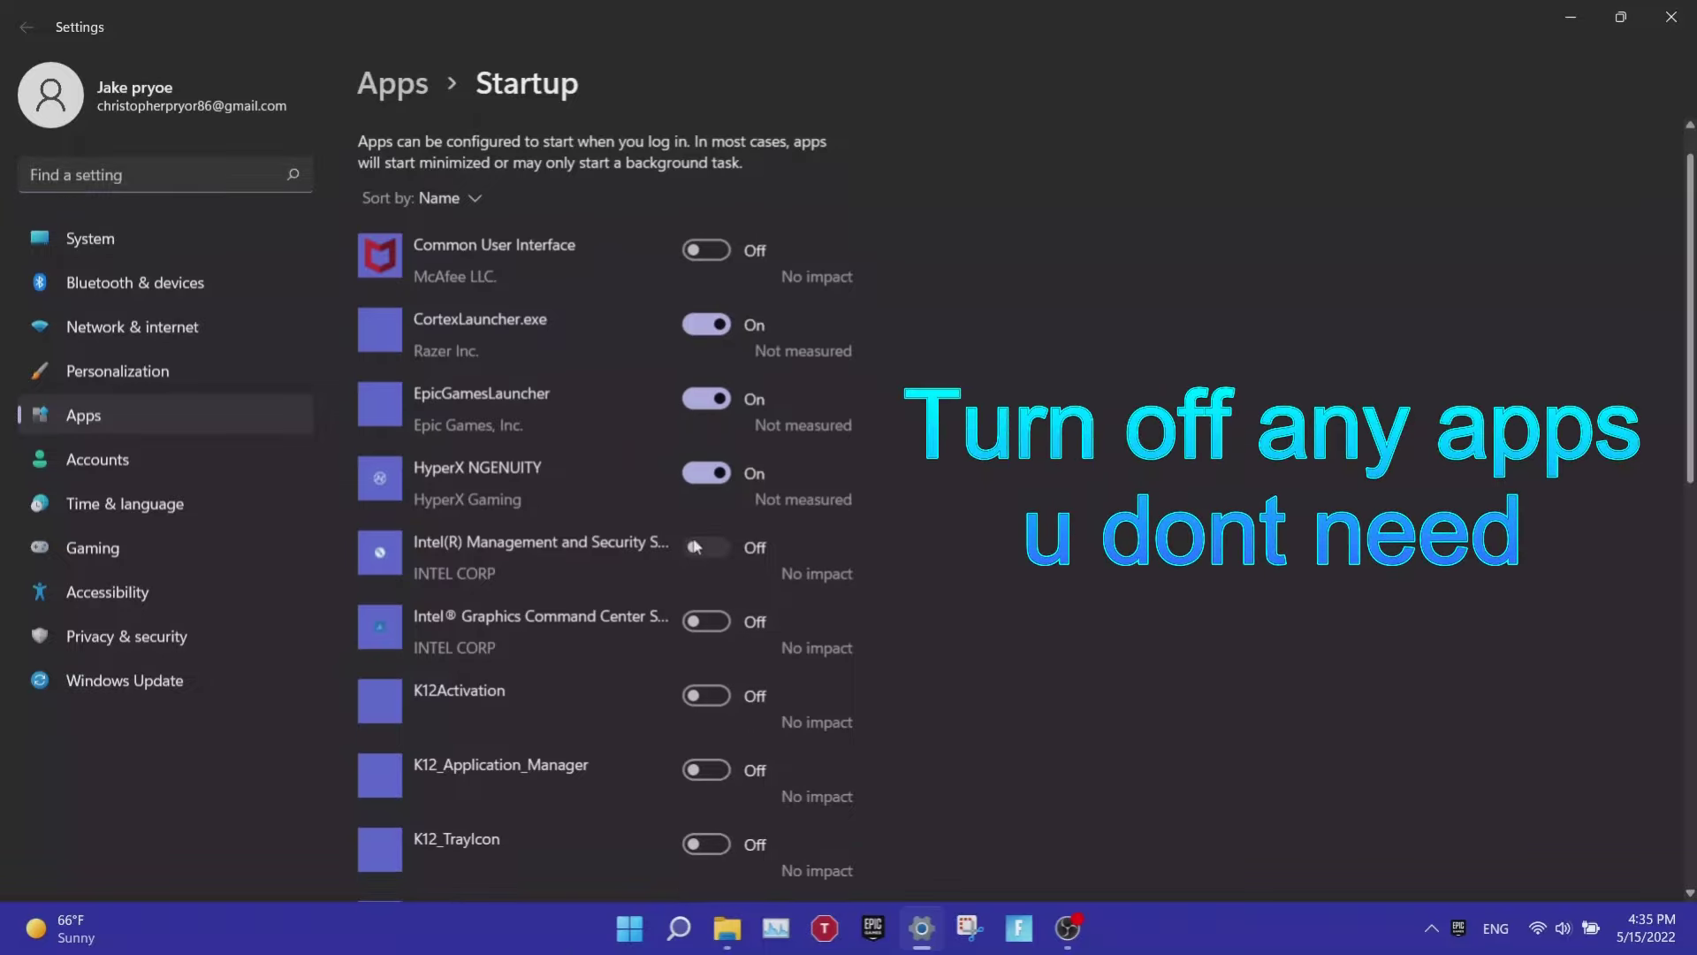
{"action": "left_click", "coordinate": [706, 541]}
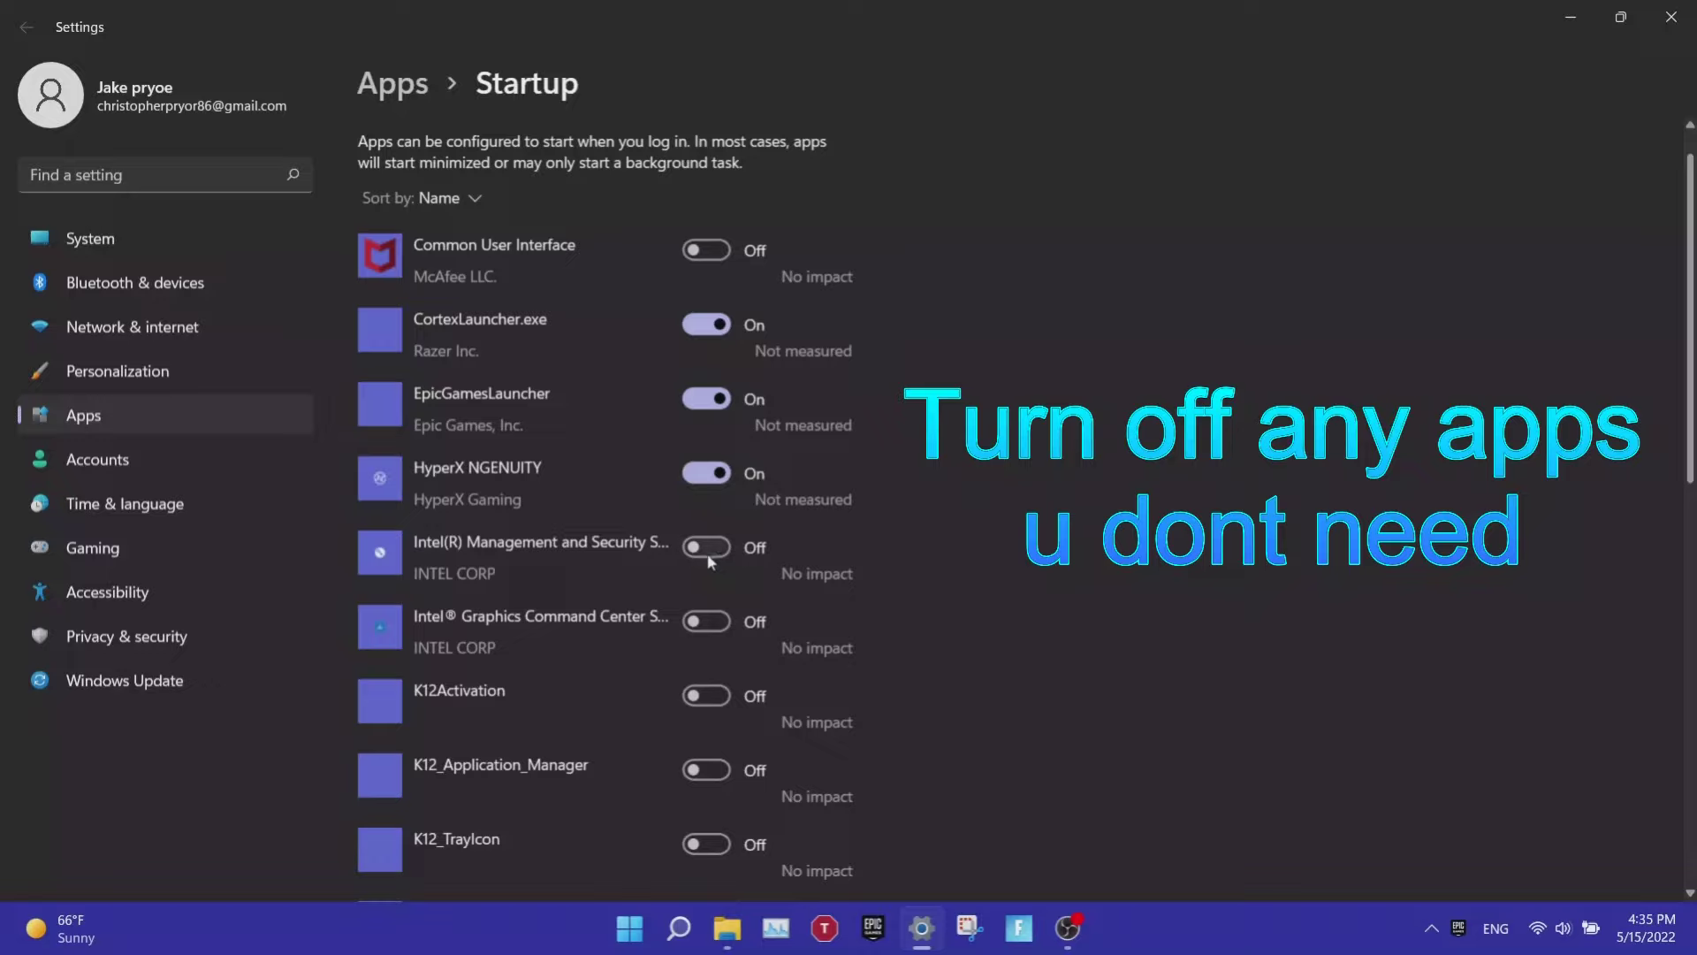
{"action": "left_click", "coordinate": [707, 471]}
{"action": "left_click", "coordinate": [707, 399]}
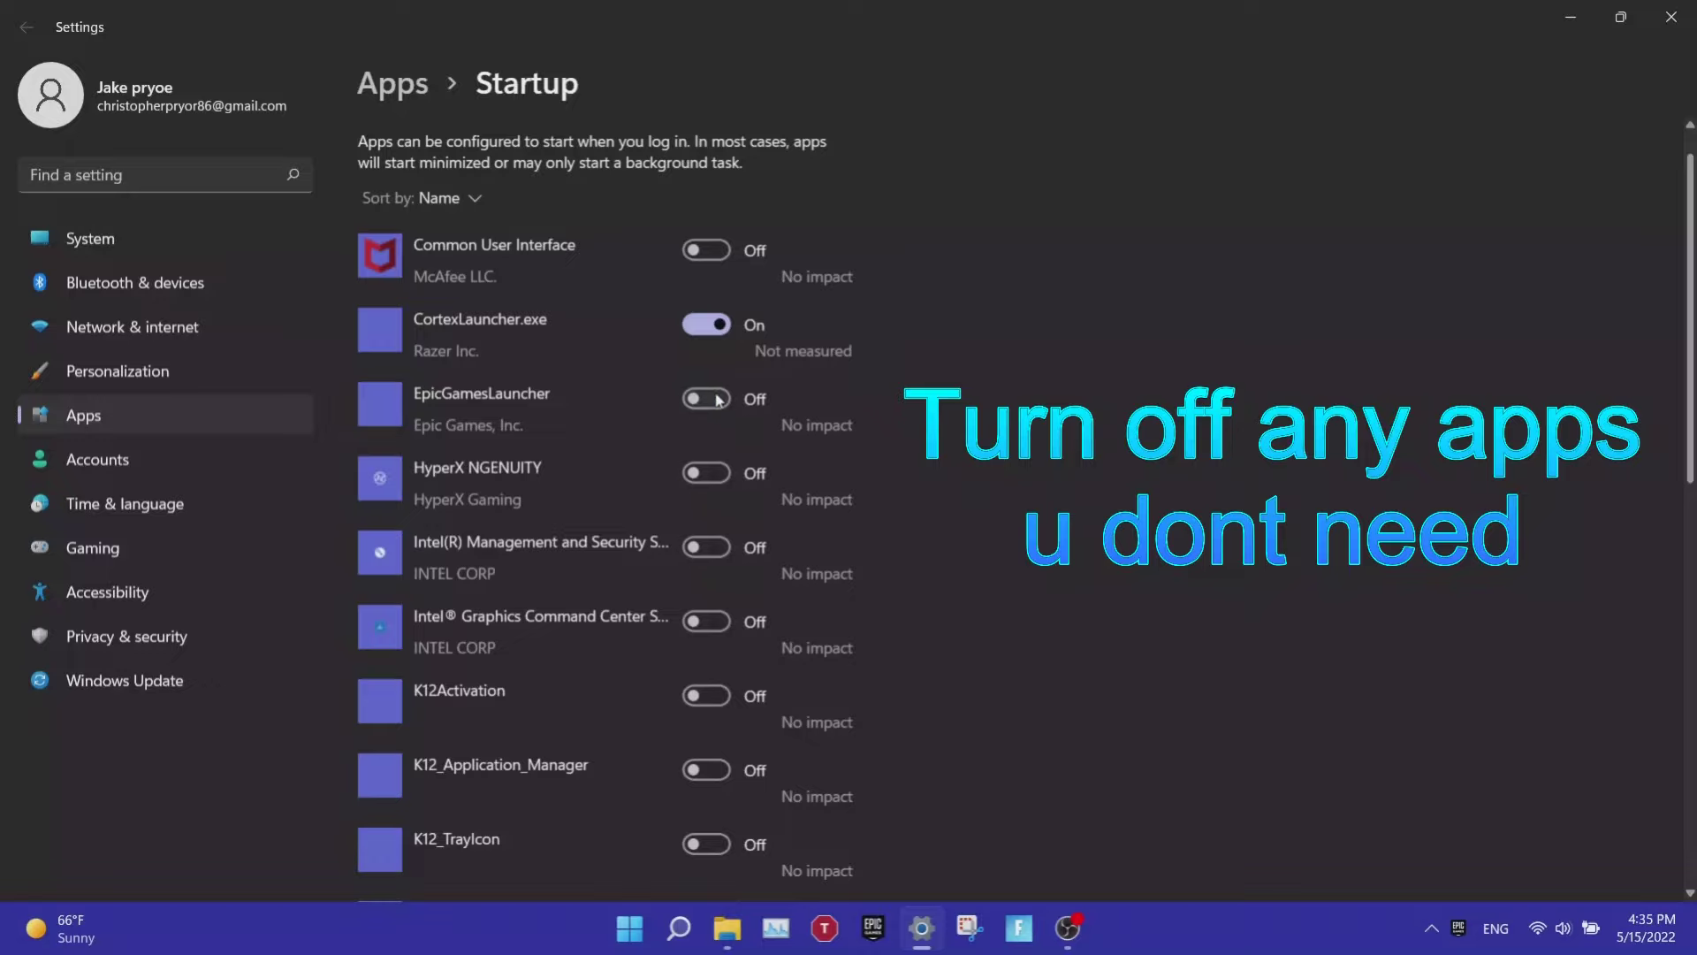
{"action": "left_click", "coordinate": [708, 325]}
{"action": "scroll", "coordinate": [760, 630], "scroll_direction": "down", "scroll_amount": 5}
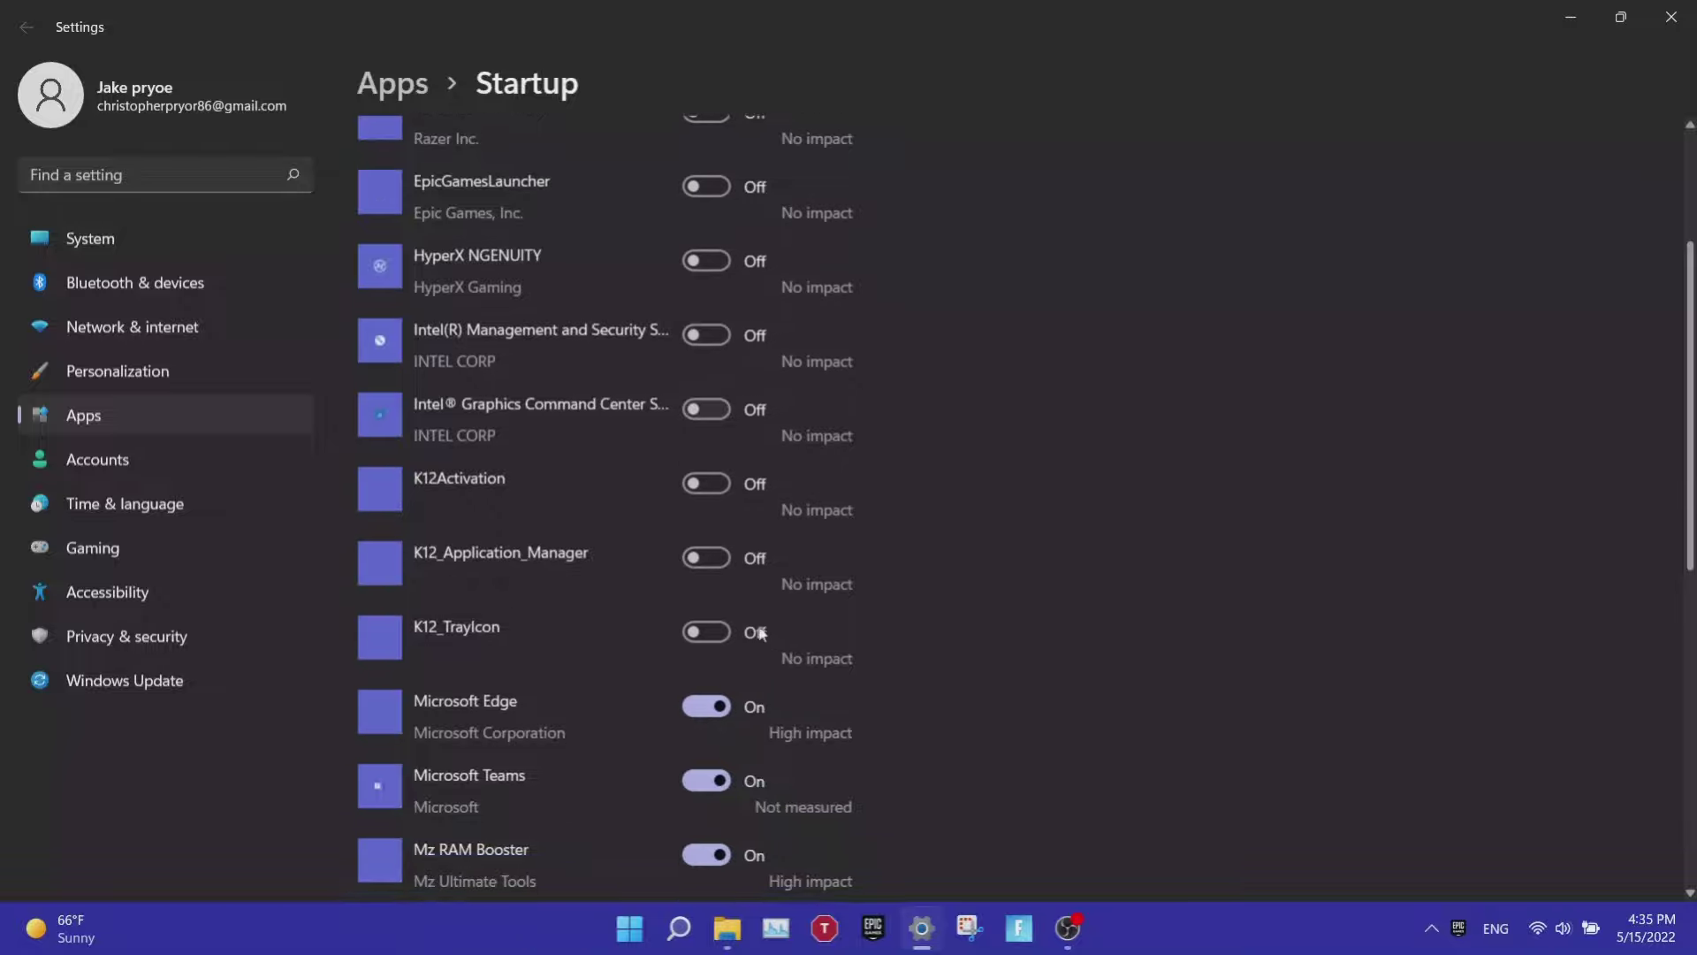
{"action": "scroll", "coordinate": [760, 633], "scroll_direction": "down", "scroll_amount": 2}
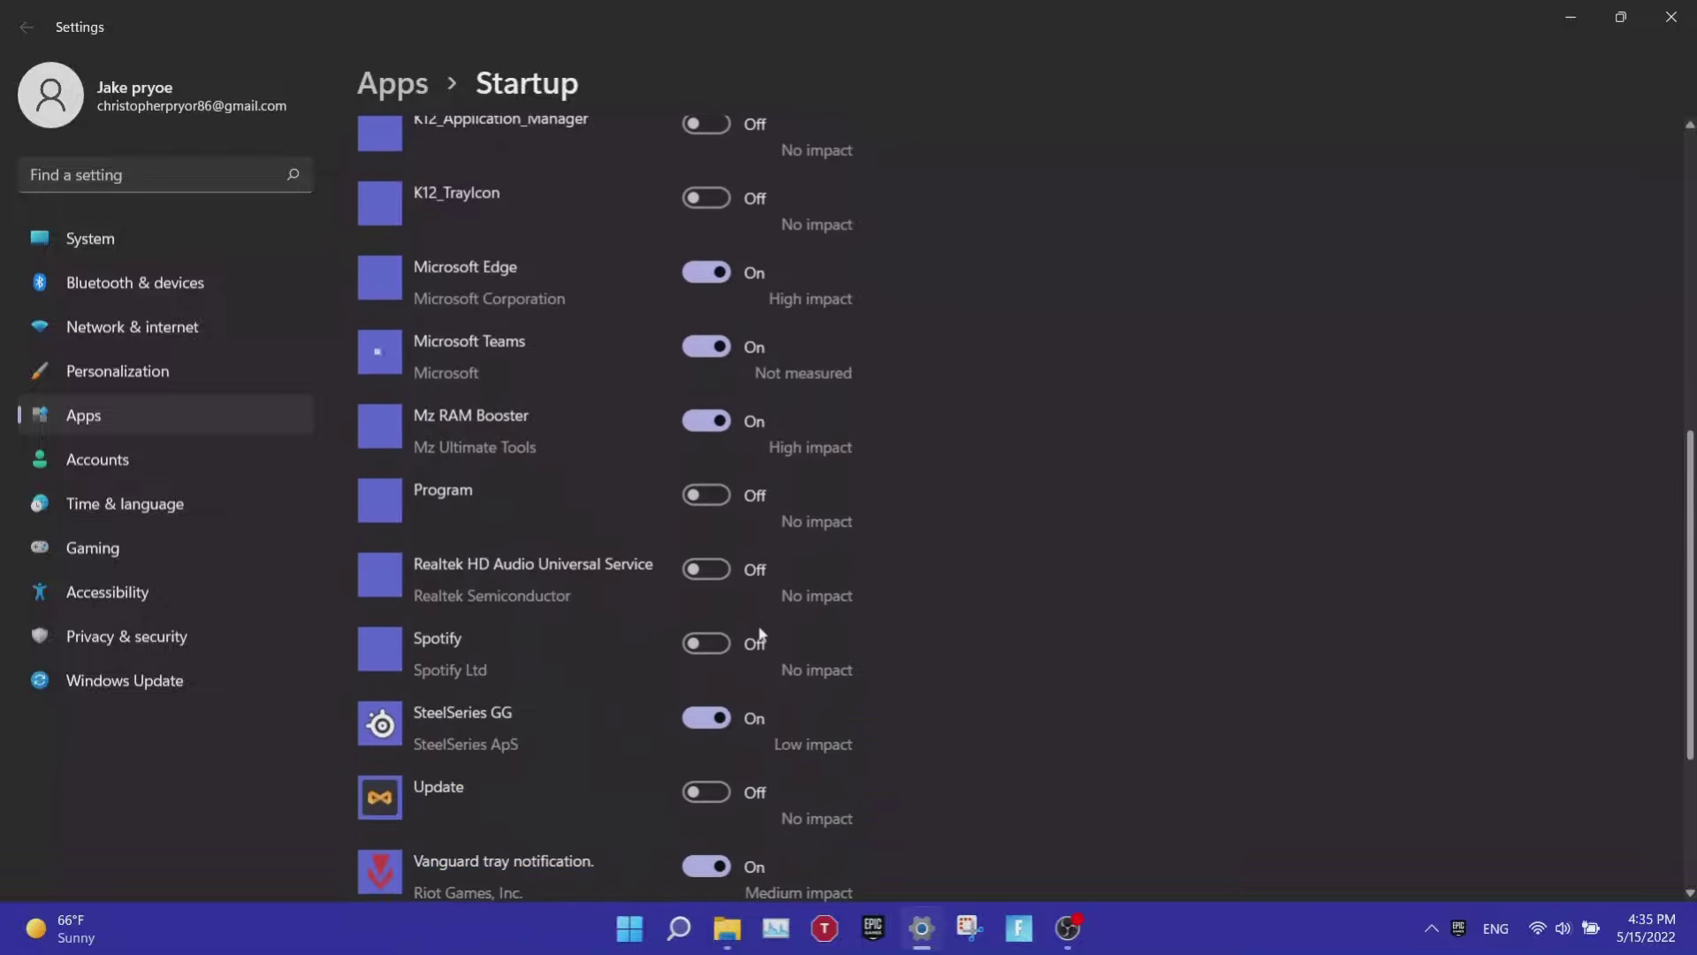
{"action": "scroll", "coordinate": [762, 794], "scroll_direction": "down", "scroll_amount": 3}
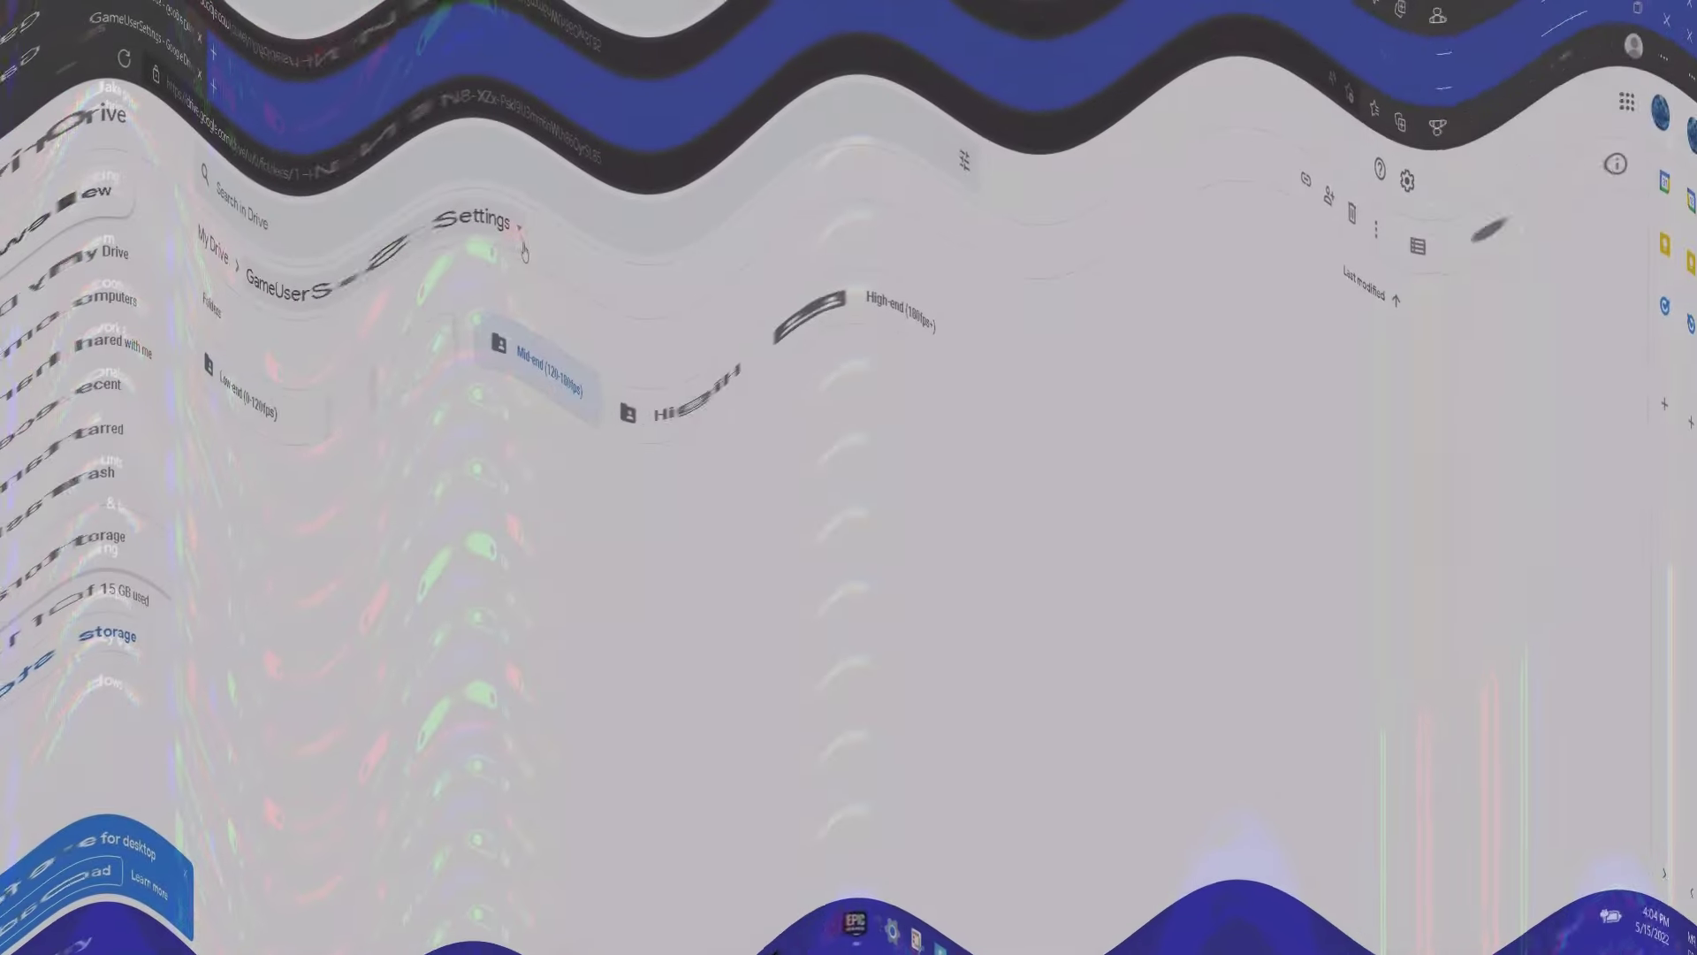
Download the GameUserSettings folder from Google Drive, open the downloaded zip in WinRAR and dismiss the license reminder.
{"action": "left_click", "coordinate": [520, 241]}
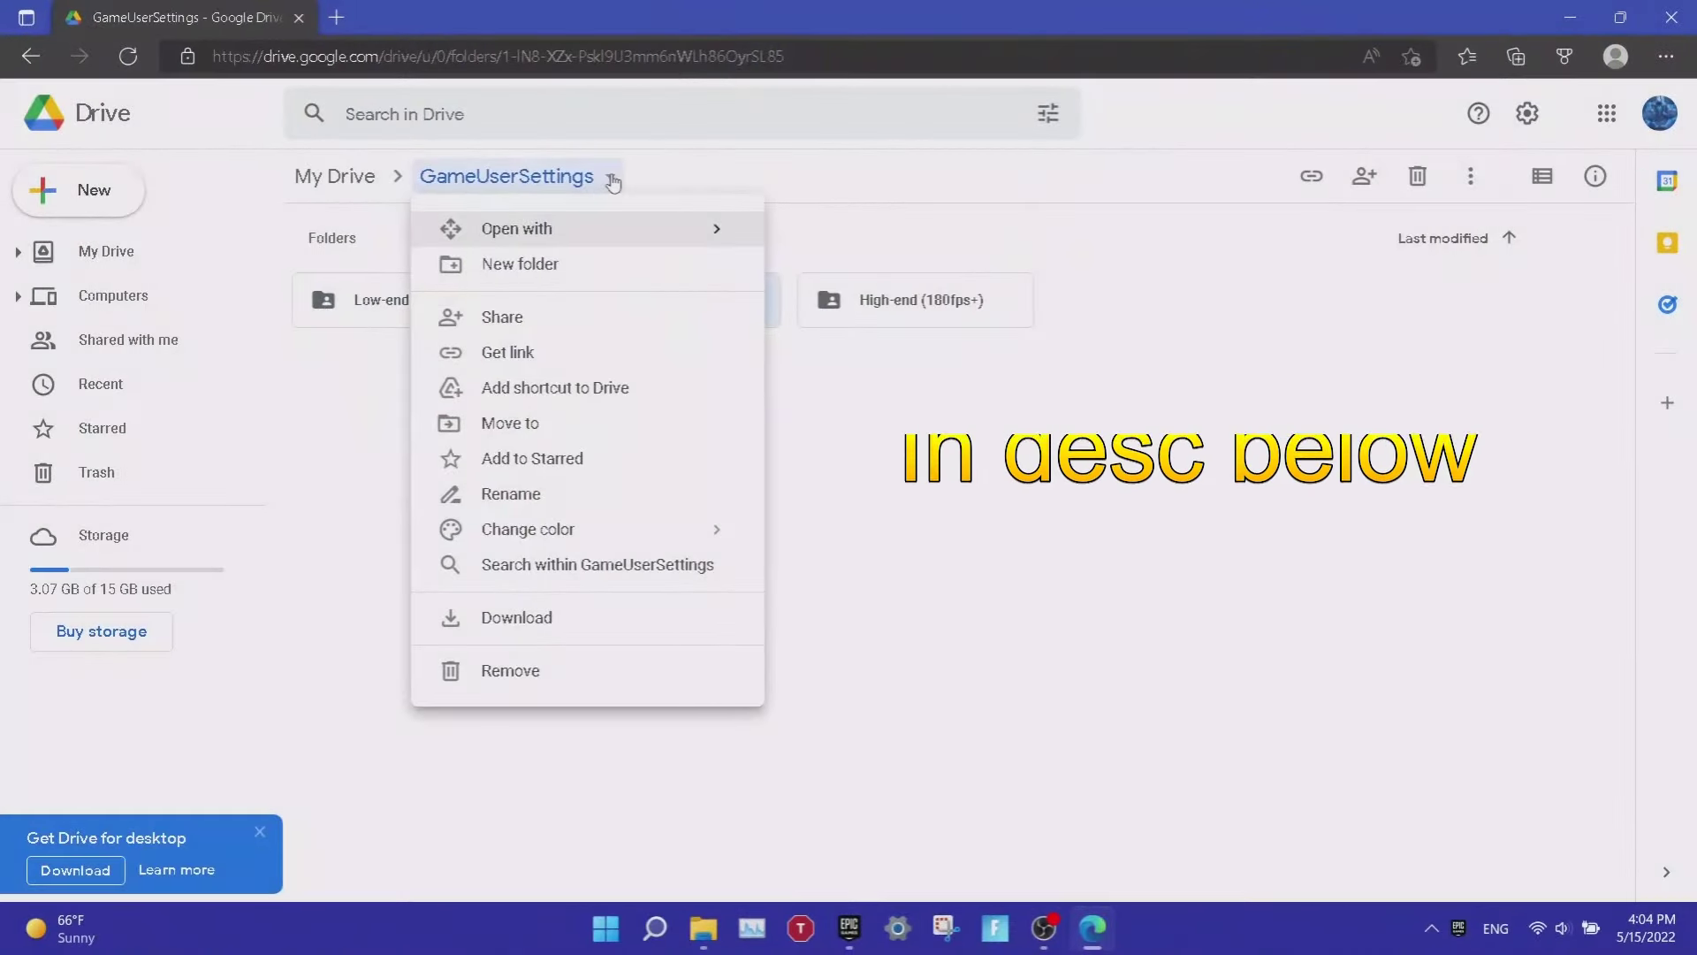
{"action": "left_click", "coordinate": [560, 618]}
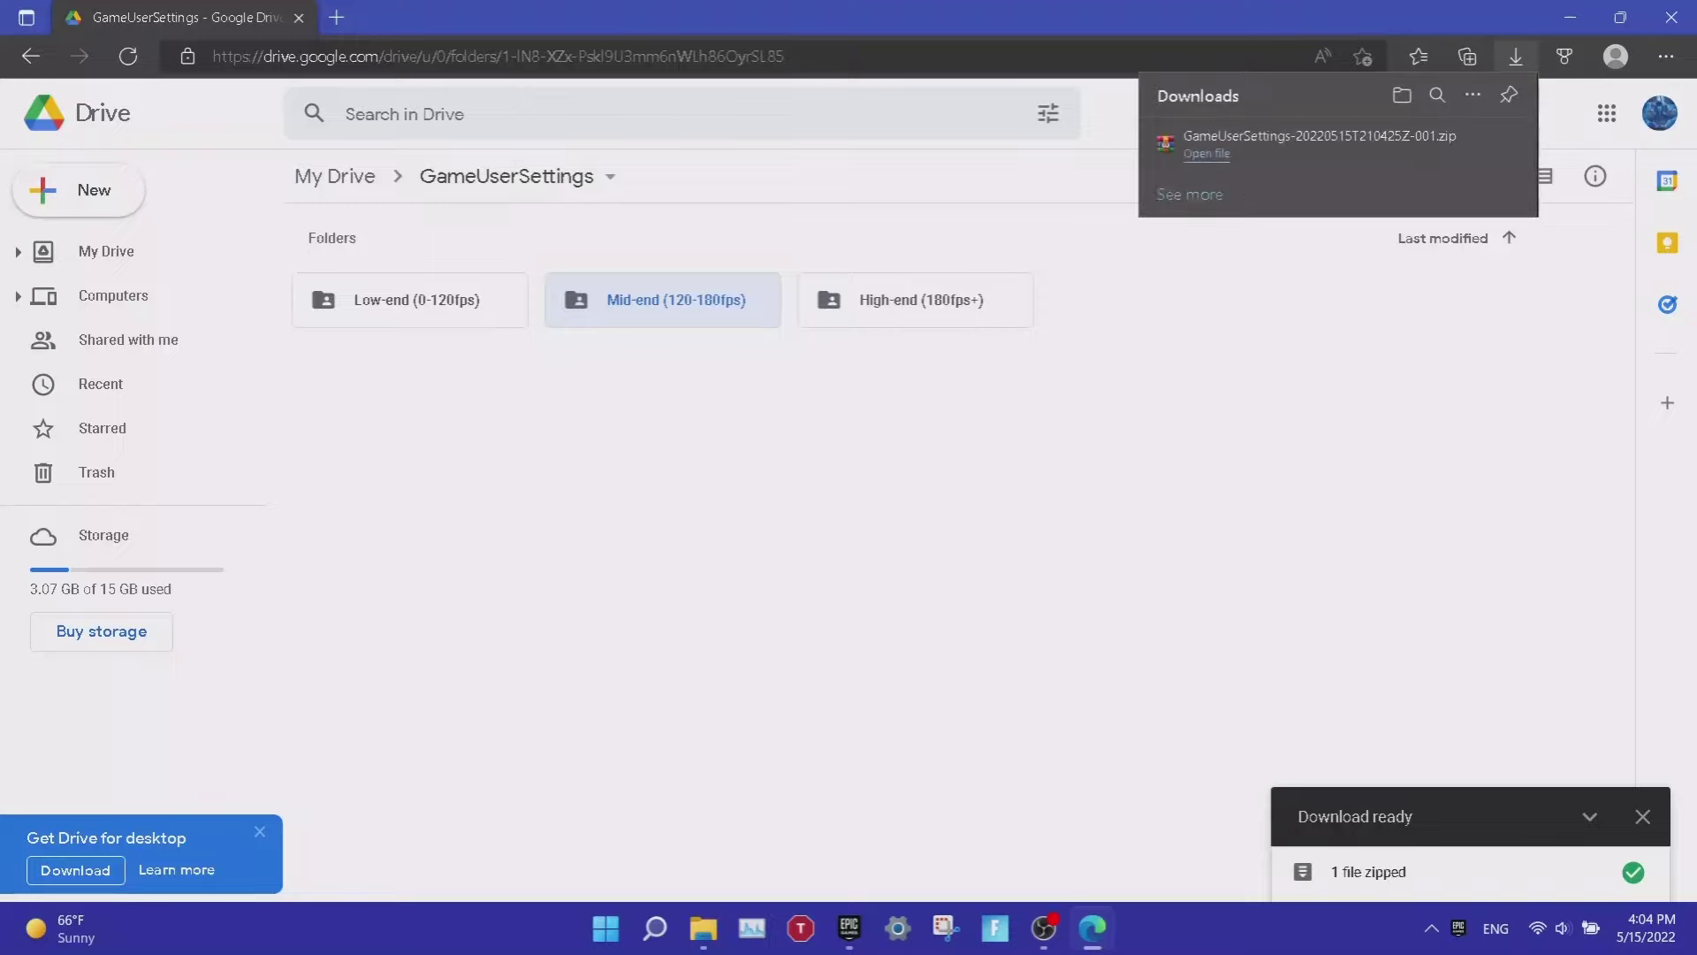
{"action": "left_click", "coordinate": [1280, 161]}
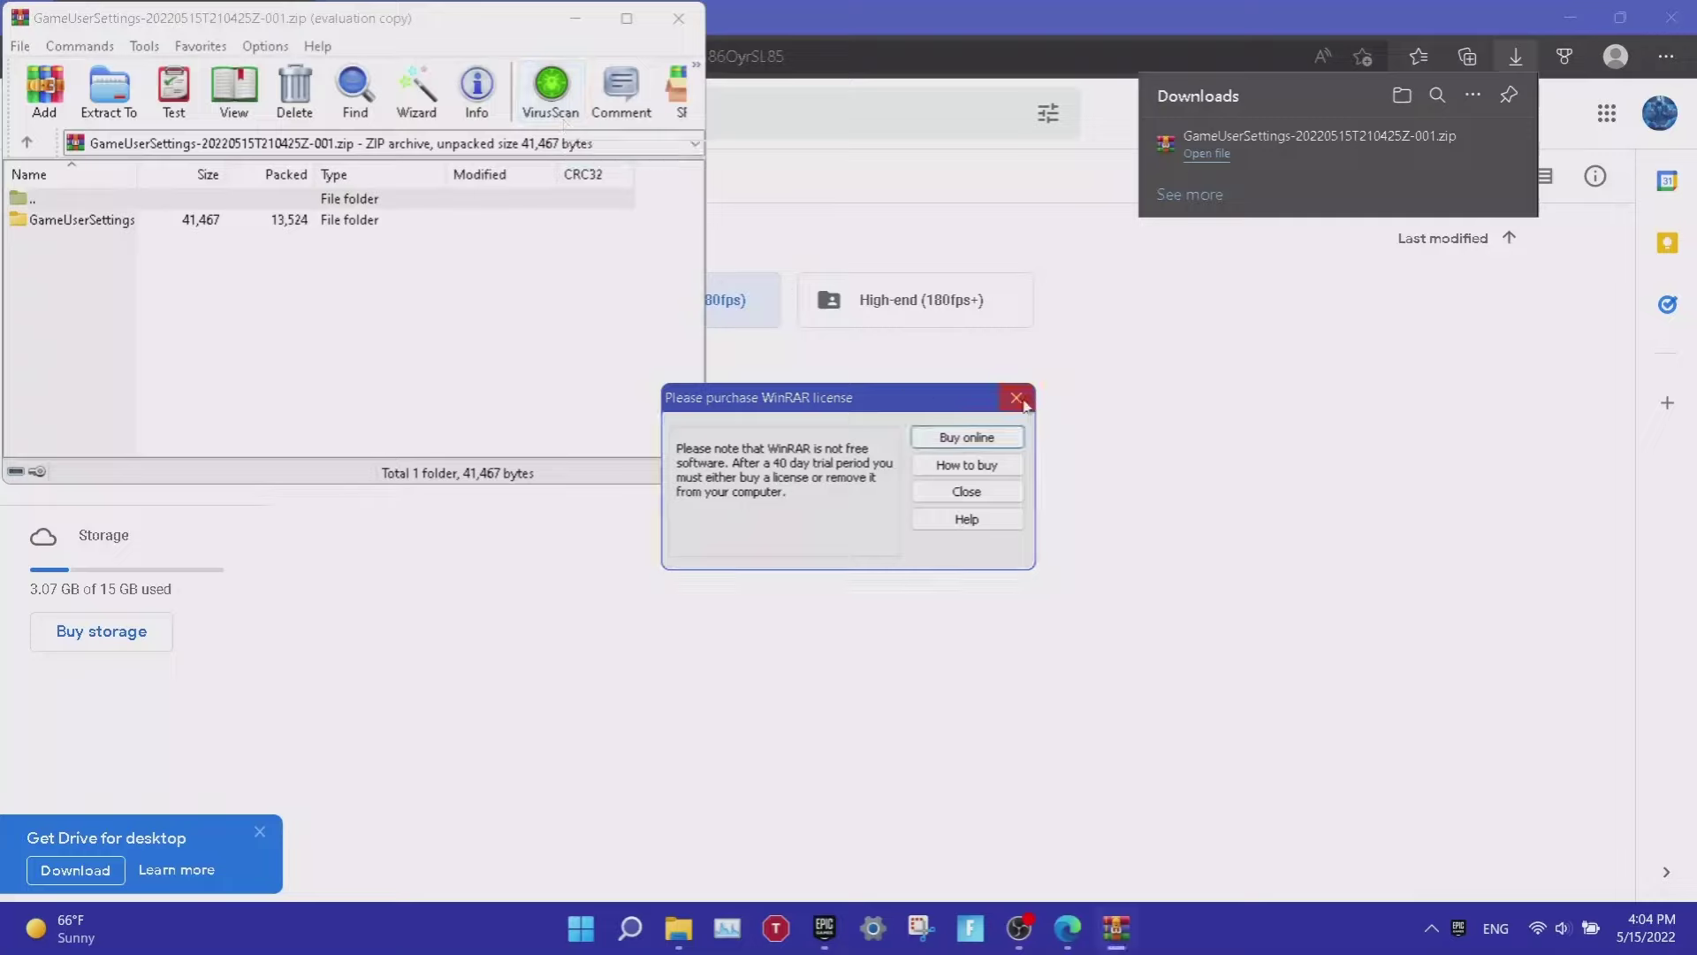
{"action": "left_click", "coordinate": [967, 492]}
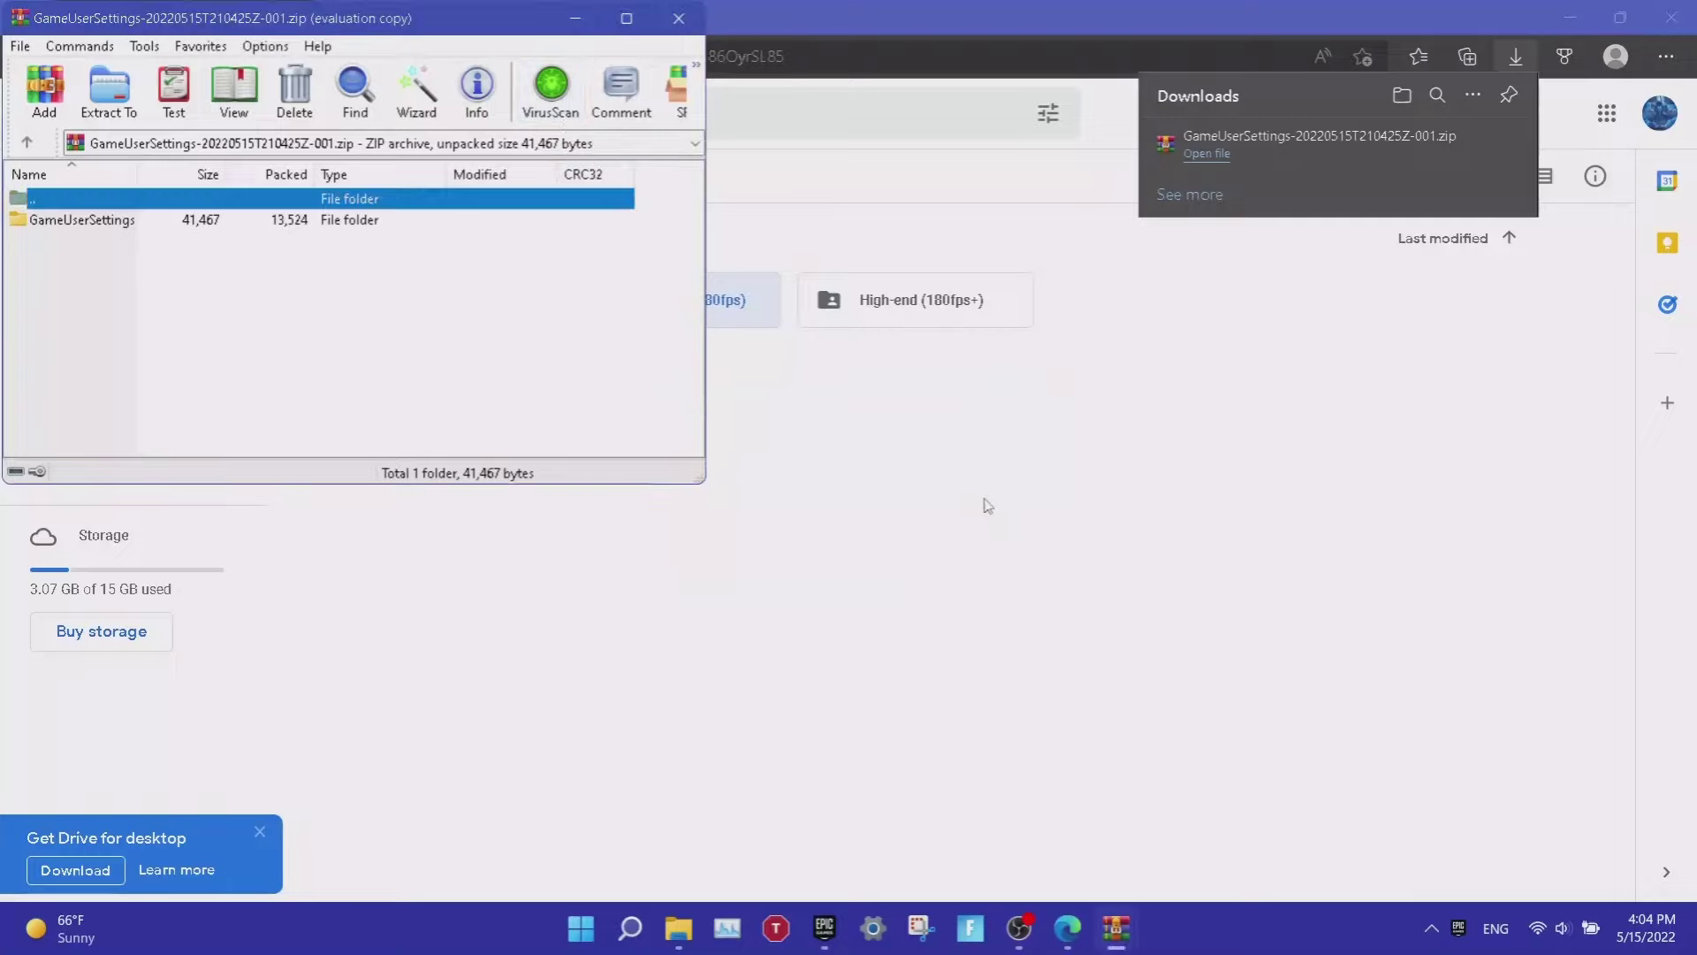
Look through the High-end, Low-end and Mid-end folders under GameUserSettings in the archive, ending in the Low-end (0-120fps) folder.
{"action": "double_click", "coordinate": [346, 221]}
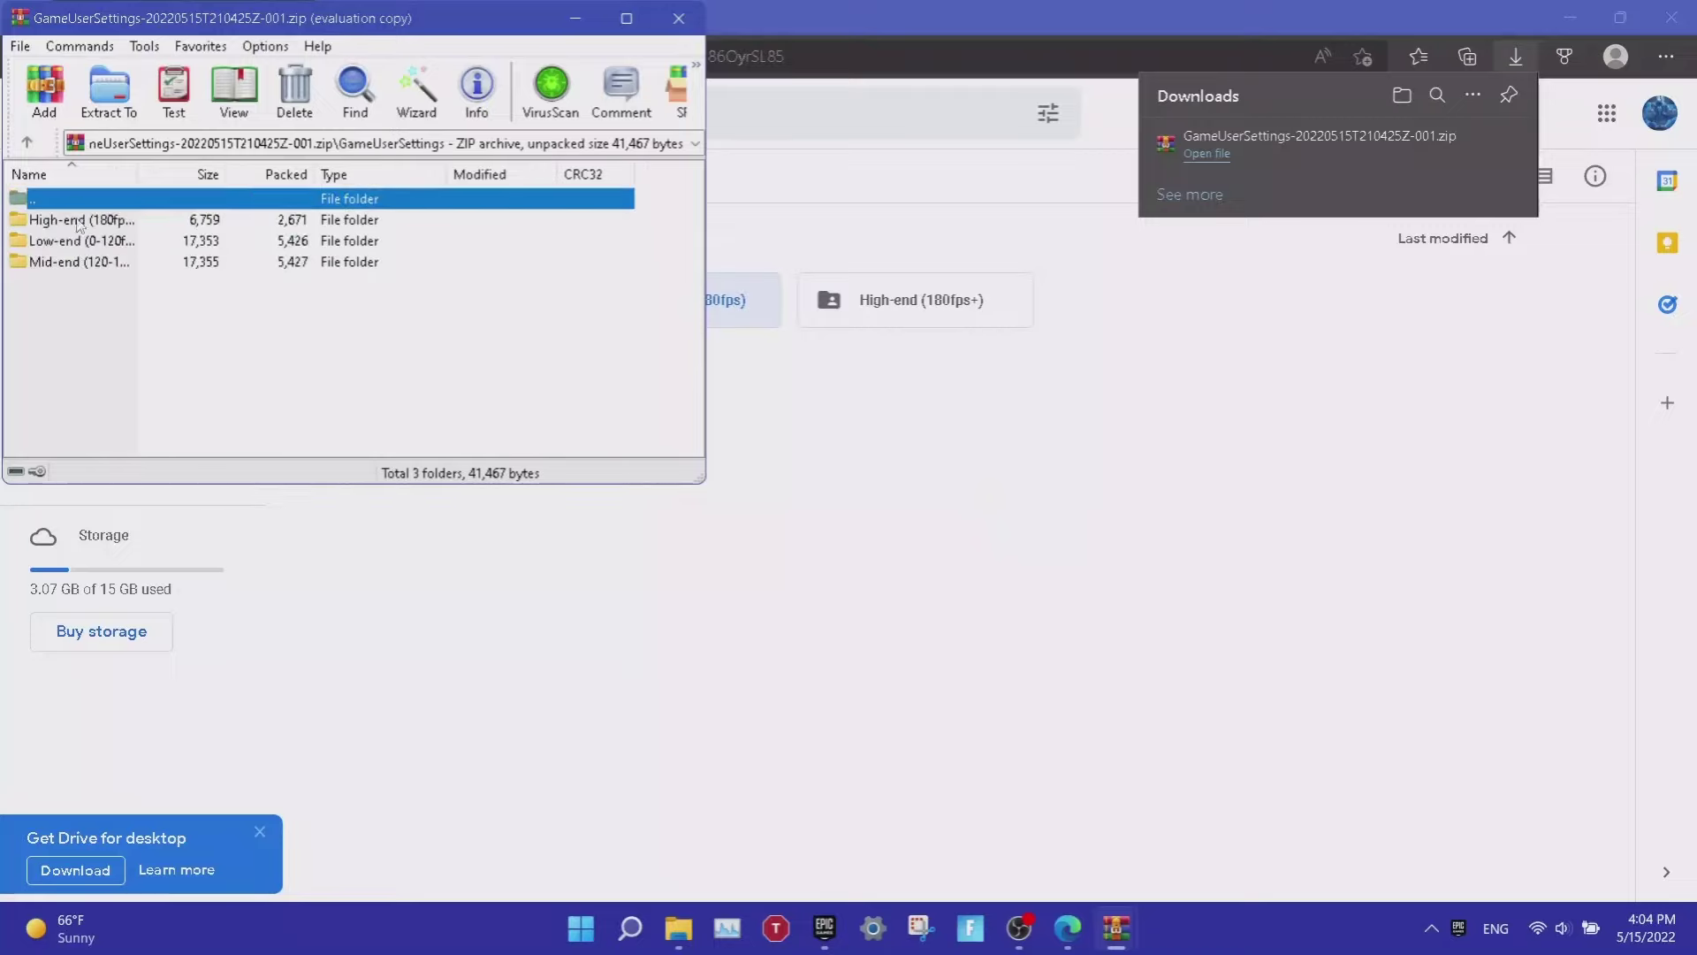
{"action": "double_click", "coordinate": [80, 221]}
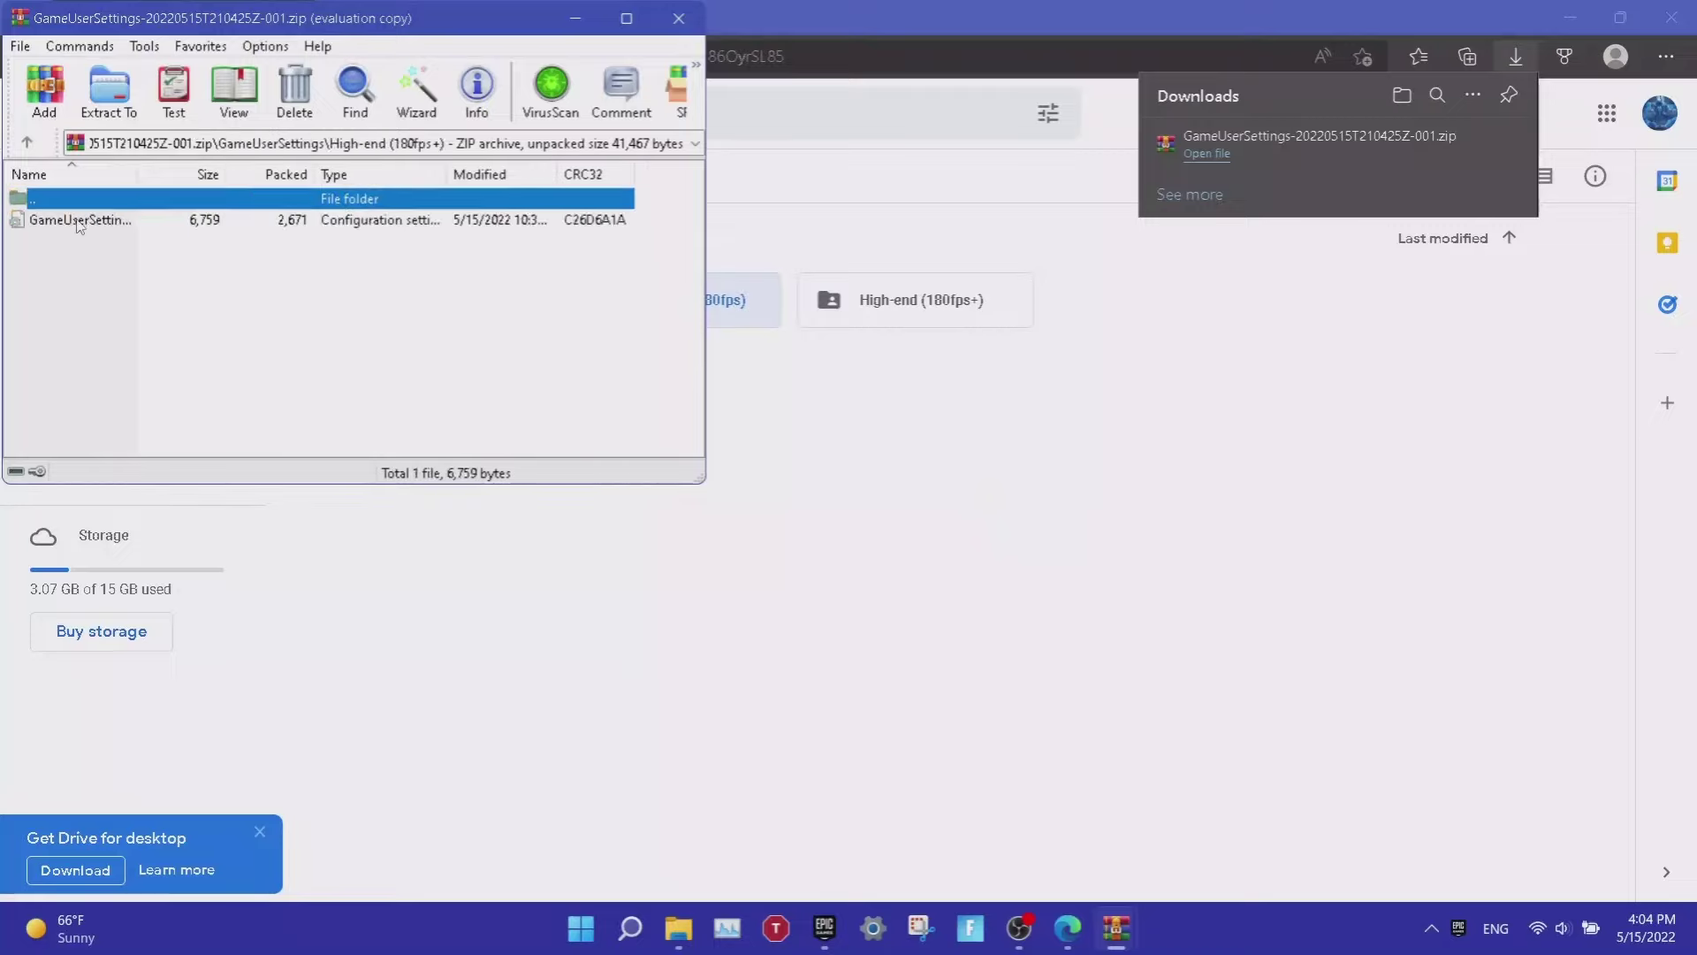
{"action": "double_click", "coordinate": [164, 198]}
{"action": "double_click", "coordinate": [111, 244]}
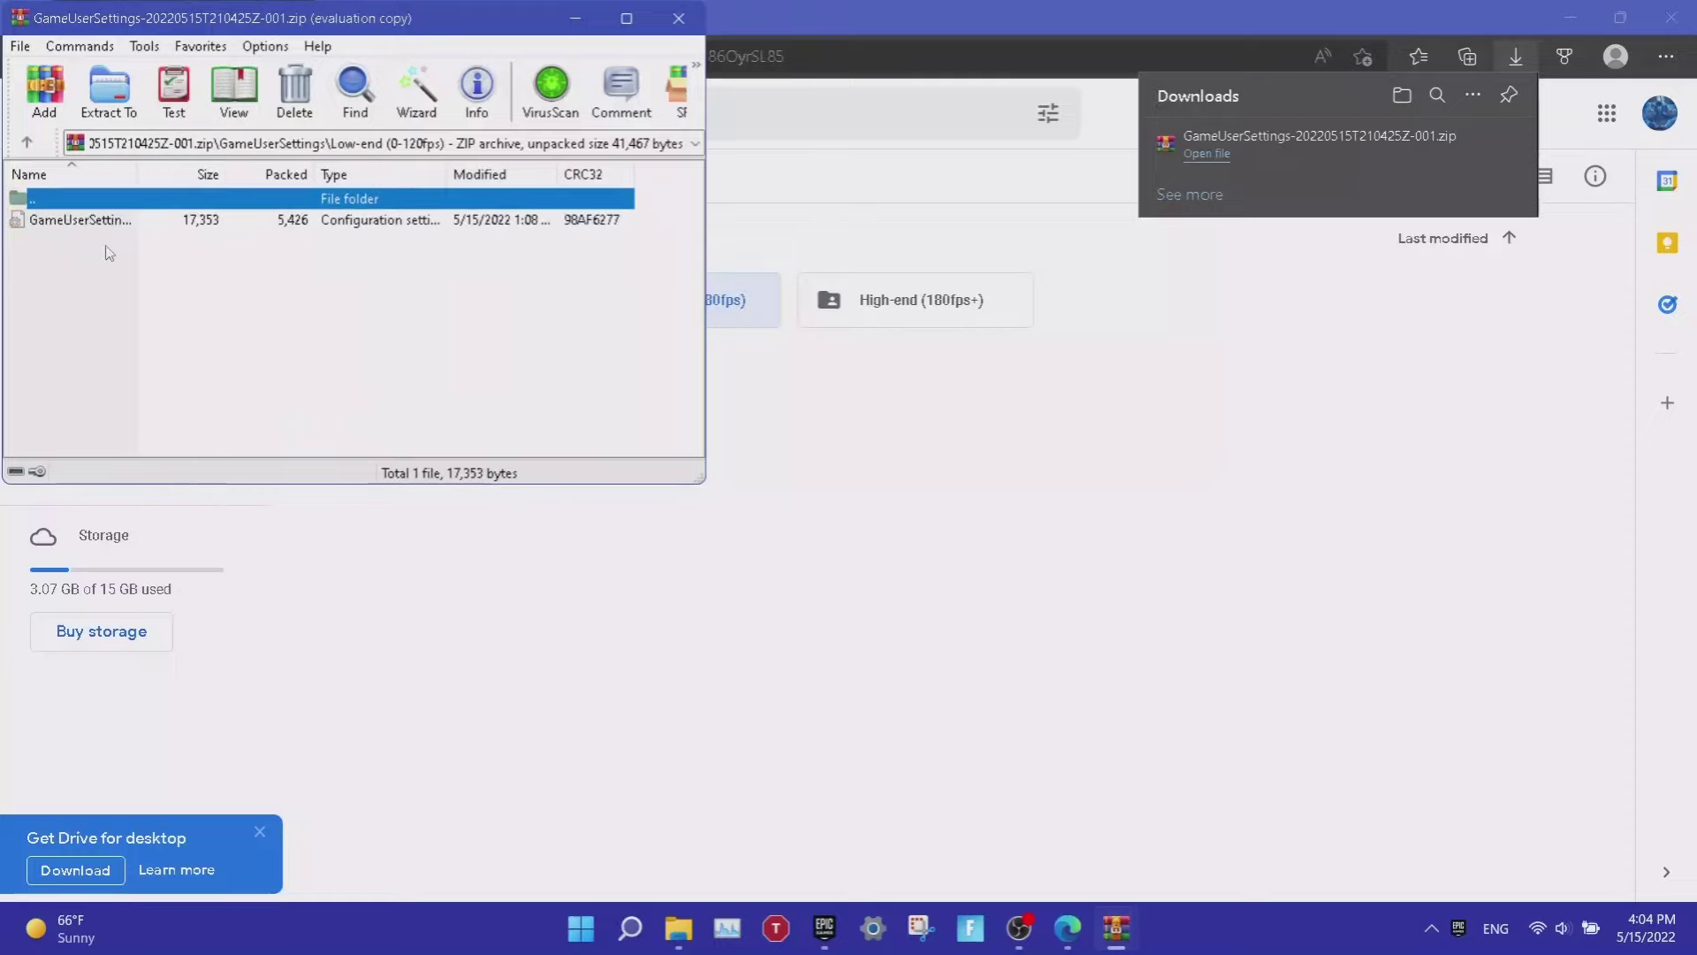
{"action": "double_click", "coordinate": [137, 203]}
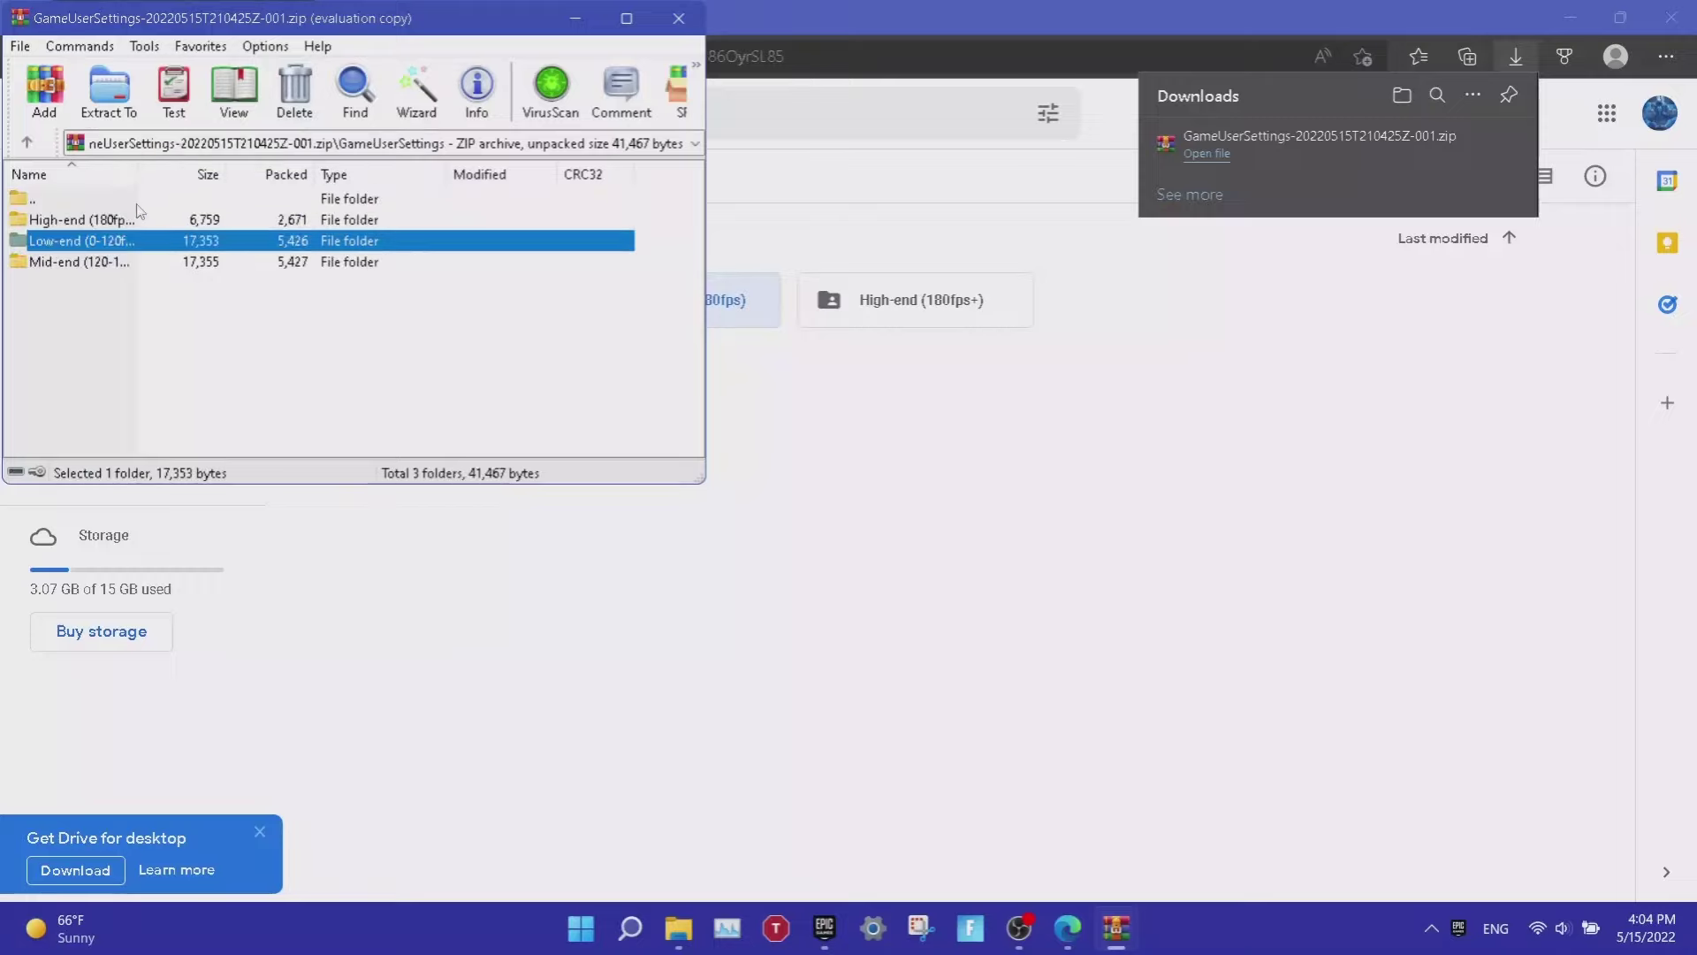
{"action": "double_click", "coordinate": [75, 262]}
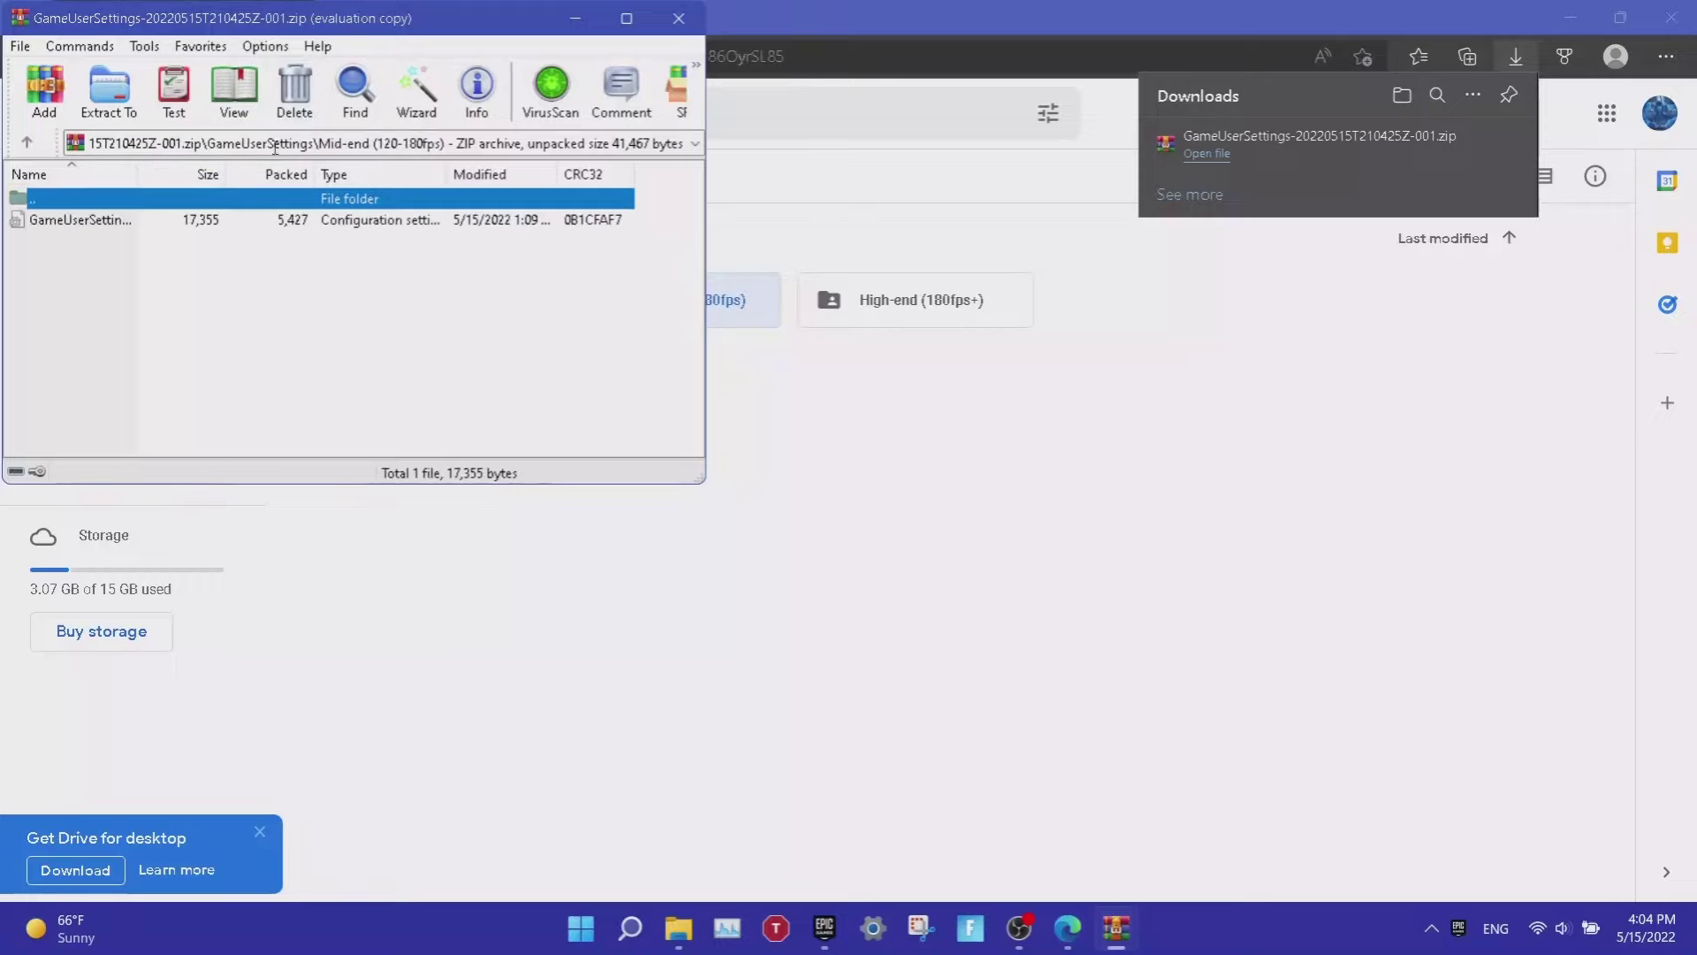
{"action": "double_click", "coordinate": [124, 203]}
{"action": "left_click", "coordinate": [110, 247]}
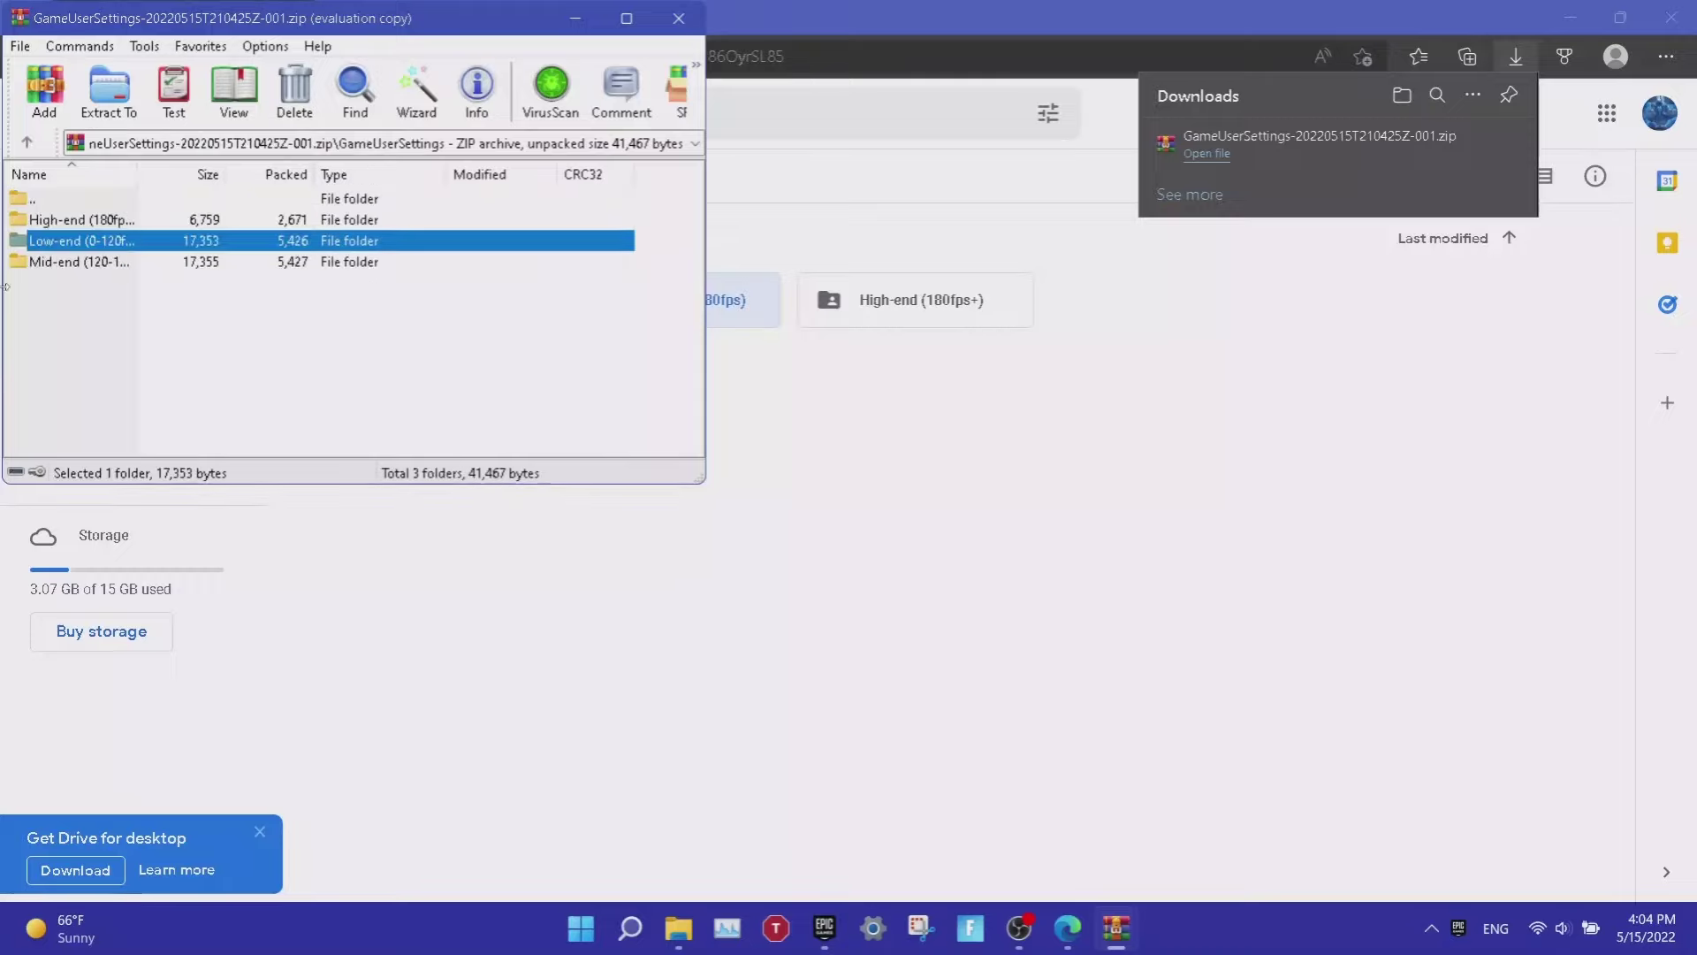
{"action": "double_click", "coordinate": [228, 239]}
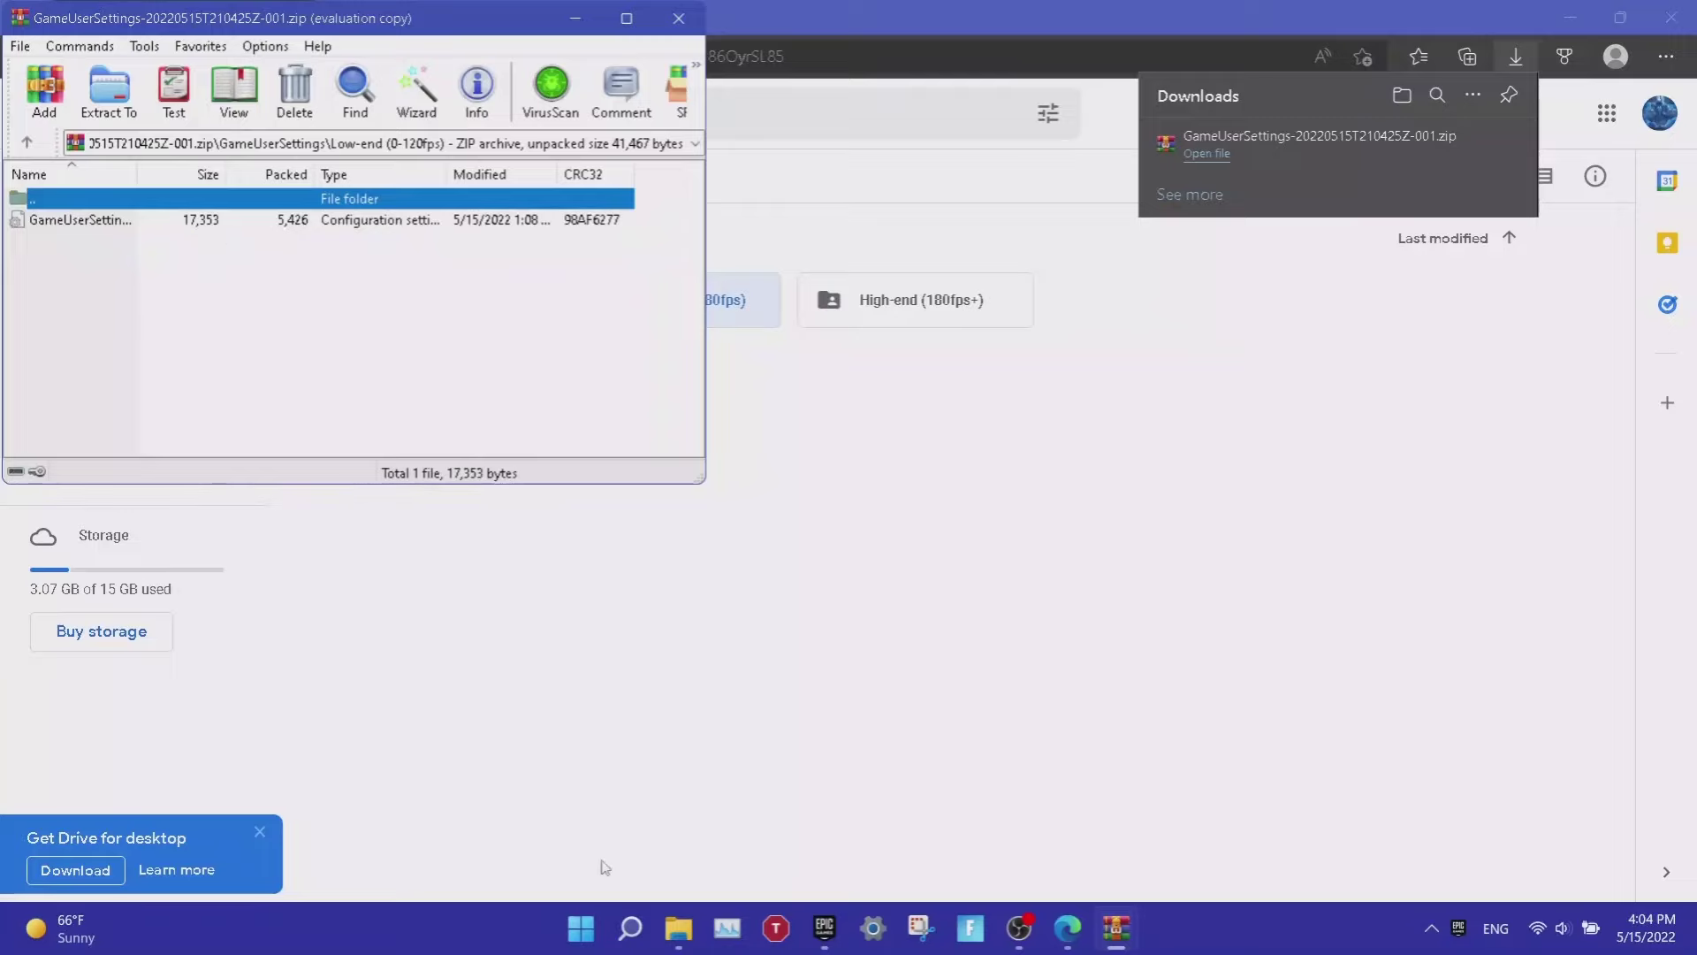
Open the local application data folder by running %localappdata%.
{"action": "key", "text": "super+r"}
{"action": "mouse_move", "coordinate": [635, 935]}
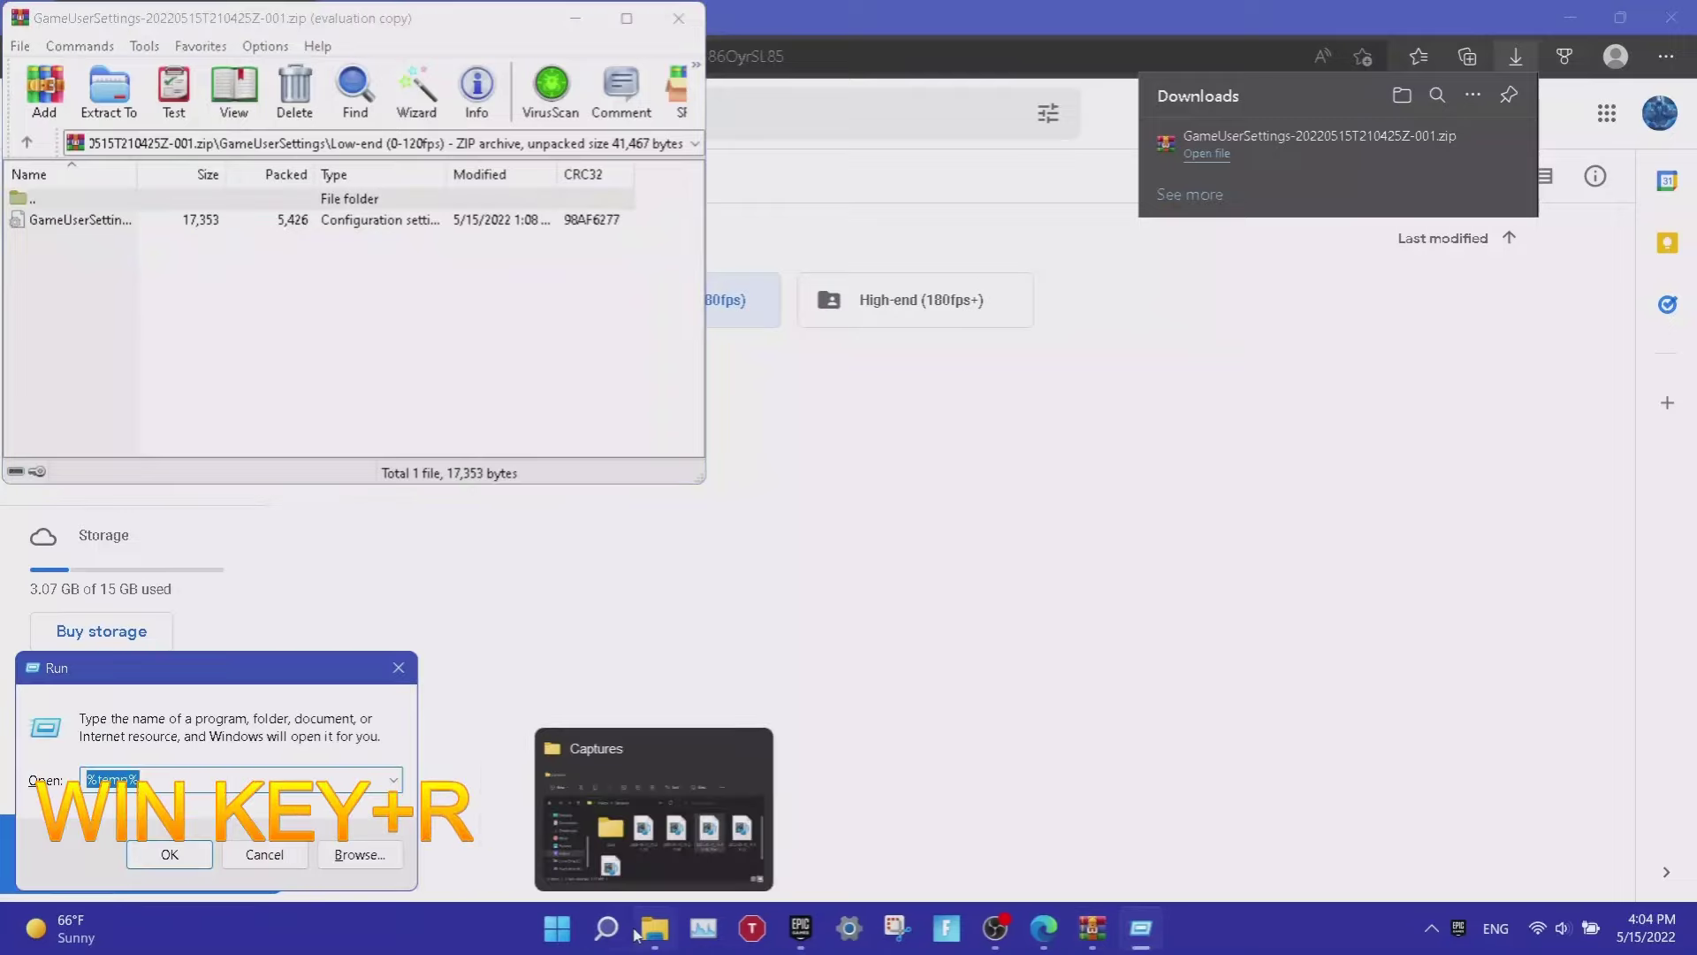
{"action": "key", "text": "BackSpace"}
{"action": "type", "text": "%"}
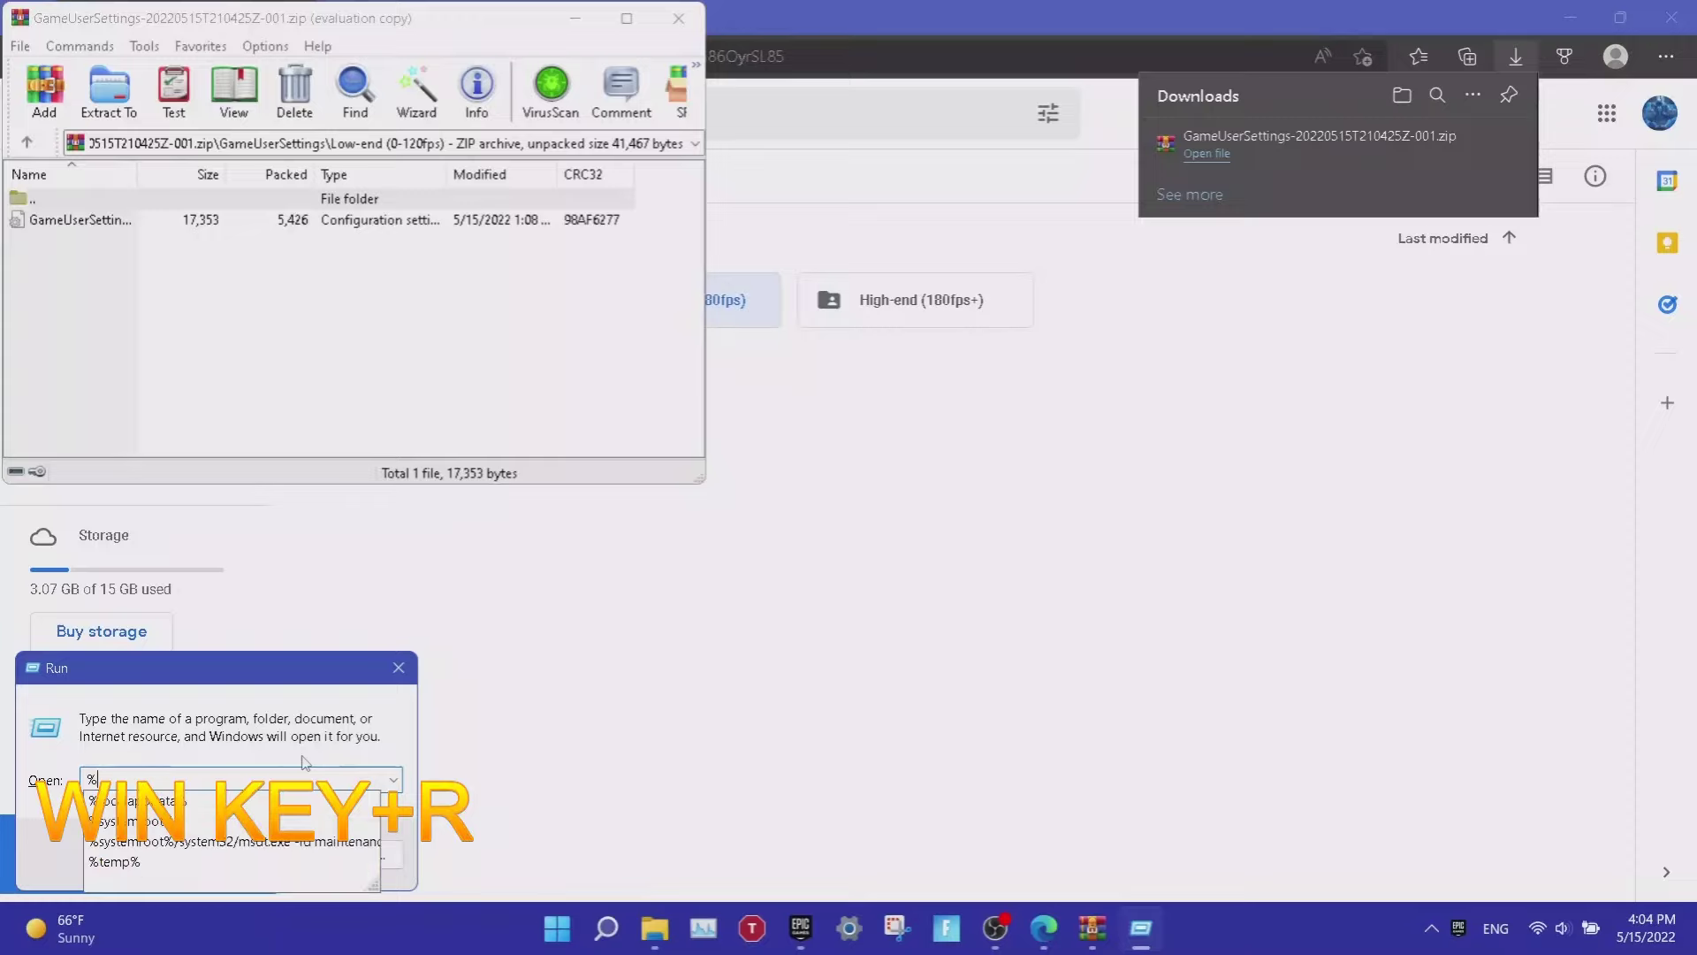
{"action": "type", "text": "localap"}
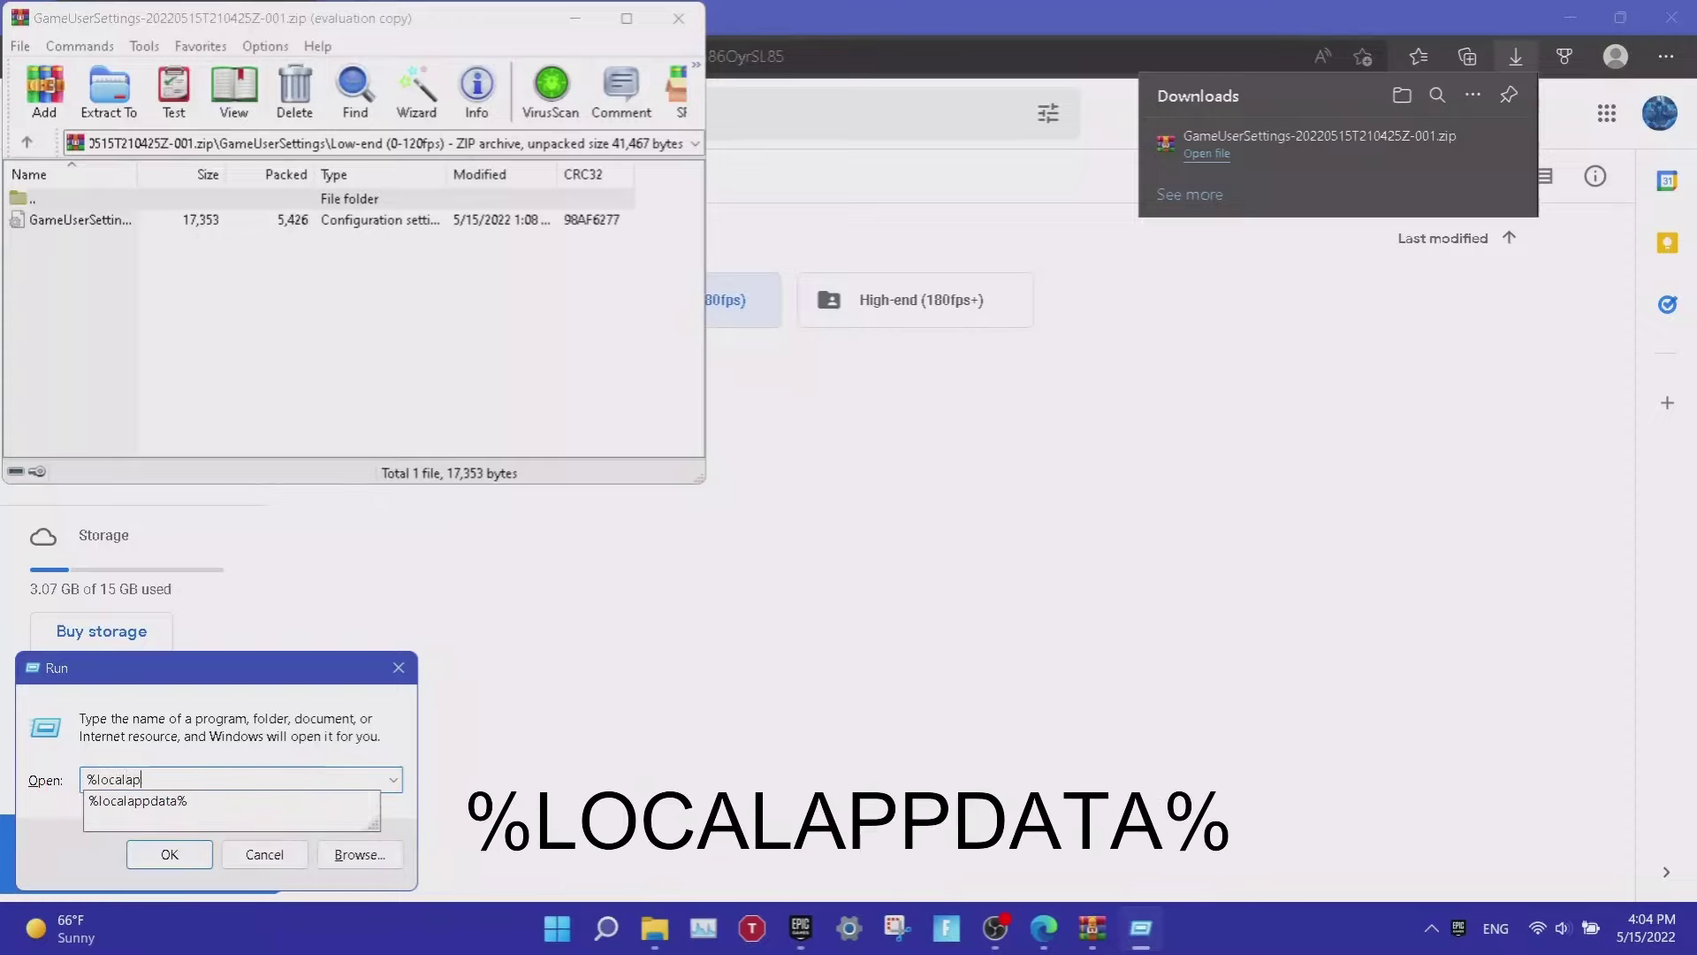
{"action": "type", "text": "pdata%"}
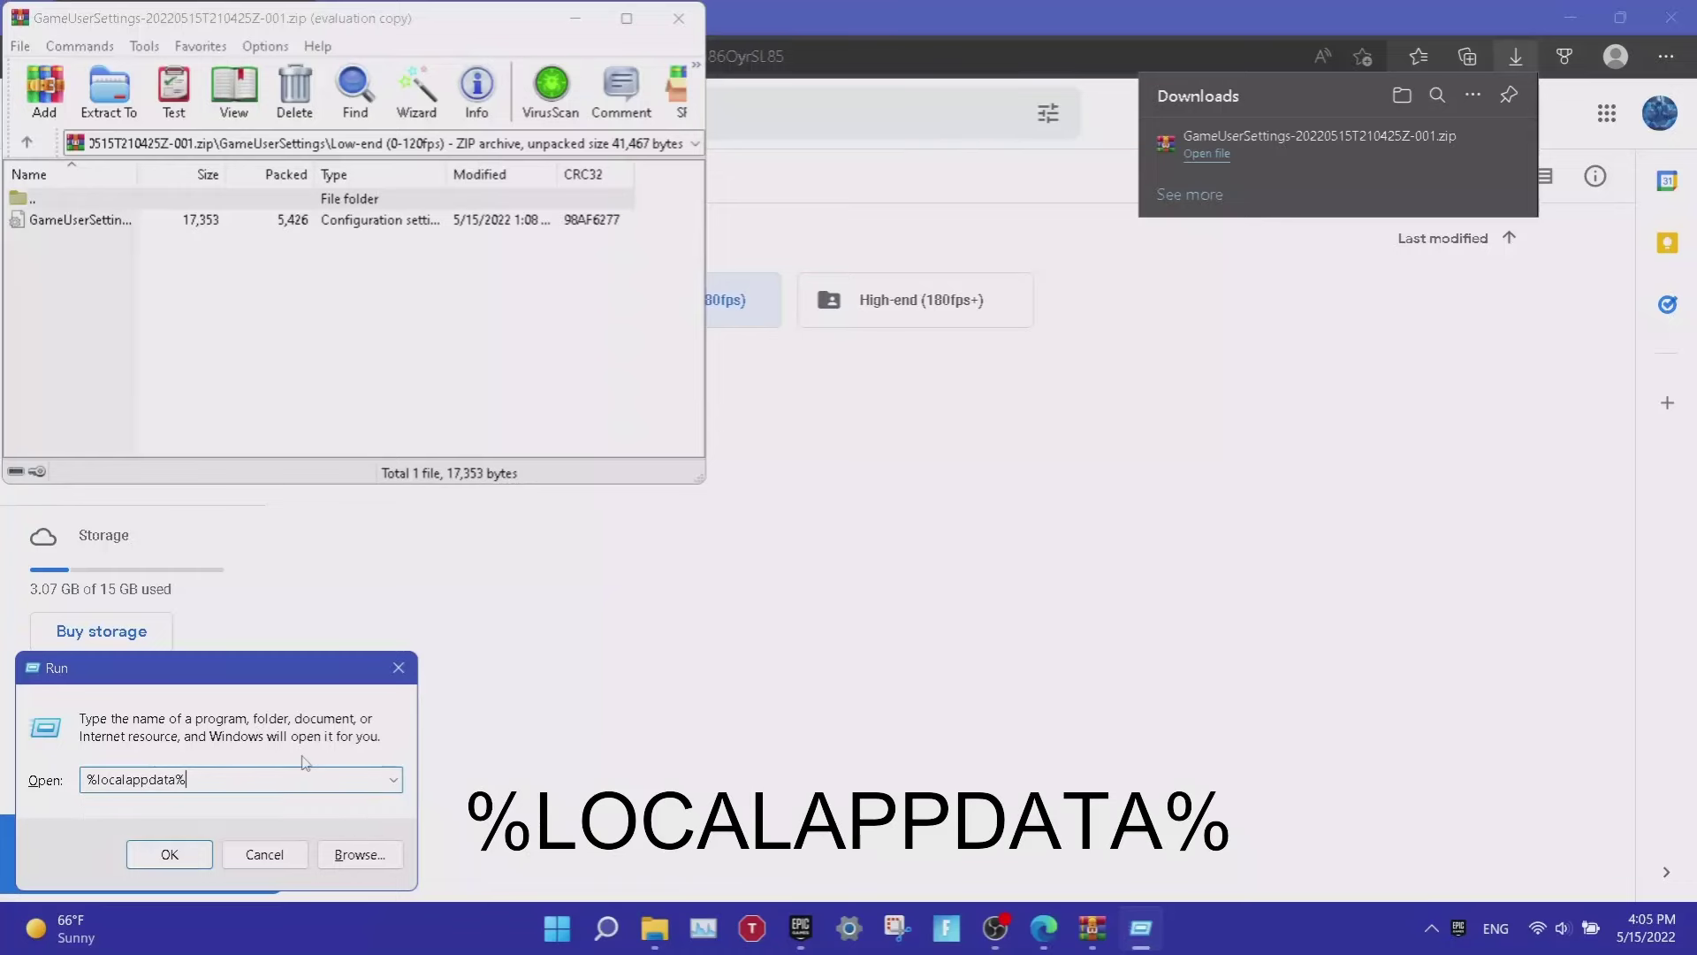
{"action": "key", "text": "Return"}
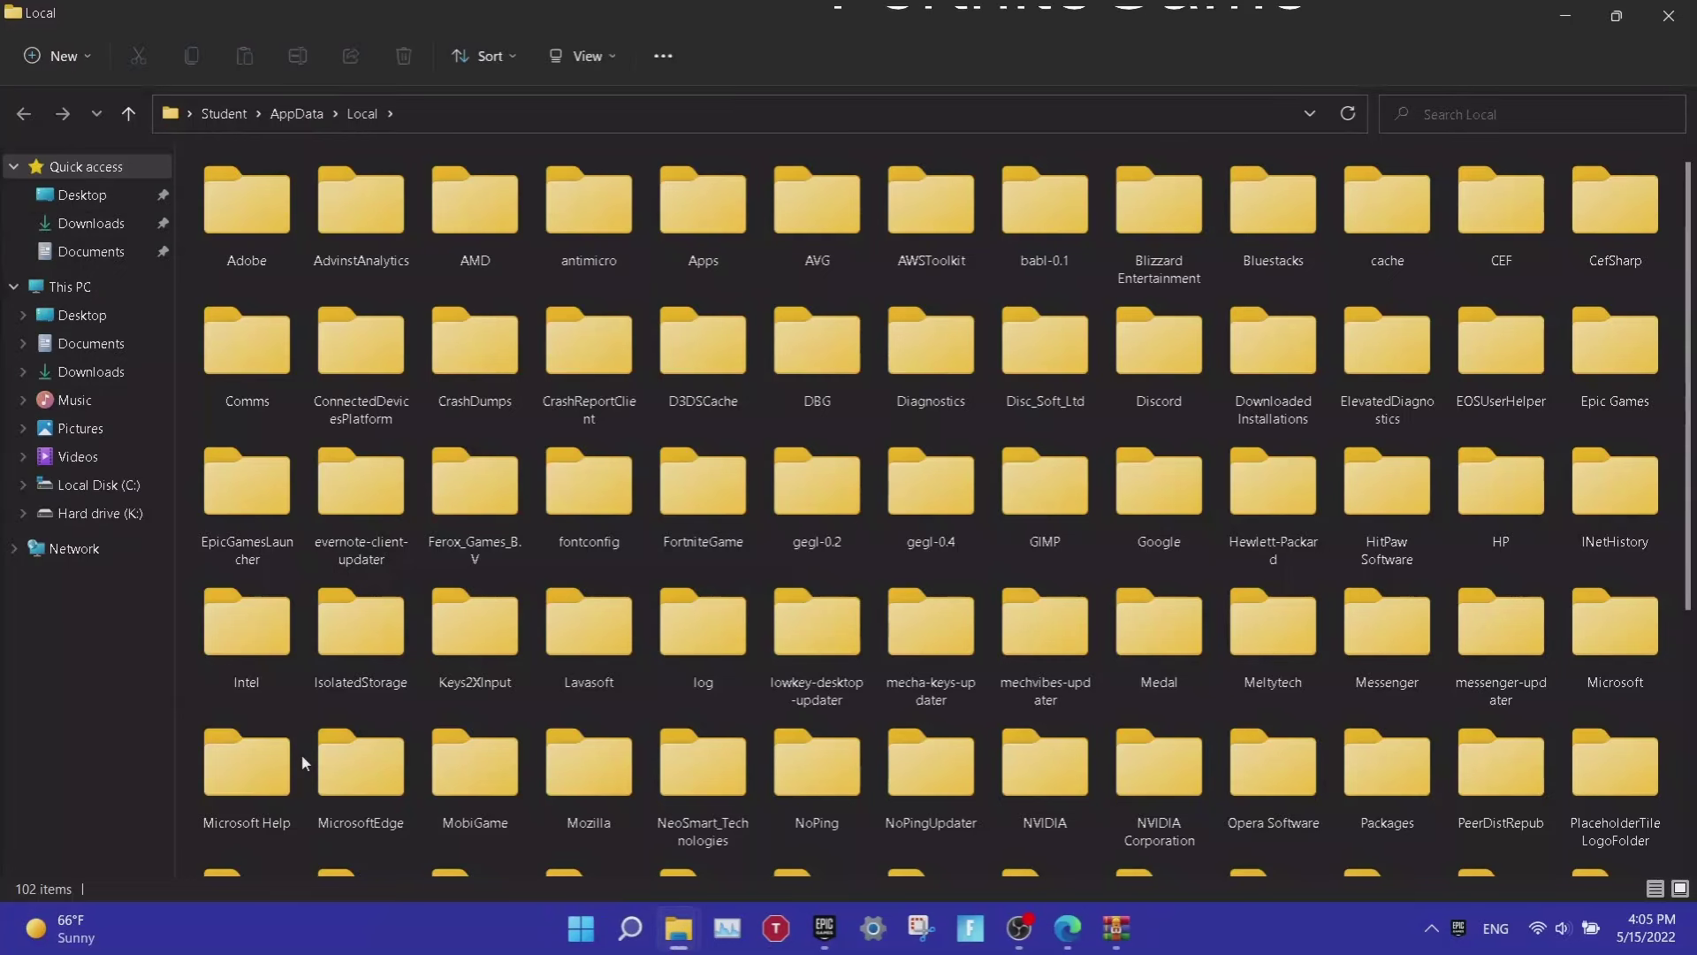
Open the FortniteGame > Saved > Config > WindowsClient folder and select its GameUserSettings file.
{"action": "key", "text": "f"}
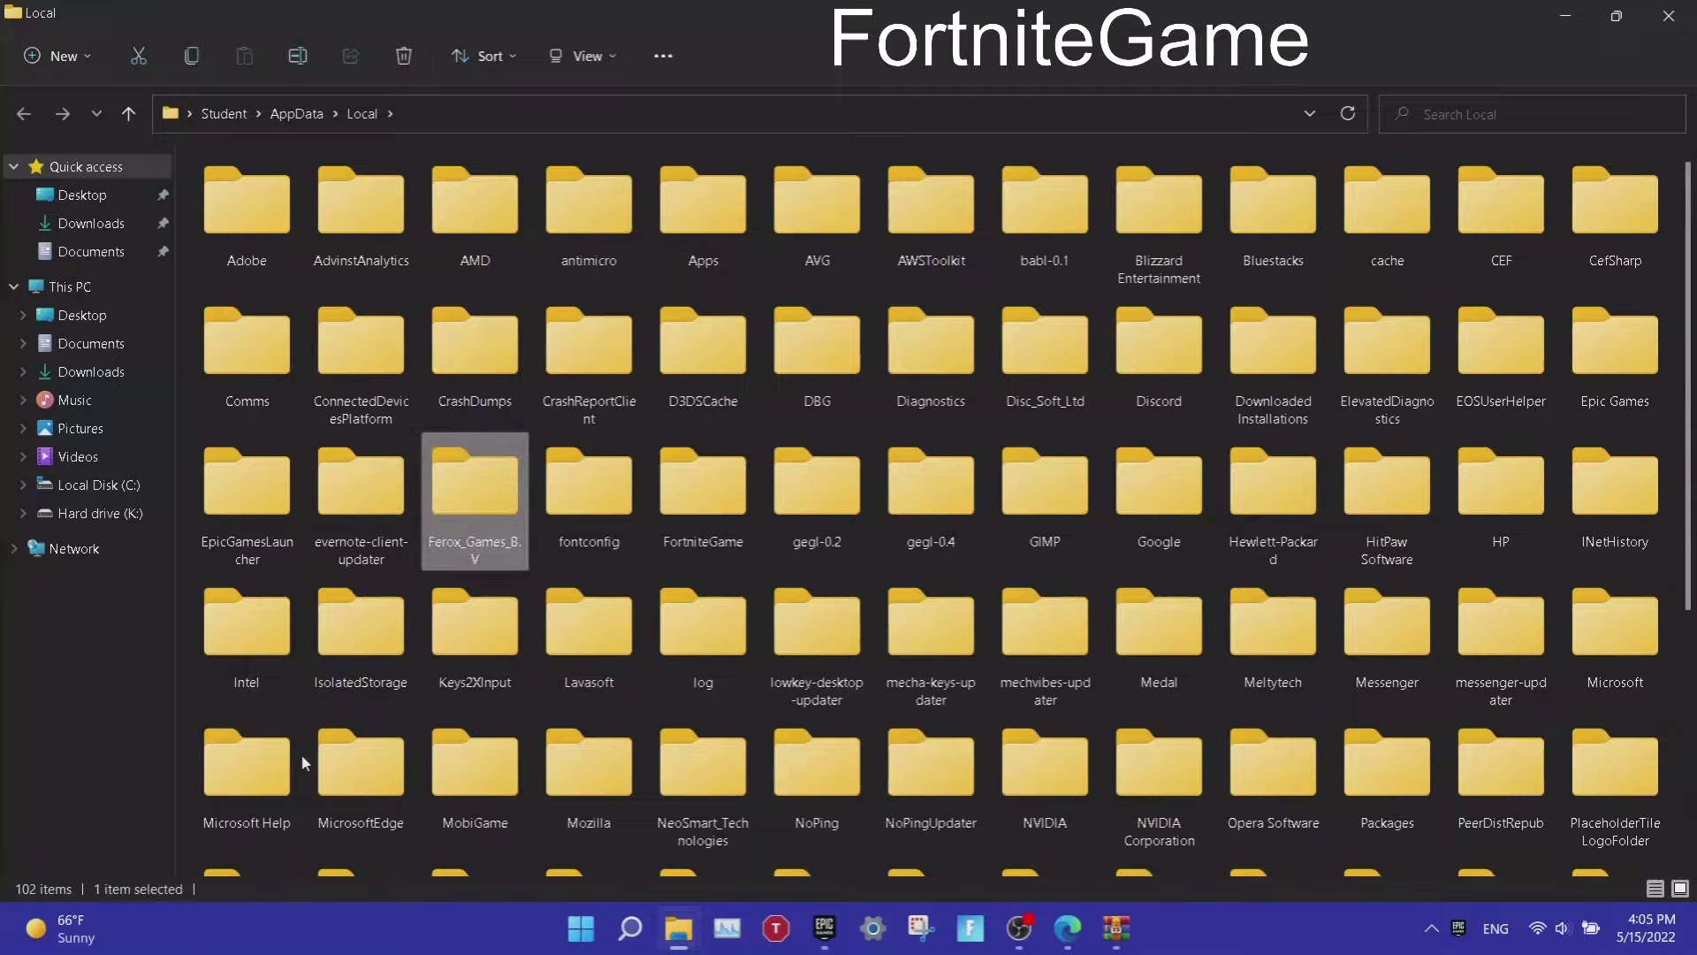
{"action": "double_click", "coordinate": [703, 491]}
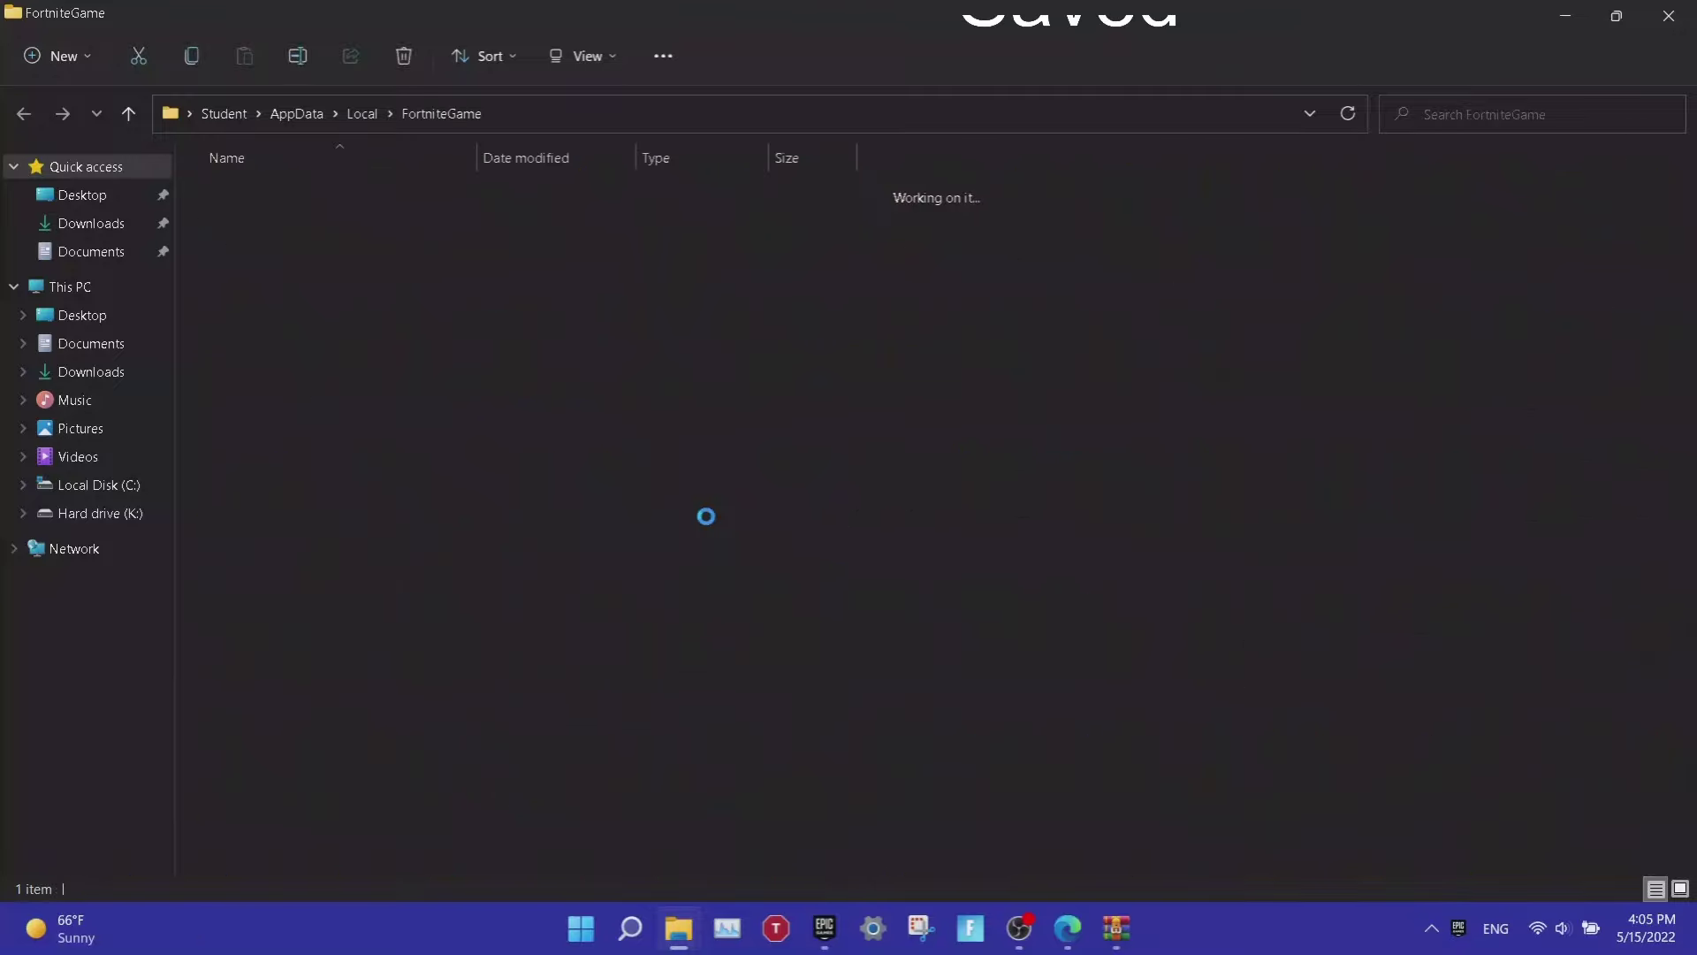
{"action": "double_click", "coordinate": [585, 196]}
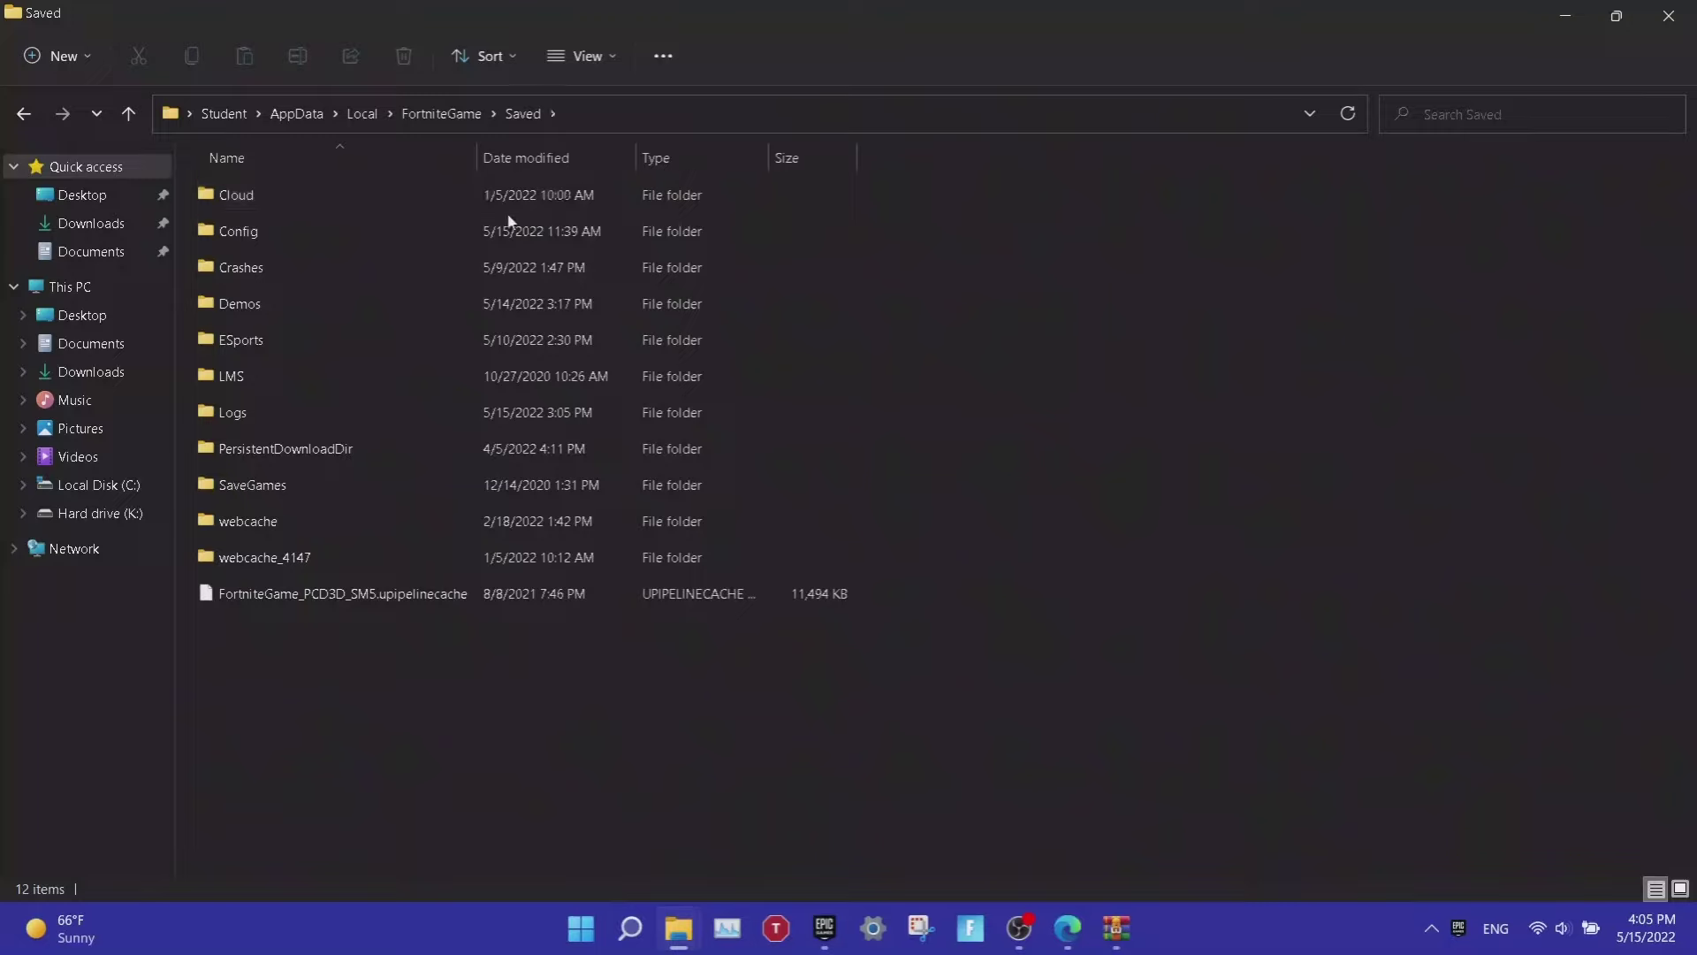
{"action": "double_click", "coordinate": [375, 240]}
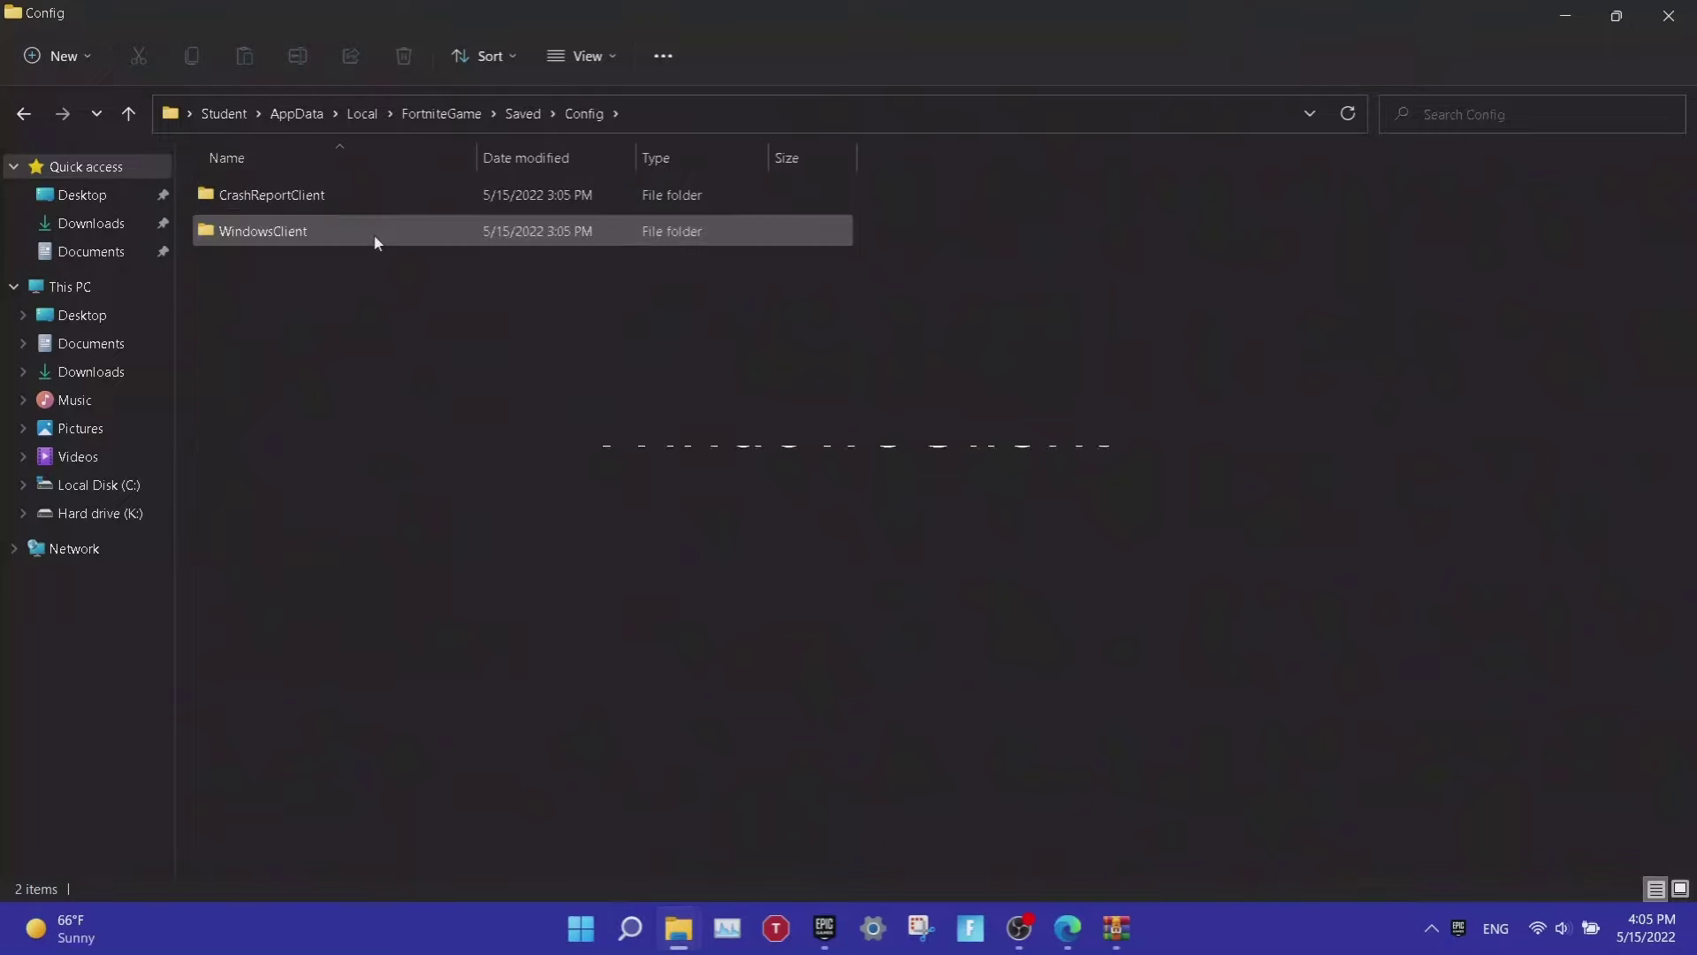
{"action": "left_click", "coordinate": [375, 241]}
{"action": "double_click", "coordinate": [379, 240]}
{"action": "left_click", "coordinate": [437, 199]}
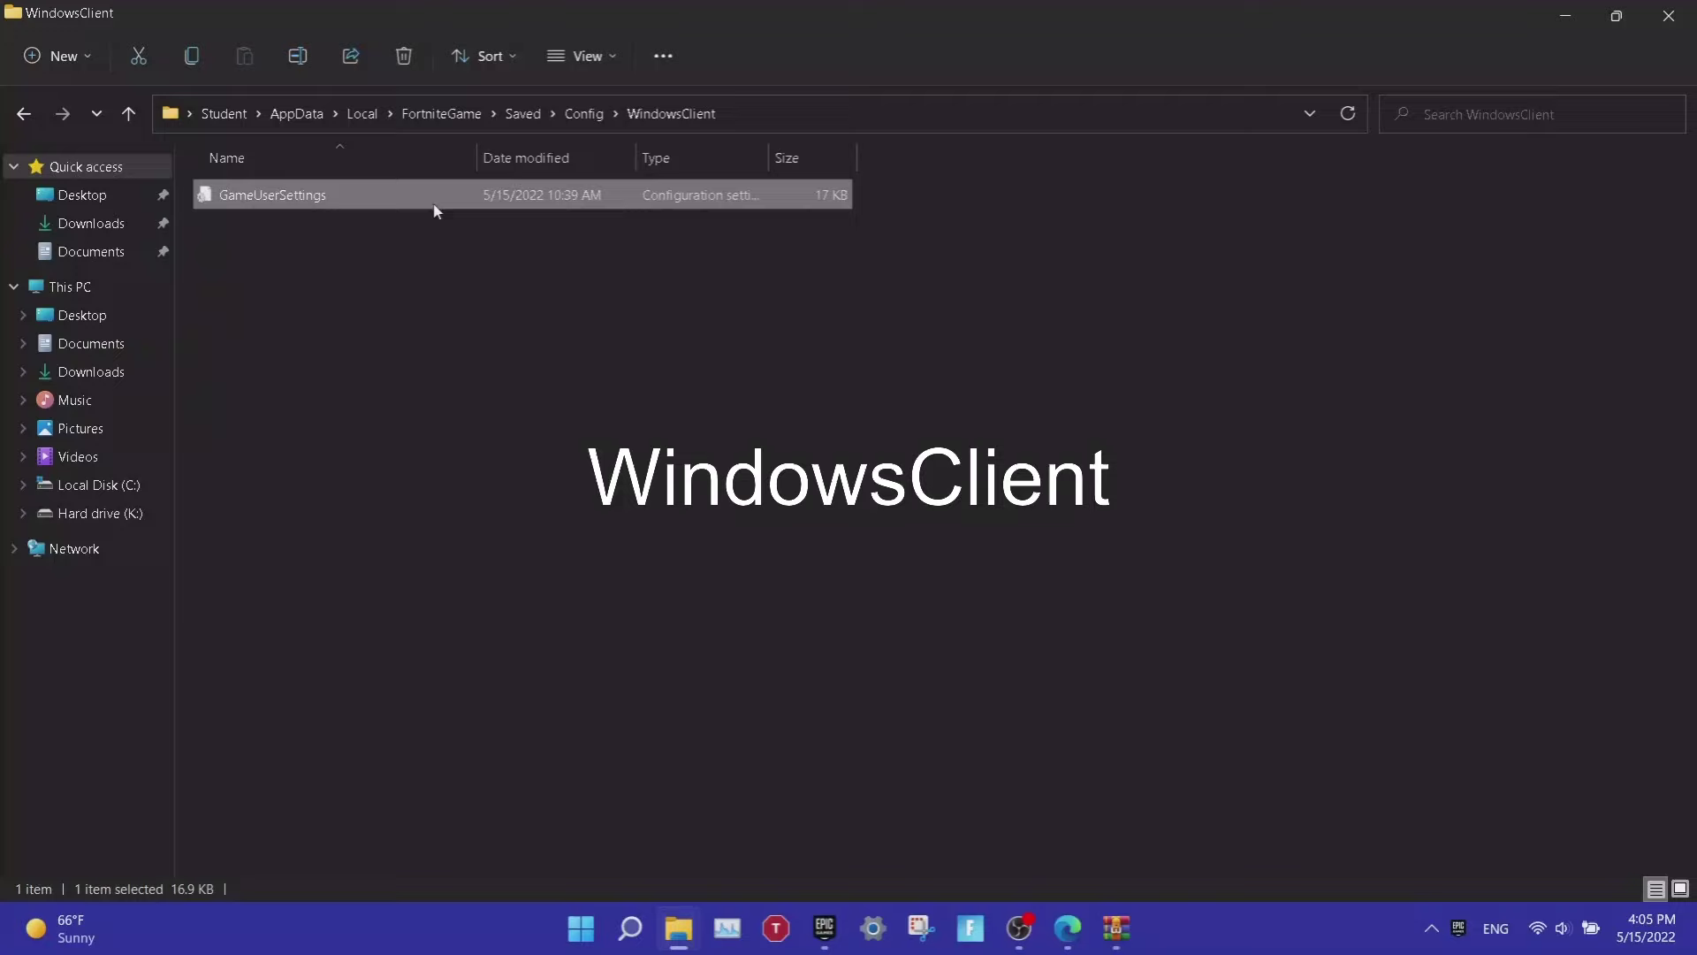
Move the Low-end (0-120fps) GameUserSettings file from the WinRAR archive into the WindowsClient folder, replacing the existing file.
{"action": "left_click", "coordinate": [1617, 16]}
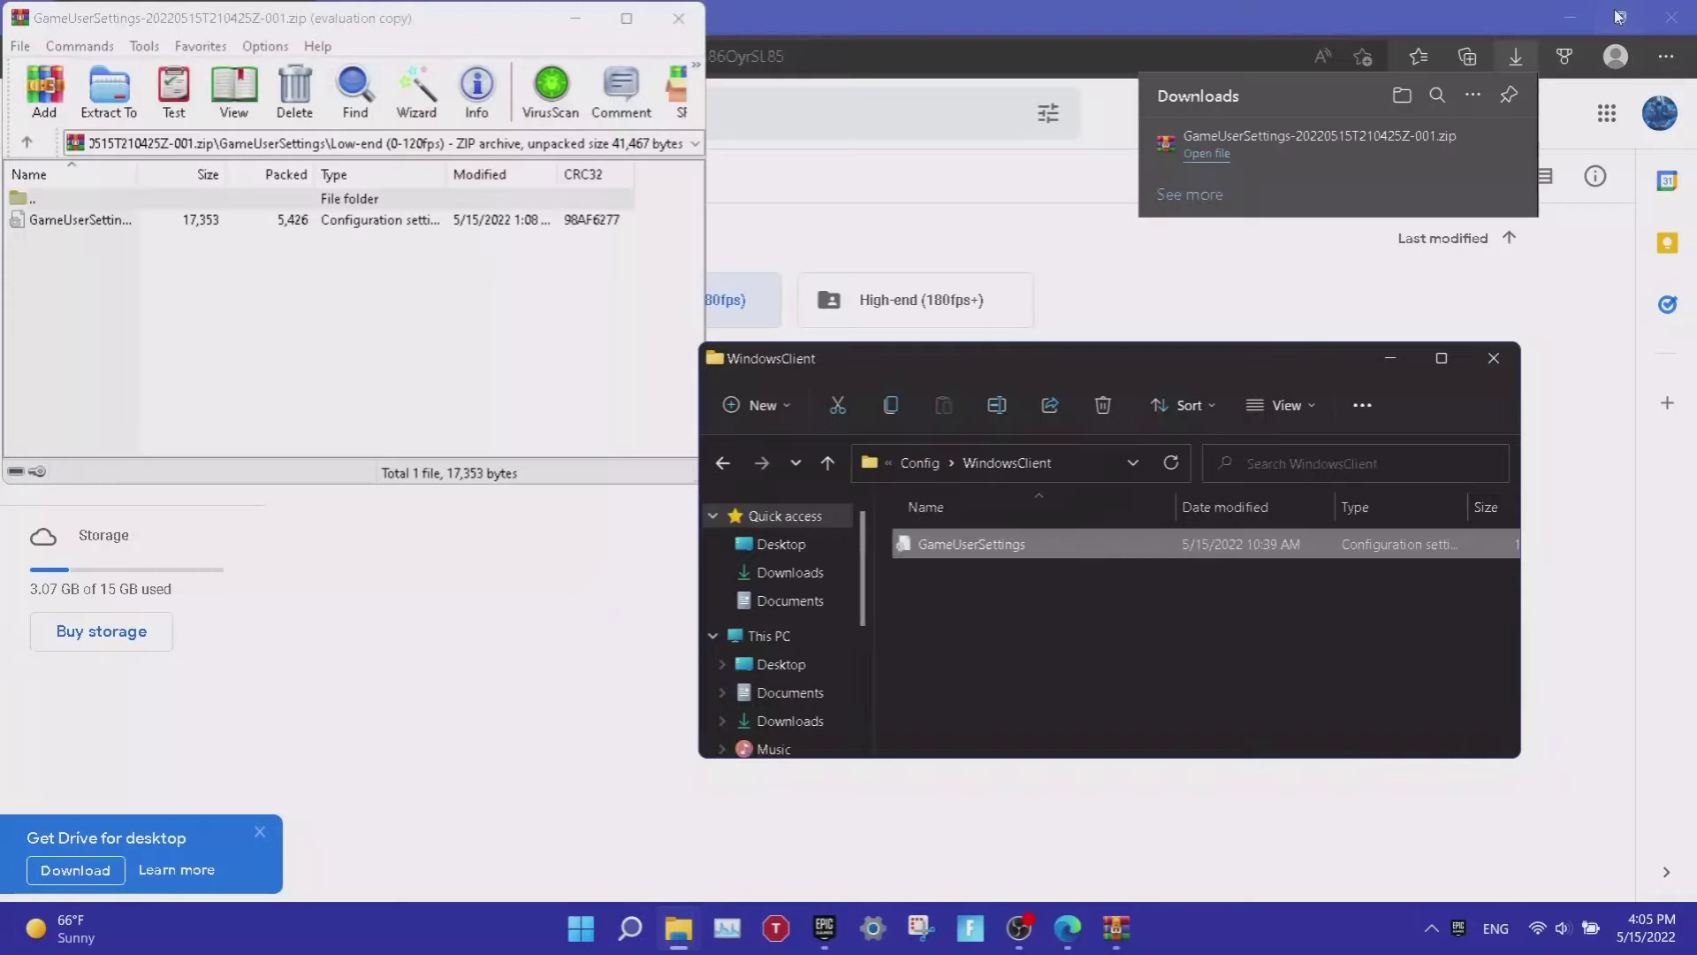
{"action": "left_click_drag", "start_coordinate": [245, 226], "coordinate": [979, 554]}
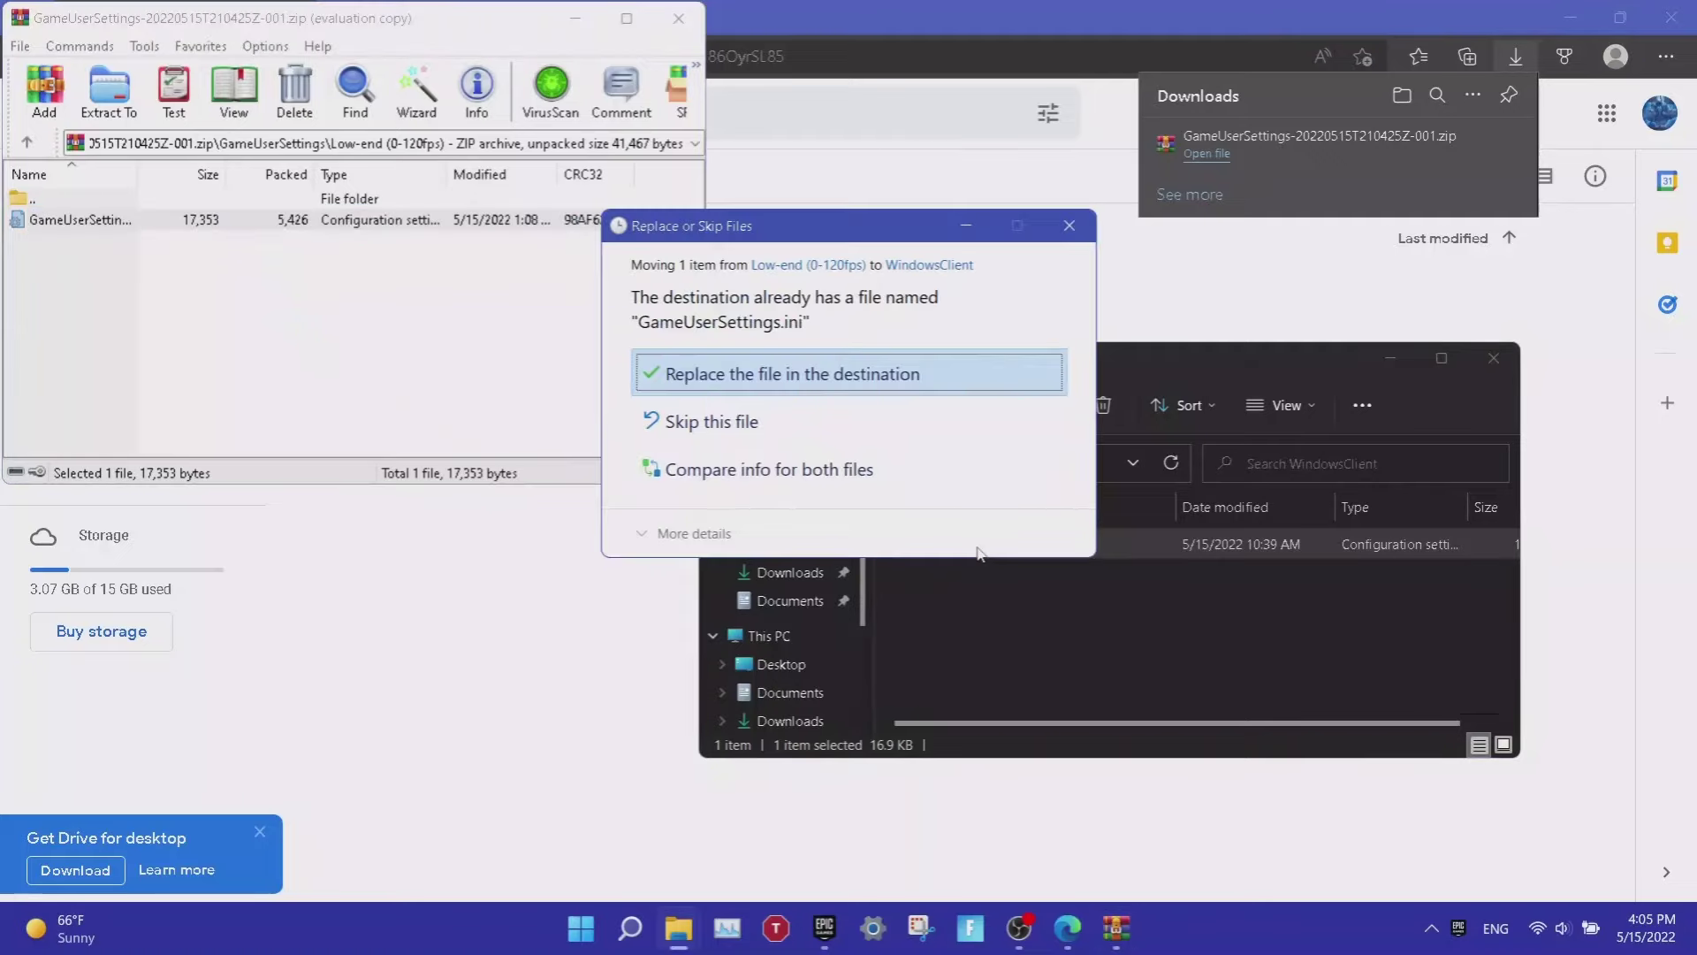
{"action": "left_click", "coordinate": [758, 380]}
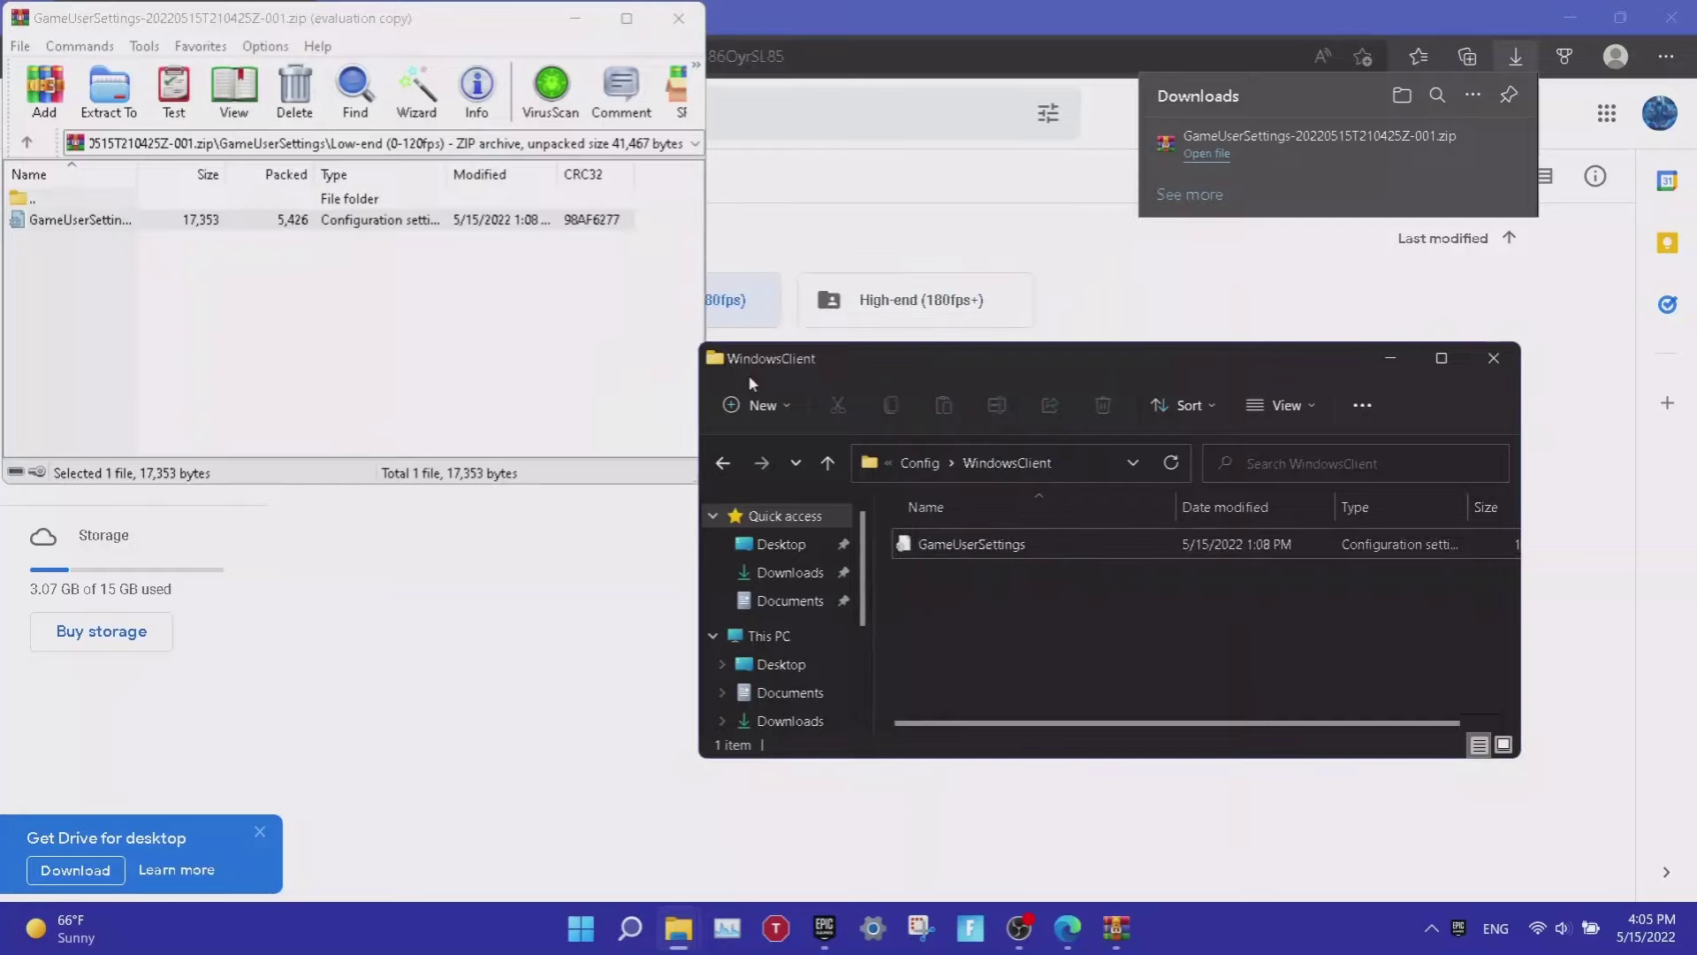
Set the Read-only attribute on the GameUserSettings file in the WindowsClient folder and apply the change.
{"action": "left_click", "coordinate": [989, 547]}
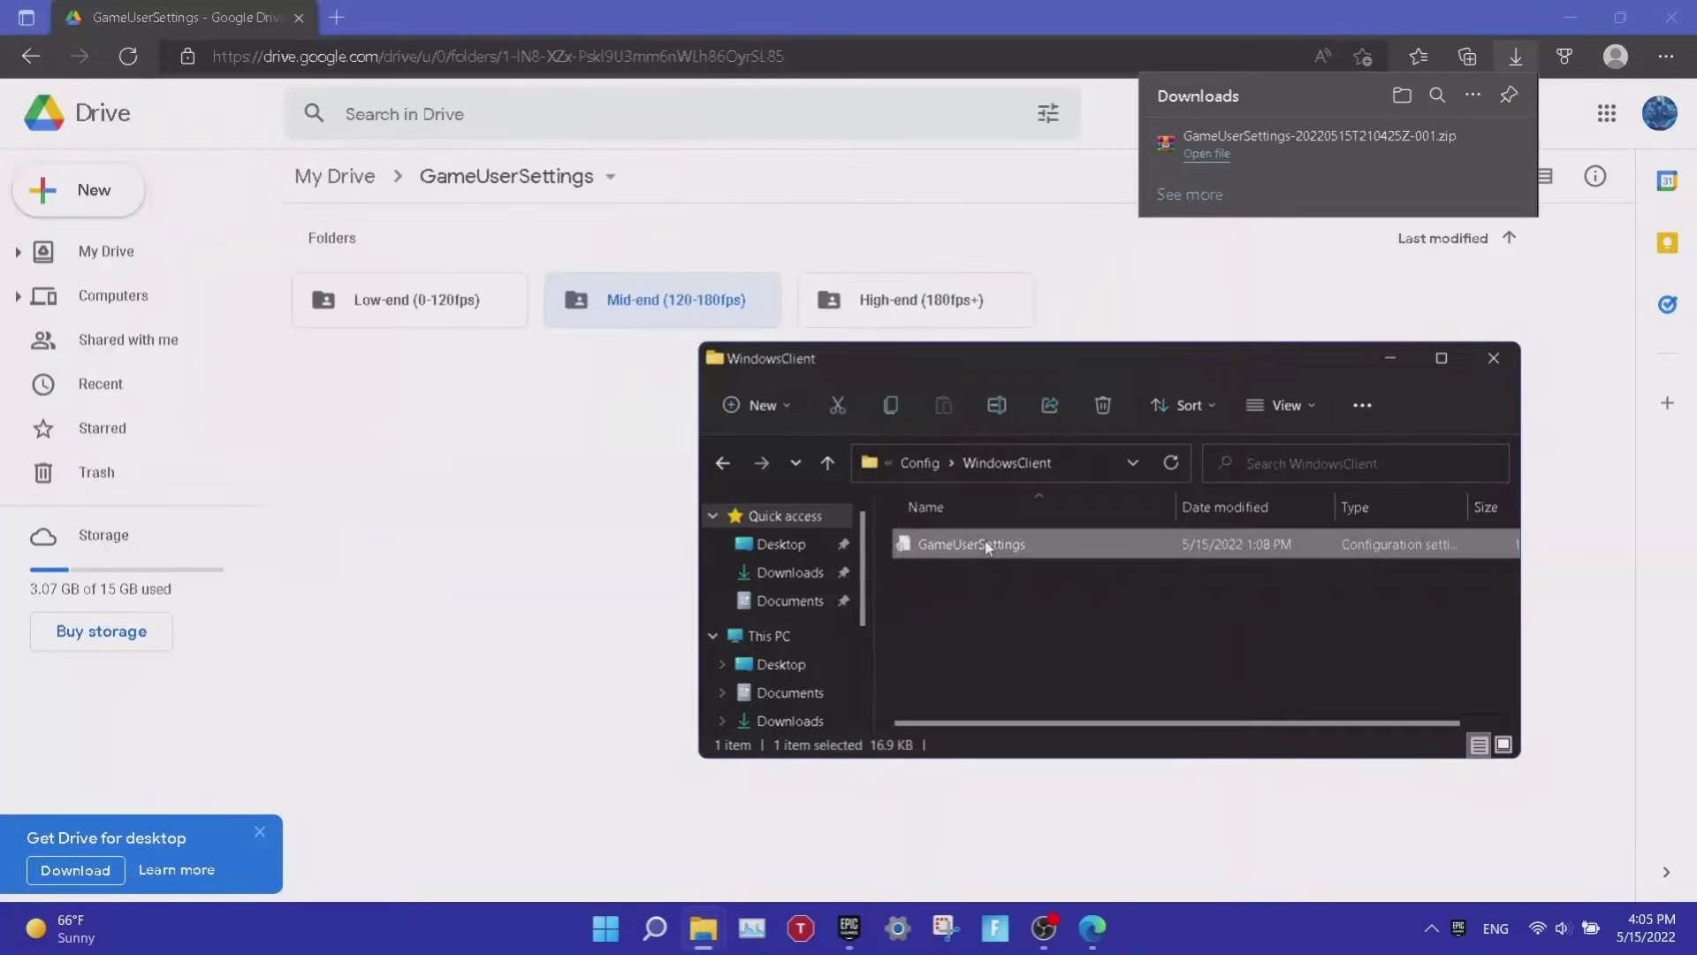
{"action": "right_click", "coordinate": [988, 547]}
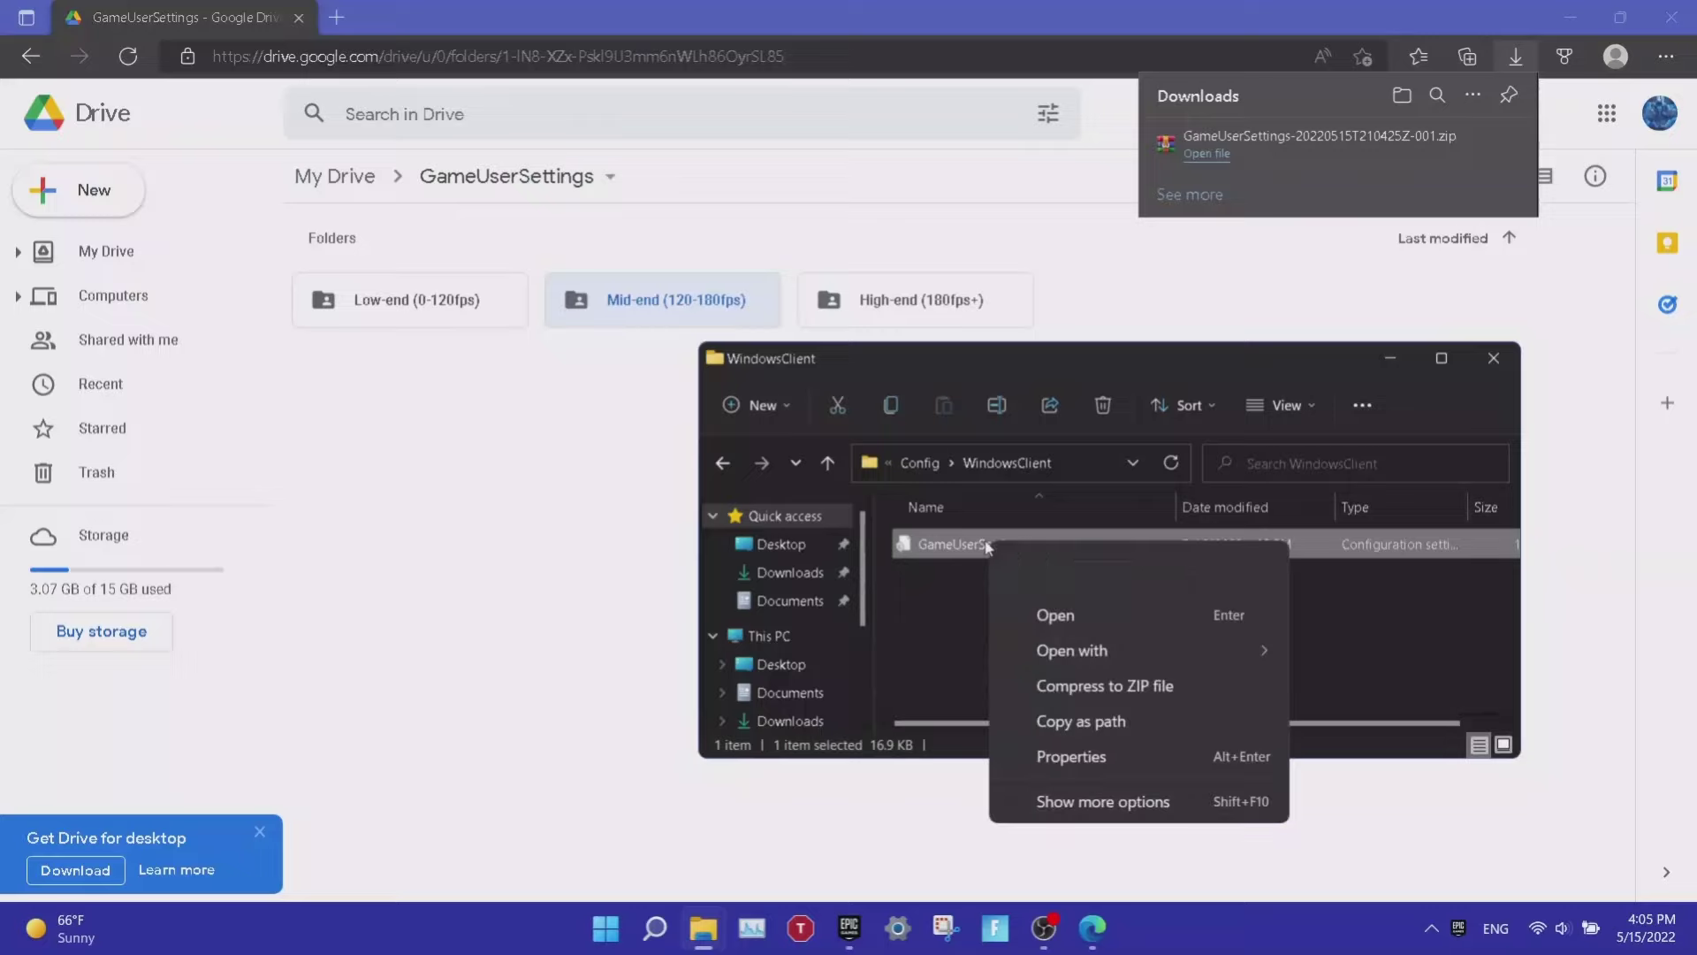
{"action": "left_click", "coordinate": [1085, 759]}
{"action": "left_click", "coordinate": [1353, 747]}
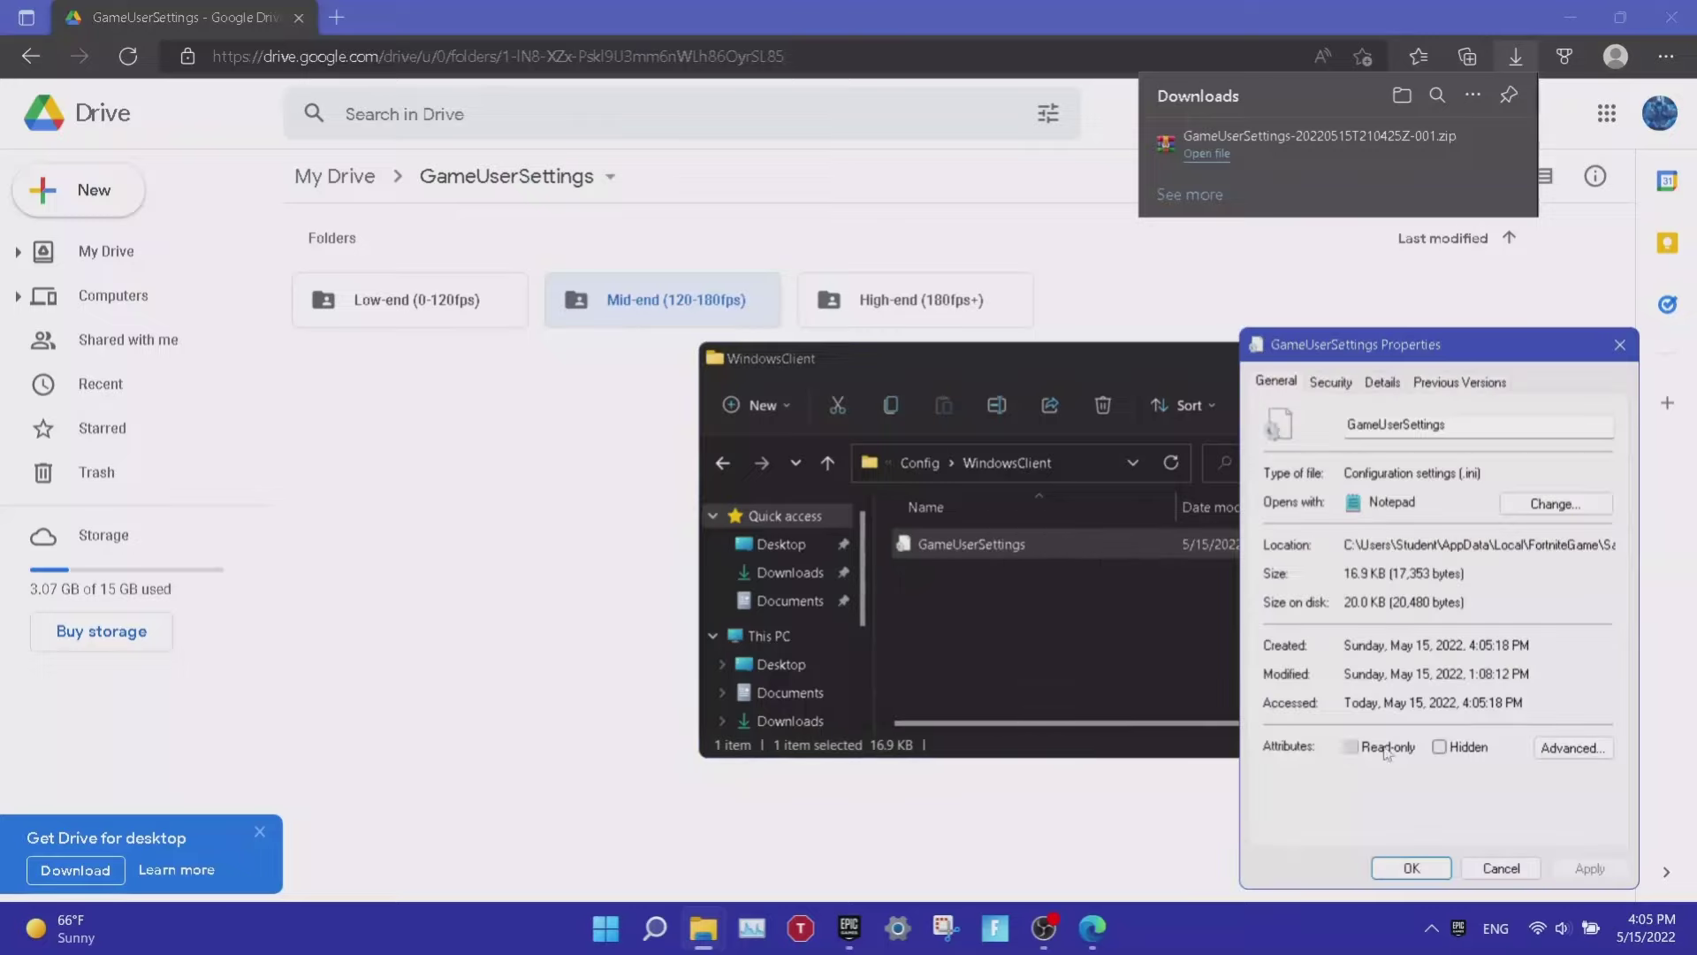
{"action": "left_click", "coordinate": [1591, 870]}
{"action": "left_click", "coordinate": [1397, 870]}
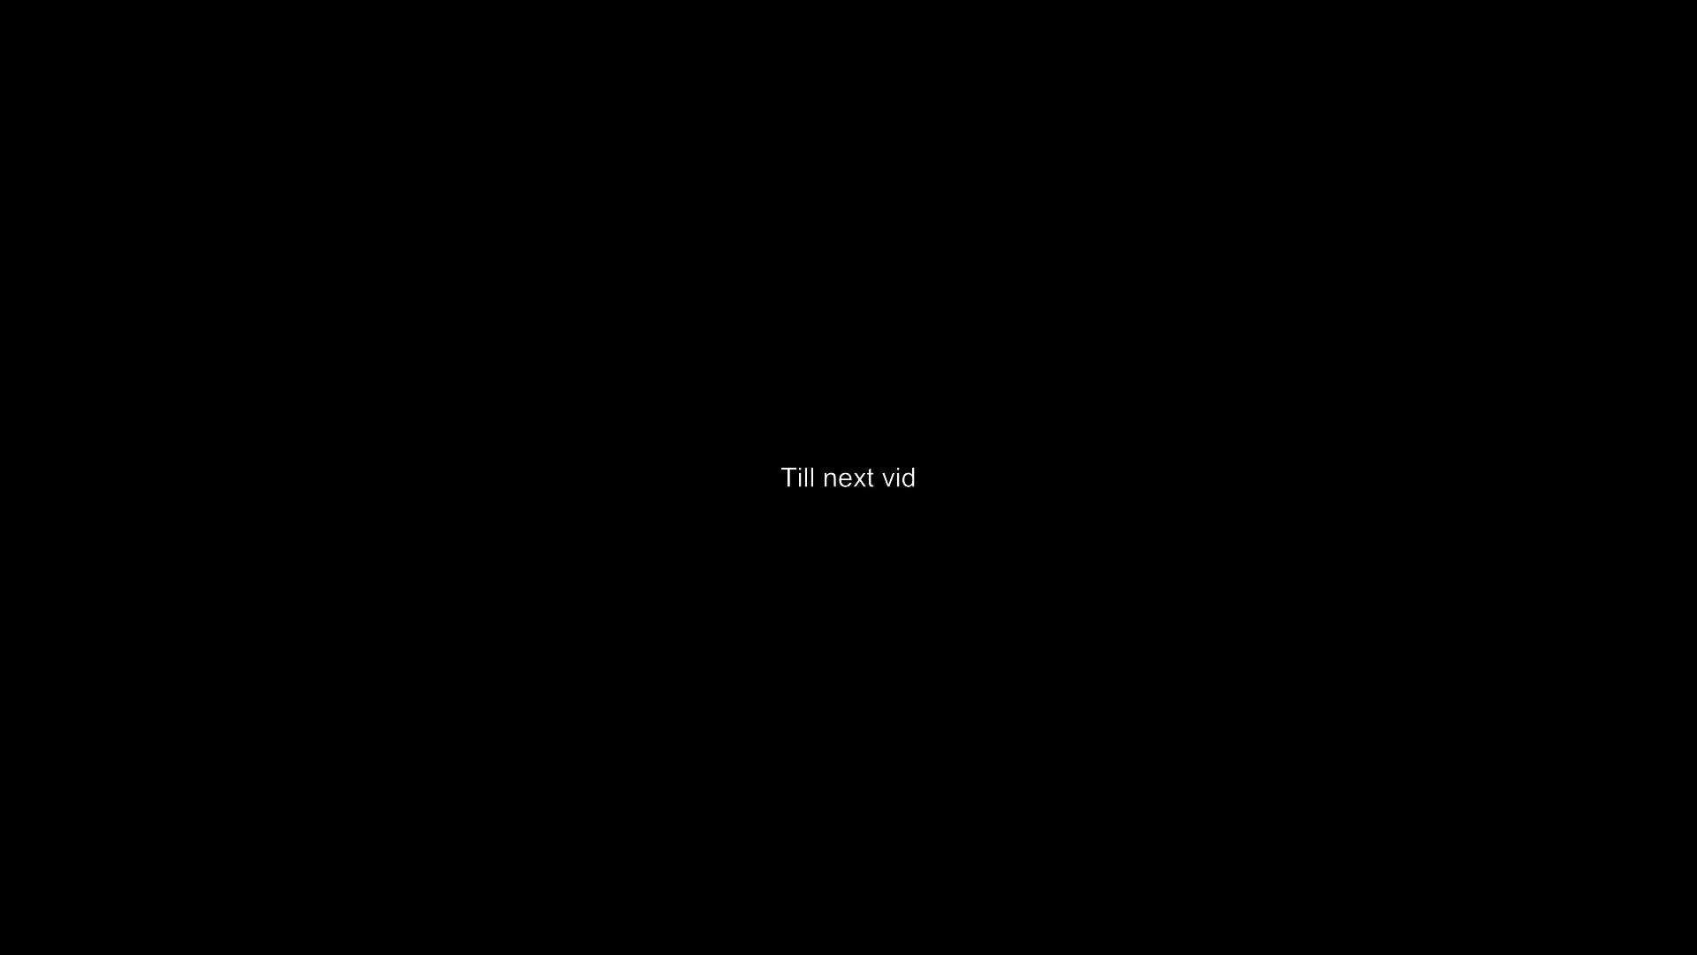